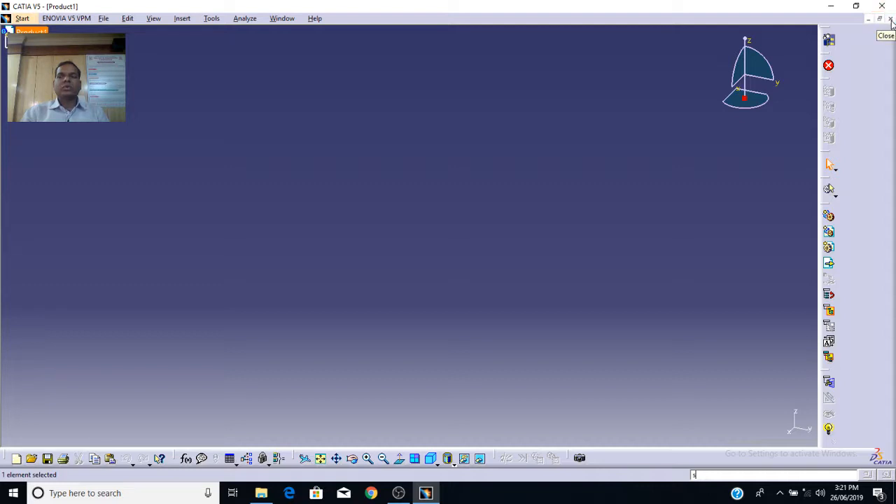
# Close the open product and create a new Part Design part named Part1 with hybrid design enabled
pyautogui.click(891, 21)
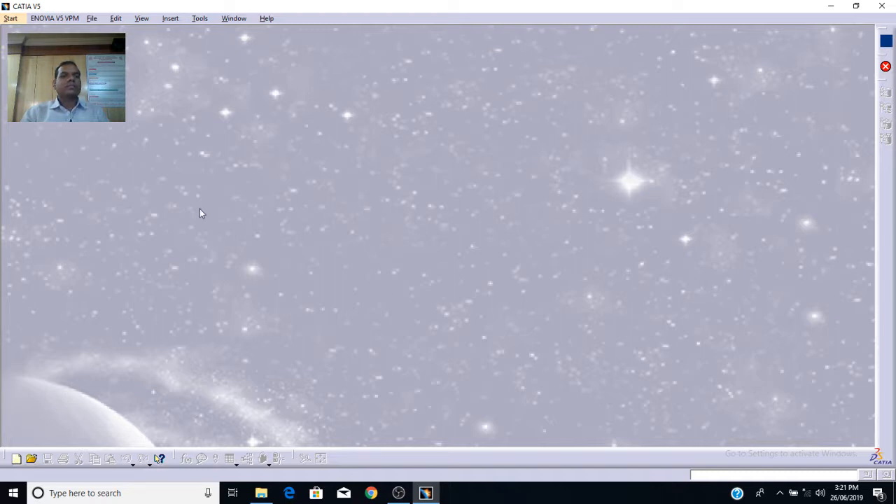
pyautogui.click(10, 19)
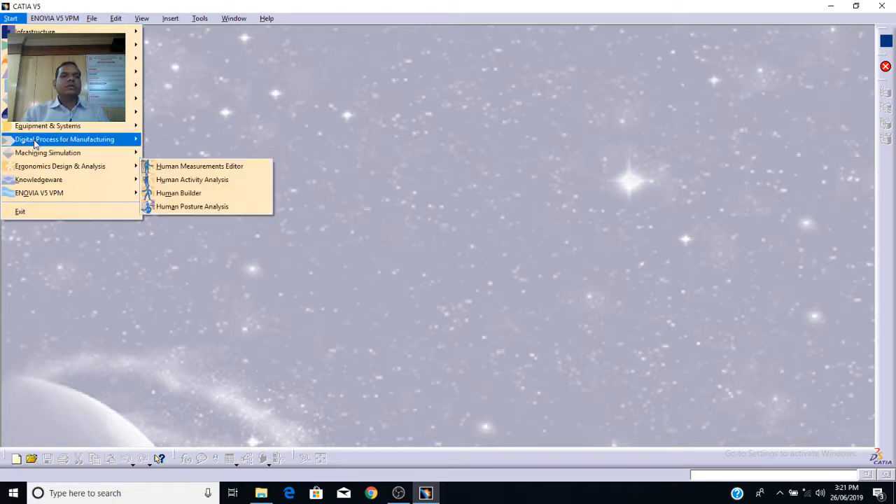
pyautogui.moveTo(70, 44)
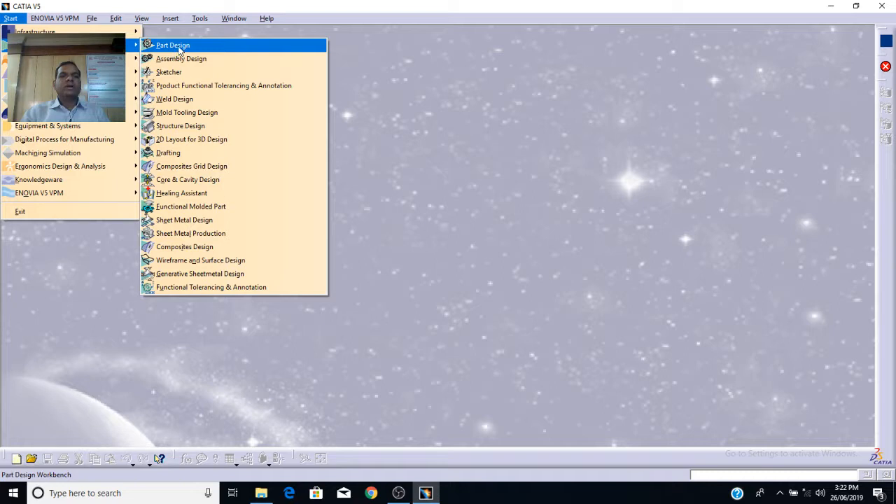
pyautogui.click(192, 47)
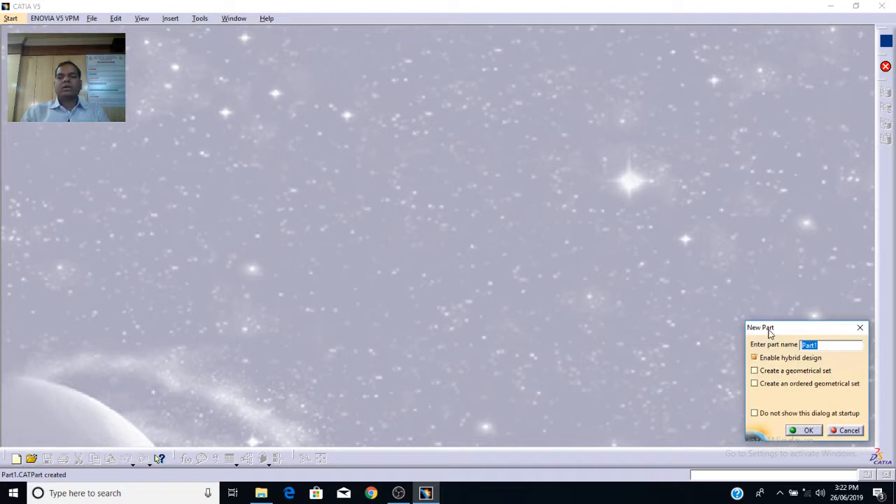
pyautogui.moveTo(768, 329); pyautogui.dragTo(698, 253)
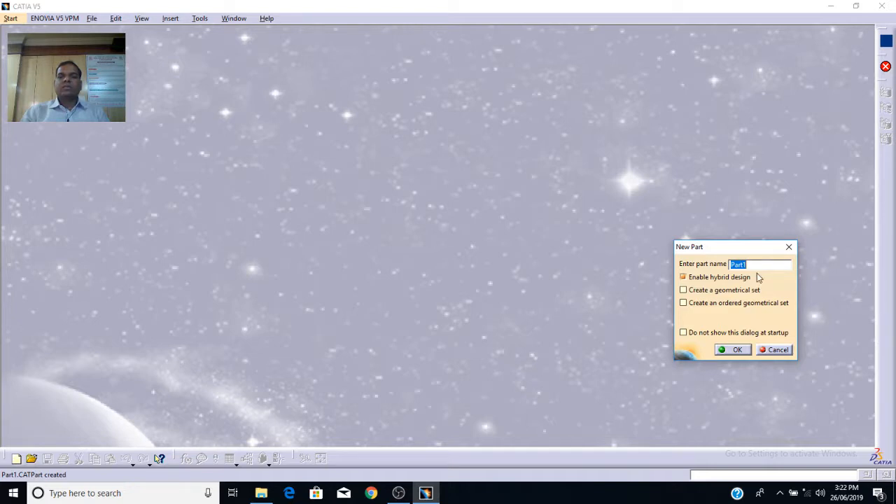
pyautogui.click(738, 351)
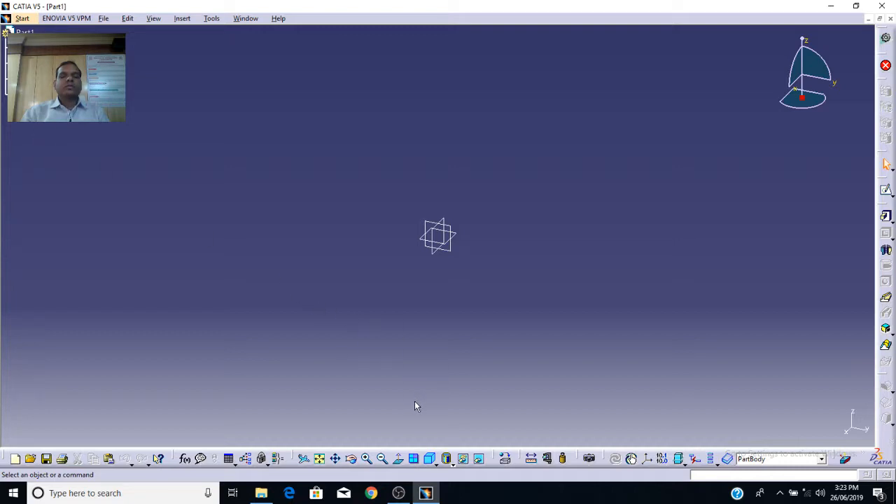
pyautogui.click(398, 493)
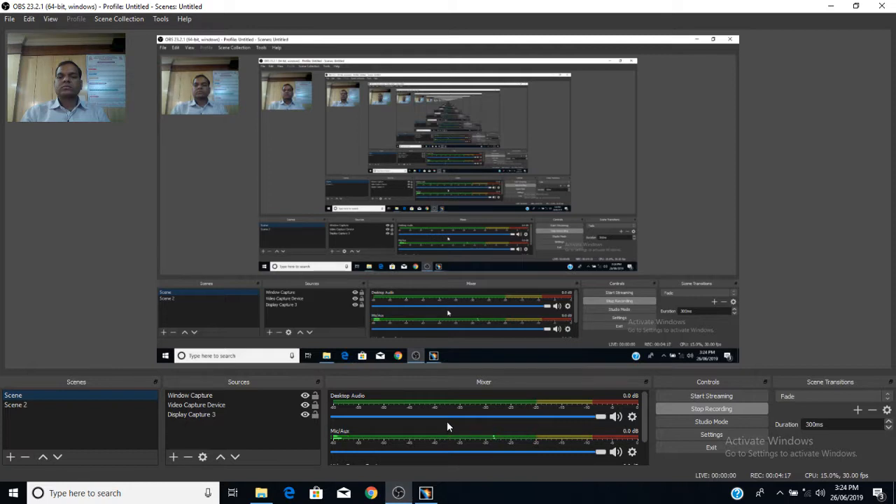
pyautogui.click(427, 493)
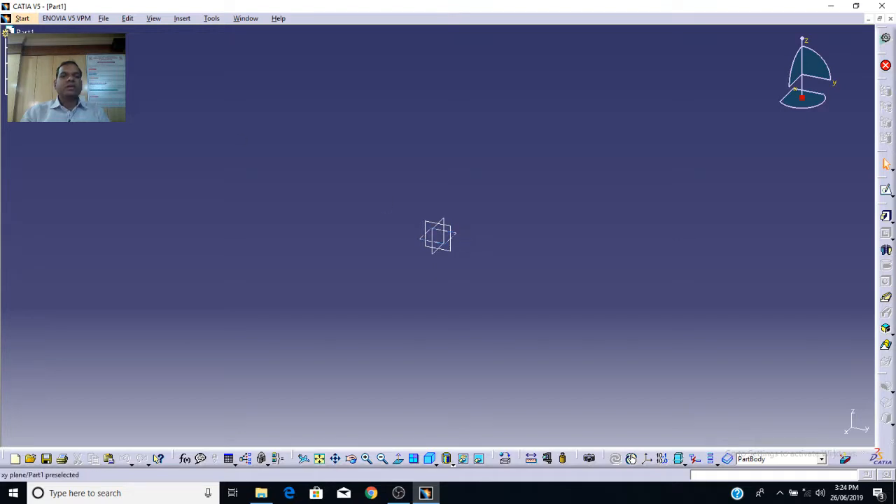
# Select the part's origin planes singly and all together, clear the selection, and select the zx plane
pyautogui.click(440, 238)
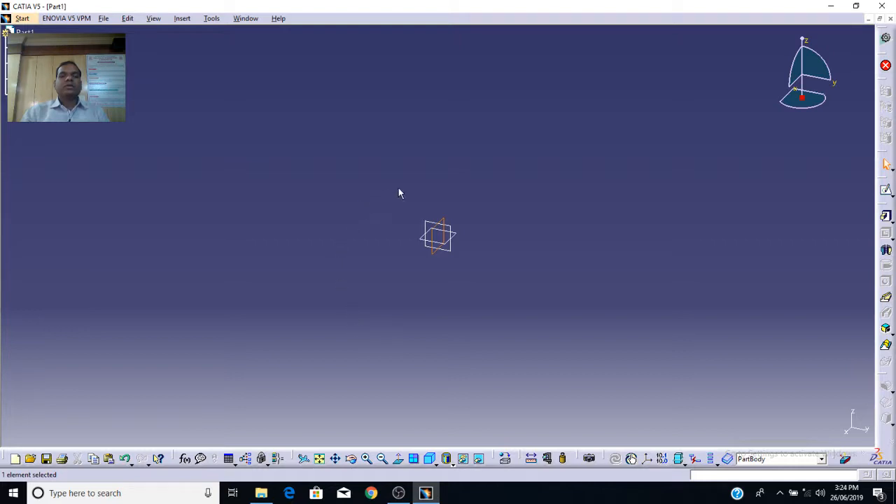
pyautogui.click(474, 201)
pyautogui.moveTo(374, 187); pyautogui.dragTo(493, 288)
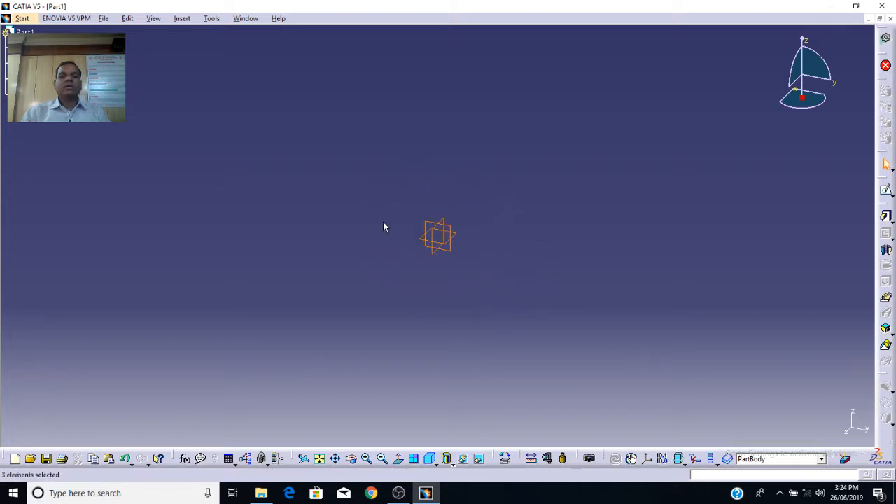
pyautogui.click(501, 228)
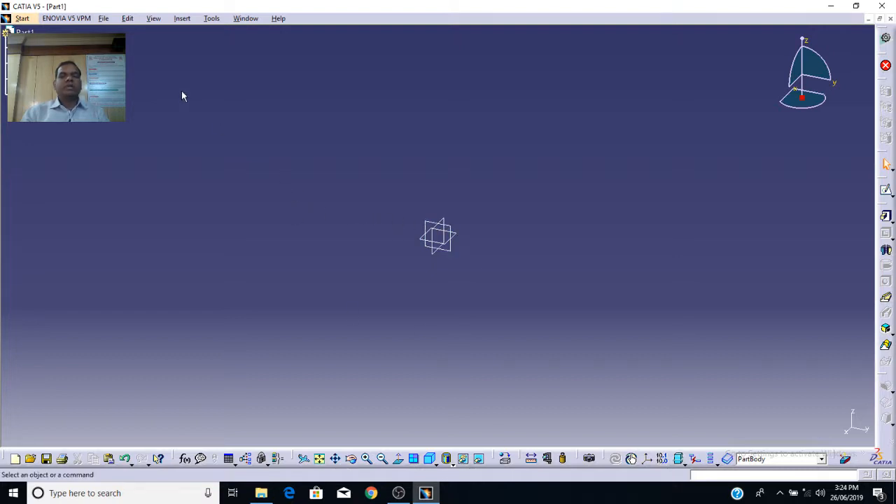
pyautogui.click(446, 225)
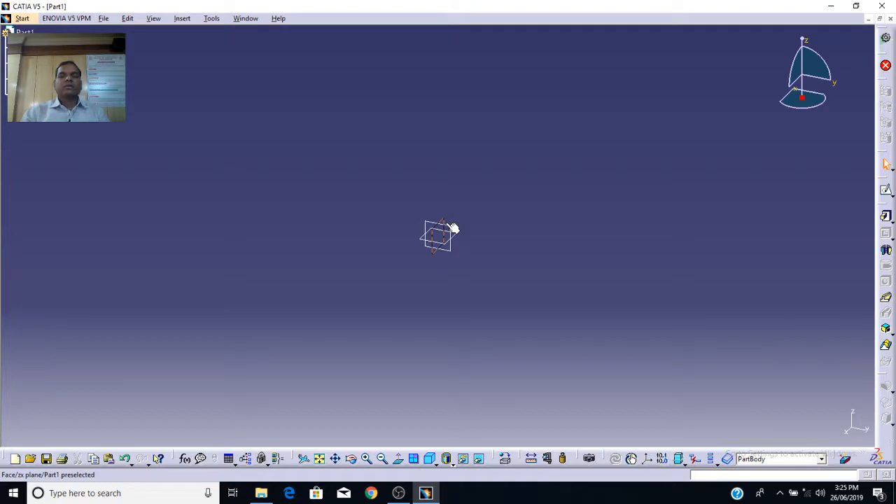
pyautogui.click(454, 229)
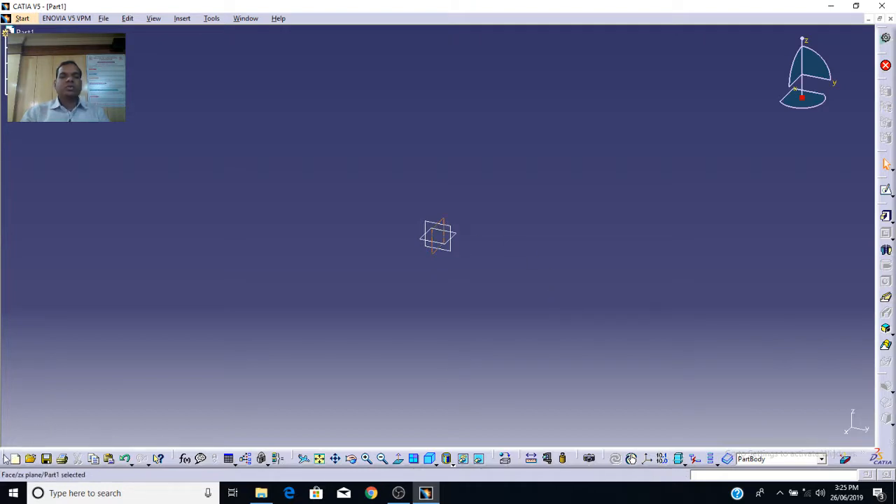
# Undock the Standard, Knowledge, View, Apply Material and Measure toolbars into the work area and close the Knowledge toolbar
pyautogui.moveTo(4, 458); pyautogui.dragTo(33, 347)
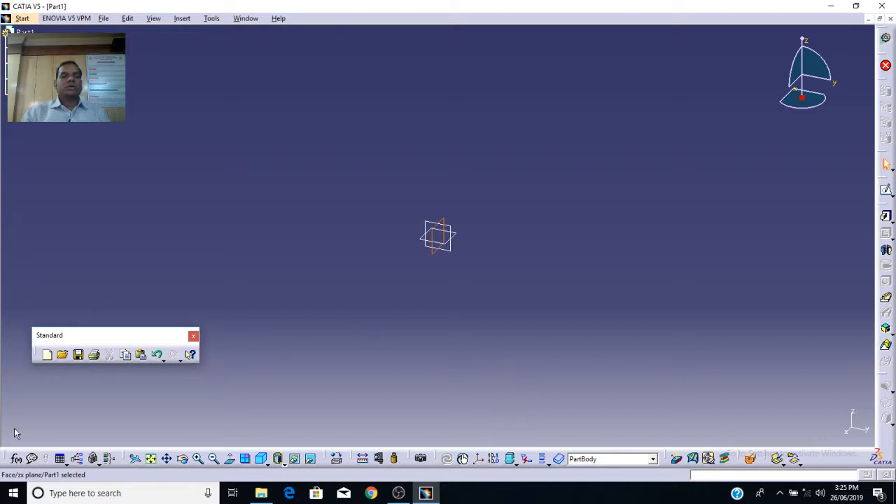
pyautogui.moveTo(7, 457); pyautogui.dragTo(24, 420)
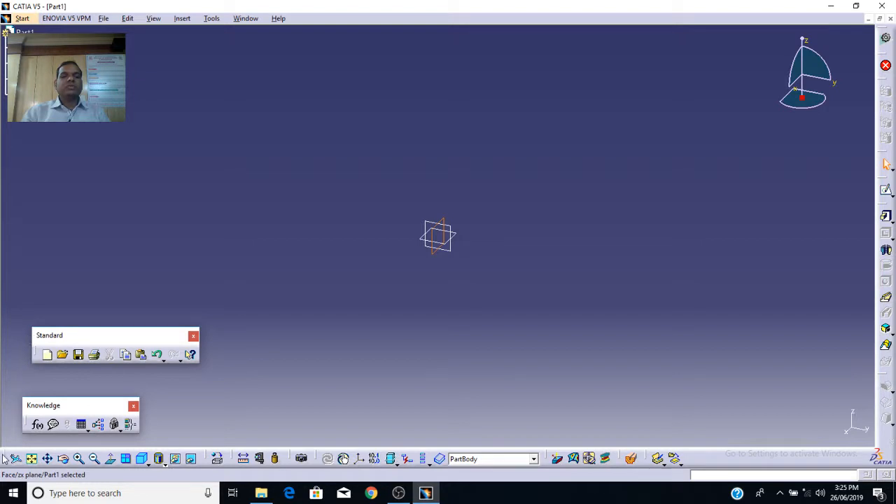
pyautogui.moveTo(7, 457); pyautogui.dragTo(49, 246)
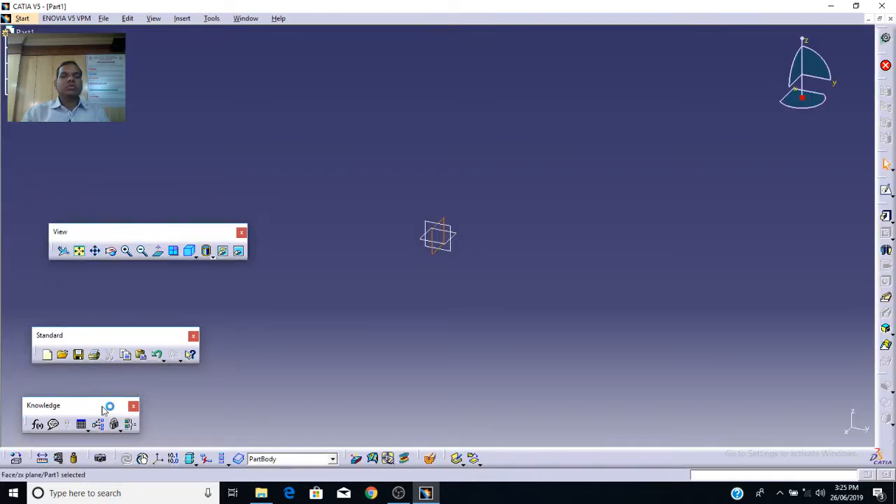
pyautogui.click(133, 407)
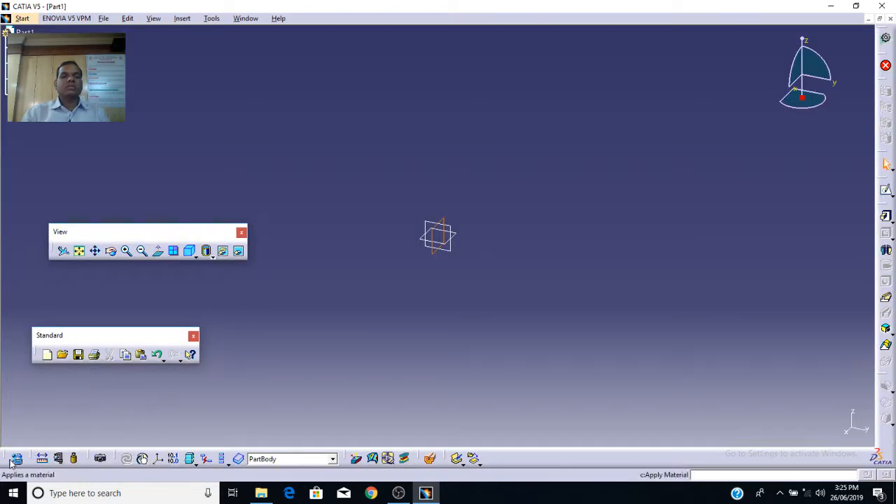
pyautogui.moveTo(7, 456); pyautogui.dragTo(20, 406)
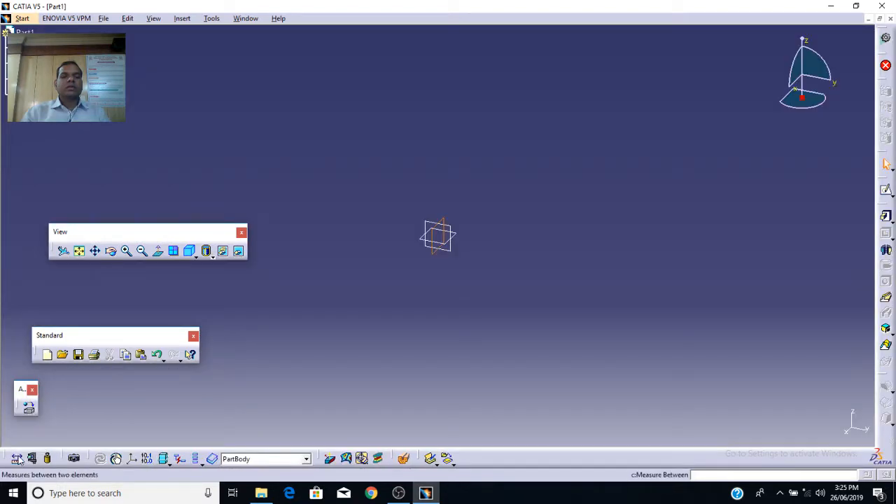
pyautogui.moveTo(10, 457); pyautogui.dragTo(81, 426)
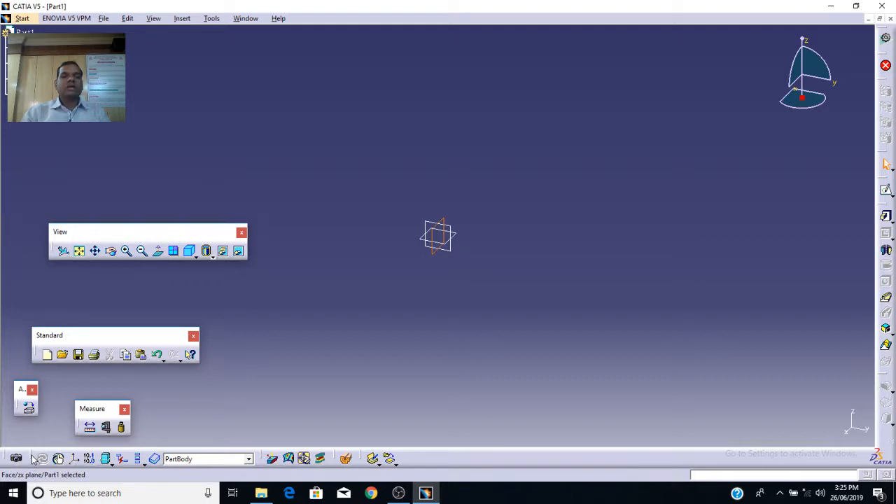
# Undock the Tools toolbar, switch it to a vertical layout, and close it
pyautogui.moveTo(33, 459); pyautogui.dragTo(234, 320)
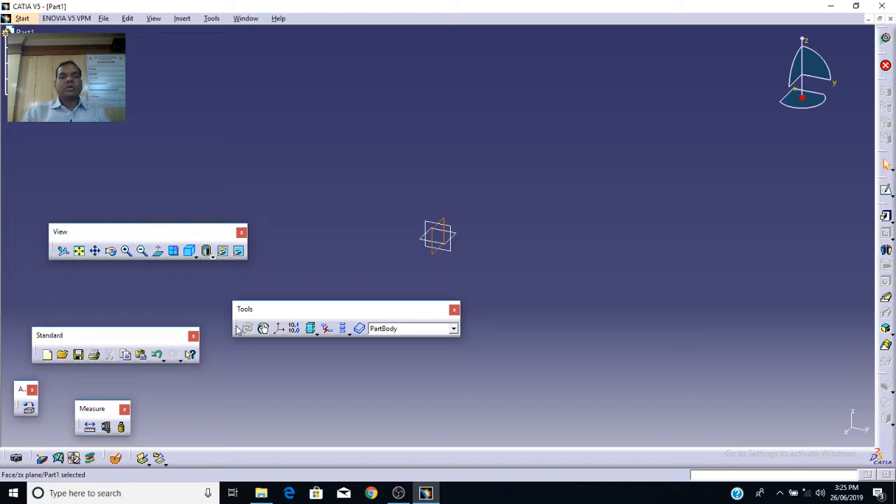
pyautogui.moveTo(238, 331); pyautogui.dragTo(237, 331)
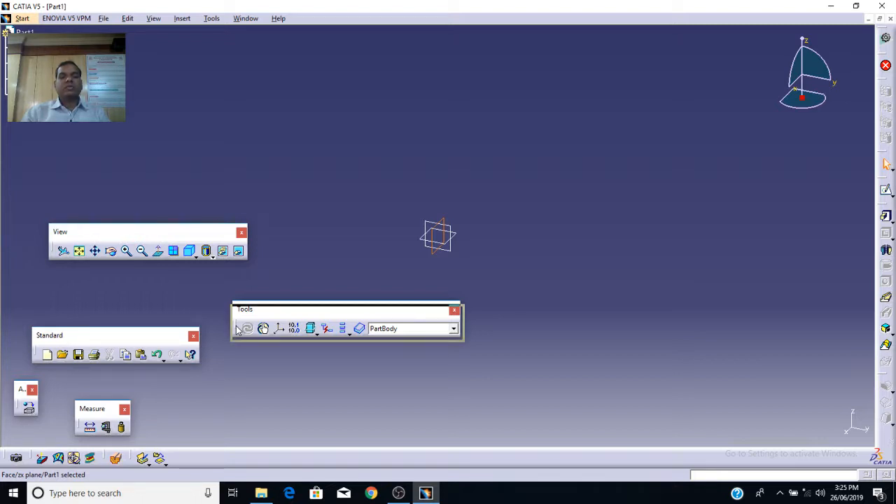
pyautogui.press('shift')
pyautogui.moveTo(237, 331); pyautogui.dragTo(290, 208)
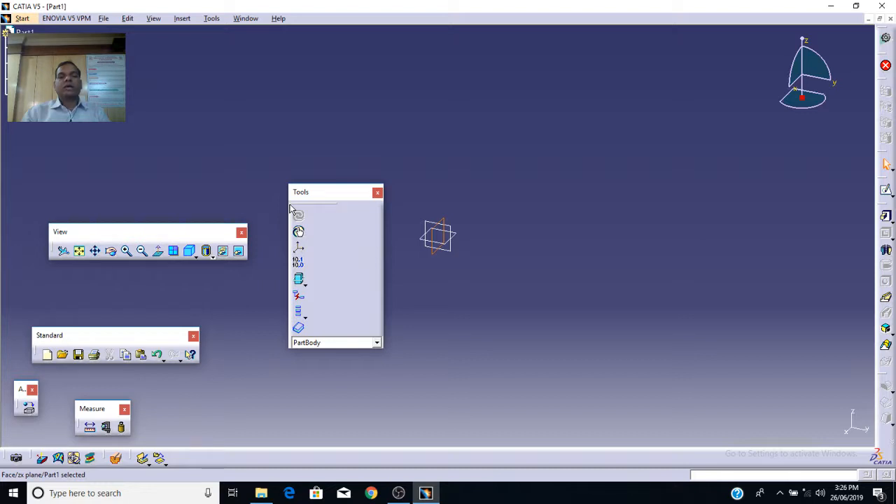
pyautogui.click(378, 193)
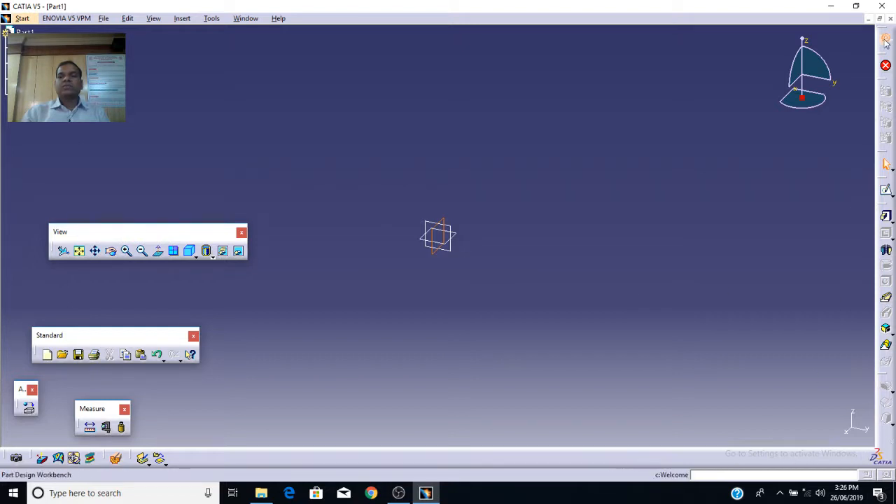
# Float the Workbench toolbar in the work area, and undock and close the two toolbars docked below it
pyautogui.moveTo(886, 31); pyautogui.dragTo(698, 106)
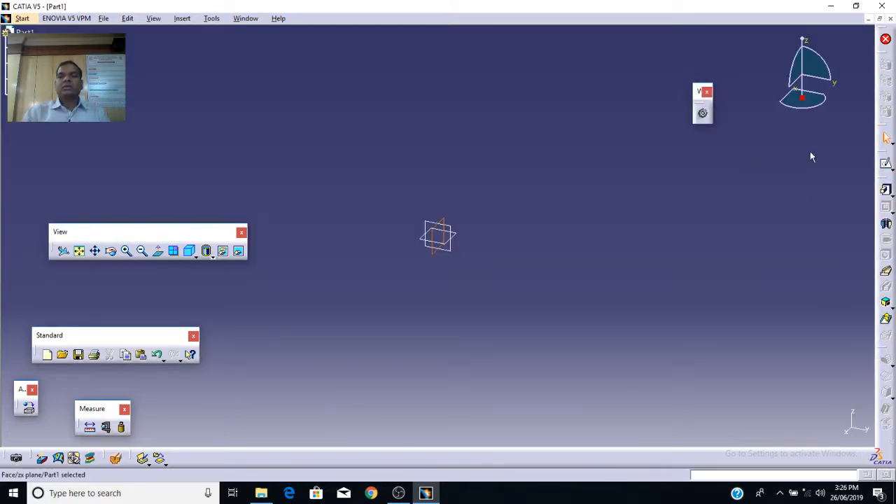
pyautogui.moveTo(884, 54); pyautogui.dragTo(790, 141)
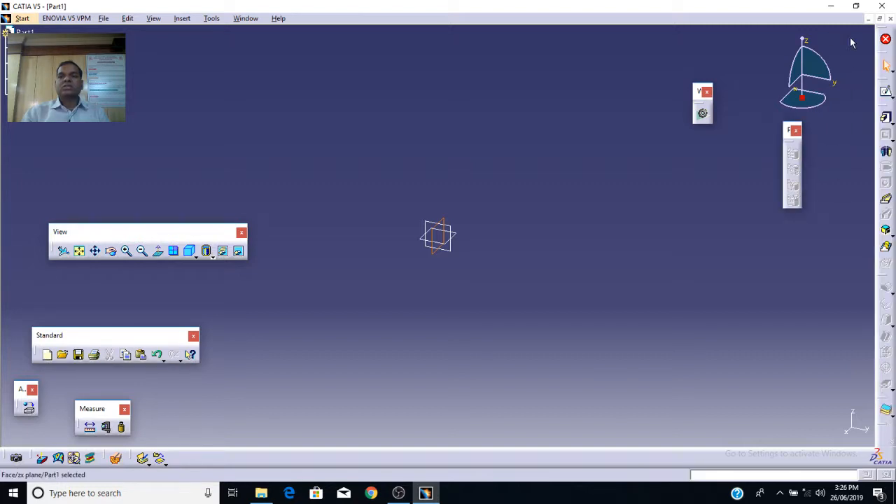
pyautogui.moveTo(881, 29); pyautogui.dragTo(704, 197)
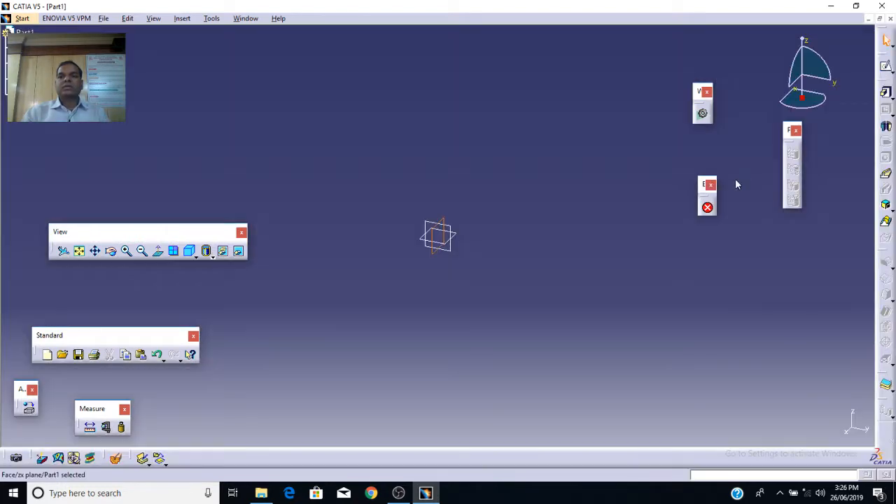
pyautogui.click(797, 130)
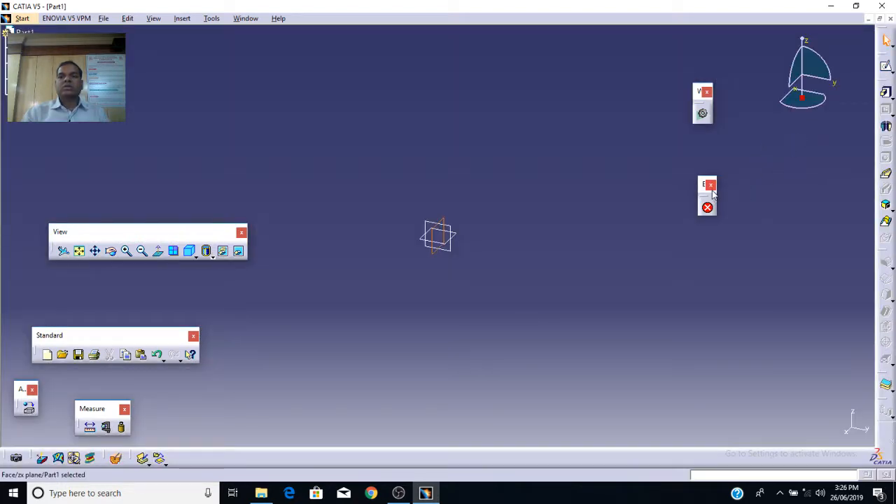
pyautogui.click(711, 185)
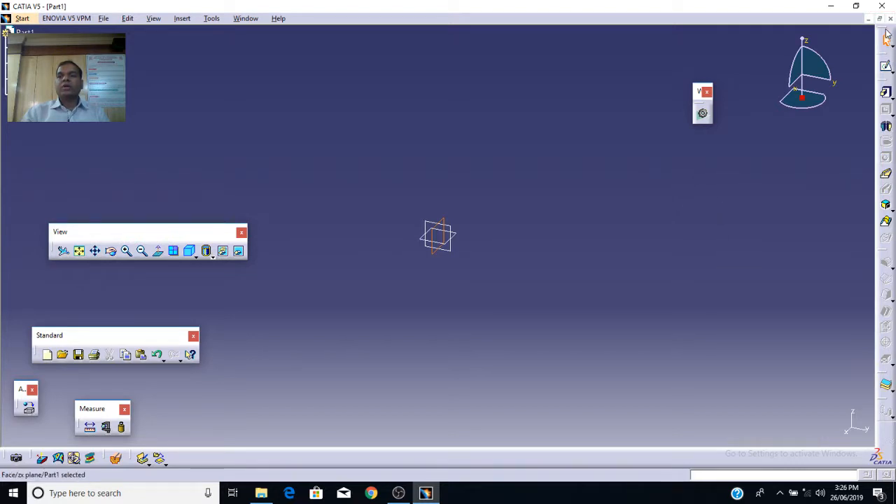
# Undock and close the Select toolbar, and float the Sketcher and Sketch-Based Features toolbars in the work area
pyautogui.moveTo(887, 35); pyautogui.dragTo(776, 144)
pyautogui.click(783, 146)
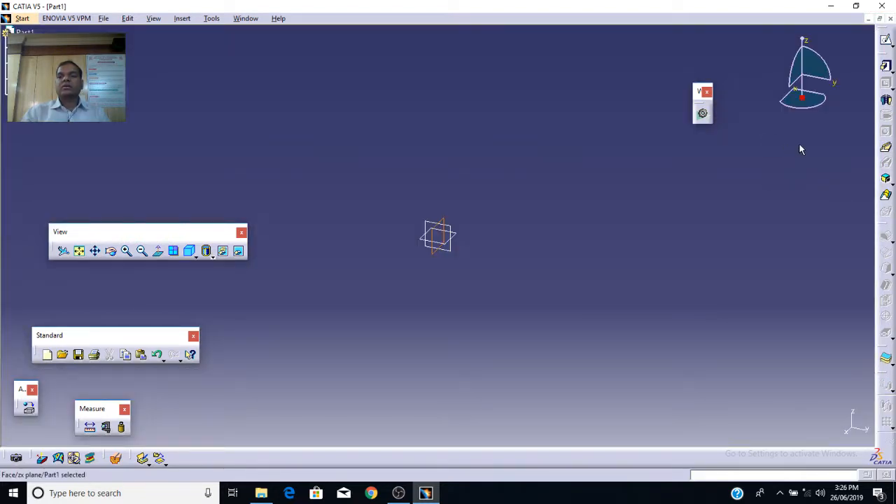
pyautogui.moveTo(887, 34); pyautogui.dragTo(788, 162)
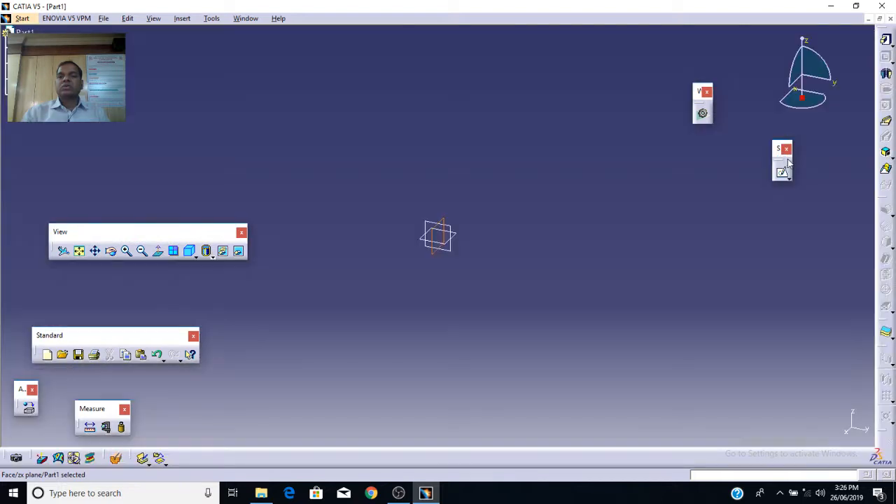
pyautogui.moveTo(883, 34); pyautogui.dragTo(842, 143)
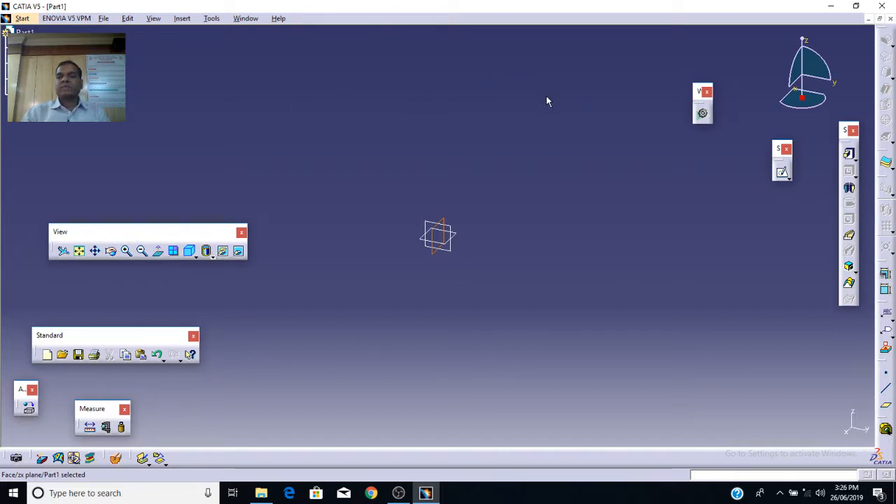
# Move the floating View toolbar up toward the menu bar, place the Standard toolbar below it, and shift the Apply Material toolbar
pyautogui.moveTo(143, 232); pyautogui.dragTo(170, 80)
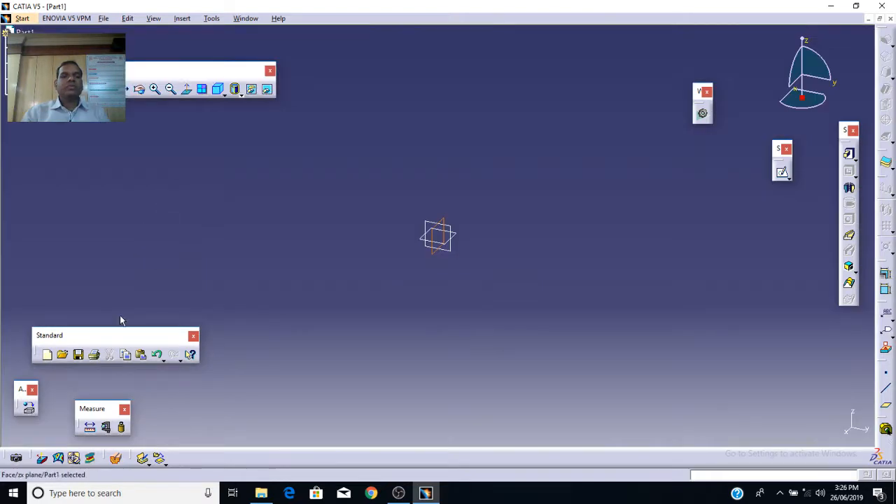
pyautogui.moveTo(119, 332); pyautogui.dragTo(171, 161)
pyautogui.moveTo(182, 130); pyautogui.dragTo(183, 130)
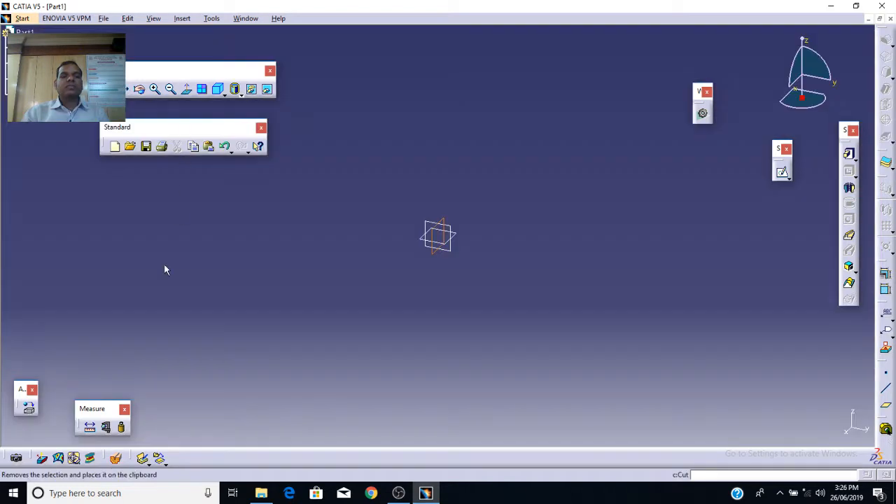
pyautogui.moveTo(20, 390); pyautogui.dragTo(164, 346)
# Float the Sketch-Based Features toolbar horizontally beneath Standard, and place the Workbench and Sketcher toolbars below it
pyautogui.moveTo(848, 149)
pyautogui.mouseDown()
pyautogui.moveTo(580, 146)
pyautogui.moveTo(316, 176)
pyautogui.moveTo(148, 175)
pyautogui.moveTo(140, 183)
pyautogui.mouseUp()
pyautogui.click(462, 188)
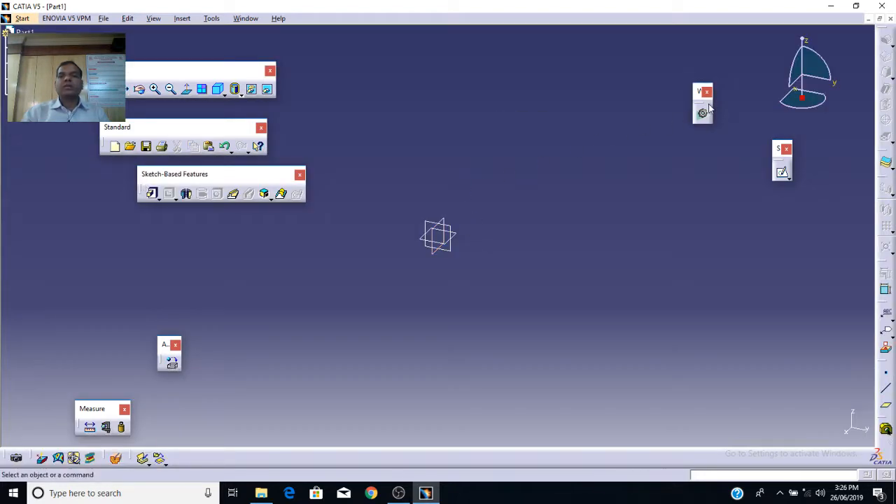
pyautogui.moveTo(704, 103); pyautogui.dragTo(276, 233)
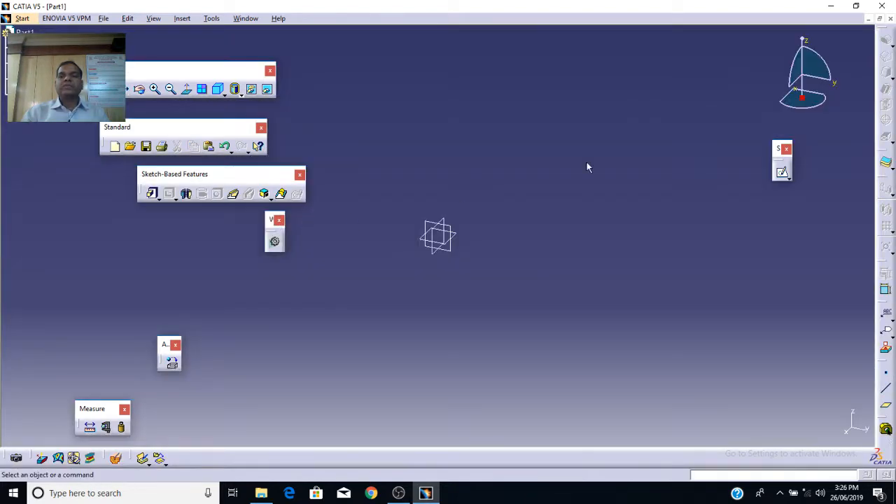
pyautogui.moveTo(776, 154)
pyautogui.mouseDown()
pyautogui.moveTo(386, 278)
pyautogui.moveTo(294, 278)
pyautogui.mouseUp()
# Float the Dress-Up Features and Transformation Features toolbars horizontally in the work area, and undock and close the surface-based features toolbar
pyautogui.moveTo(883, 32); pyautogui.dragTo(372, 97)
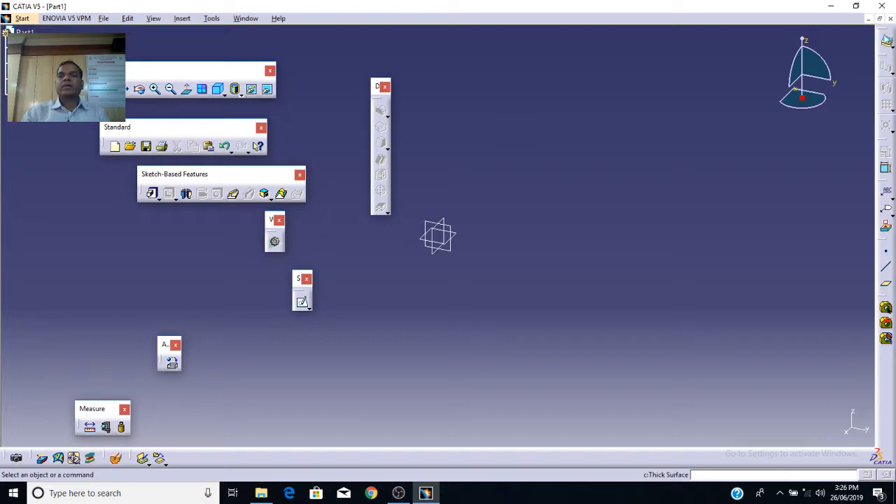
pyautogui.moveTo(884, 35); pyautogui.dragTo(532, 134)
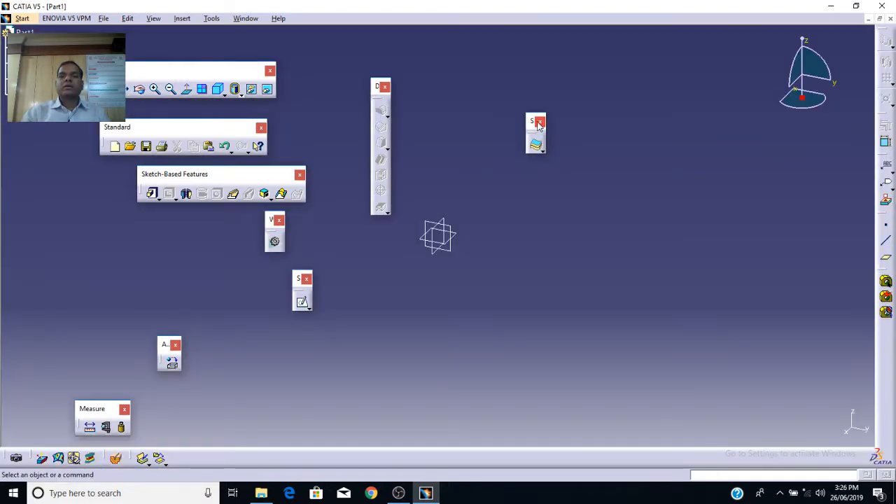
pyautogui.click(540, 122)
pyautogui.moveTo(886, 40); pyautogui.dragTo(413, 327)
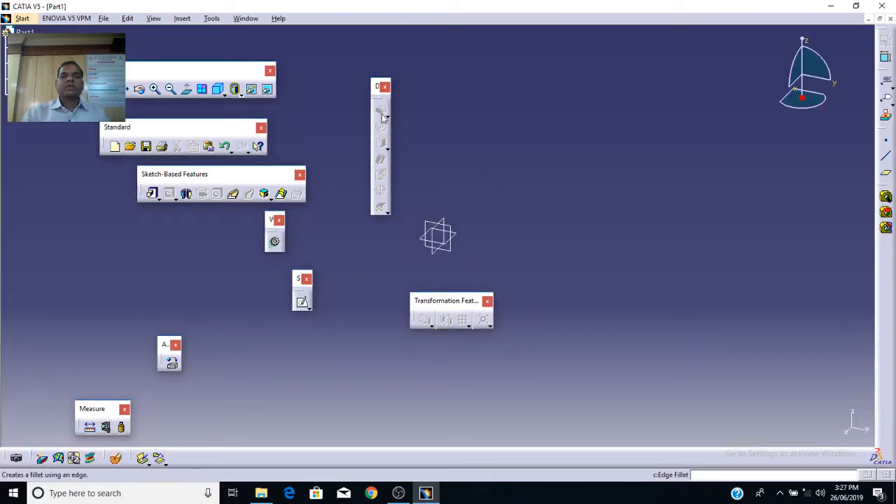
pyautogui.moveTo(383, 105); pyautogui.dragTo(400, 131)
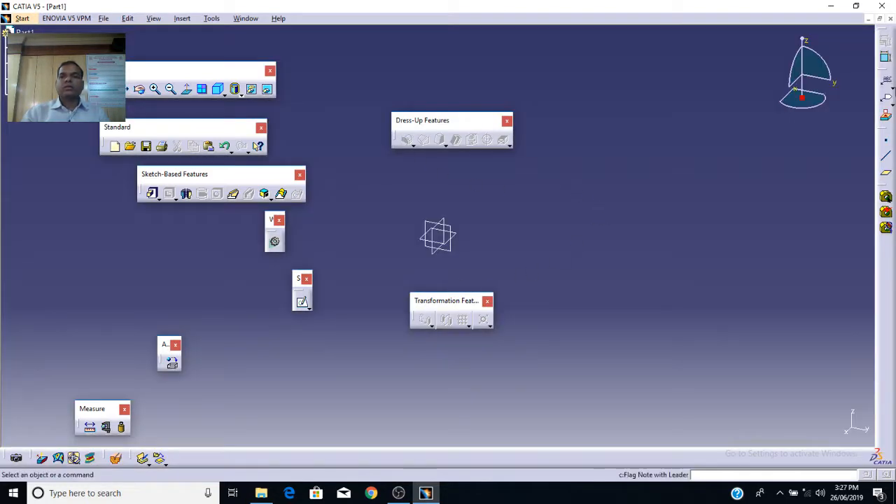
# Float the Reference Elements (Extended) toolbar, and undock and close the Constraints, Annotations and last remaining vertically docked toolbars
pyautogui.moveTo(877, 48); pyautogui.dragTo(669, 202)
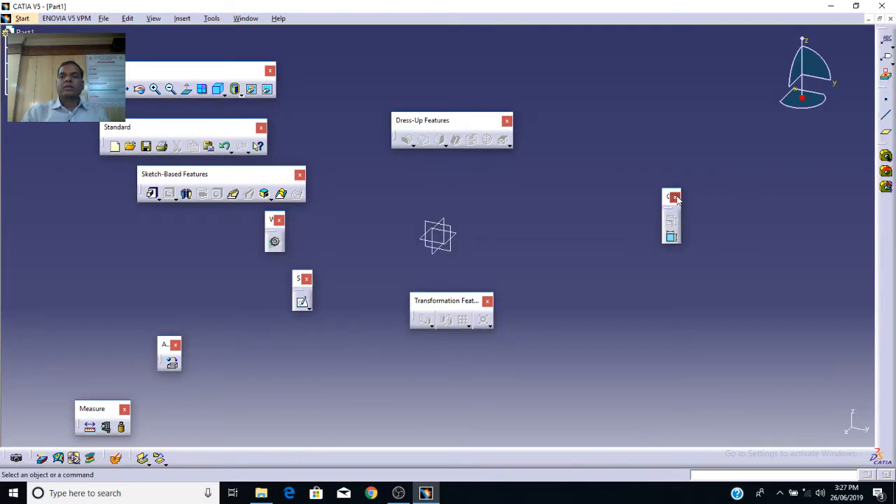
pyautogui.click(675, 197)
pyautogui.moveTo(881, 32); pyautogui.dragTo(681, 143)
pyautogui.click(696, 137)
pyautogui.moveTo(885, 34); pyautogui.dragTo(588, 143)
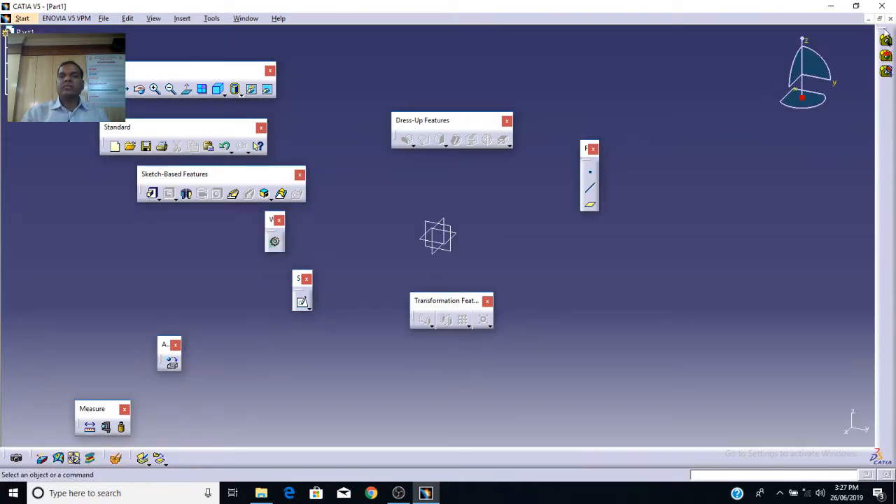
pyautogui.moveTo(885, 33); pyautogui.dragTo(689, 150)
pyautogui.click(692, 153)
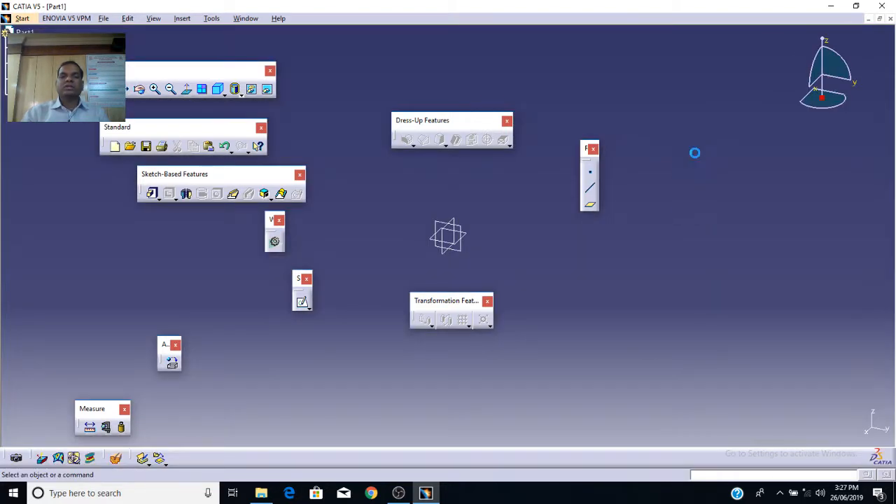
# Undock and close the Render, Analysis, Dynamic Sectioning and Product Knowledge Template toolbars, and close the floating Measure toolbar
pyautogui.moveTo(8, 464); pyautogui.dragTo(9, 415)
pyautogui.moveTo(12, 455); pyautogui.dragTo(63, 315)
pyautogui.click(127, 304)
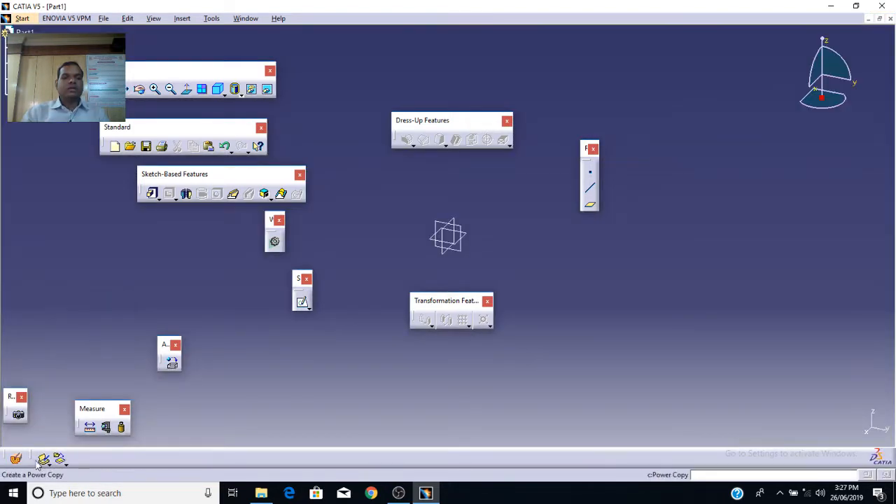
pyautogui.moveTo(6, 458); pyautogui.dragTo(63, 345)
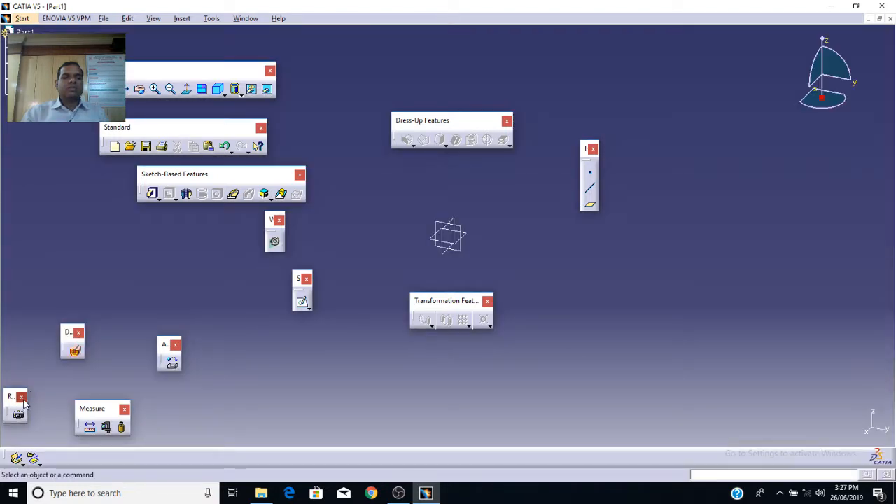
pyautogui.click(21, 397)
pyautogui.click(78, 332)
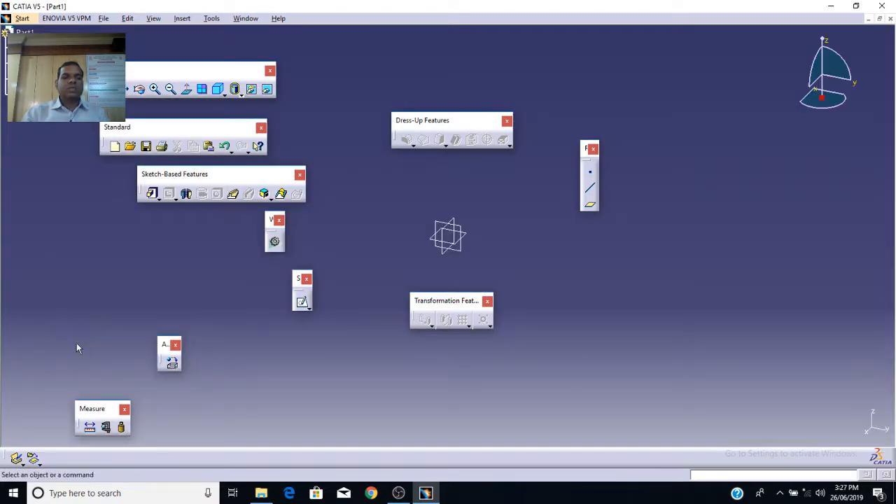
pyautogui.click(124, 409)
pyautogui.moveTo(11, 446); pyautogui.dragTo(61, 390)
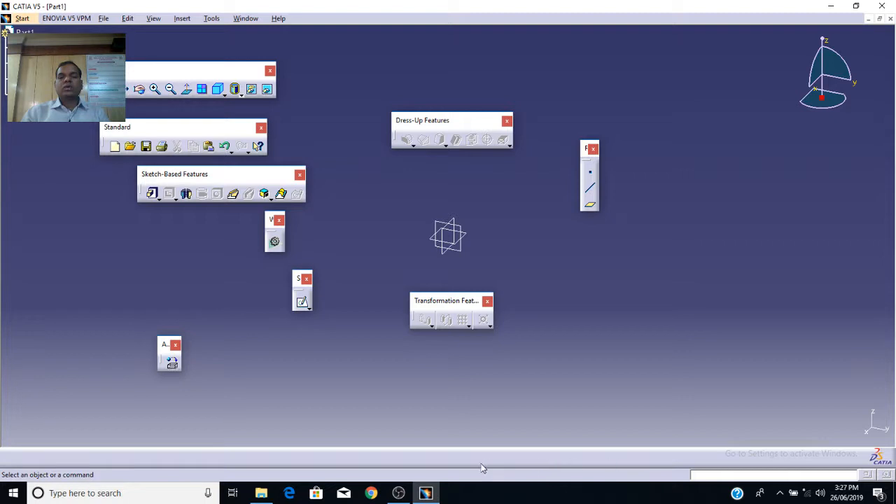
# Show the list of available toolbars to review which ones are enabled
pyautogui.rightClick(607, 457)
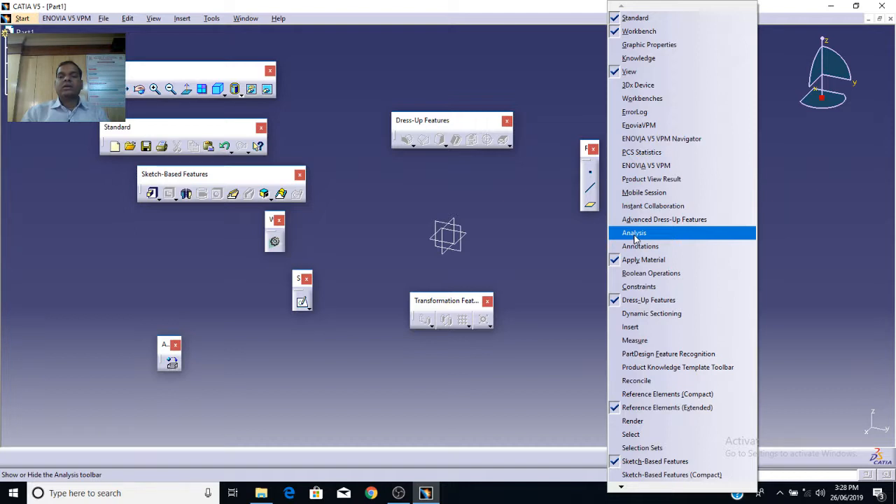
pyautogui.click(556, 228)
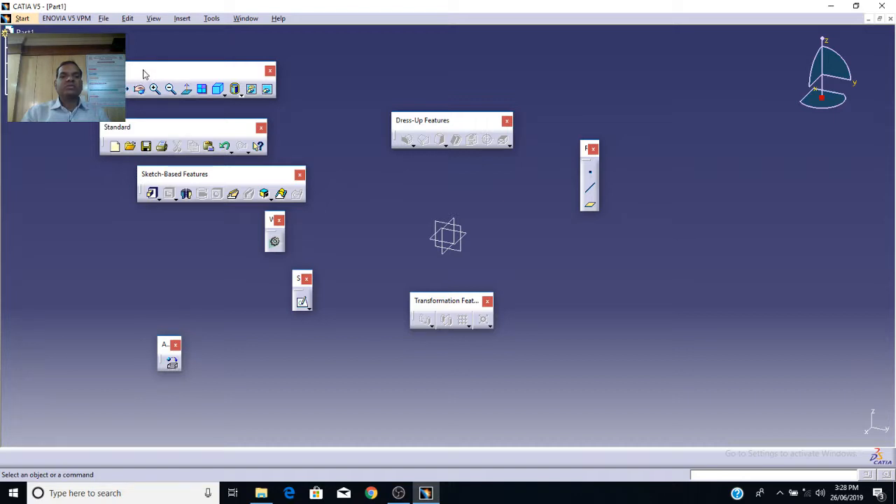
# Dock the View, Standard, Workbench and Sketcher toolbars beneath the menu bar, and the Apply Material toolbar just above the status bar
pyautogui.moveTo(150, 74); pyautogui.dragTo(134, 56)
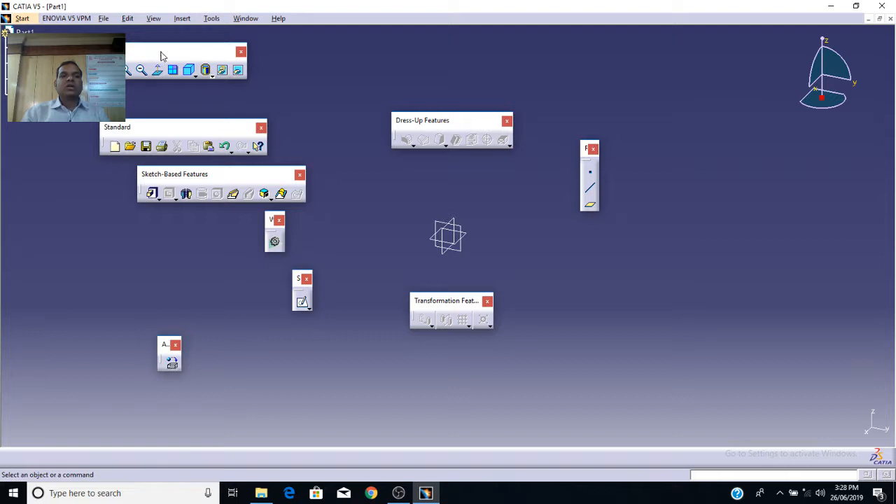
pyautogui.moveTo(161, 56); pyautogui.dragTo(118, 24)
pyautogui.moveTo(166, 127)
pyautogui.mouseDown()
pyautogui.moveTo(275, 40)
pyautogui.moveTo(273, 31)
pyautogui.mouseUp()
pyautogui.moveTo(242, 175)
pyautogui.mouseDown()
pyautogui.moveTo(348, 116)
pyautogui.moveTo(278, 106)
pyautogui.mouseUp()
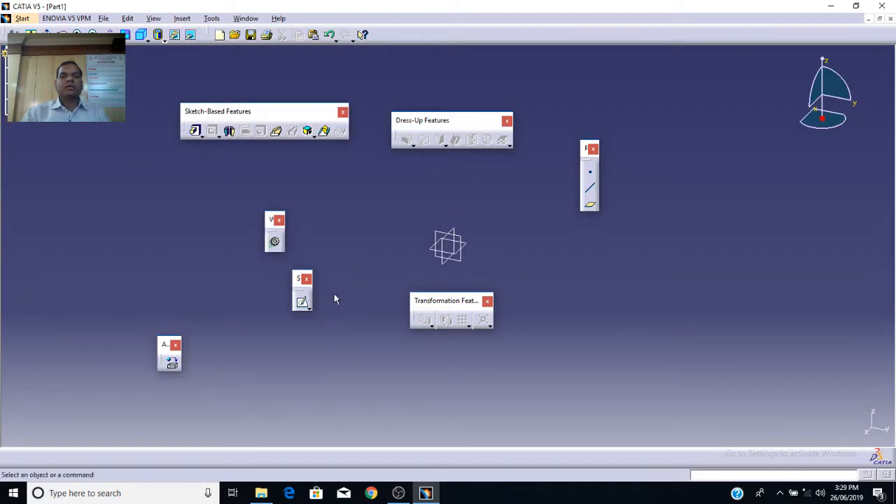
pyautogui.moveTo(163, 347); pyautogui.dragTo(79, 450)
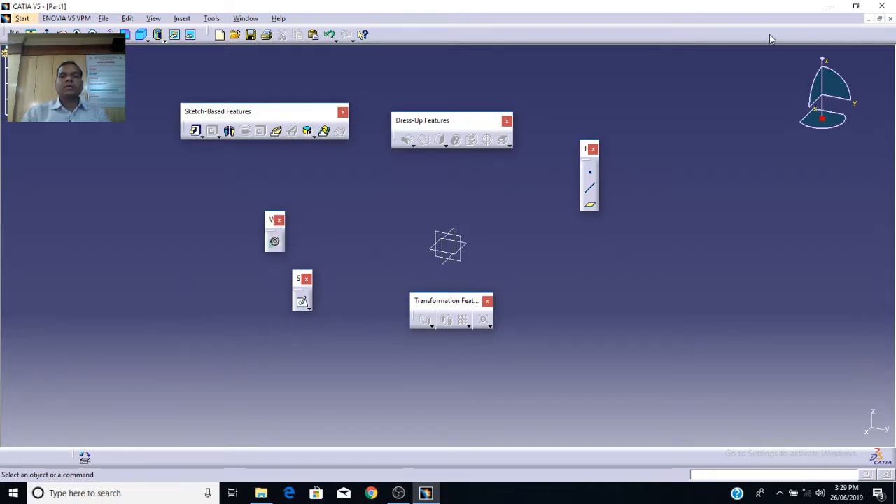
pyautogui.moveTo(273, 219); pyautogui.dragTo(743, 34)
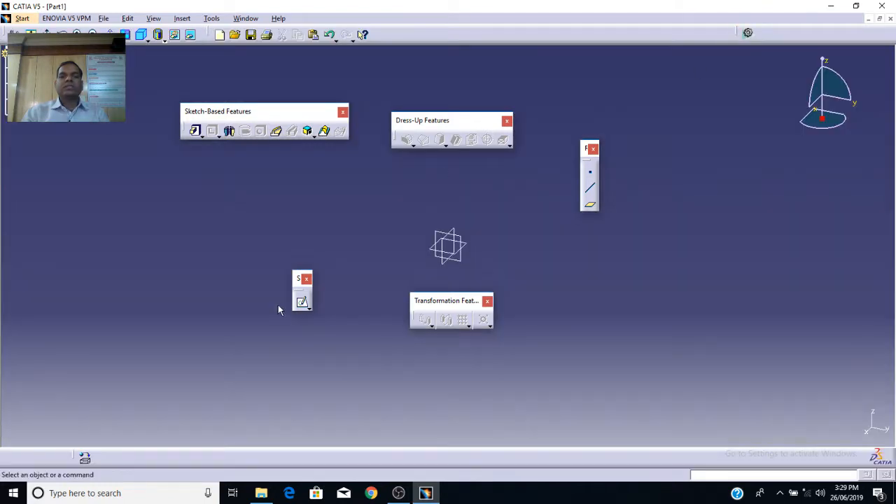
pyautogui.moveTo(300, 282)
pyautogui.mouseDown()
pyautogui.moveTo(748, 71)
pyautogui.moveTo(793, 33)
pyautogui.mouseUp()
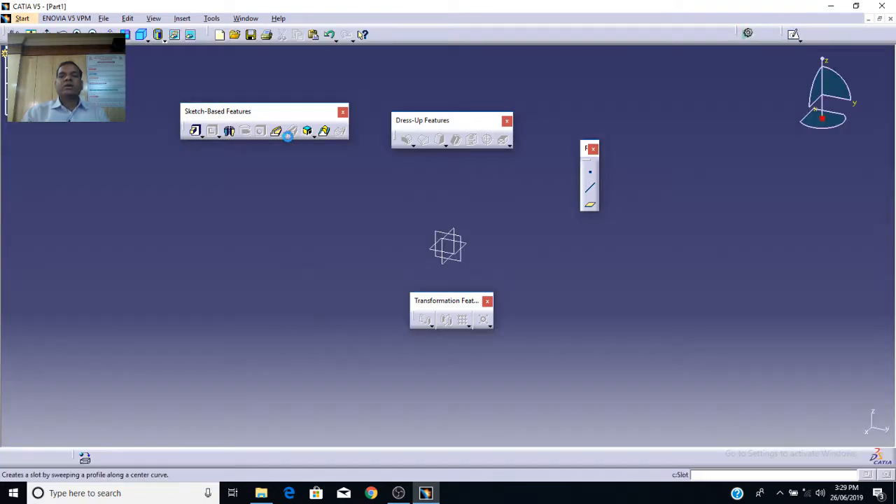
# Dock Sketch-Based Features, Dress-Up Features and Reference Elements (Extended) vertically beside the work area, and Transformation Features above the status bar
pyautogui.moveTo(185, 129)
pyautogui.mouseDown()
pyautogui.moveTo(398, 129)
pyautogui.moveTo(891, 73)
pyautogui.mouseUp()
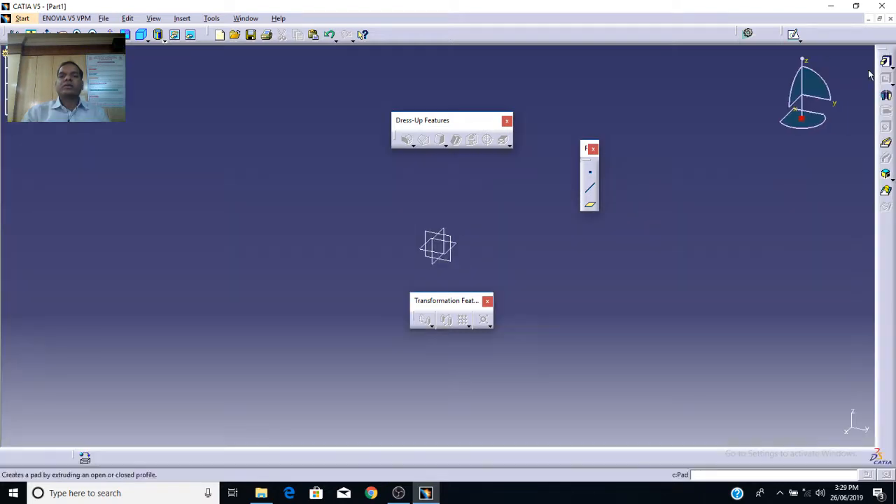
pyautogui.moveTo(448, 121); pyautogui.dragTo(885, 239)
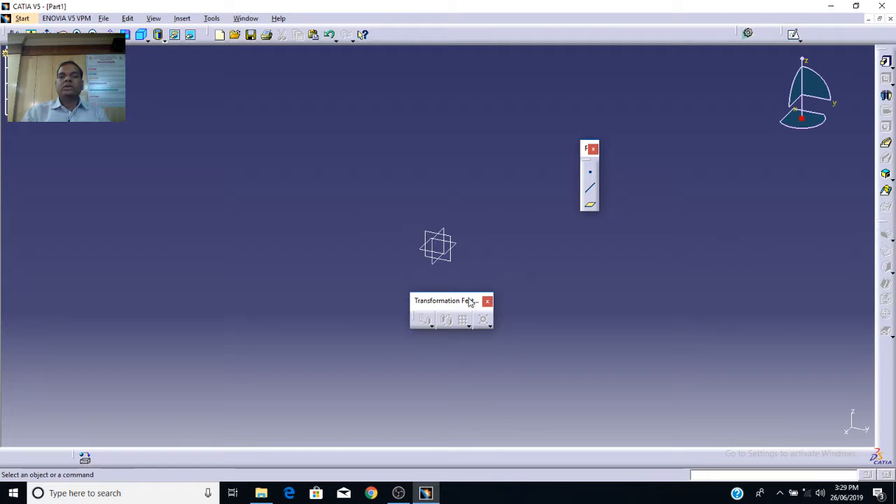
pyautogui.moveTo(462, 302); pyautogui.dragTo(707, 446)
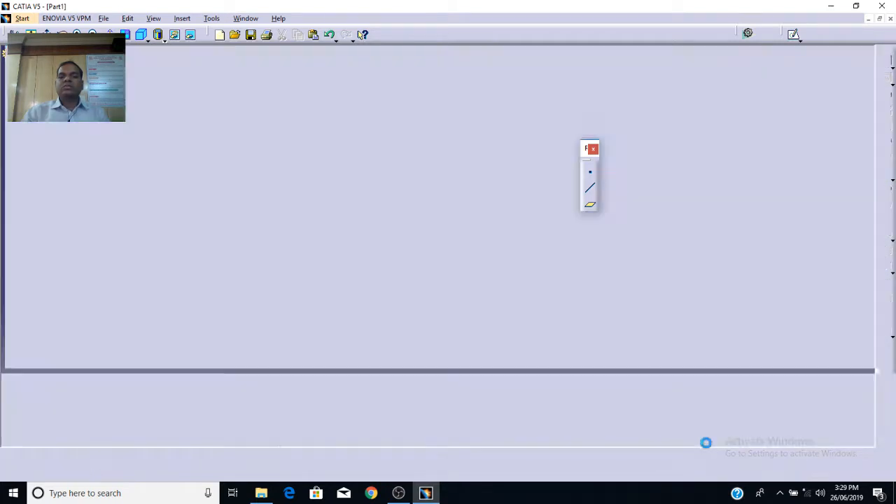
pyautogui.moveTo(588, 167); pyautogui.dragTo(877, 383)
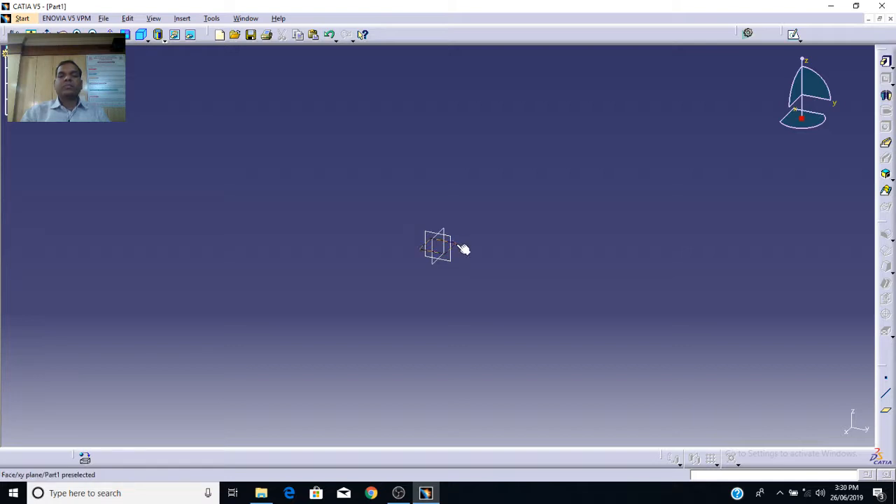
# Start a new sketch on the xy plane
pyautogui.click(463, 248)
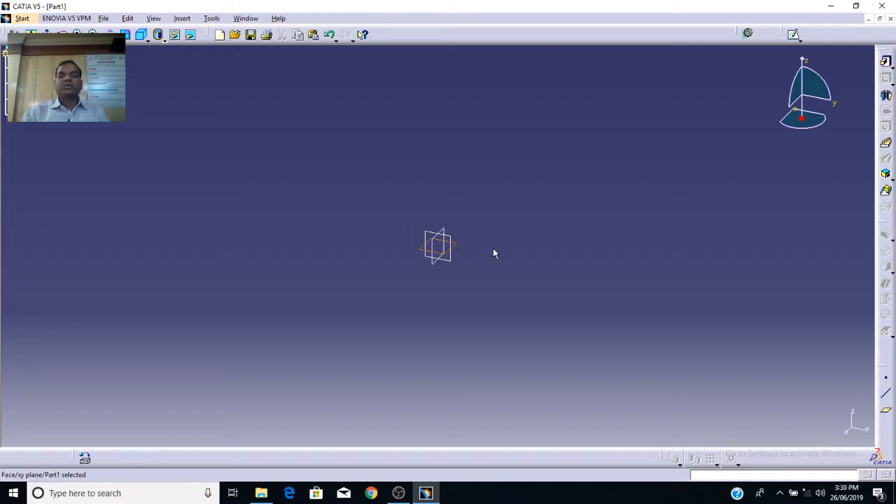
pyautogui.click(795, 36)
pyautogui.click(793, 36)
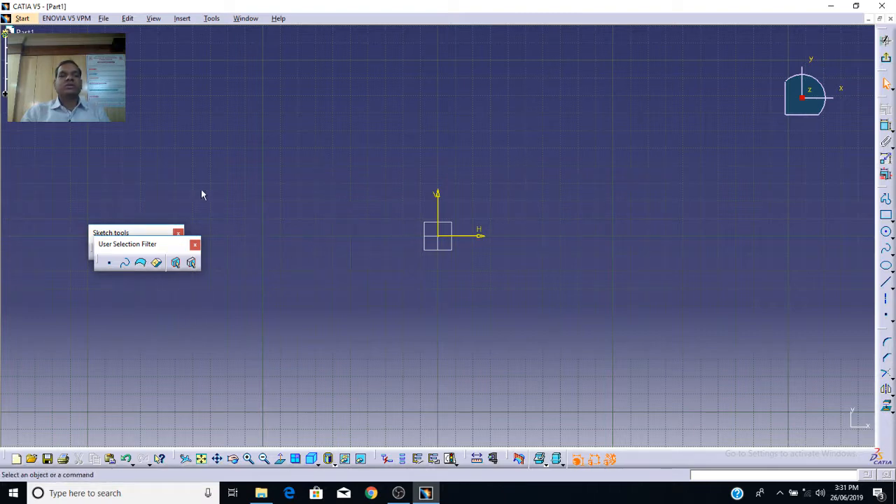
# Close the User Selection Filter toolbar, and float the Profile and Workbench toolbars near the upper edge of the sketch area
pyautogui.moveTo(147, 244); pyautogui.dragTo(235, 258)
pyautogui.click(282, 258)
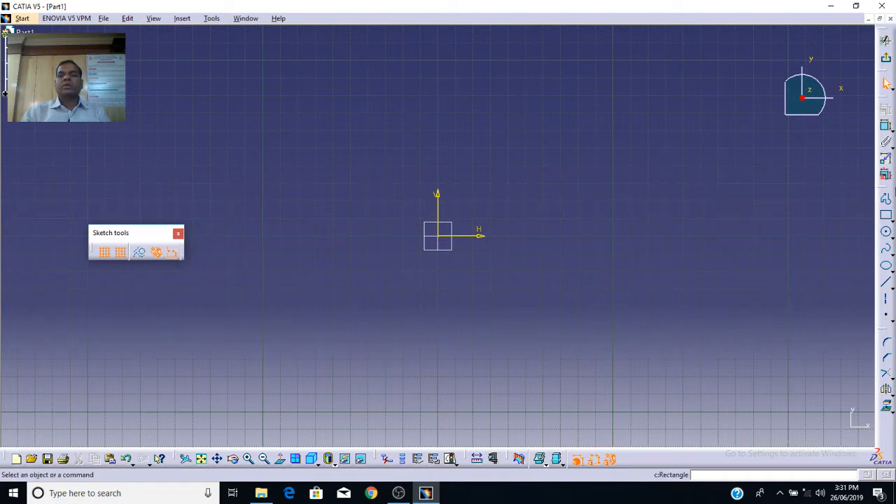
pyautogui.moveTo(885, 194); pyautogui.dragTo(171, 62)
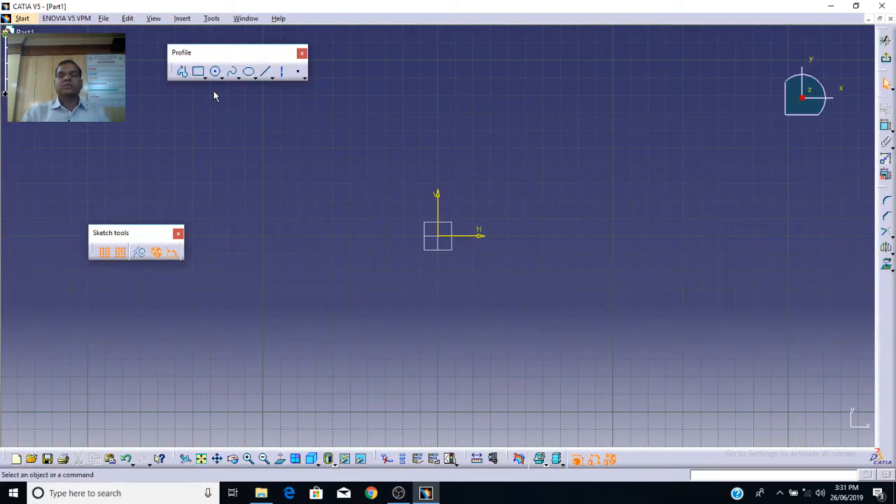
pyautogui.moveTo(886, 37); pyautogui.dragTo(391, 63)
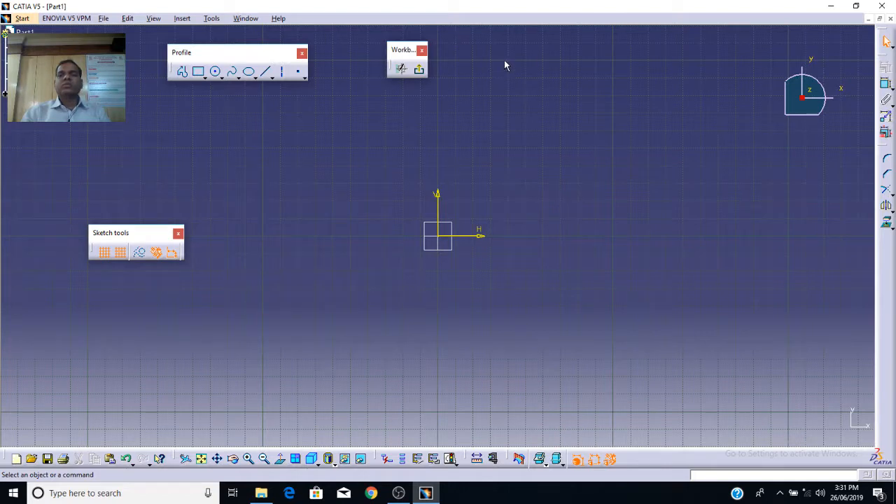
# Float the Constraint and Operation toolbars in the sketch area, and close the Select and Sketch tools toolbars
pyautogui.moveTo(886, 36); pyautogui.dragTo(668, 98)
pyautogui.click(676, 80)
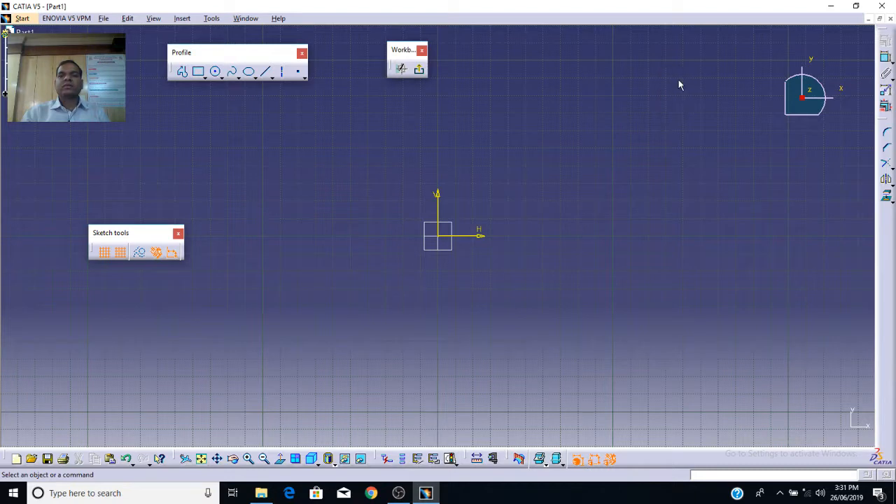
pyautogui.moveTo(884, 32); pyautogui.dragTo(507, 71)
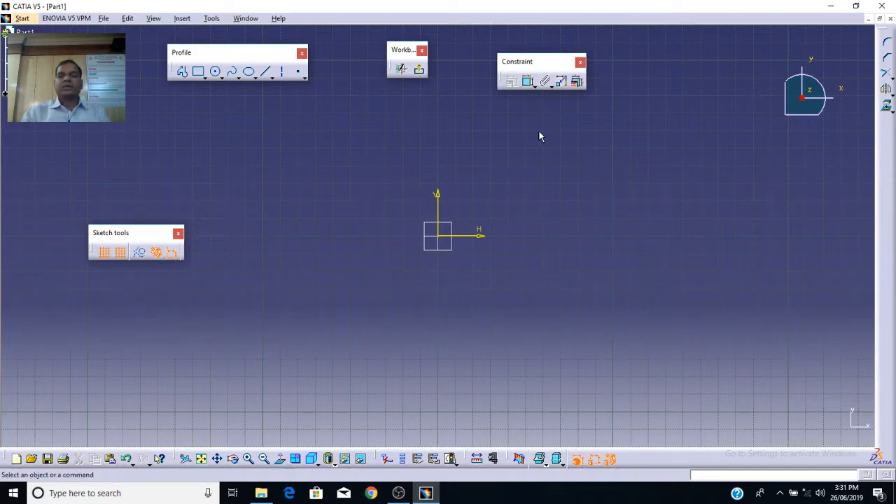
pyautogui.moveTo(886, 31); pyautogui.dragTo(637, 148)
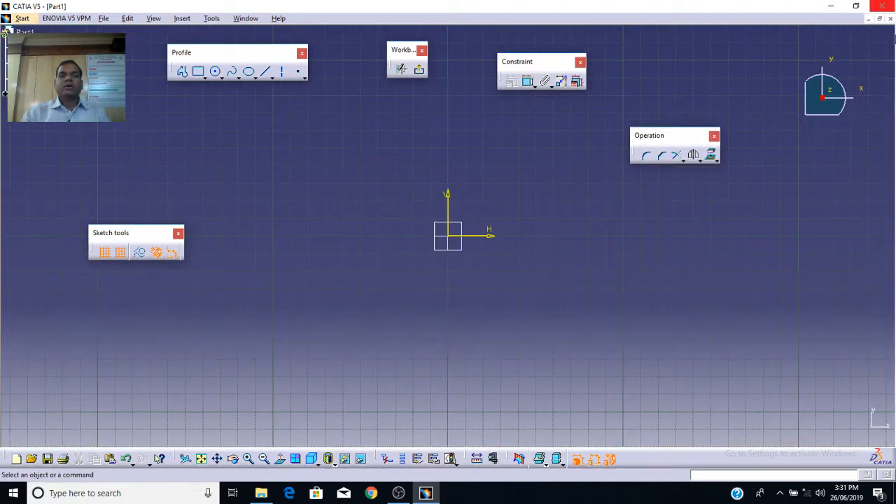
pyautogui.click(178, 235)
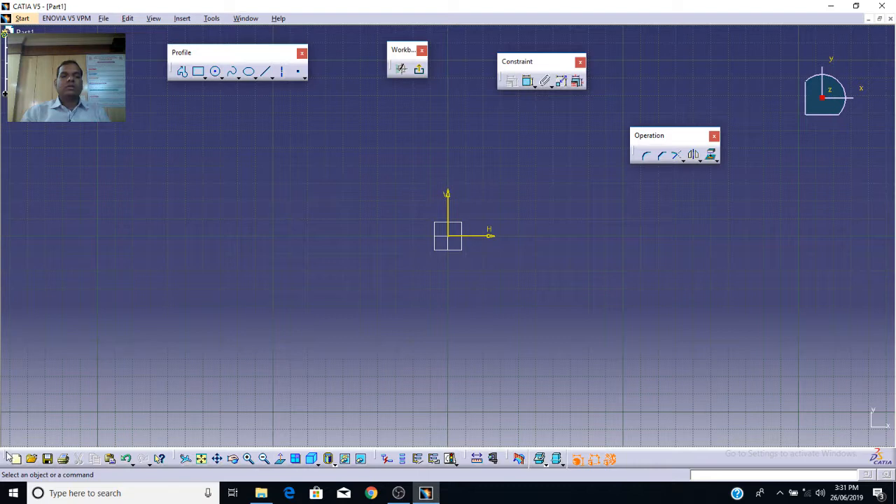
# Float the Standard and View toolbars in the sketch area, and close the Tools, measuring and Visualization toolbars
pyautogui.moveTo(7, 457); pyautogui.dragTo(80, 294)
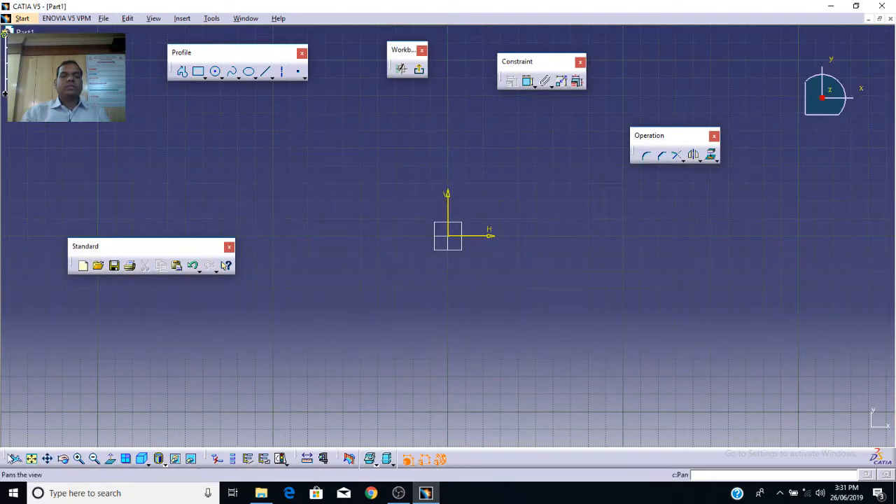
pyautogui.moveTo(7, 459); pyautogui.dragTo(73, 201)
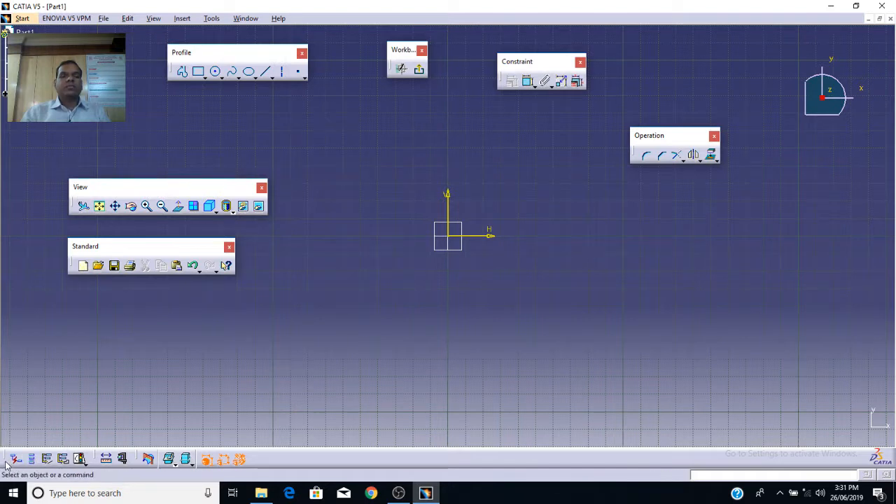
pyautogui.moveTo(7, 459); pyautogui.dragTo(73, 348)
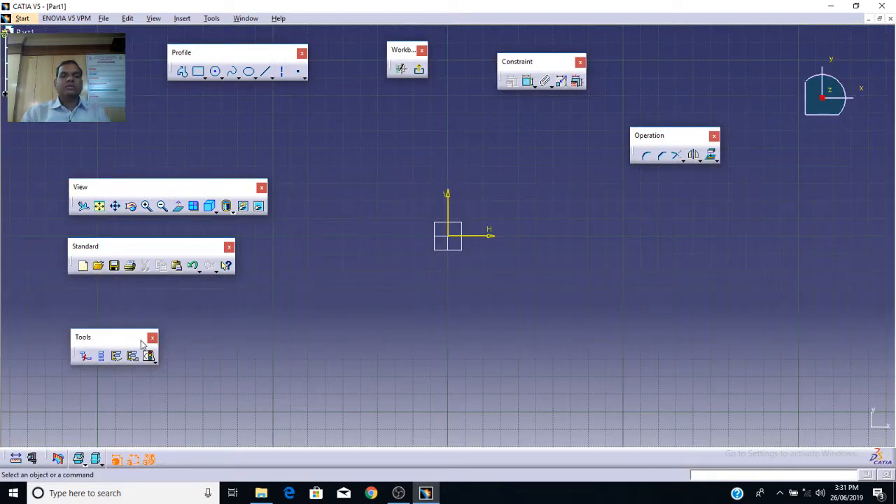
pyautogui.click(152, 339)
pyautogui.moveTo(10, 457); pyautogui.dragTo(44, 378)
pyautogui.click(68, 364)
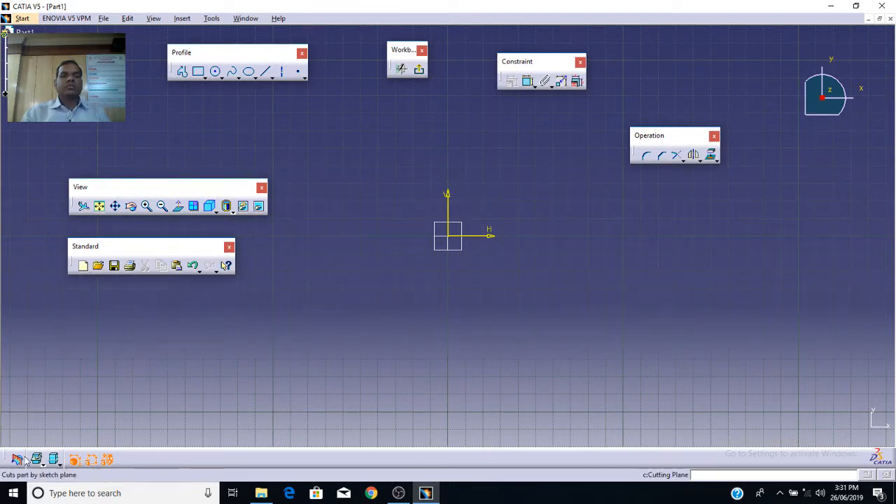
pyautogui.moveTo(15, 459); pyautogui.dragTo(42, 405)
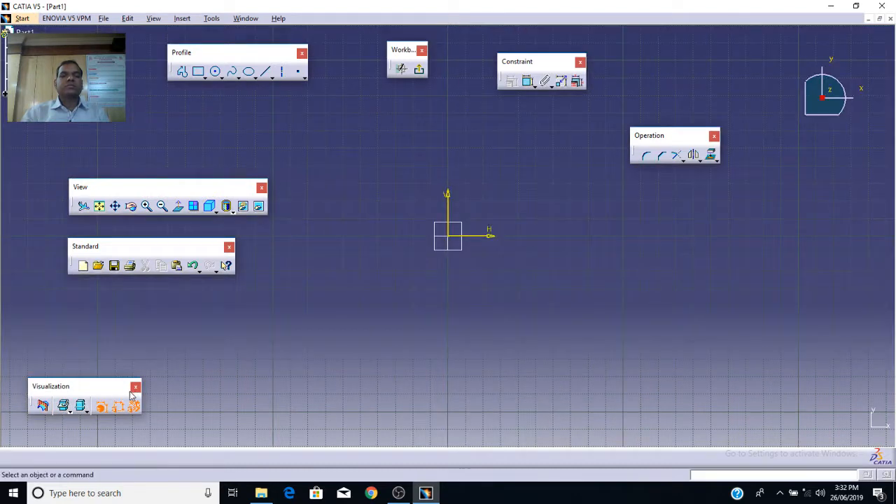
pyautogui.click(136, 388)
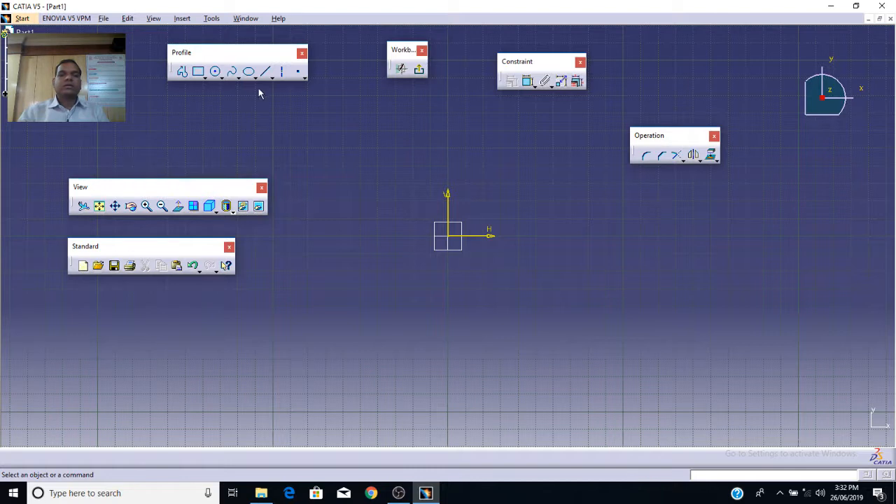
# Dock View, Standard and Workbench beneath the menu bar, and Profile, Constraint and Operation vertically beside the sketch area
pyautogui.moveTo(166, 185); pyautogui.dragTo(103, 21)
pyautogui.moveTo(114, 248); pyautogui.dragTo(257, 28)
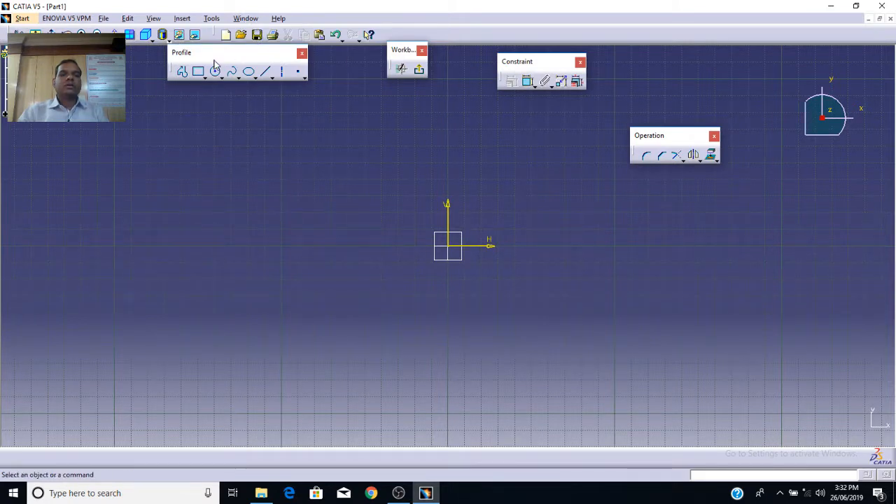
pyautogui.moveTo(214, 56); pyautogui.dragTo(891, 65)
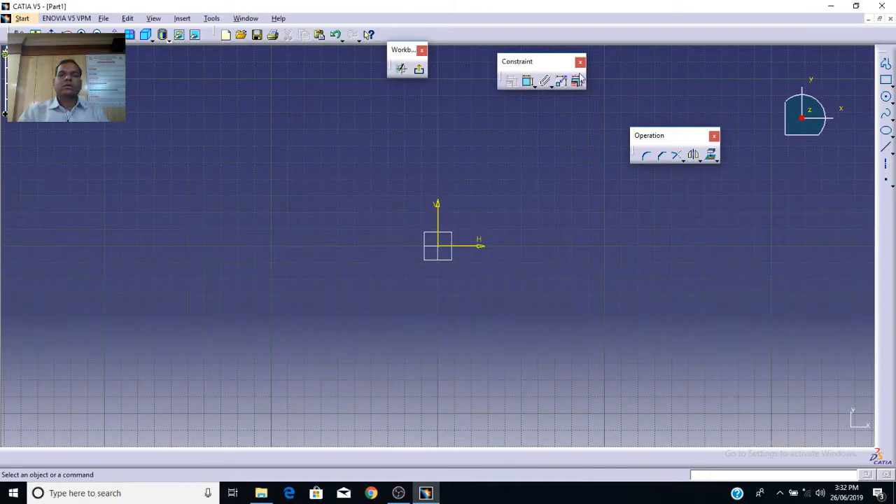
pyautogui.moveTo(776, 230); pyautogui.dragTo(888, 224)
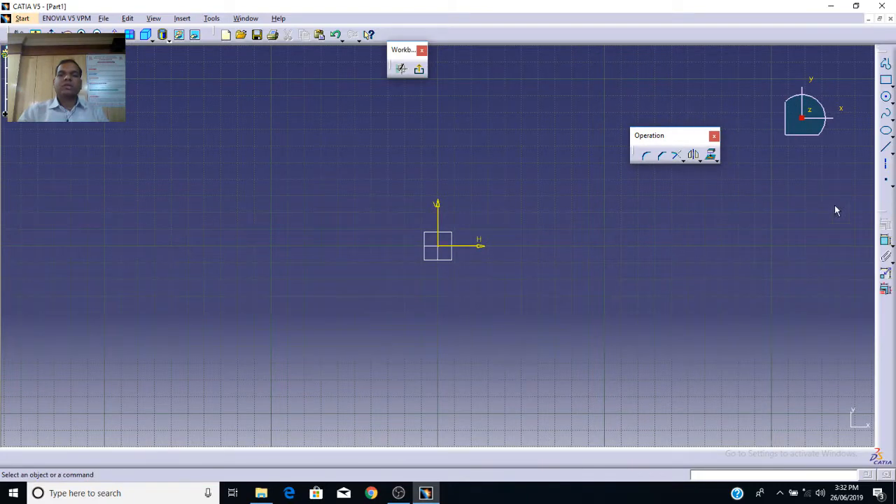
pyautogui.moveTo(397, 56); pyautogui.dragTo(791, 34)
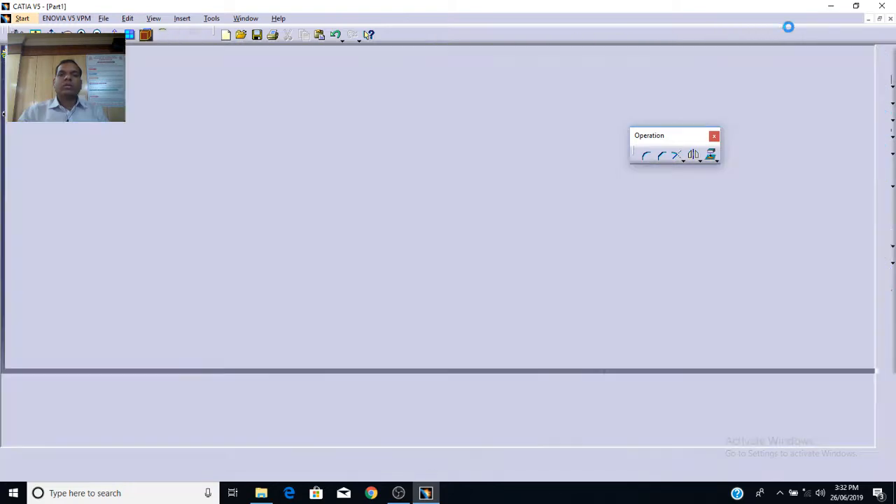
pyautogui.moveTo(690, 135); pyautogui.dragTo(64, 447)
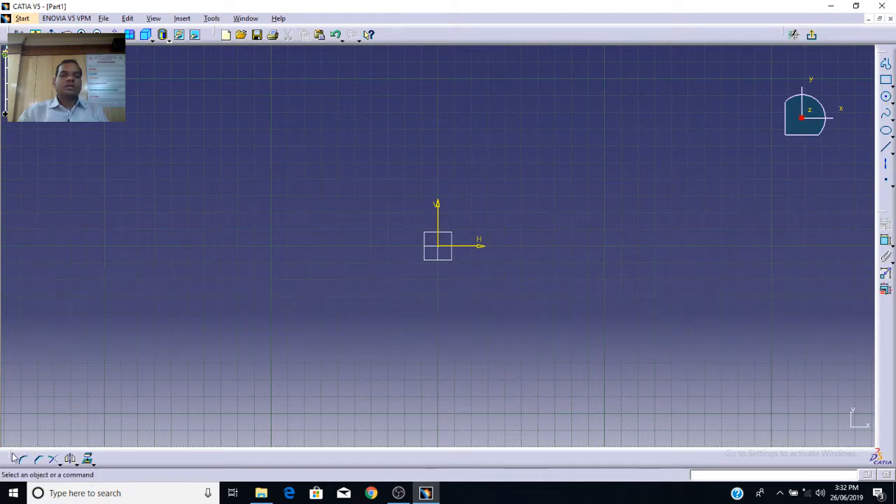
pyautogui.moveTo(11, 455); pyautogui.dragTo(891, 354)
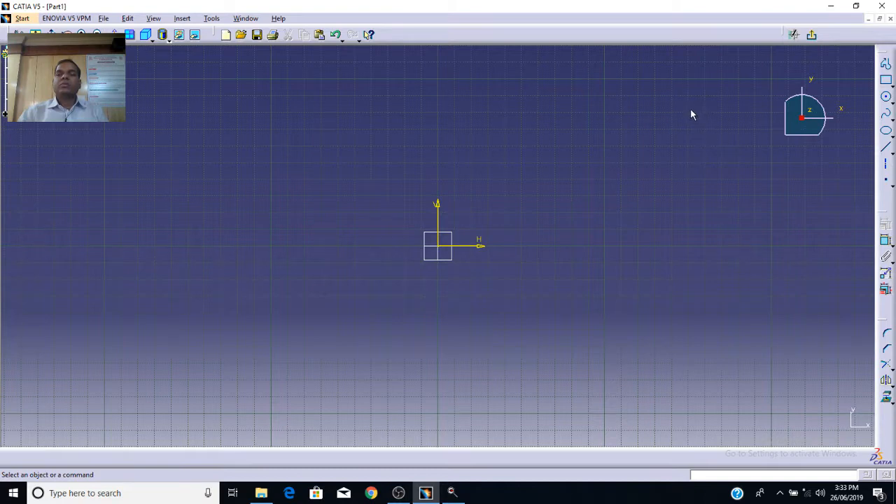
# Draw a wide closed rectangle above and to the right of the sketch origin
pyautogui.click(887, 65)
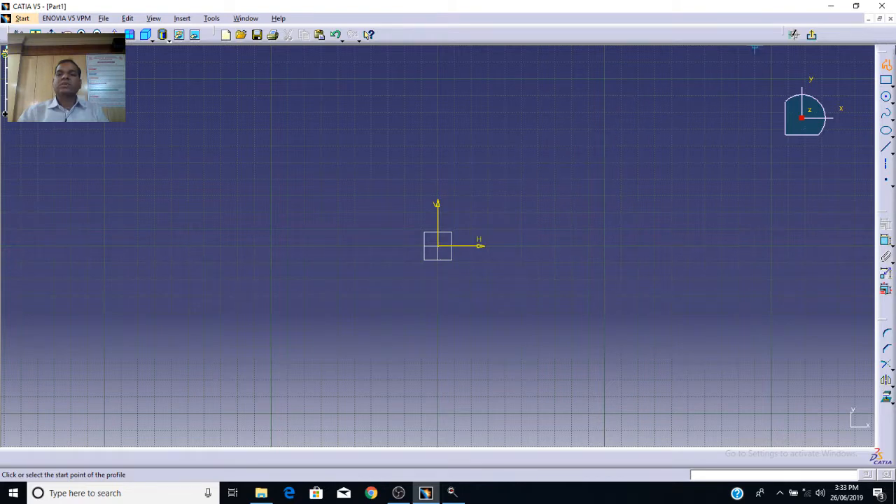
pyautogui.click(886, 65)
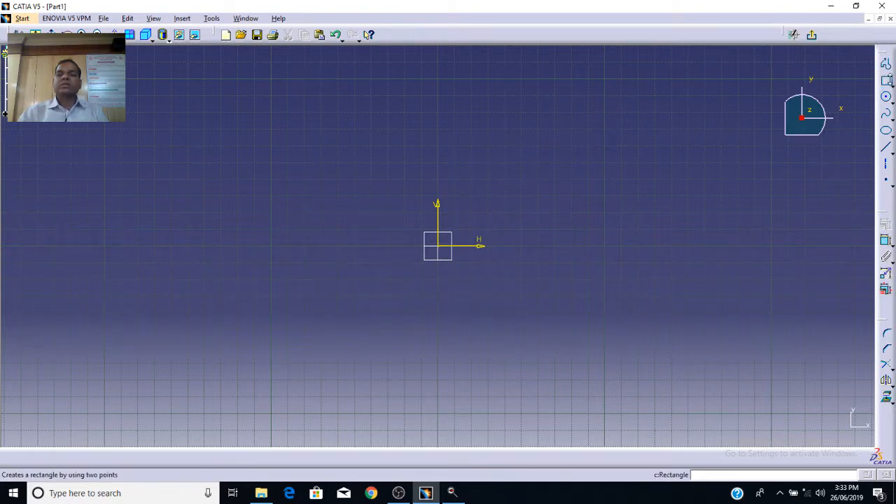
pyautogui.click(888, 82)
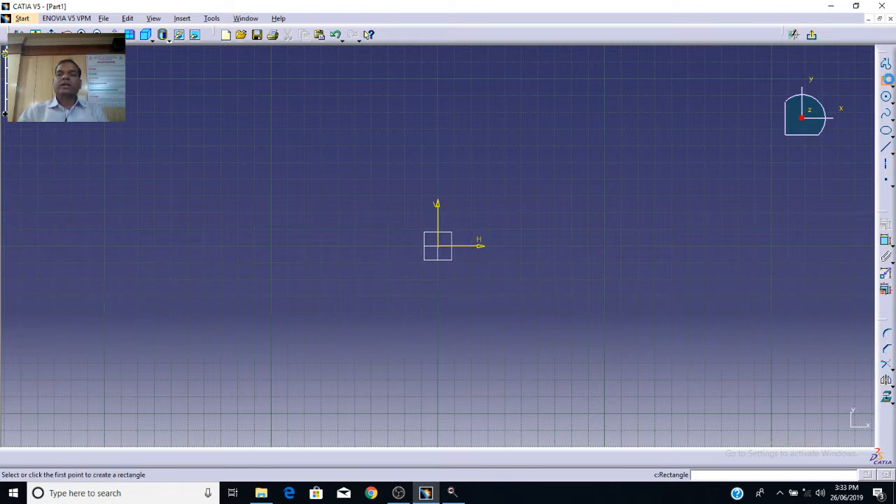
pyautogui.click(476, 130)
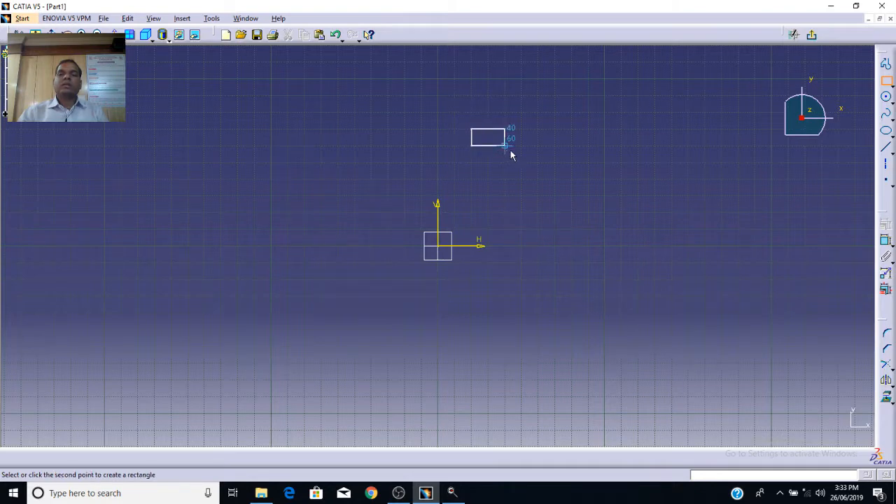
pyautogui.click(677, 214)
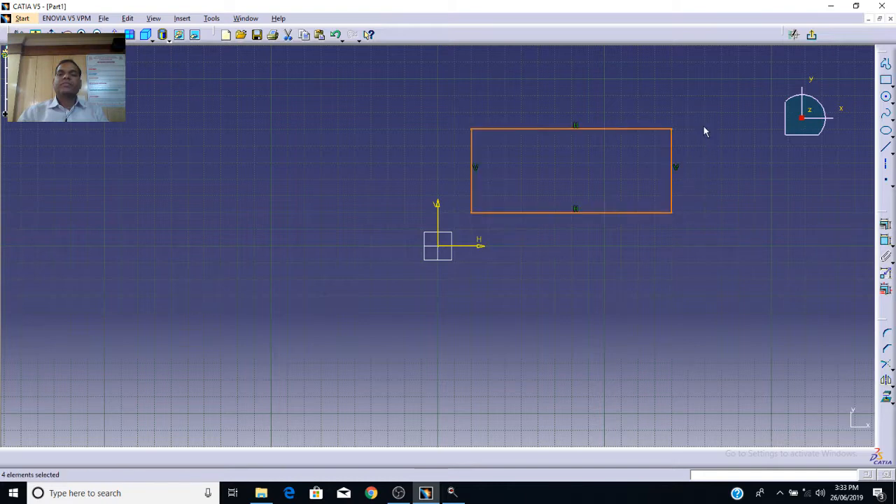
pyautogui.click(698, 253)
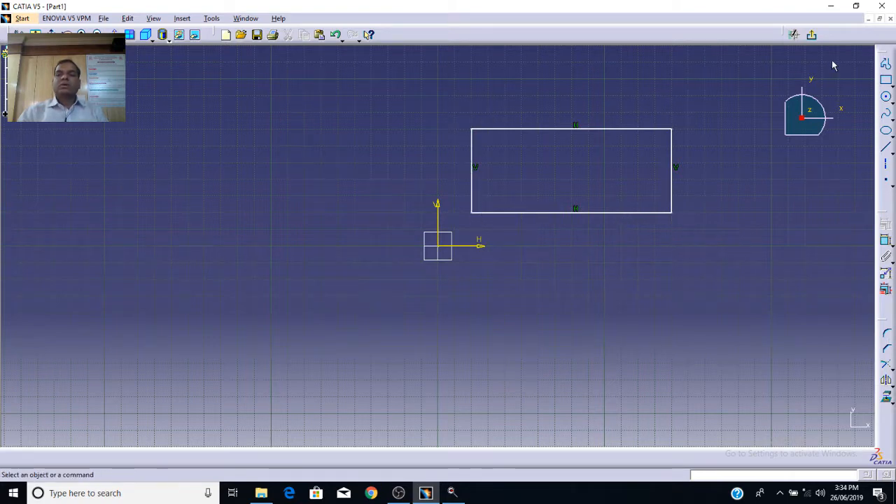
# Sketch an open profile of one slanted and one vertical line, up and to the left of the sketch origin
pyautogui.click(886, 65)
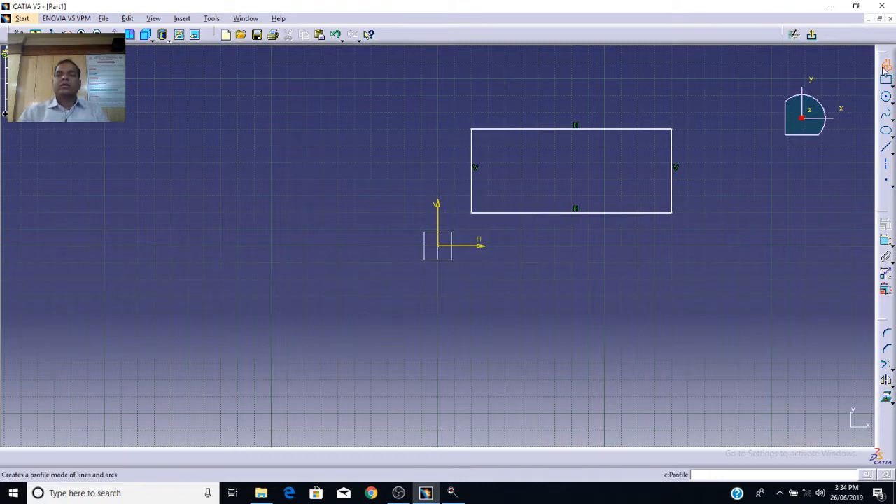
pyautogui.click(339, 161)
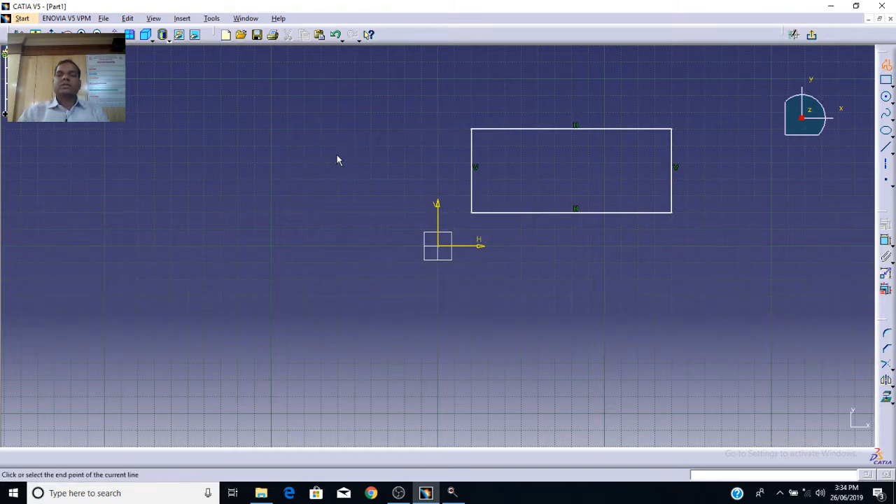
pyautogui.click(405, 96)
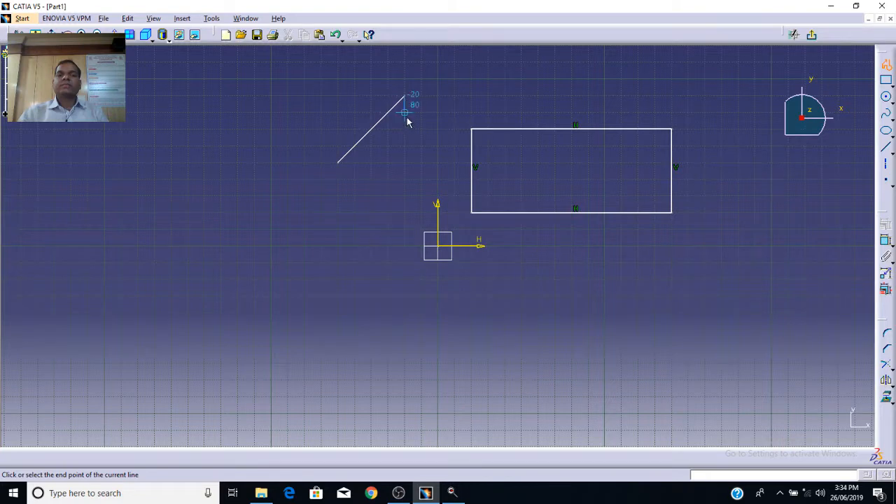
pyautogui.doubleClick(414, 190)
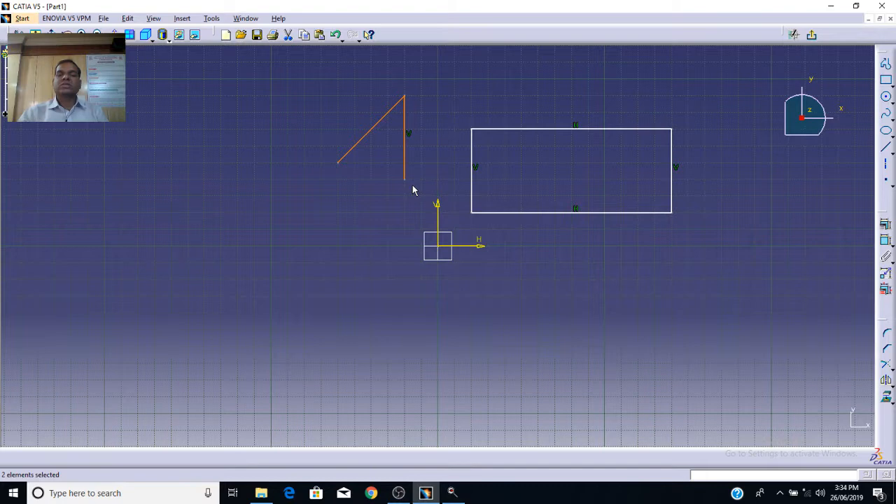
pyautogui.click(333, 225)
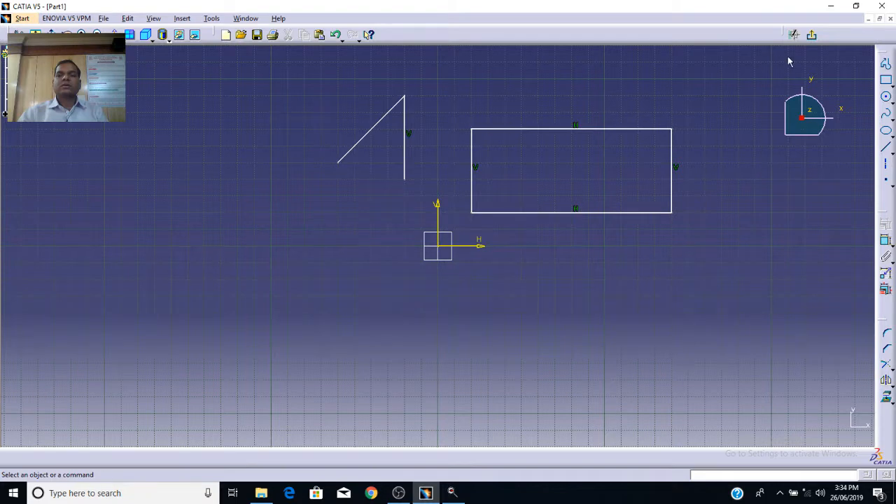
# Draw a smaller rectangle fully inside the existing rectangle
pyautogui.click(887, 81)
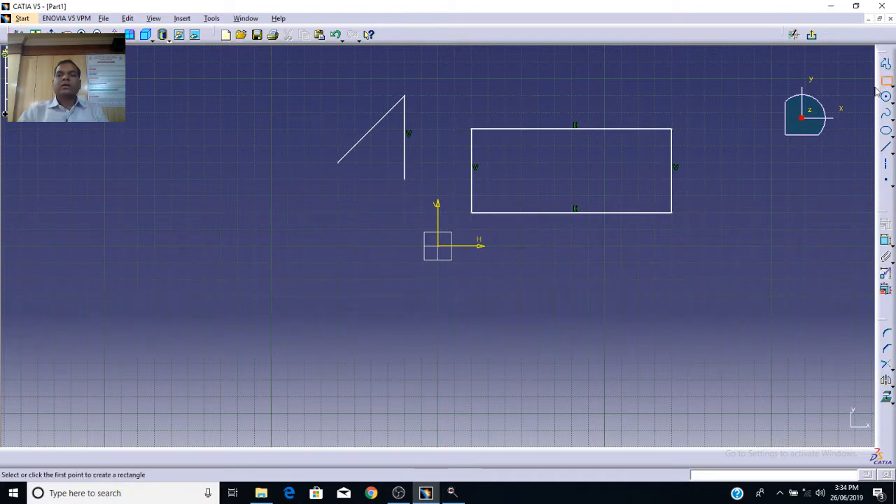
pyautogui.click(505, 147)
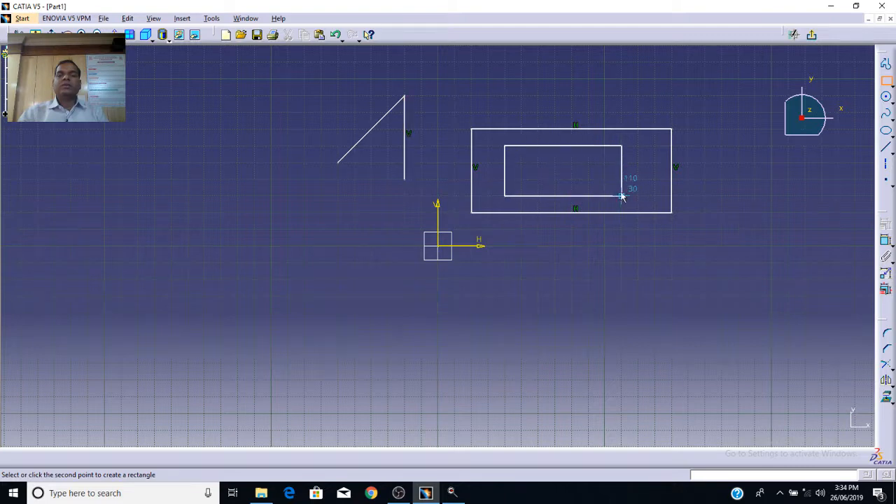
pyautogui.click(655, 195)
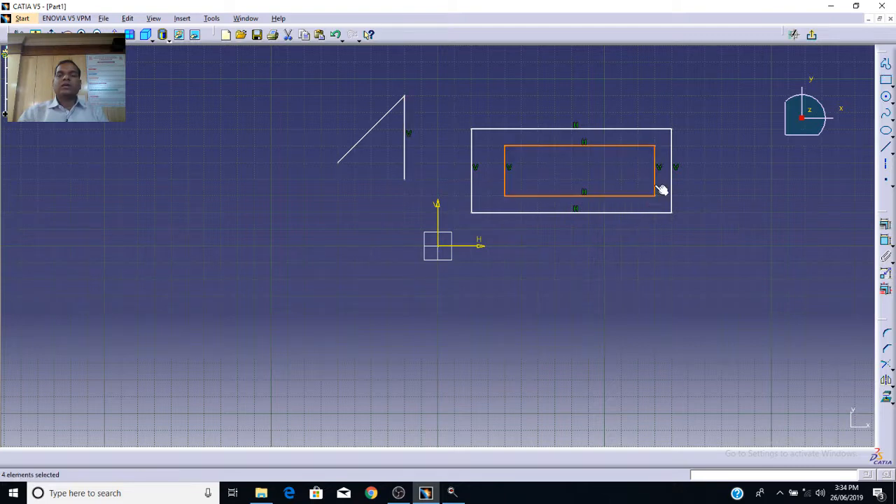
pyautogui.click(721, 121)
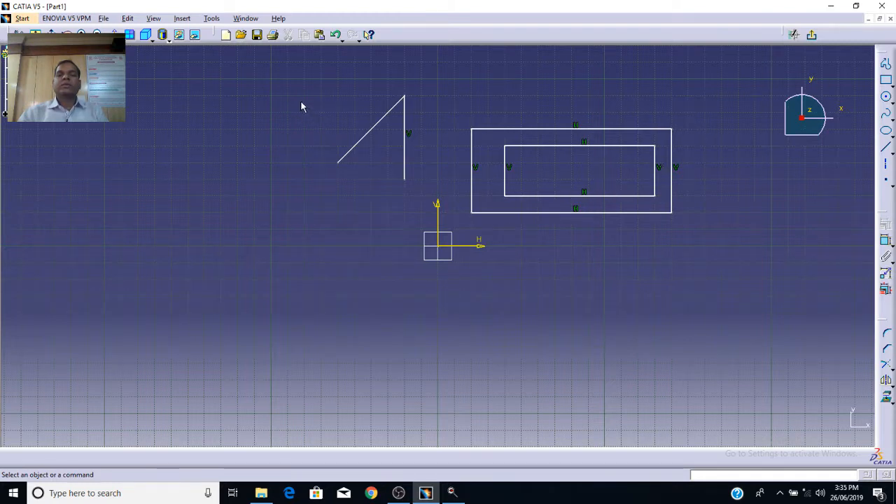
# Delete the open two-line profile, and draw a narrow upright rectangle crossing the upper edges of both nested rectangles
pyautogui.moveTo(291, 91)
pyautogui.mouseDown()
pyautogui.moveTo(371, 100)
pyautogui.moveTo(419, 177)
pyautogui.moveTo(425, 212)
pyautogui.mouseUp()
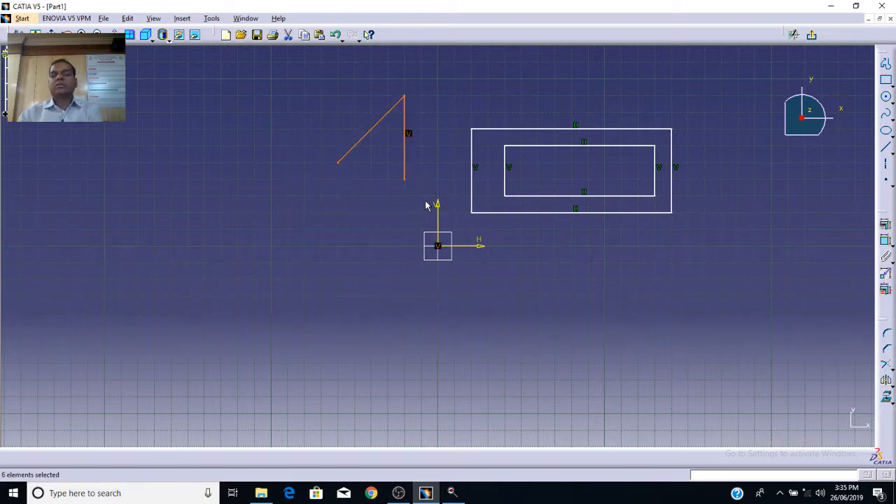
pyautogui.press('Delete')
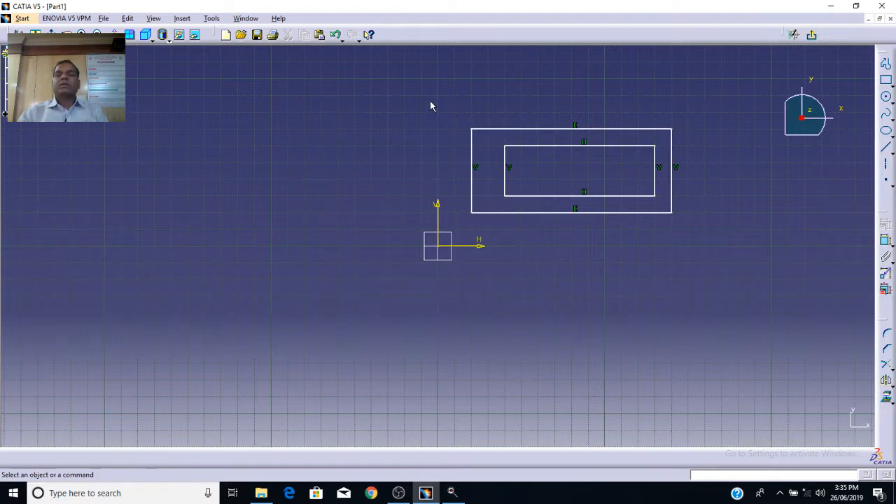
pyautogui.click(887, 82)
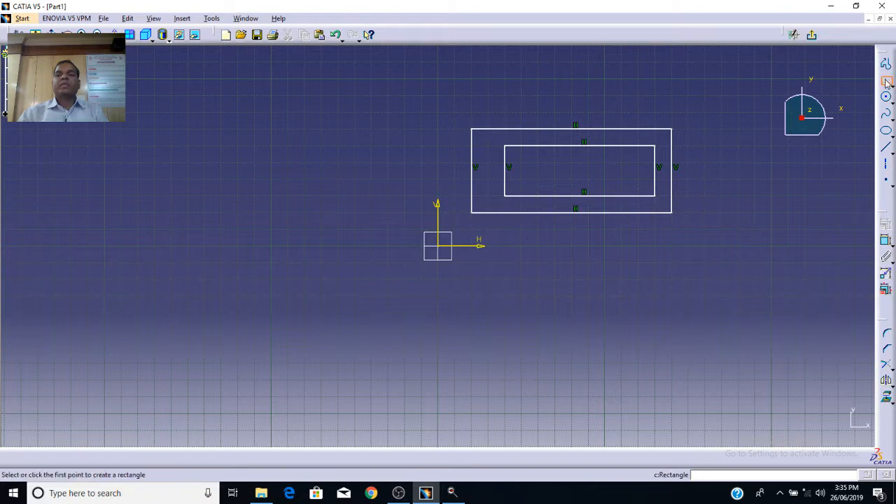
pyautogui.click(552, 83)
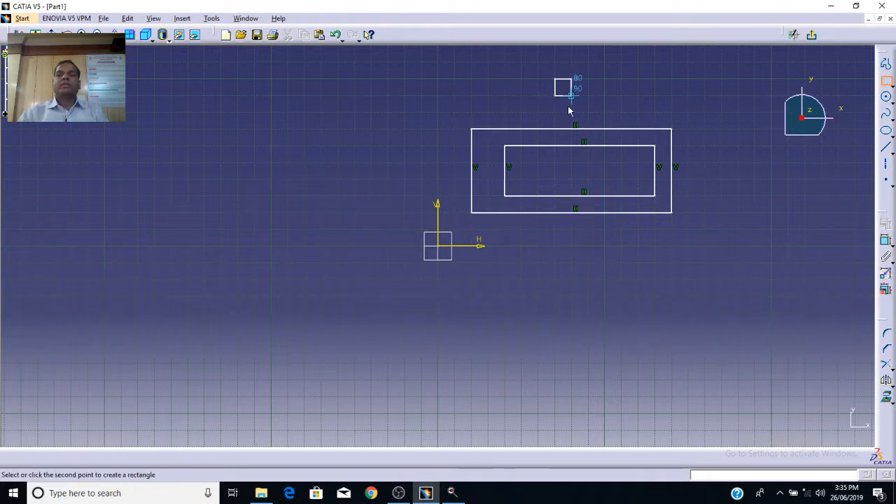
pyautogui.click(594, 179)
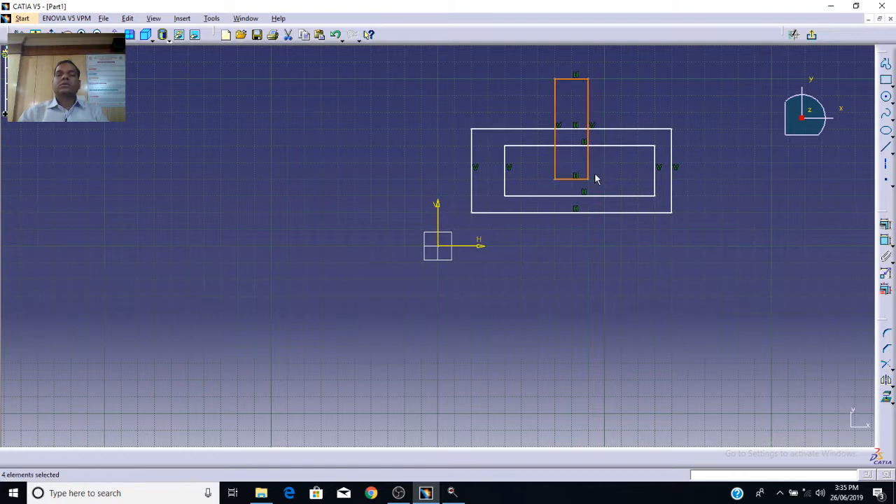
pyautogui.click(737, 171)
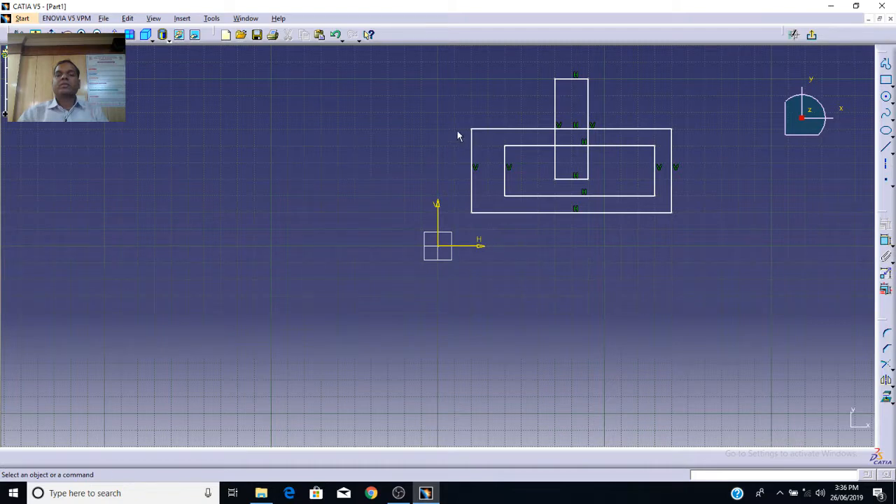
# Delete all three rectangles from the sketch
pyautogui.moveTo(423, 58)
pyautogui.mouseDown()
pyautogui.moveTo(563, 131)
pyautogui.moveTo(669, 203)
pyautogui.moveTo(704, 247)
pyautogui.mouseUp()
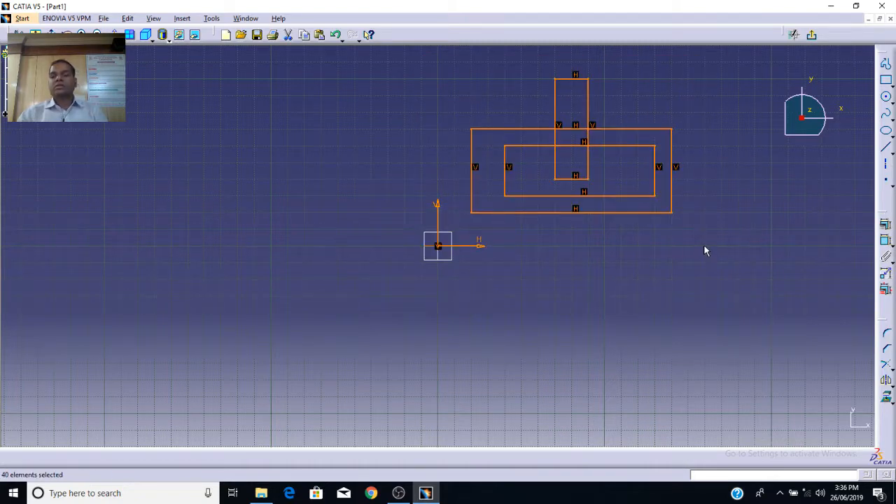
pyautogui.press('Delete')
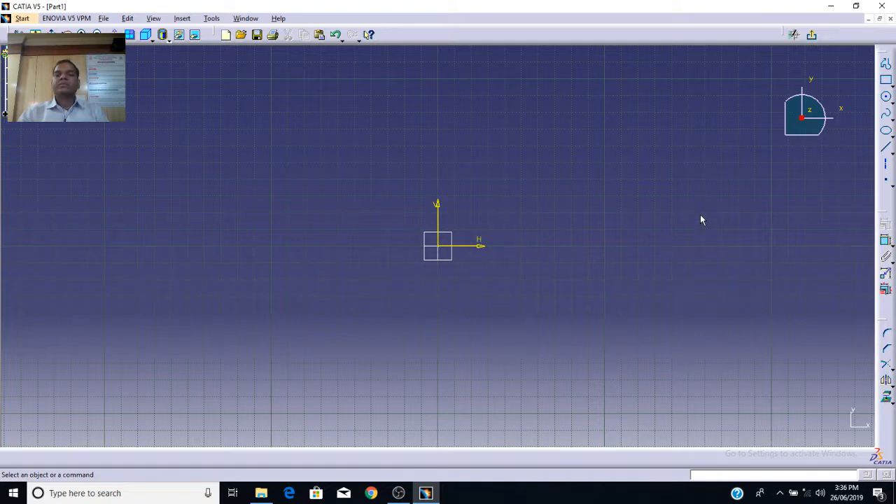
# Draw two concentric circles above and to the right of the origin, centred at H 50, V 40, with radii about 36 and 22 mm
pyautogui.click(887, 97)
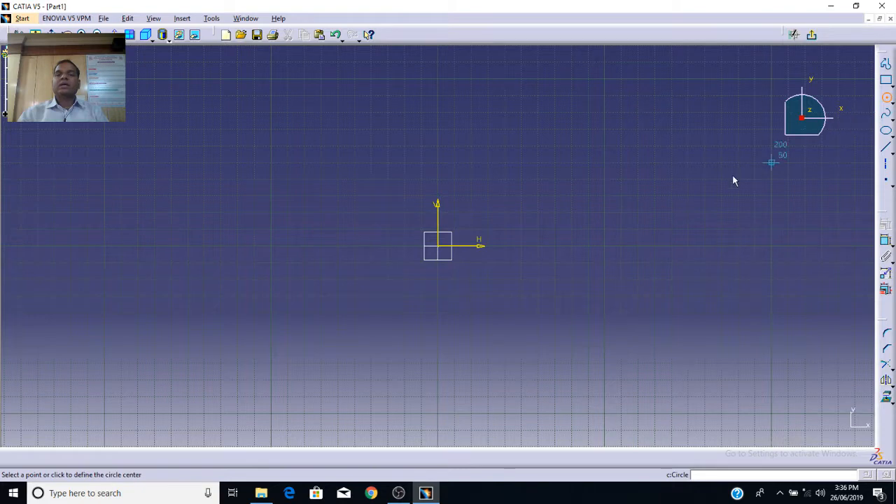
pyautogui.click(522, 179)
pyautogui.click(552, 127)
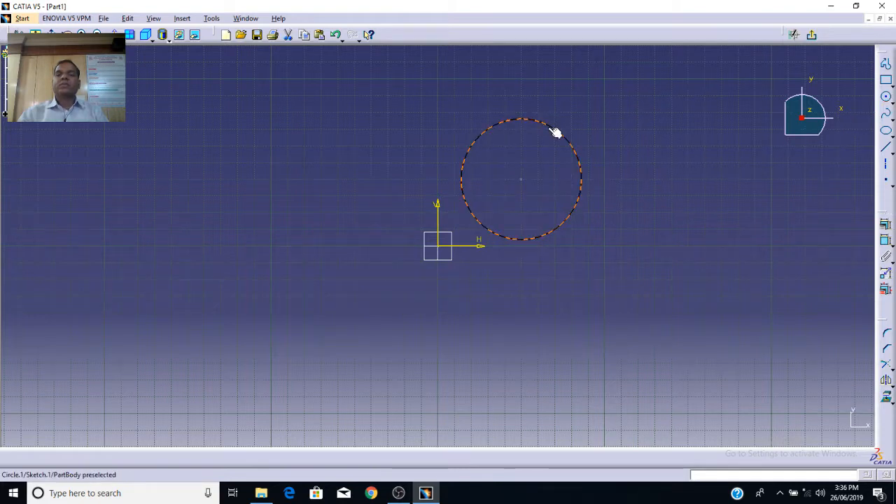
pyautogui.click(886, 97)
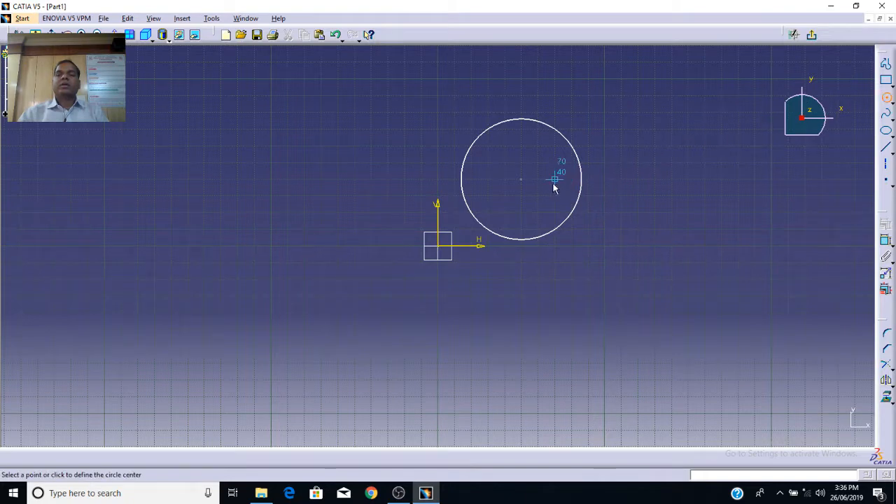
pyautogui.click(522, 179)
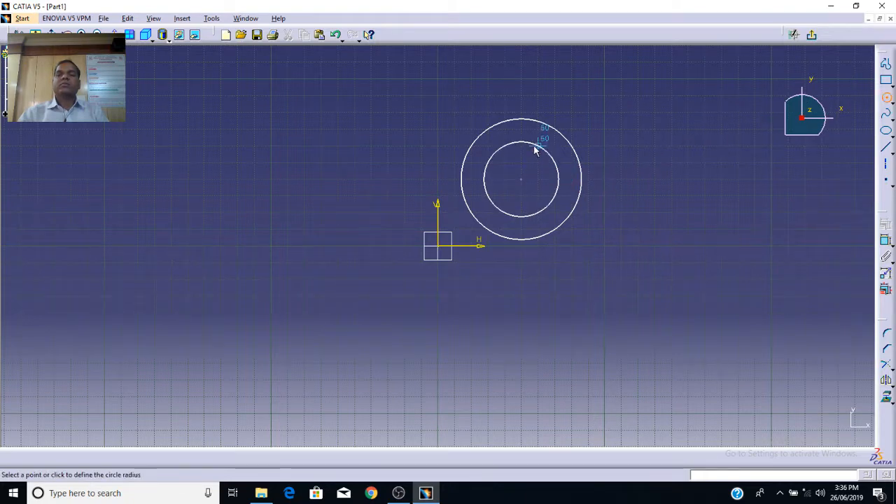
pyautogui.click(539, 143)
pyautogui.click(633, 113)
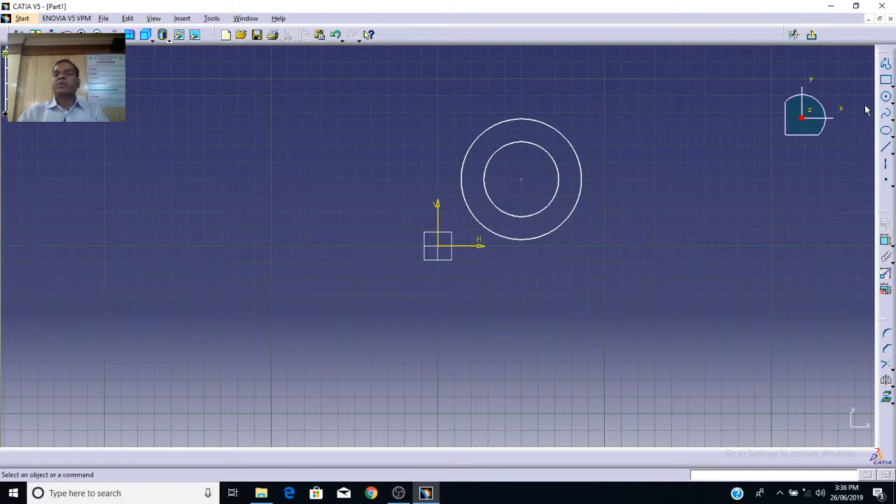
# Draw a third circle of about 22 mm radius centred at H 100, V 40, crossing the outer concentric circle
pyautogui.click(886, 96)
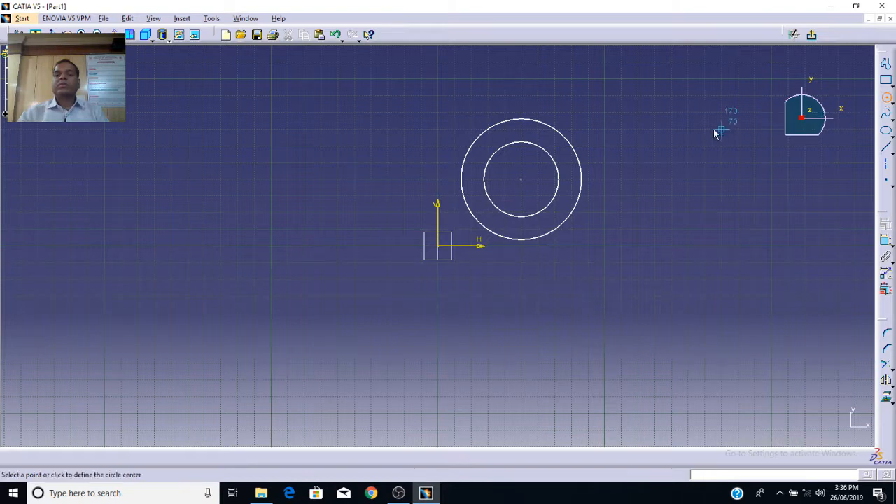
pyautogui.click(602, 170)
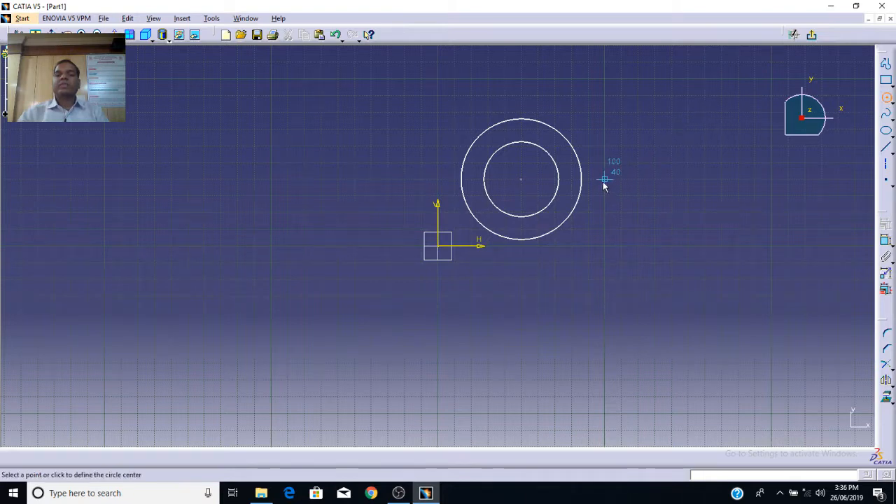
pyautogui.click(614, 144)
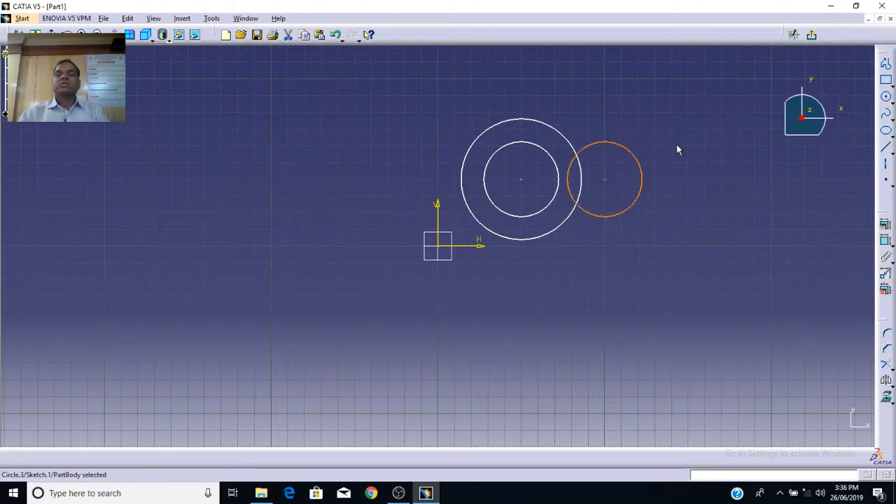
pyautogui.click(713, 143)
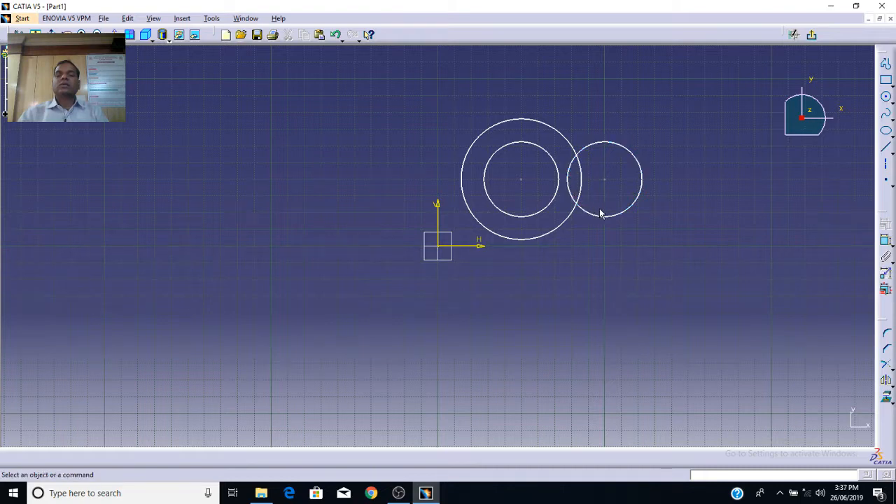
# Delete the overlapping third circle and the two concentric circles from the sketch
pyautogui.click(650, 178)
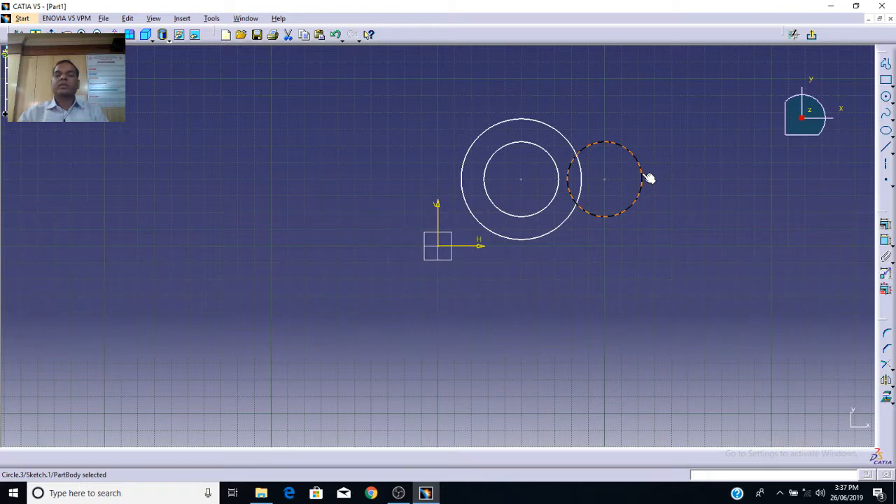
pyautogui.press('Delete')
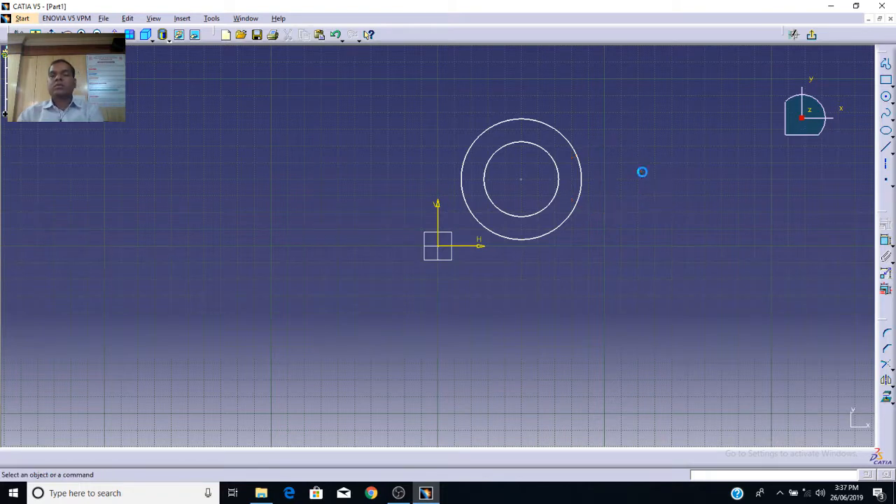
pyautogui.moveTo(659, 283); pyautogui.dragTo(393, 106)
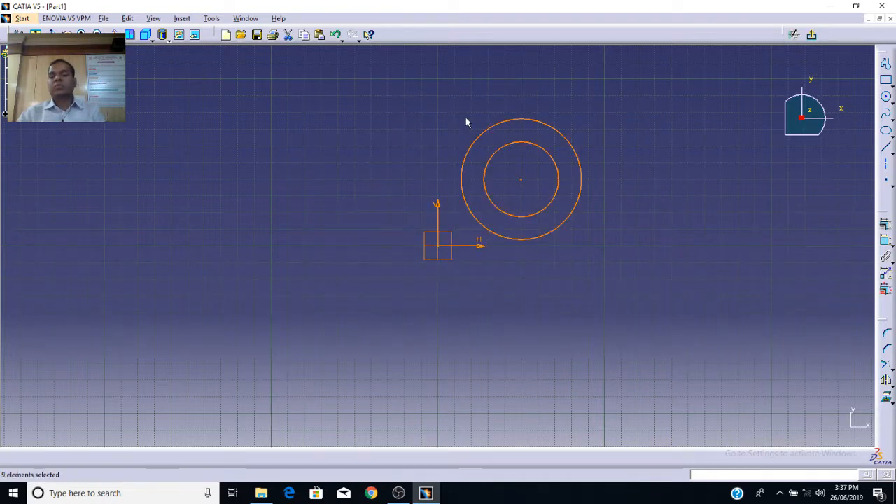
pyautogui.click(618, 248)
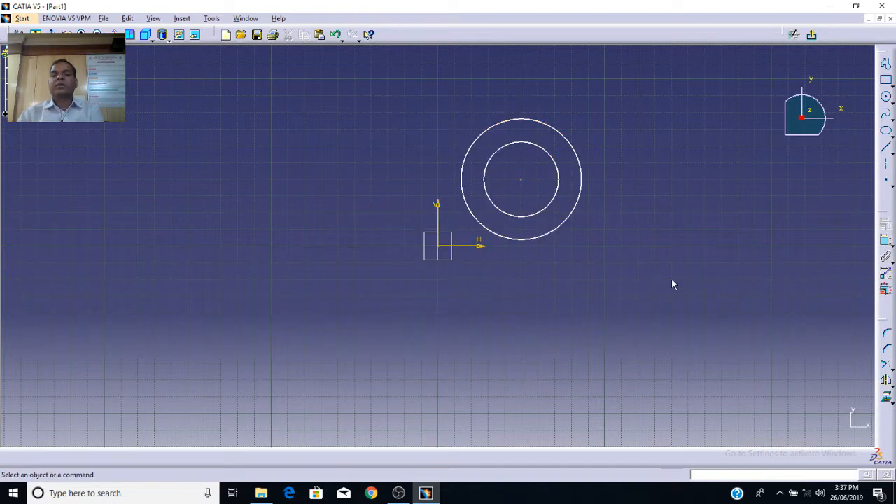
pyautogui.moveTo(703, 284); pyautogui.dragTo(383, 102)
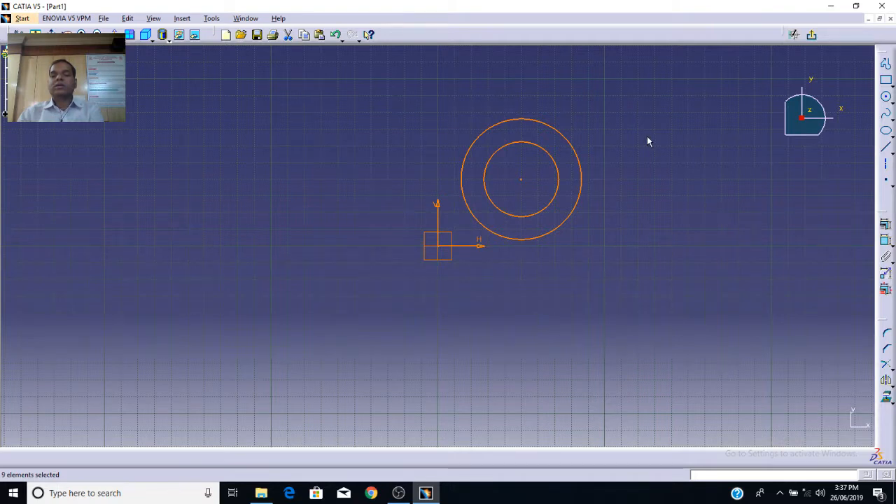
pyautogui.press('Delete')
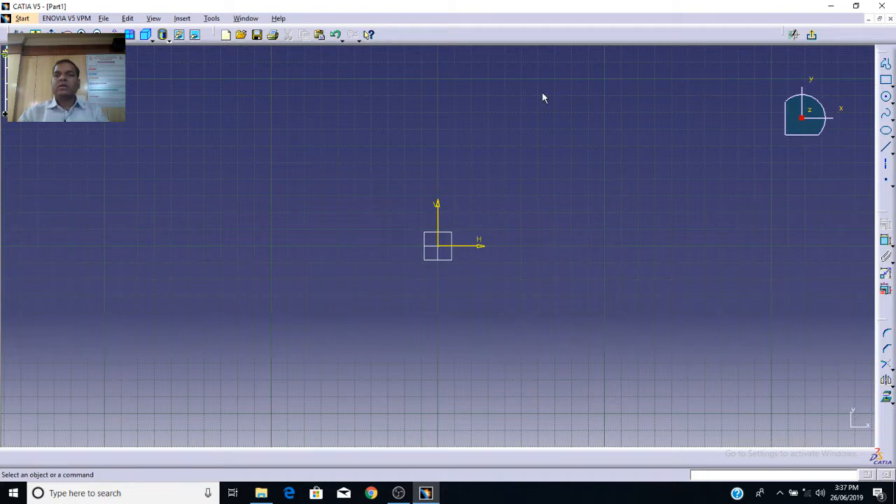
# Draw a rectangle about 100 mm wide above and to the right of the origin, and move its upper edge up and to the right
pyautogui.click(888, 83)
pyautogui.click(488, 146)
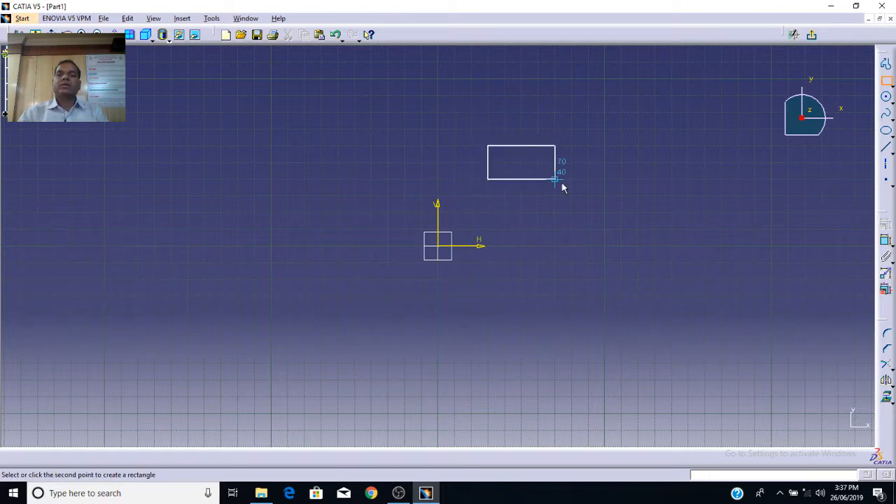
pyautogui.click(659, 200)
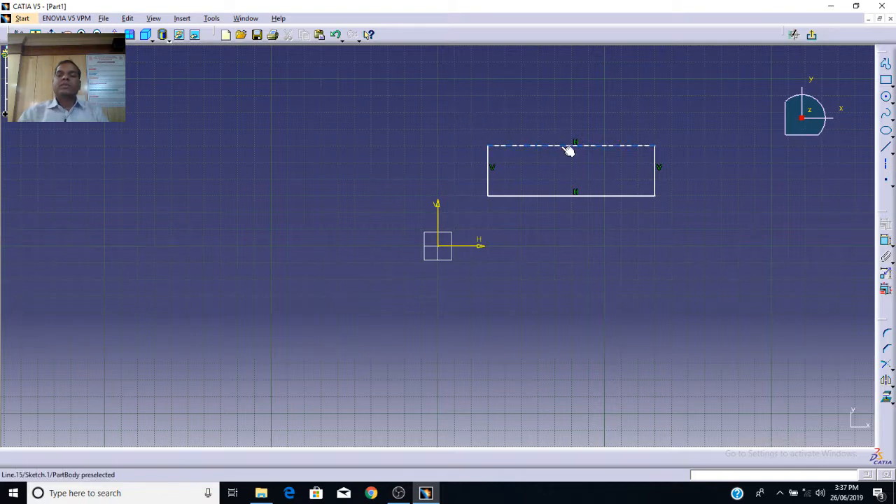
pyautogui.moveTo(563, 145); pyautogui.dragTo(609, 128)
pyautogui.click(743, 223)
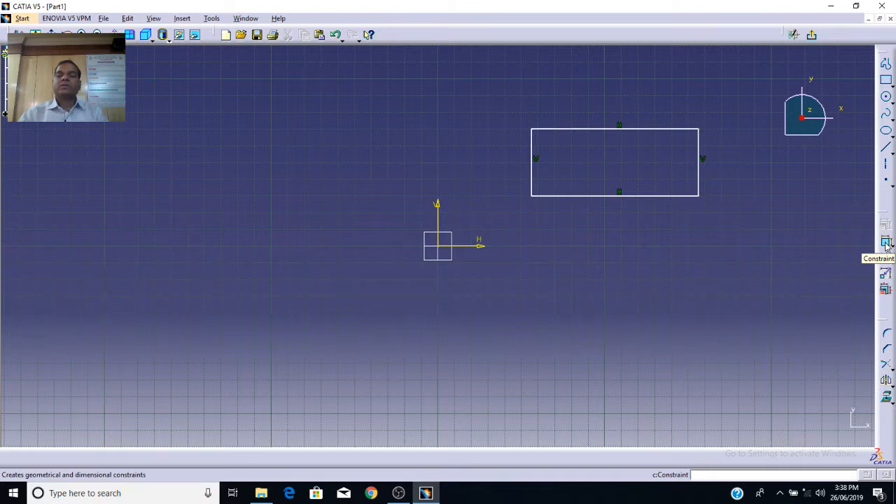
# Dimension the length of the rectangle's upper edge, placing the dimension above the rectangle
pyautogui.click(887, 243)
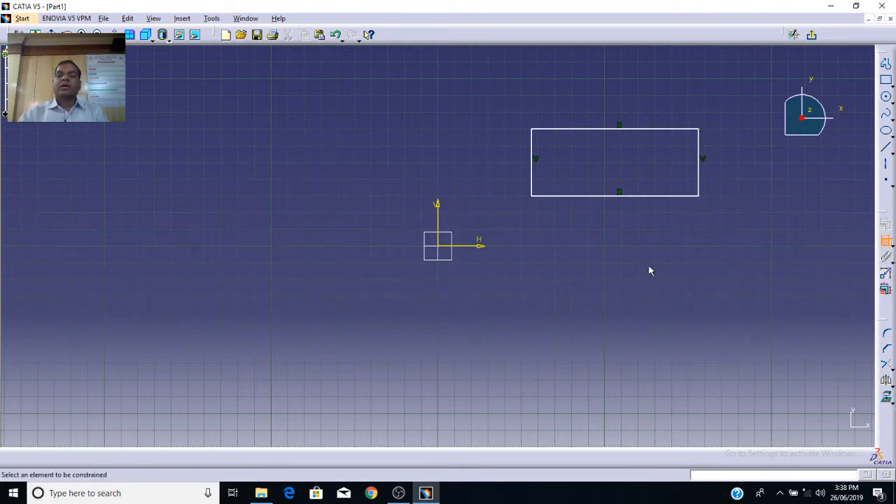
pyautogui.click(627, 133)
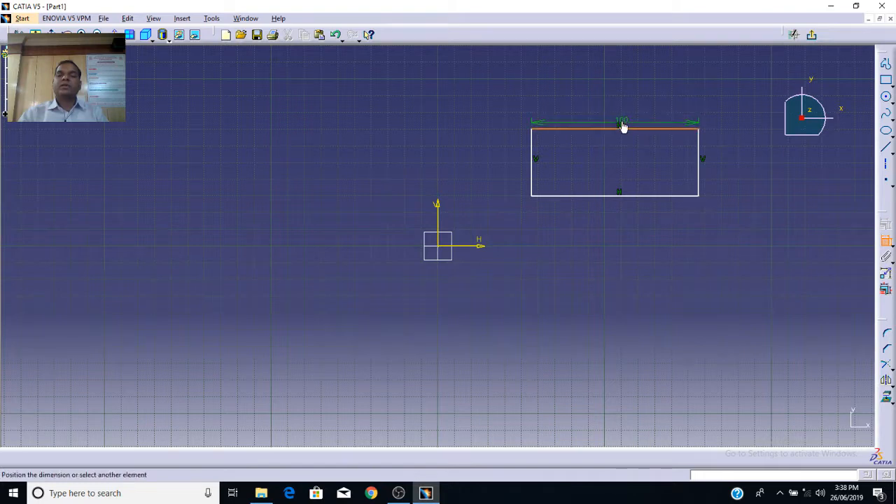
pyautogui.click(621, 105)
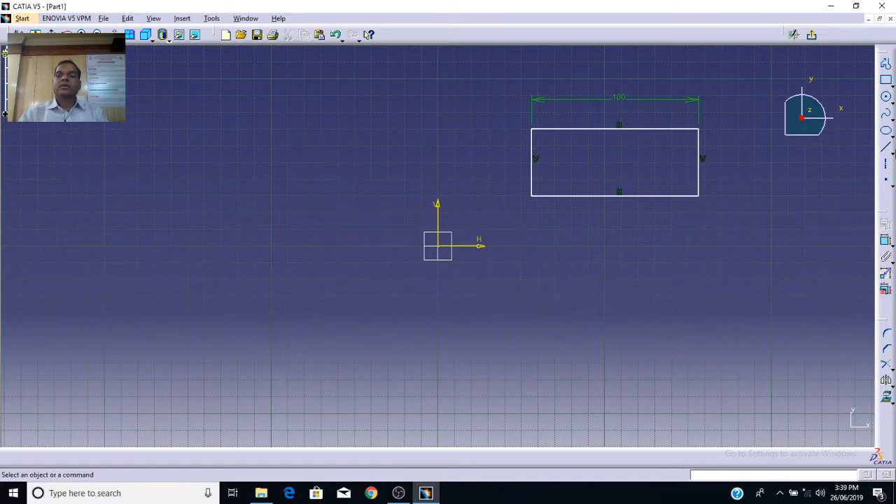
# Draw a circle about 40 mm in diameter below the rectangle, centred about 100 mm right of and 60 mm below the origin
pyautogui.click(887, 100)
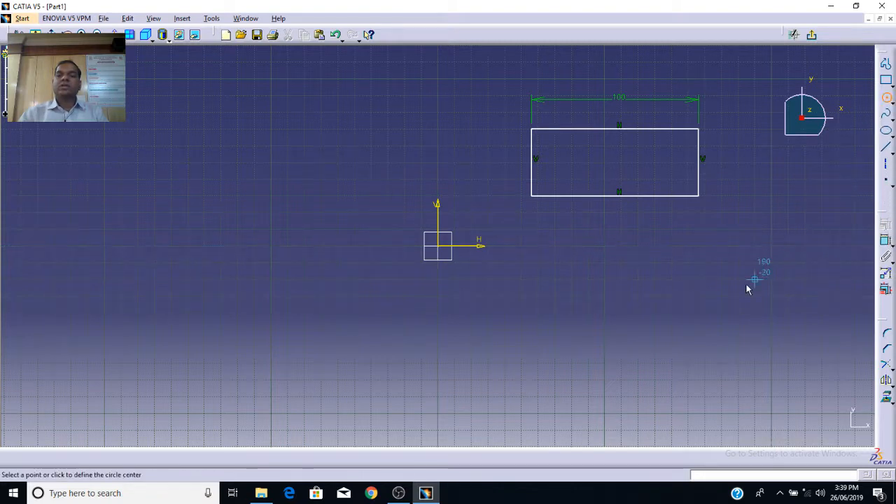
pyautogui.click(604, 346)
pyautogui.click(606, 314)
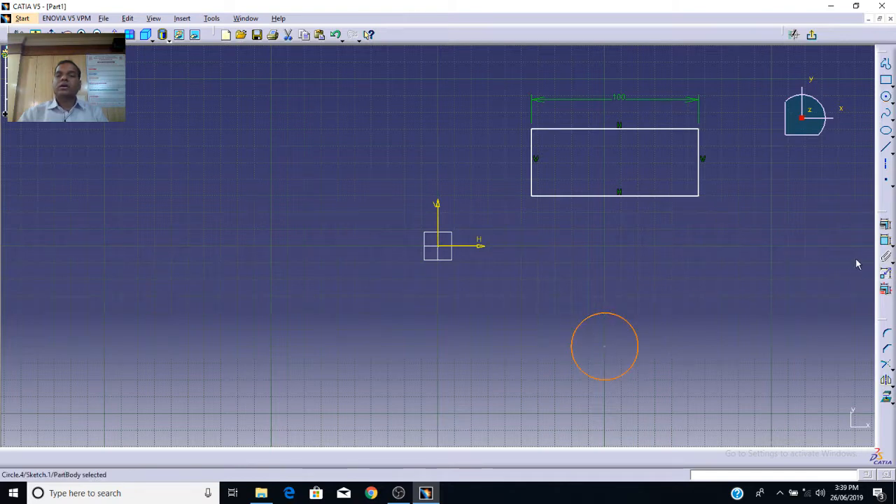
pyautogui.click(703, 332)
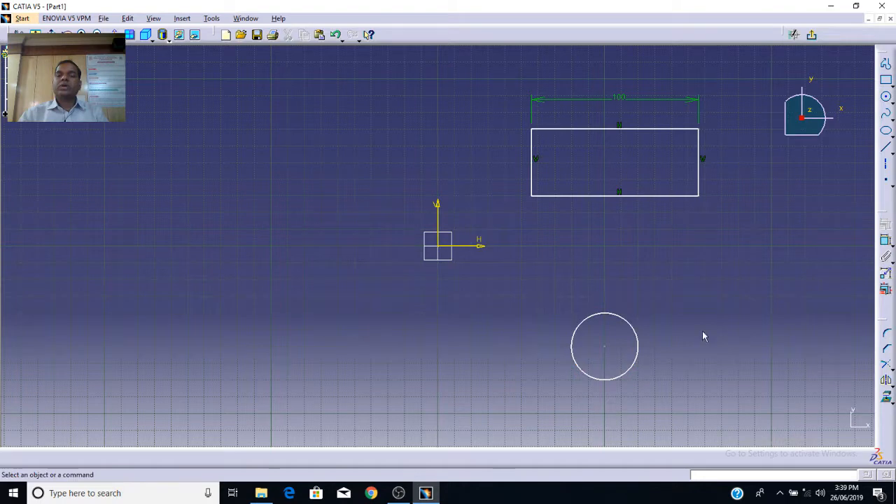
# Dimension the circle's diameter, placing the dimension outside the circle on its upper-right side
pyautogui.click(886, 242)
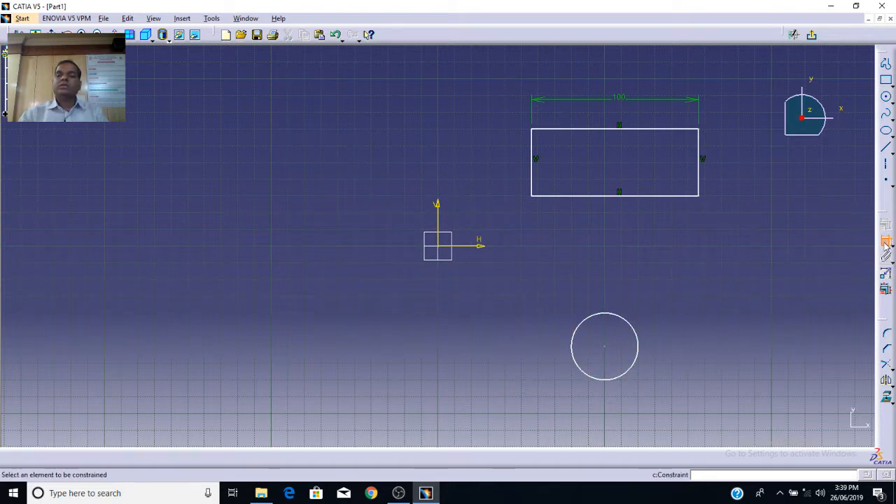
pyautogui.click(634, 327)
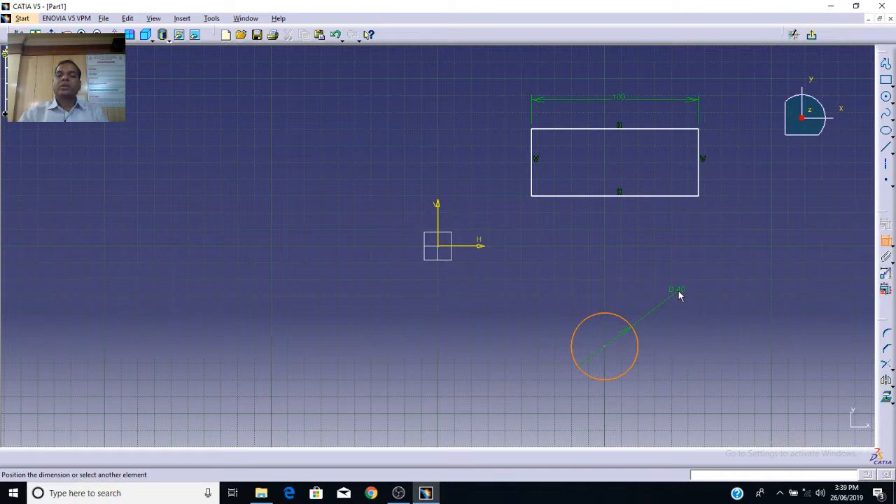
pyautogui.click(679, 293)
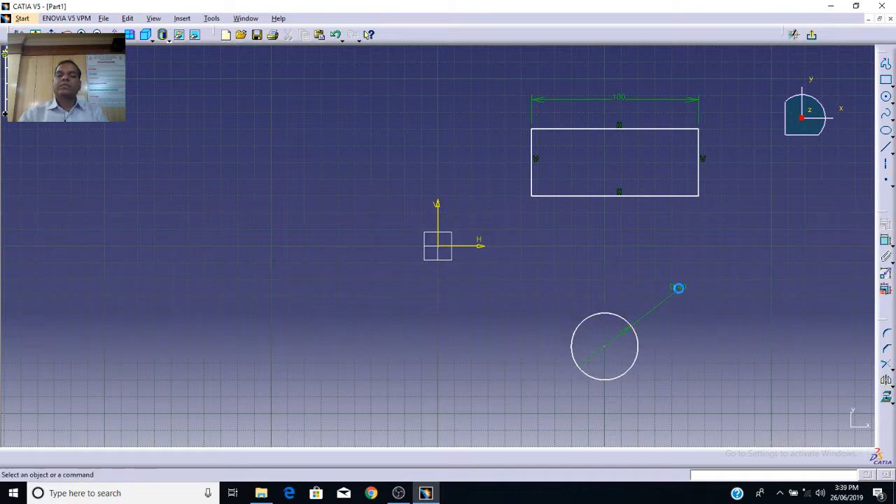
# Set the circle's diameter to 30 mm and change its dimension type to Radius
pyautogui.doubleClick(685, 289)
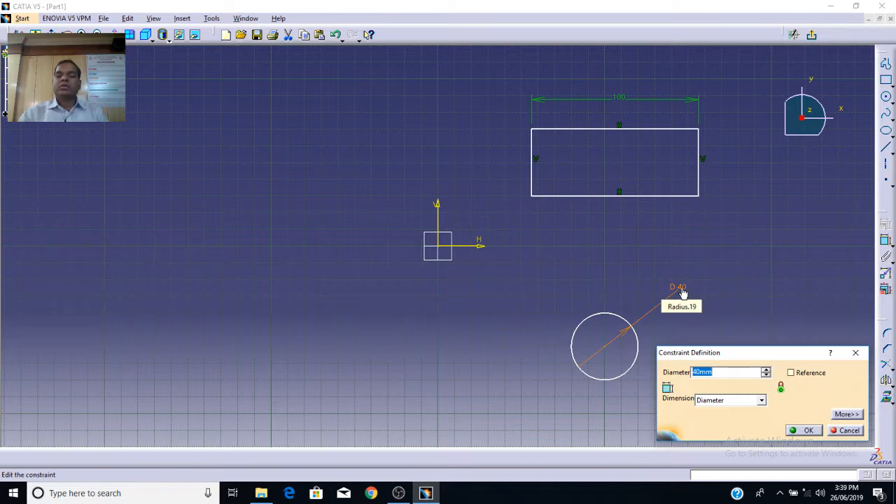
pyautogui.write('30')
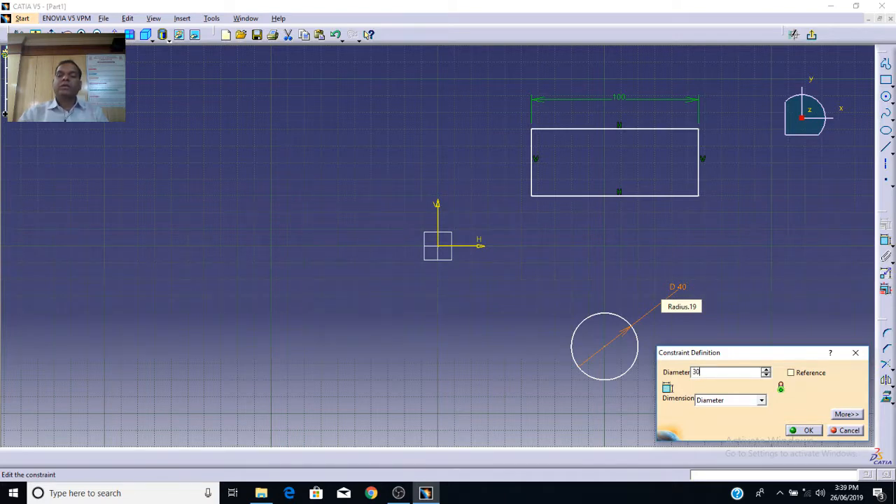
pyautogui.click(742, 400)
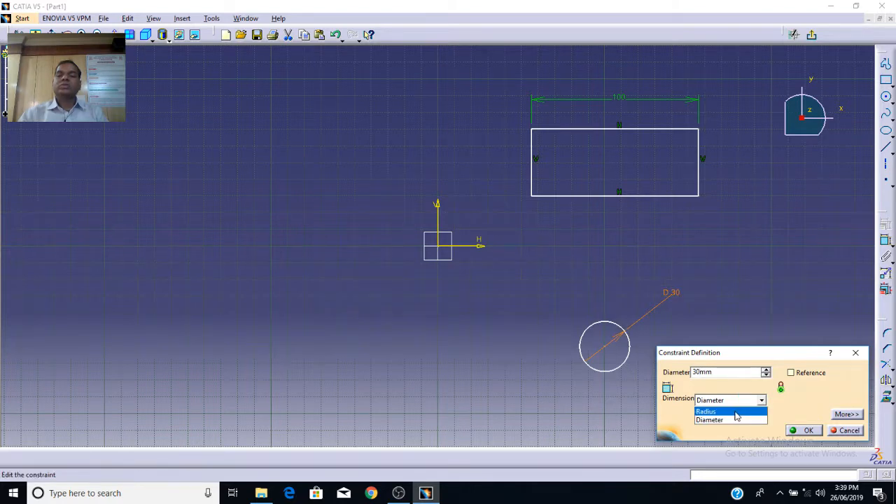
pyautogui.click(736, 412)
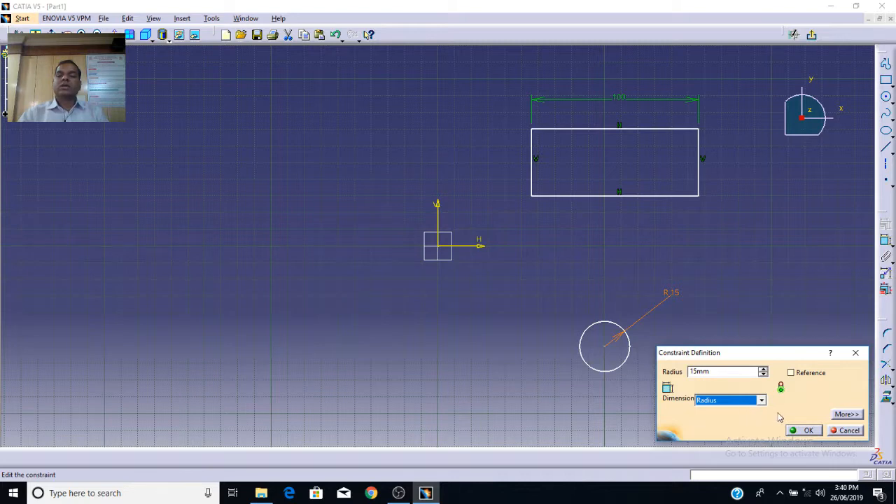
pyautogui.click(809, 432)
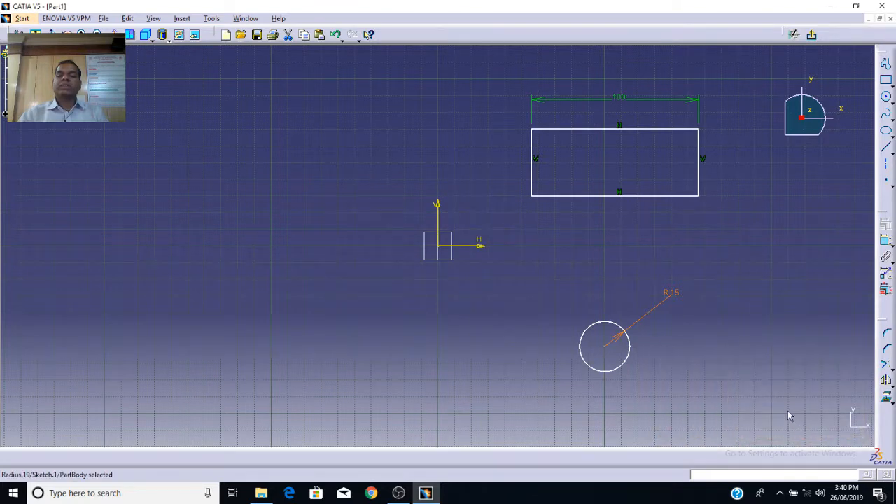
pyautogui.click(745, 339)
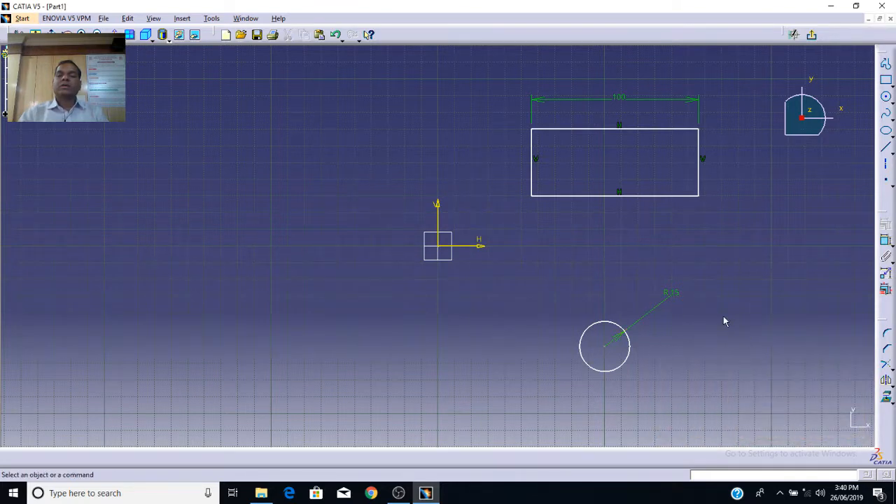
# Set the rectangle's width dimension to 90 mm
pyautogui.doubleClick(625, 100)
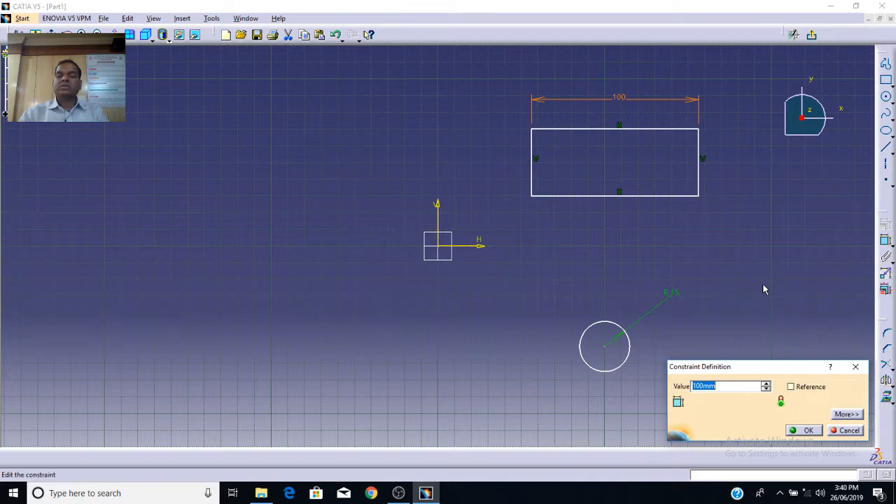
pyautogui.write('90')
pyautogui.press('Return')
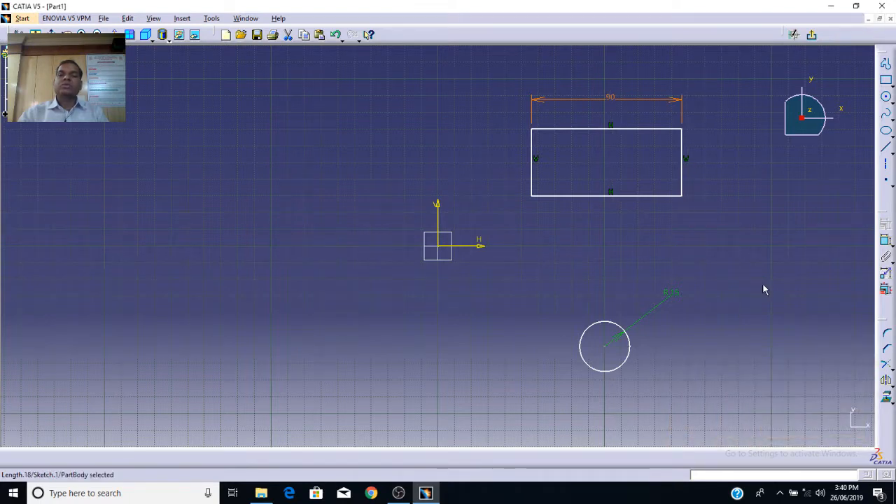
# Dimension the angle between the rectangle's top and left edges, placing it inside the upper-left corner
pyautogui.click(745, 226)
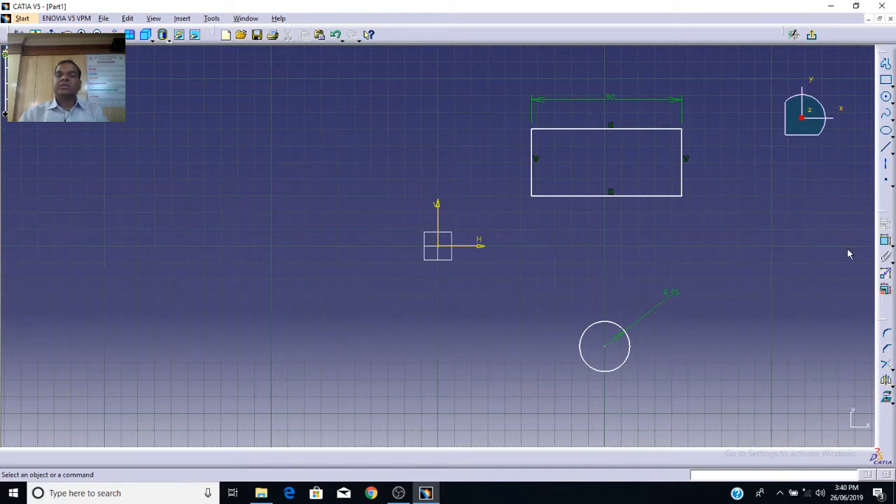
pyautogui.click(887, 242)
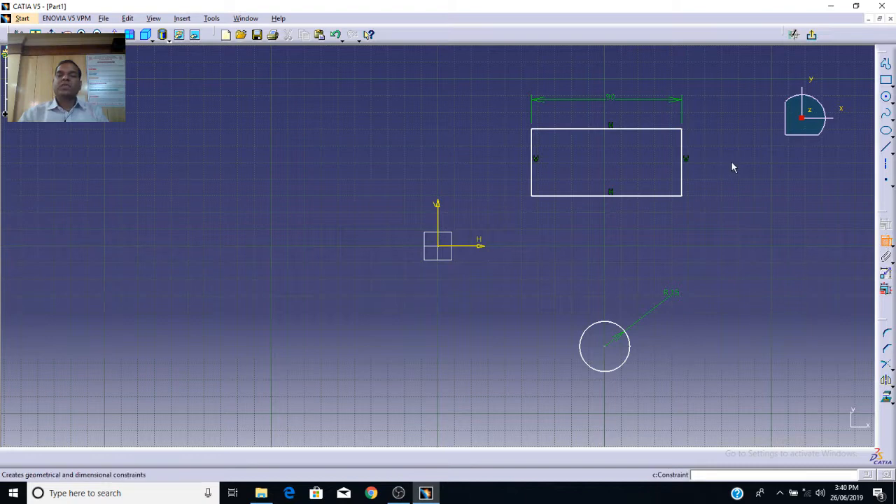
pyautogui.click(559, 130)
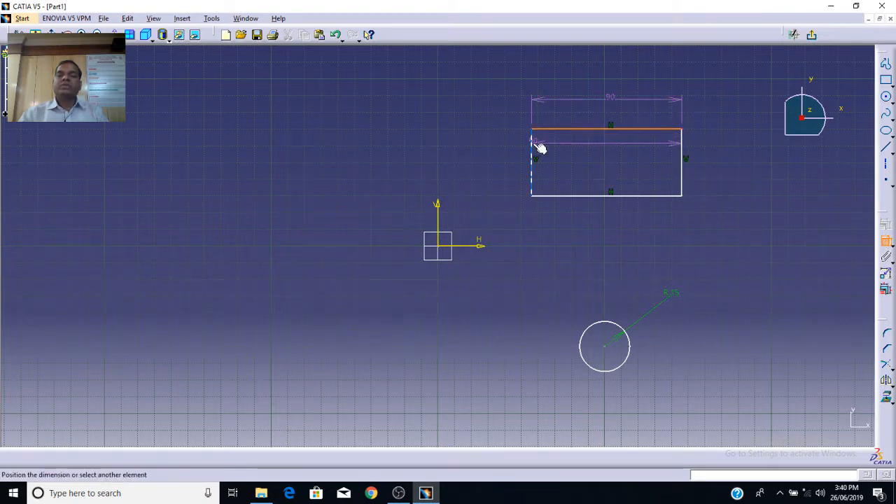
pyautogui.click(534, 146)
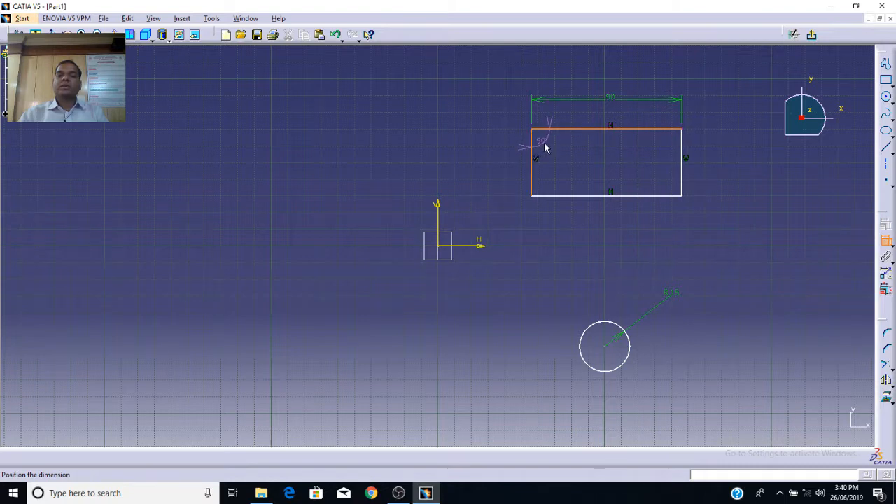
pyautogui.click(553, 153)
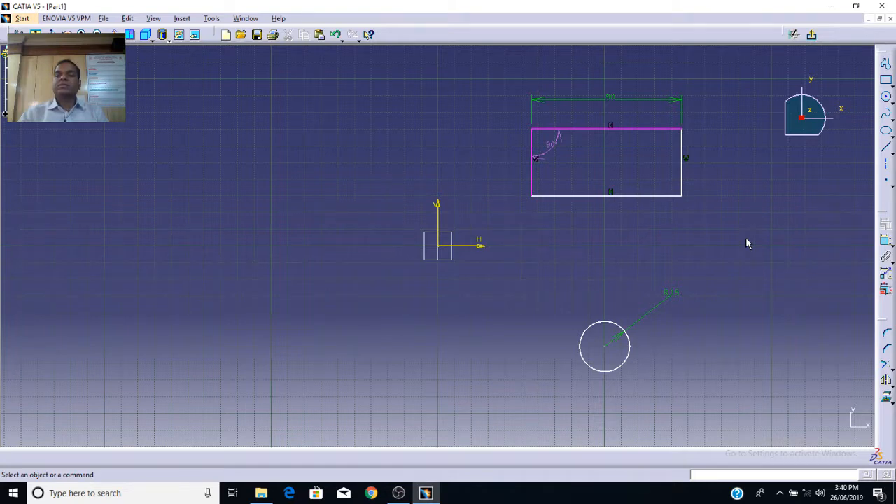
# Delete the rectangle's corner angle dimension and the circle together with its radius dimension
pyautogui.click(554, 152)
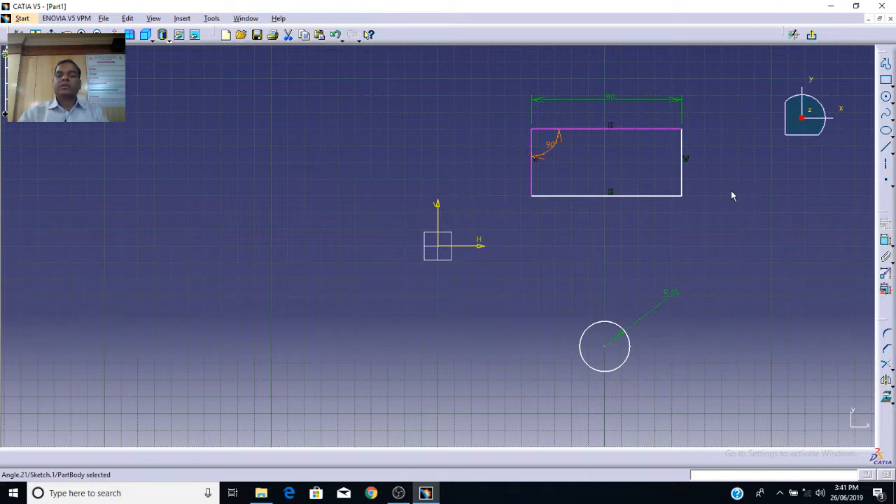
pyautogui.press('Delete')
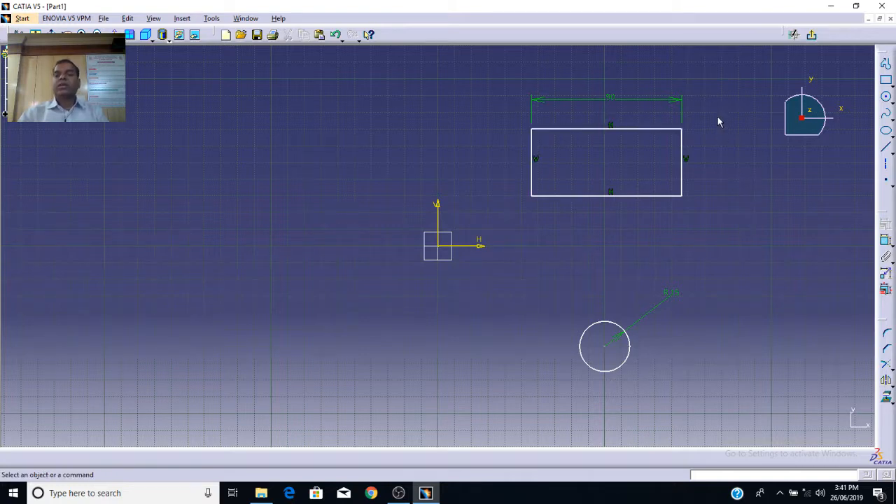
pyautogui.moveTo(525, 271); pyautogui.dragTo(724, 396)
pyautogui.press('Delete')
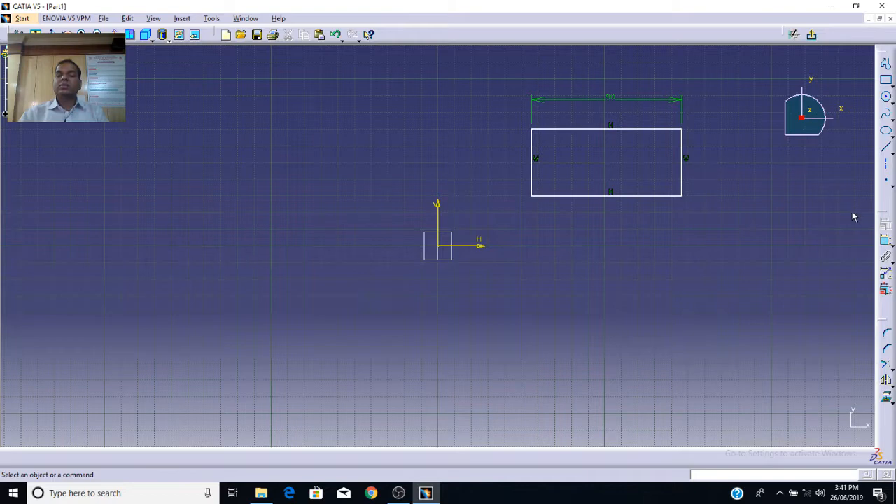
# Dimension the length of the rectangle's right edge, placing the dimension outside to its right
pyautogui.click(886, 242)
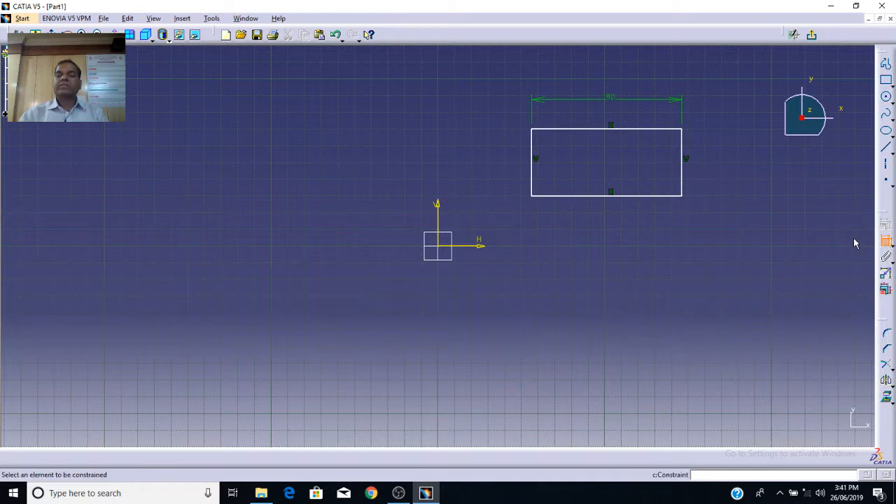
pyautogui.click(685, 159)
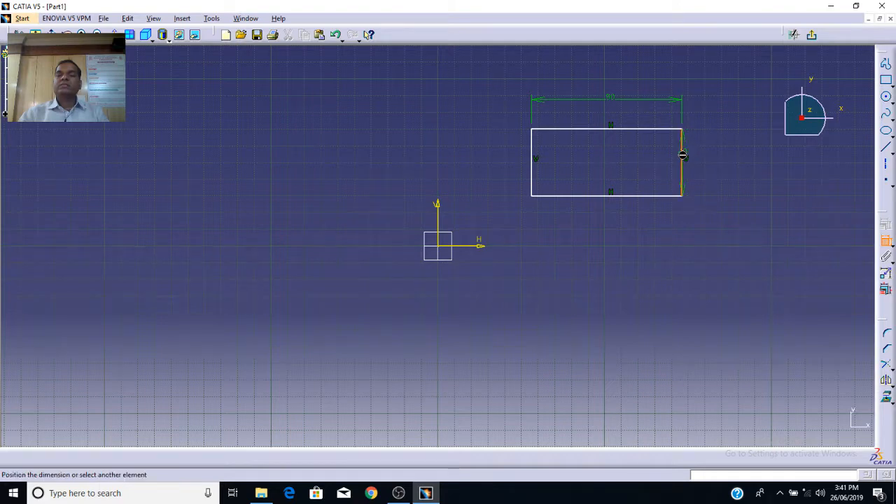
pyautogui.click(717, 162)
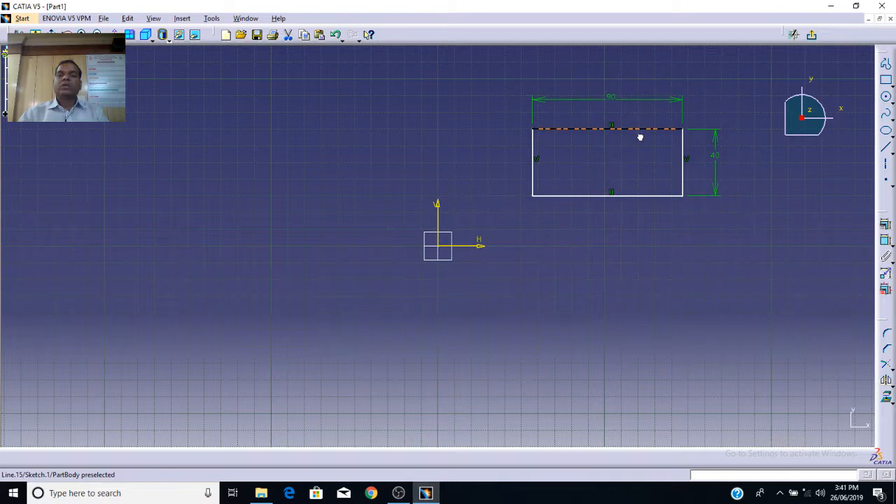
# Move the rectangle by its top and right edges, ending with its bottom edge about 33 mm above the horizontal axis
pyautogui.moveTo(640, 137); pyautogui.dragTo(651, 121)
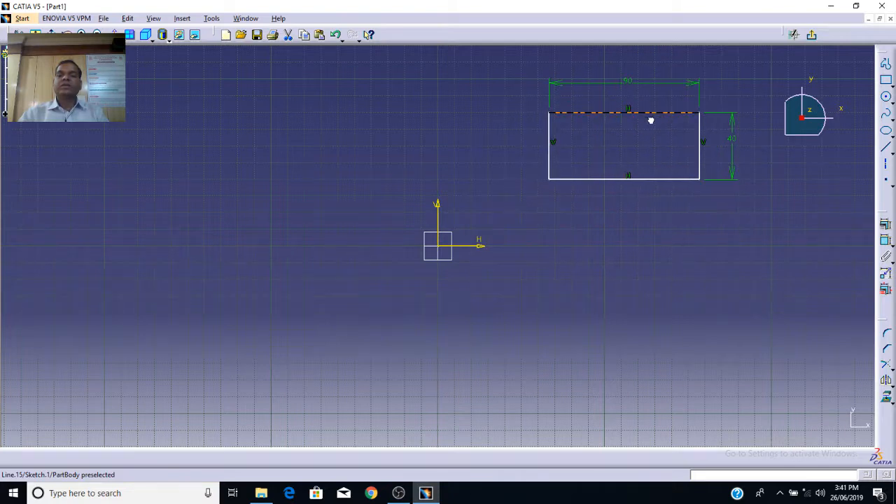
pyautogui.click(647, 113)
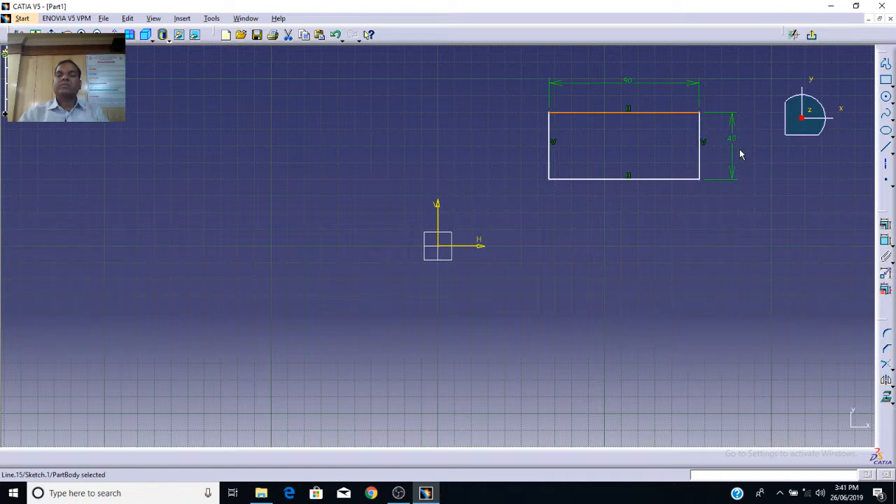
pyautogui.click(680, 153)
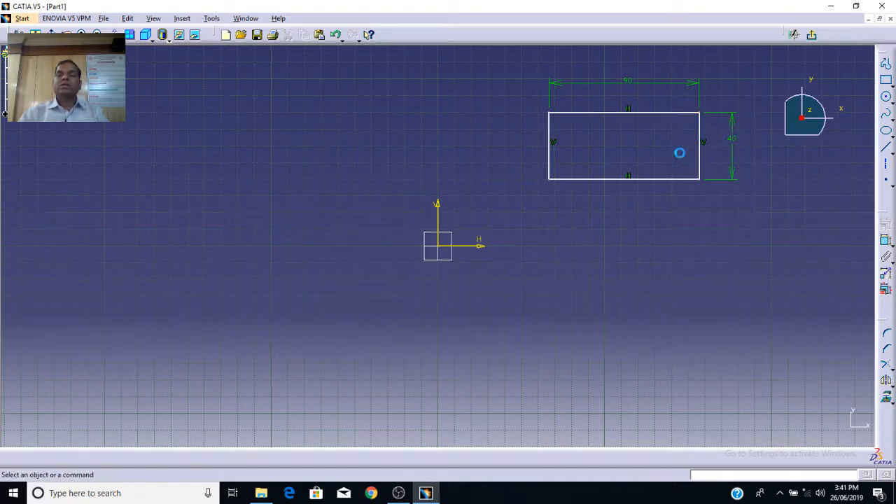
pyautogui.moveTo(706, 141); pyautogui.dragTo(671, 164)
pyautogui.click(527, 289)
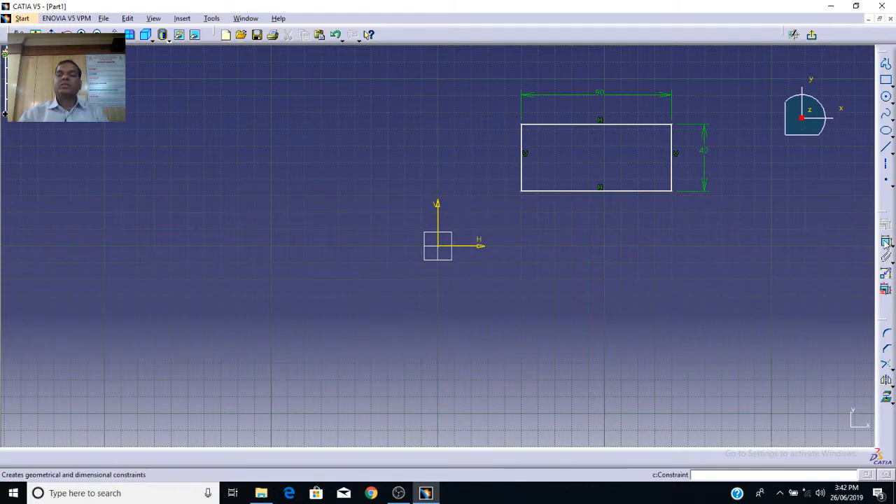
# Dimension the distance between the horizontal axis and the rectangle's bottom edge, placing the dimension between them
pyautogui.click(885, 242)
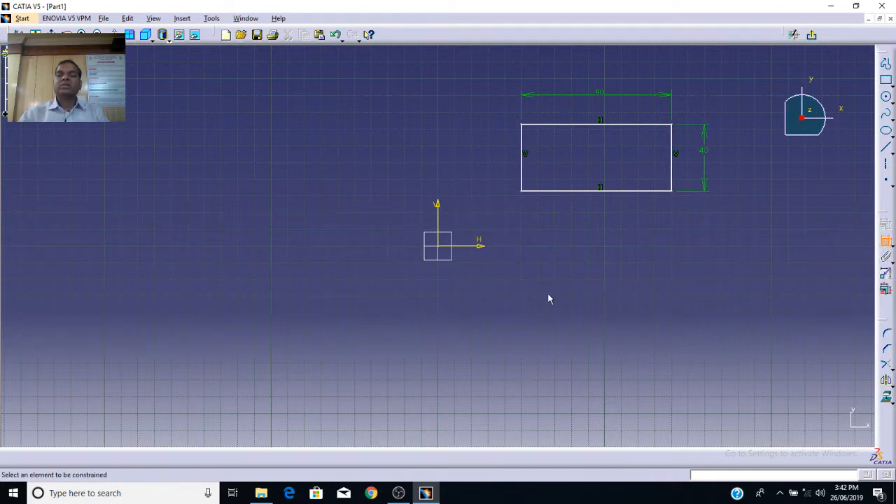
pyautogui.click(478, 247)
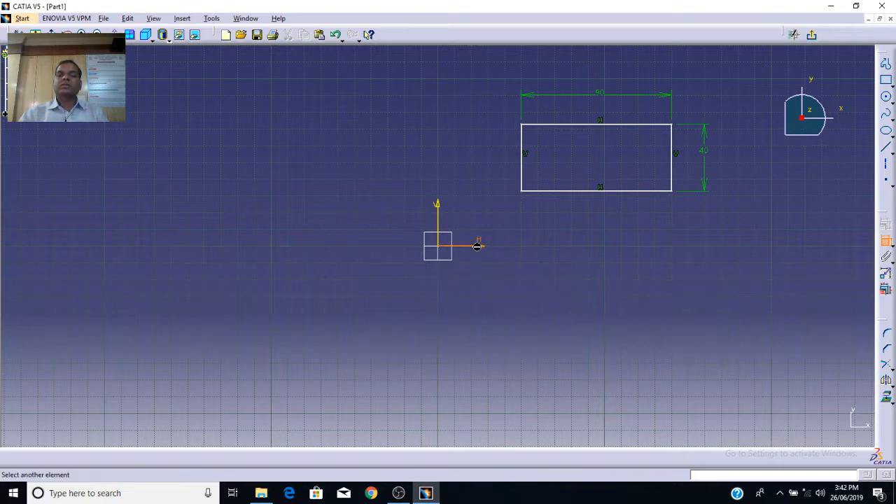
pyautogui.click(575, 191)
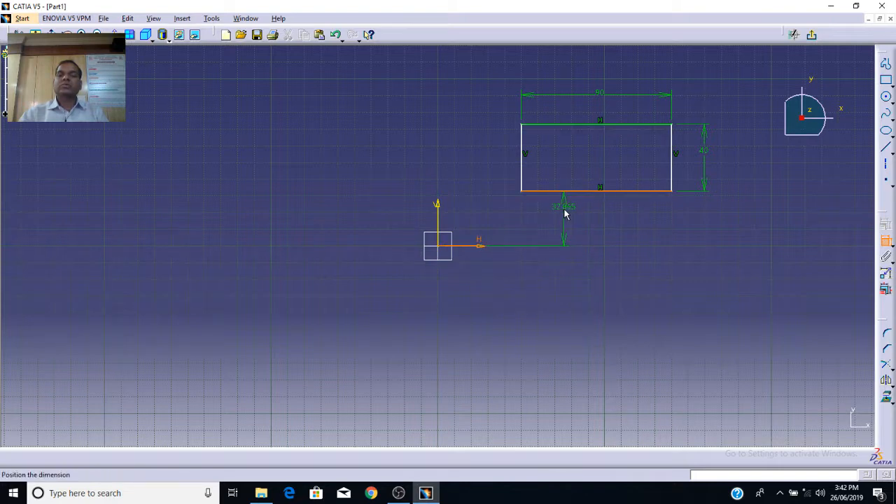
pyautogui.click(565, 221)
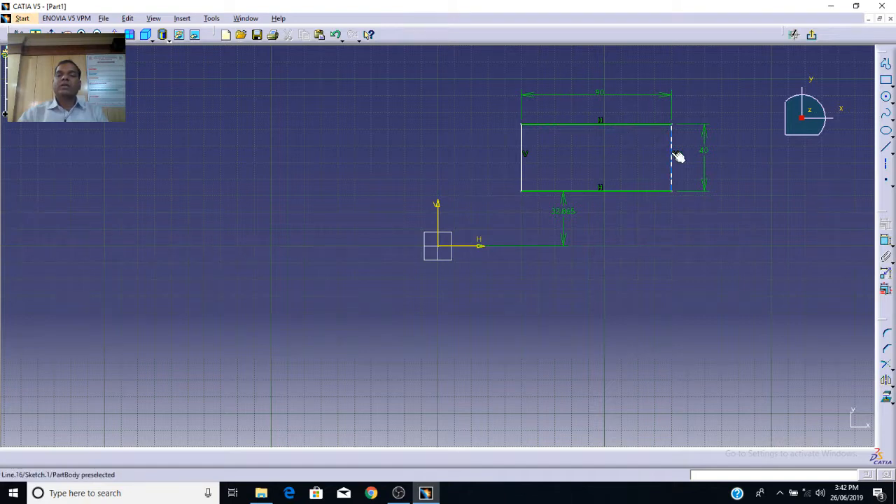
# Shift the rectangle sideways until its left edge is about 56 mm right of the vertical axis
pyautogui.moveTo(674, 154)
pyautogui.mouseDown()
pyautogui.moveTo(624, 154)
pyautogui.moveTo(727, 161)
pyautogui.moveTo(673, 160)
pyautogui.mouseUp()
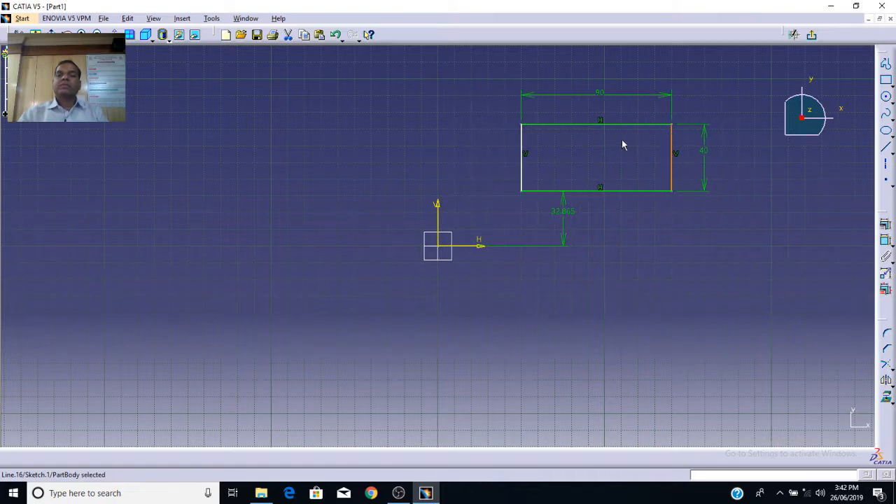
pyautogui.moveTo(612, 127)
pyautogui.mouseDown()
pyautogui.moveTo(615, 103)
pyautogui.moveTo(620, 133)
pyautogui.mouseUp()
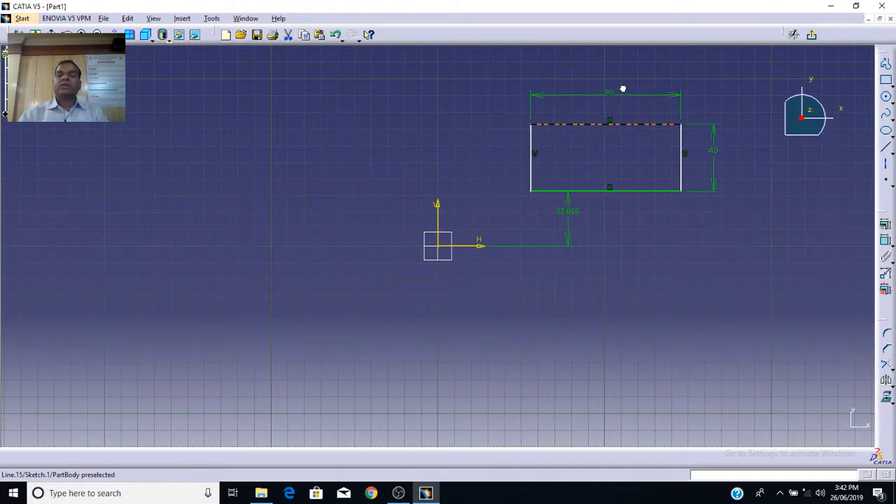
pyautogui.click(623, 125)
pyautogui.click(476, 247)
pyautogui.click(584, 303)
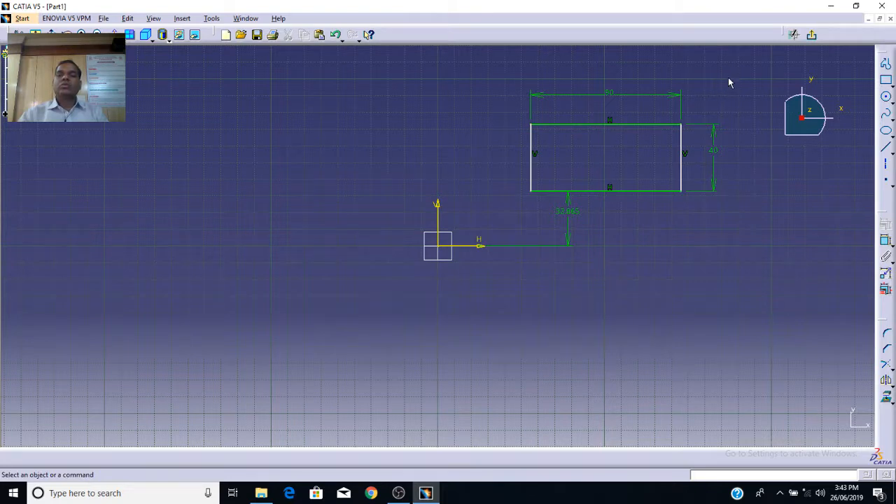
# Dimension the distance between the vertical axis and the rectangle's left edge, placing the dimension between them
pyautogui.click(886, 240)
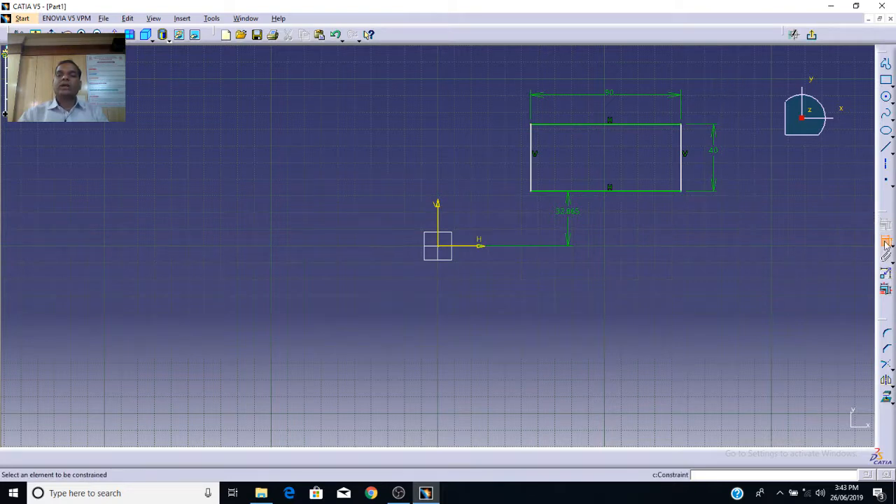
pyautogui.click(440, 220)
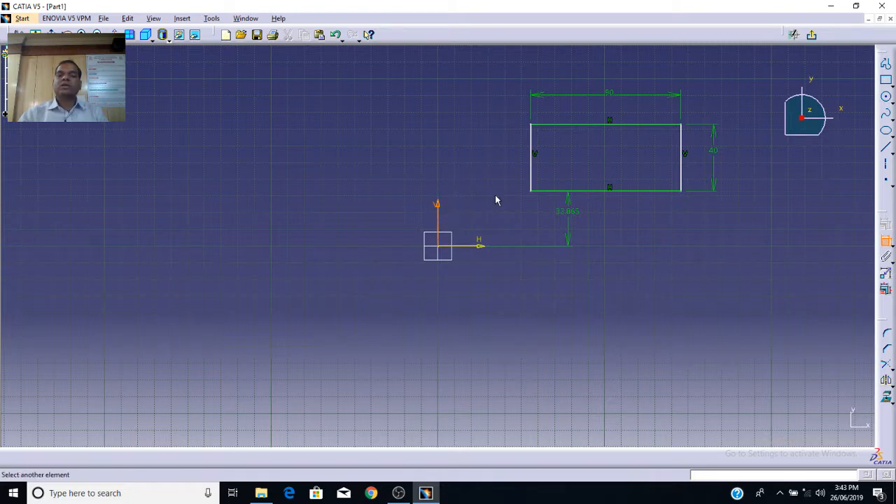
pyautogui.click(532, 163)
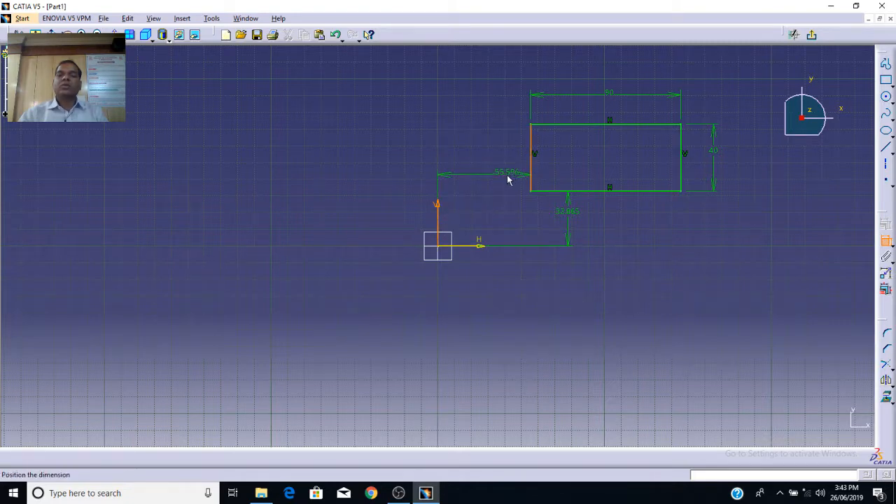
pyautogui.click(495, 176)
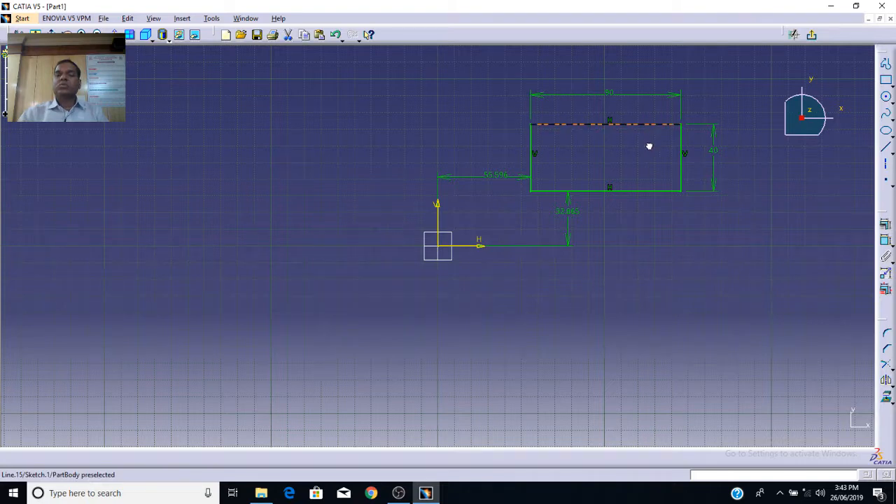
# Try to move the dimensioned rectangle by its edges, and delete the rectangle with all its dimensions
pyautogui.moveTo(657, 163)
pyautogui.mouseDown()
pyautogui.moveTo(748, 155)
pyautogui.moveTo(600, 158)
pyautogui.moveTo(642, 155)
pyautogui.mouseUp()
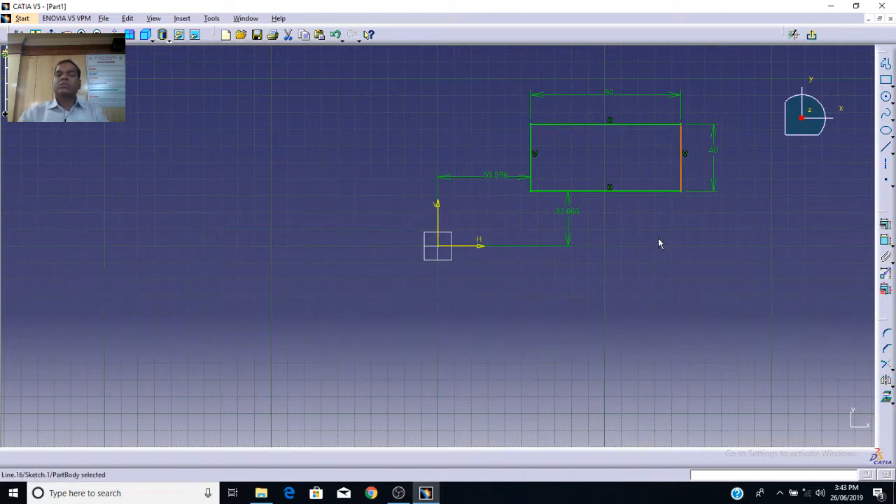
pyautogui.click(672, 295)
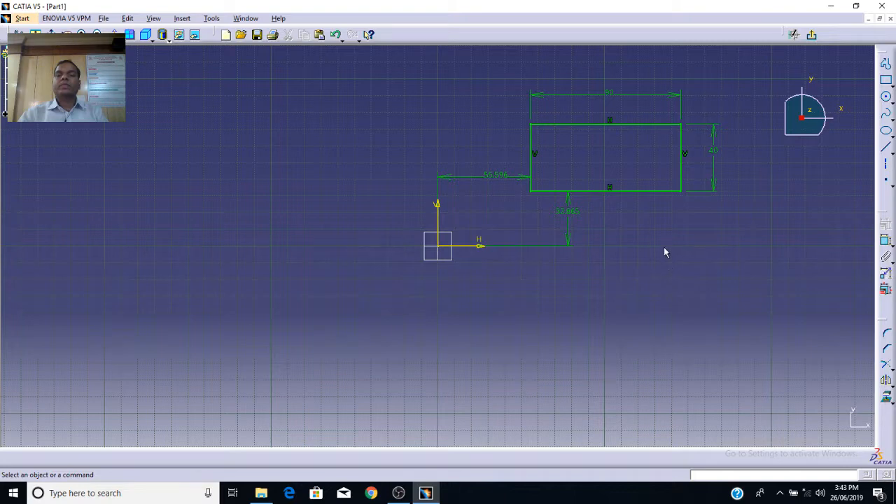
pyautogui.moveTo(383, 63)
pyautogui.mouseDown()
pyautogui.moveTo(602, 152)
pyautogui.moveTo(724, 244)
pyautogui.moveTo(737, 289)
pyautogui.mouseUp()
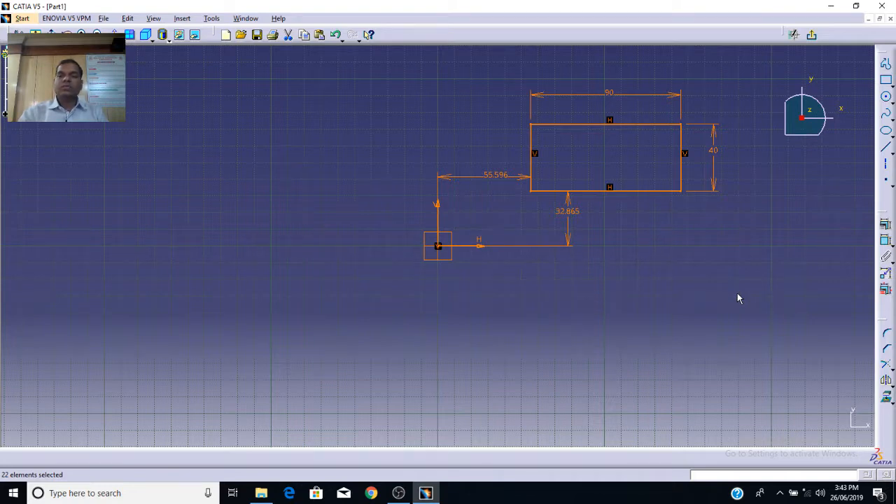
pyautogui.press('Delete')
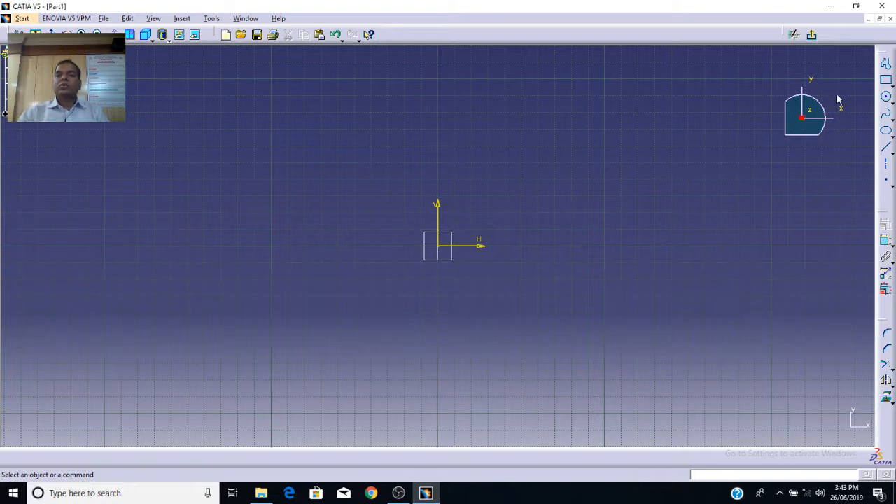
# Sketch four separate circles of different sizes to the right of the vertical axis, and delete all of them
pyautogui.click(887, 99)
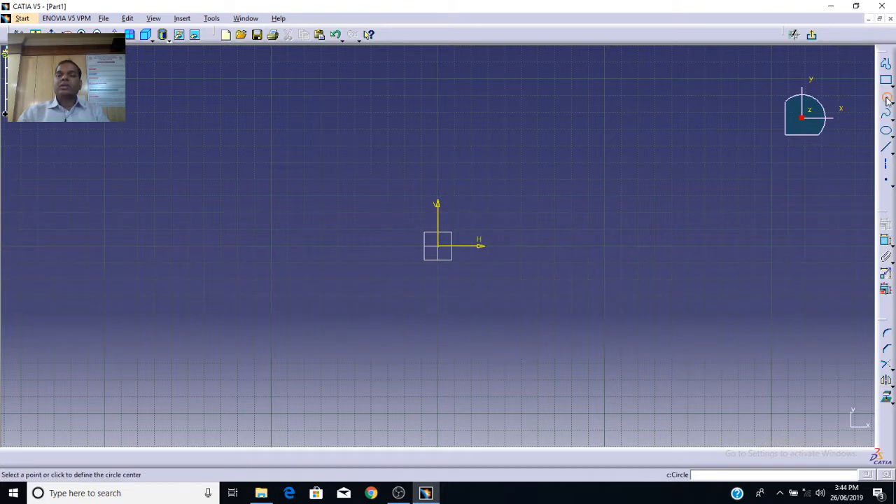
pyautogui.click(554, 201)
pyautogui.click(575, 181)
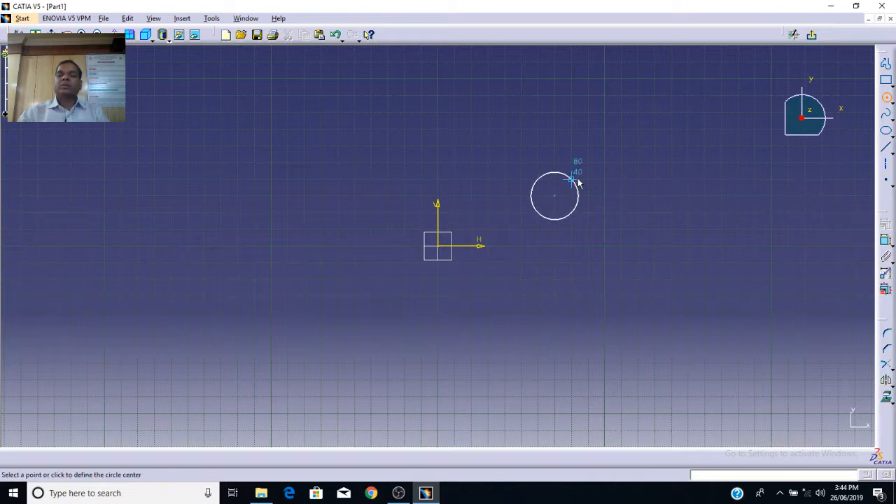
pyautogui.click(639, 196)
pyautogui.click(658, 163)
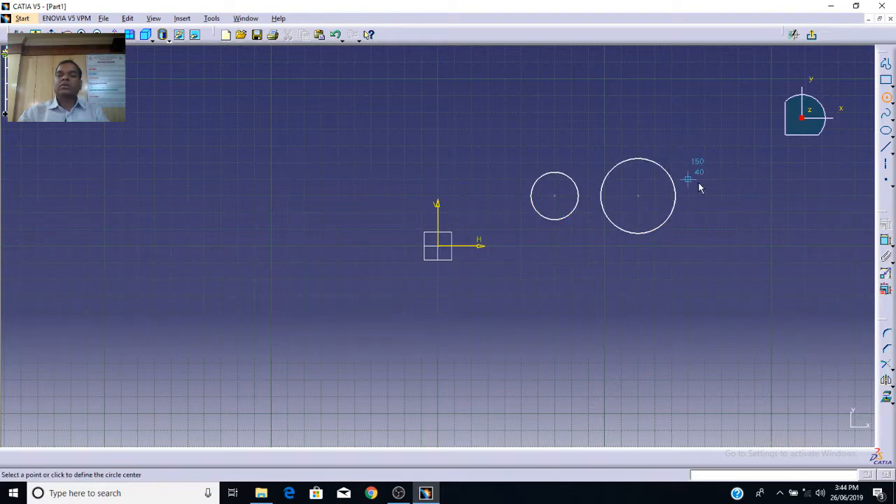
pyautogui.click(738, 212)
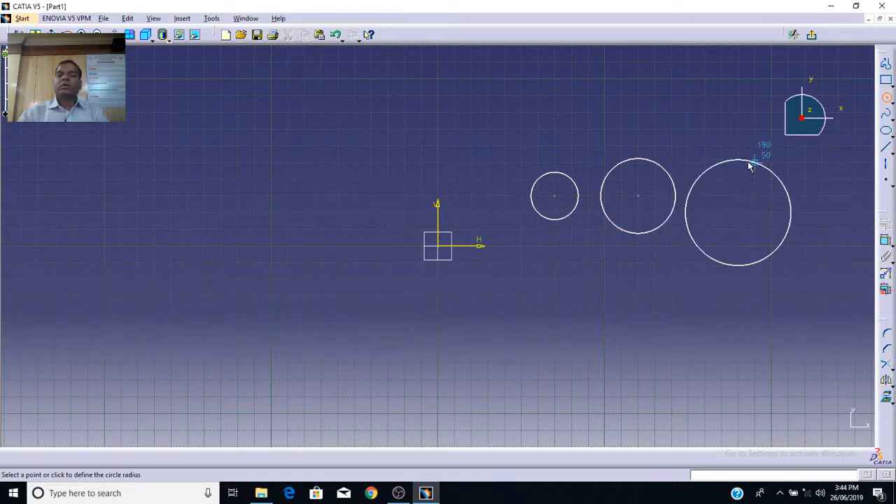
pyautogui.click(751, 161)
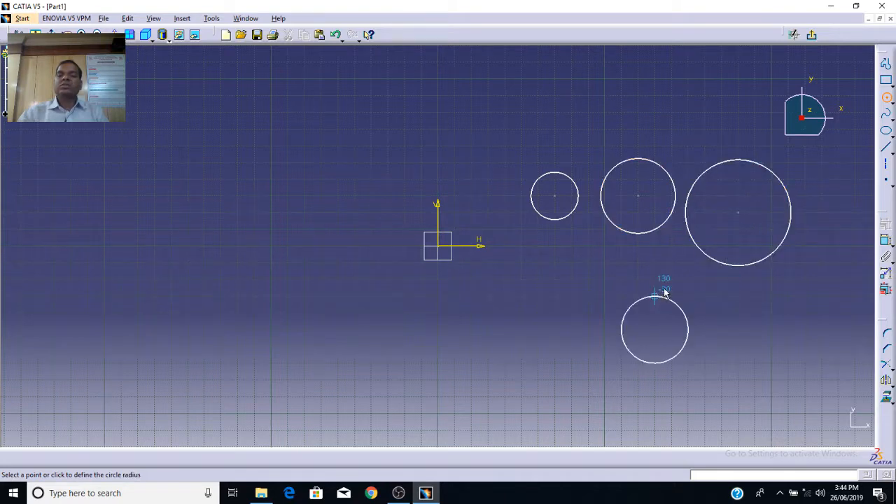
pyautogui.click(664, 278)
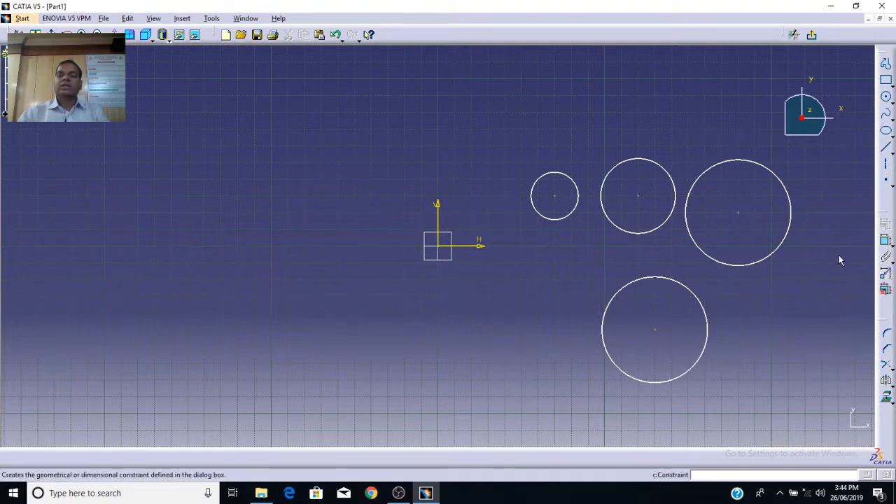
pyautogui.moveTo(478, 111); pyautogui.dragTo(818, 401)
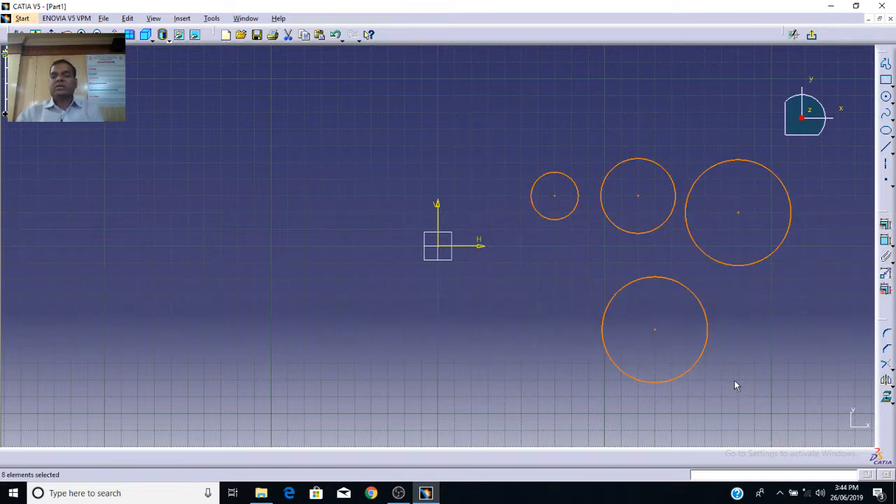
pyautogui.press('Delete')
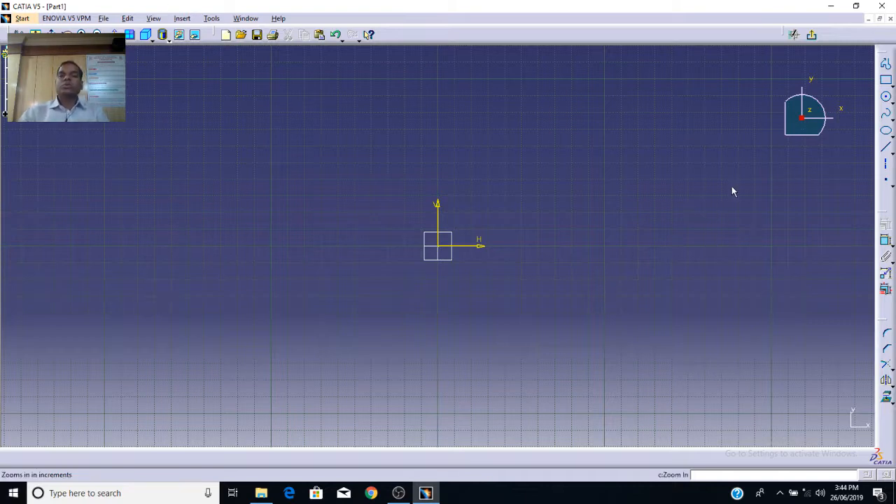
# Sketch two concentric circles centred on the origin, with radii of about 41 mm and 32 mm
pyautogui.click(887, 99)
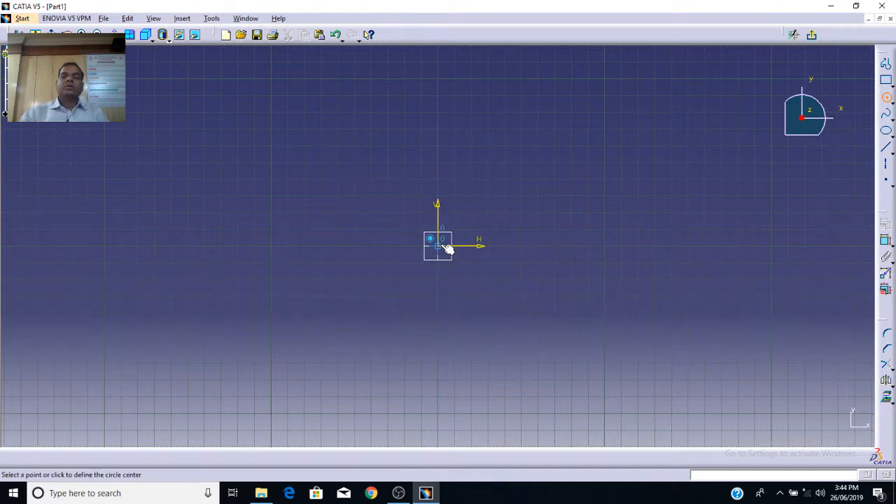
pyautogui.click(440, 246)
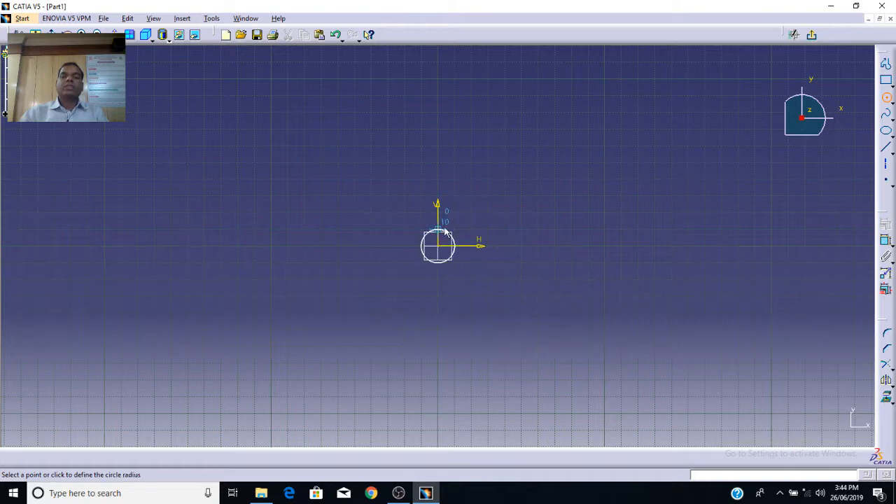
pyautogui.click(452, 185)
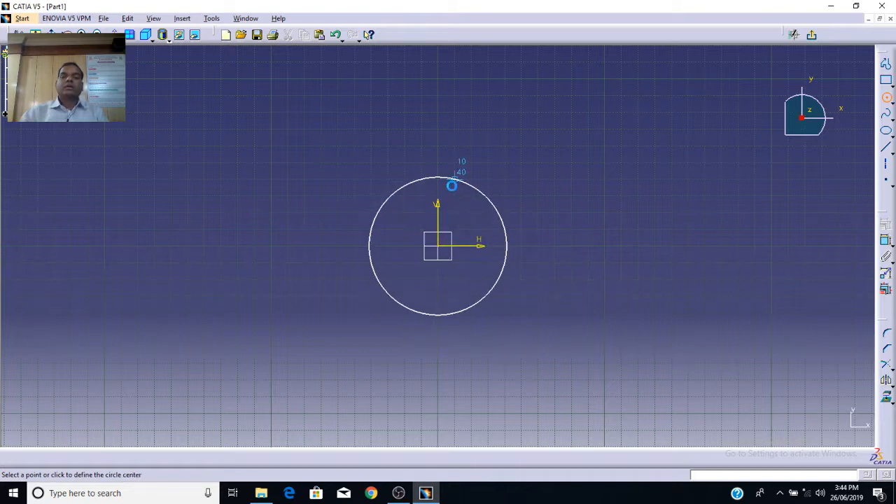
pyautogui.click(441, 248)
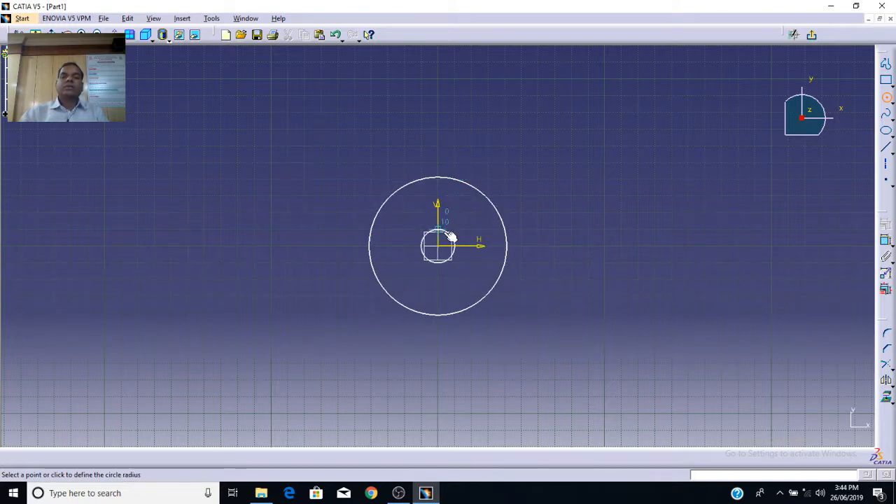
pyautogui.click(456, 194)
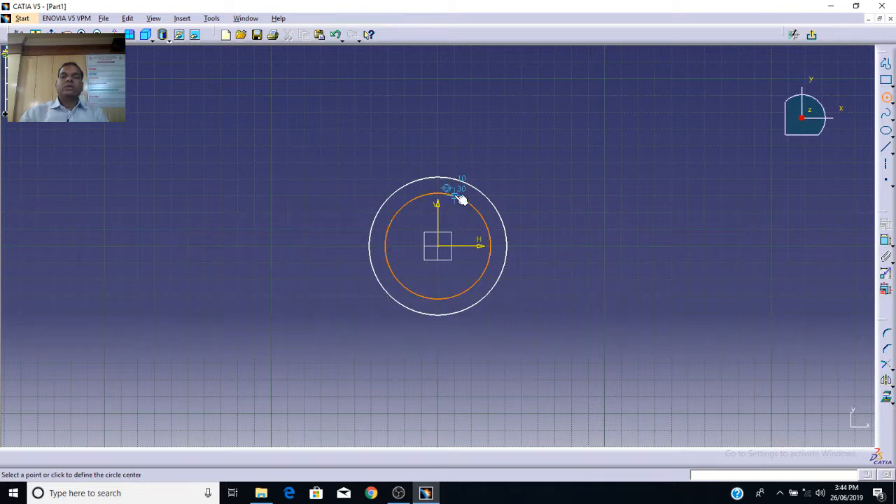
# Sketch two concentric circles on the vertical axis about 90 mm above the origin, with radii of about 20 mm and 10 mm
pyautogui.click(439, 96)
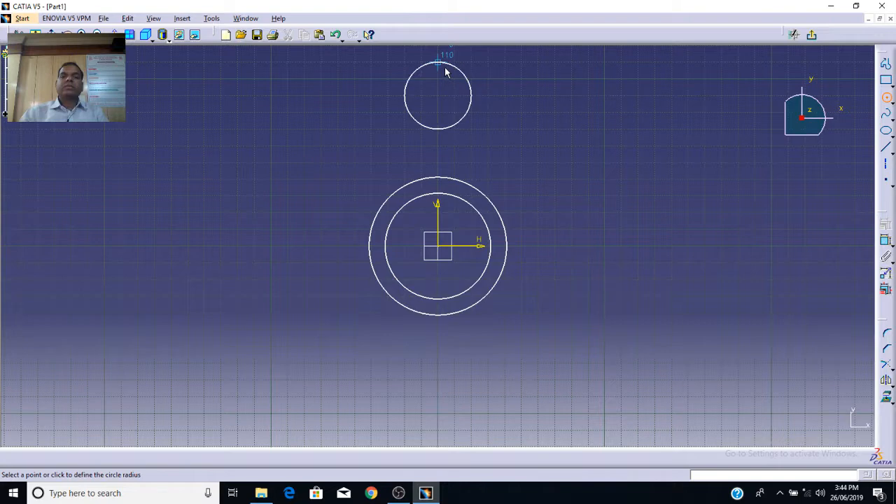
pyautogui.click(445, 73)
pyautogui.click(440, 96)
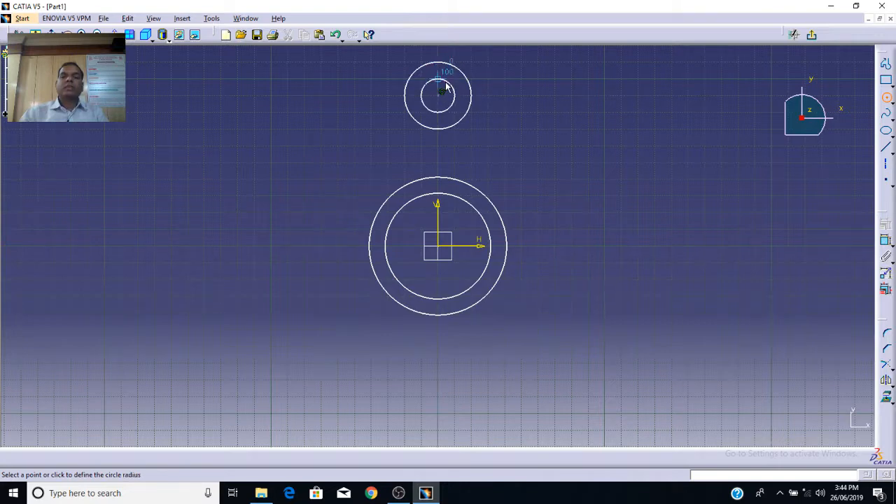
pyautogui.click(450, 83)
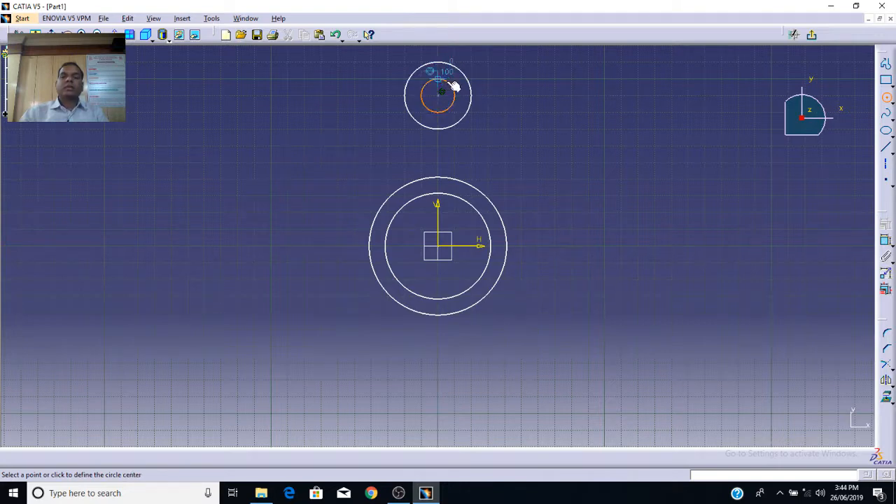
pyautogui.click(888, 99)
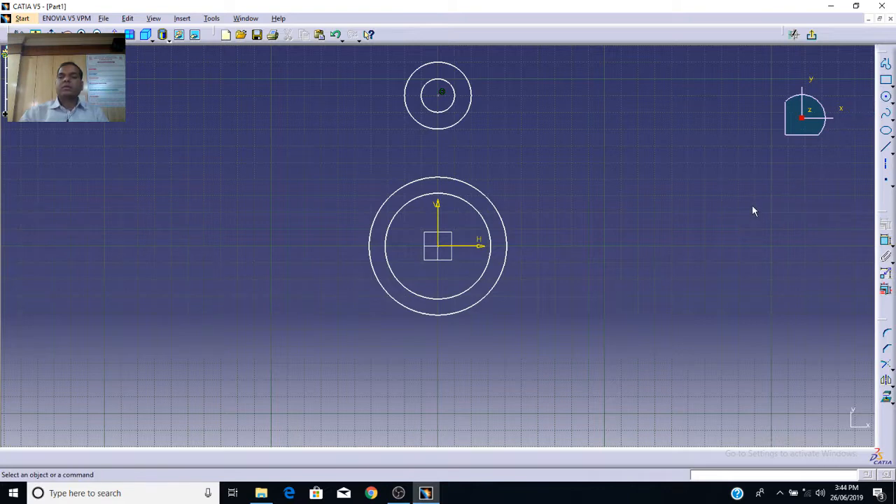
# Dimension the radii of the inner and outer circles at the origin, placing both dimensions to their right
pyautogui.click(886, 240)
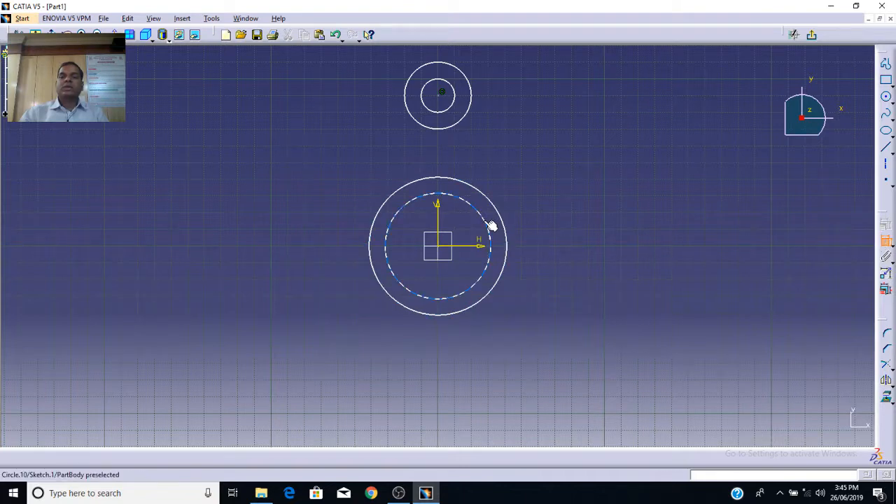
pyautogui.click(491, 226)
pyautogui.click(526, 204)
pyautogui.click(511, 228)
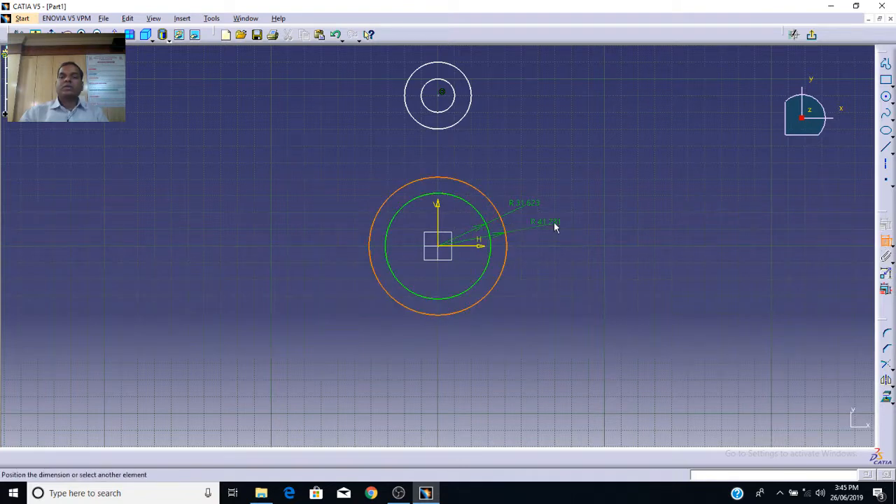
pyautogui.click(555, 223)
# Dimension the radii of the outer and inner circles of the upper pair, placing both dimensions to their right
pyautogui.click(472, 98)
pyautogui.click(476, 100)
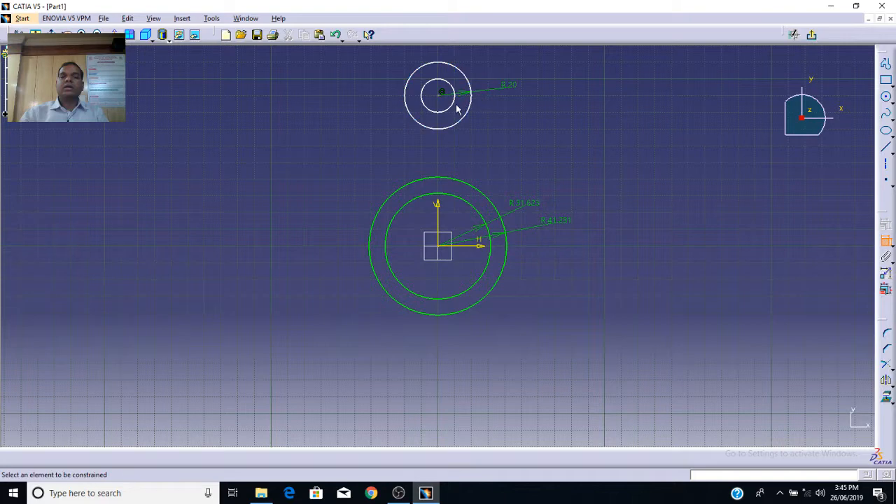
pyautogui.click(454, 94)
pyautogui.click(512, 102)
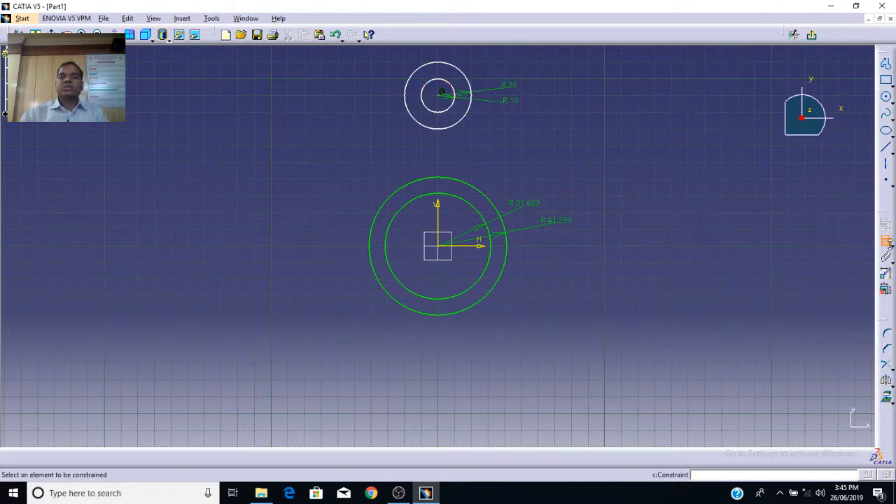
pyautogui.click(887, 242)
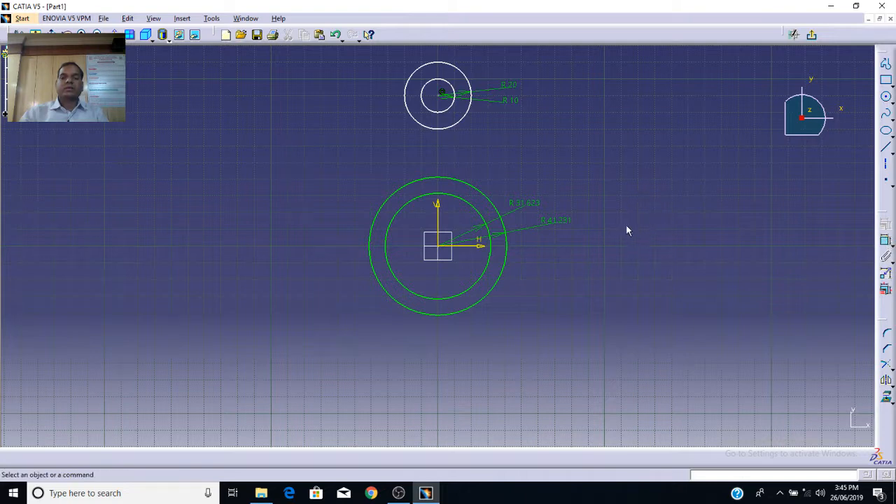
# Set the radius of the outer origin circle to 40 mm and the inner one to 30 mm
pyautogui.doubleClick(562, 229)
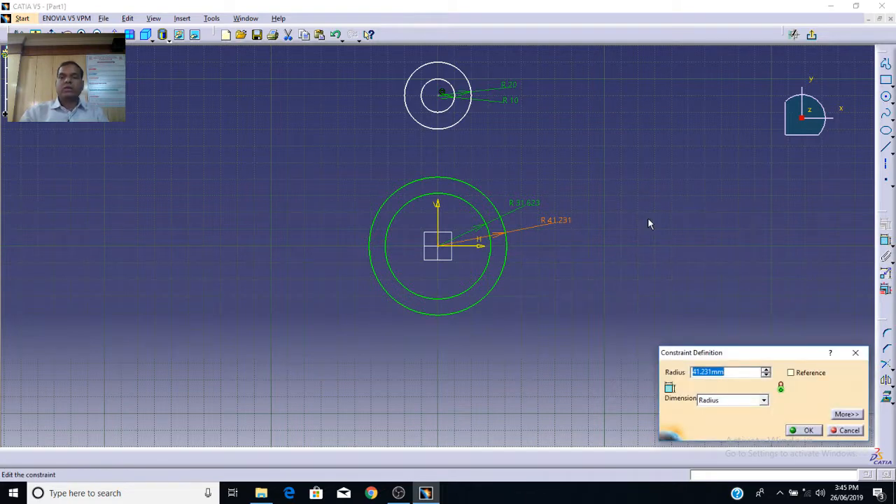
pyautogui.write('40')
pyautogui.press('Return')
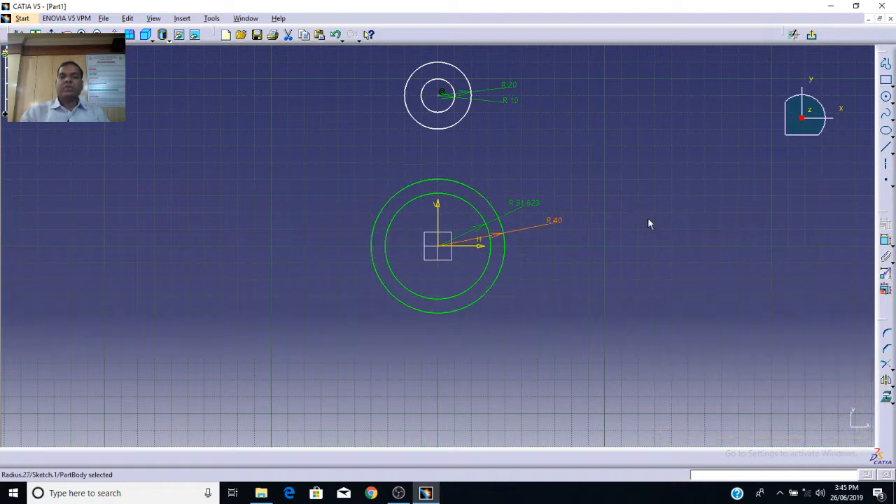
pyautogui.doubleClick(545, 203)
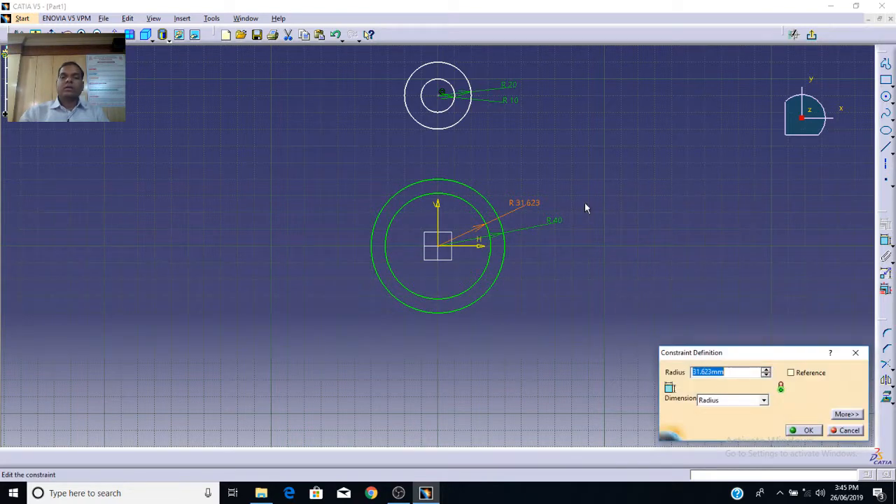
pyautogui.write('30')
pyautogui.press('Return')
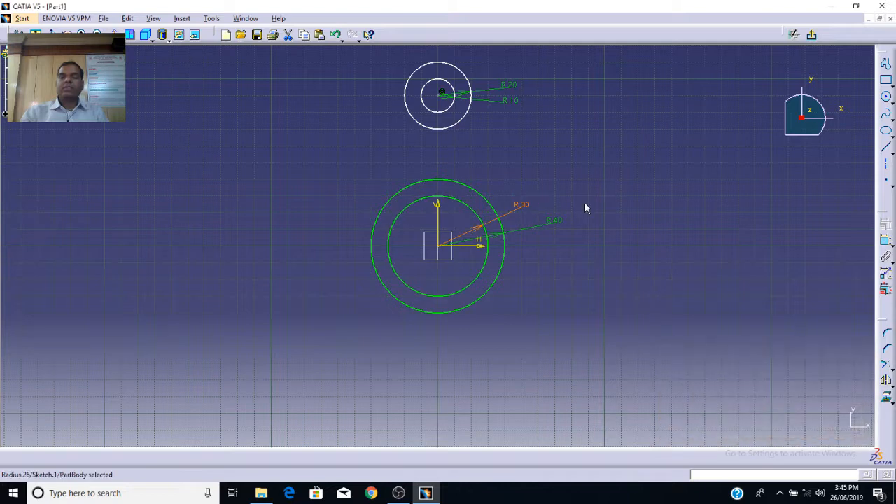
# Open the radius constraint of the upper pair's inner circle and accept its existing value
pyautogui.doubleClick(512, 100)
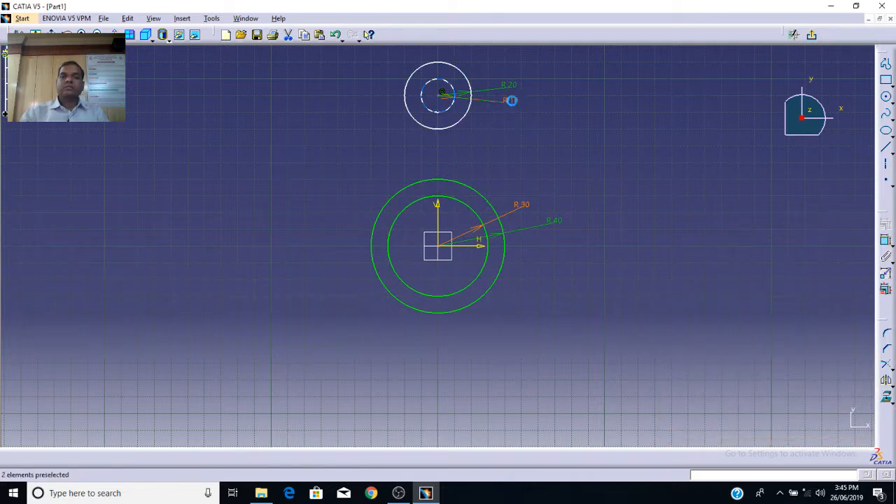
pyautogui.click(590, 118)
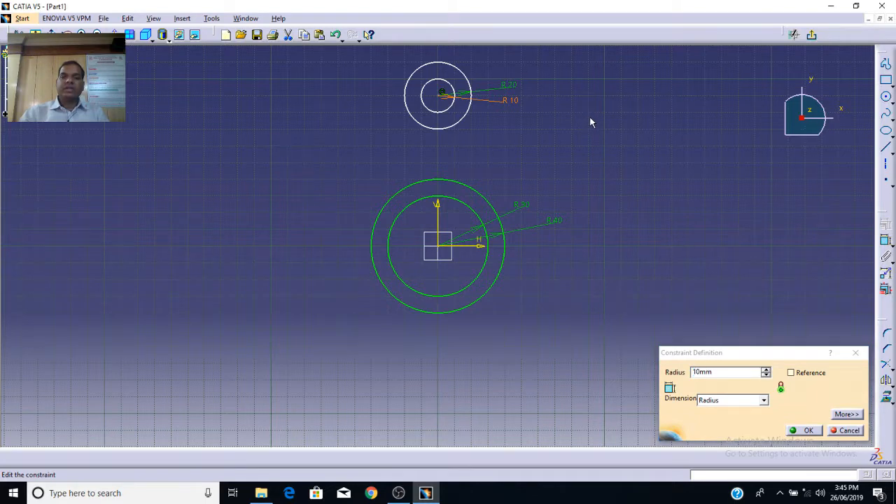
pyautogui.click(804, 430)
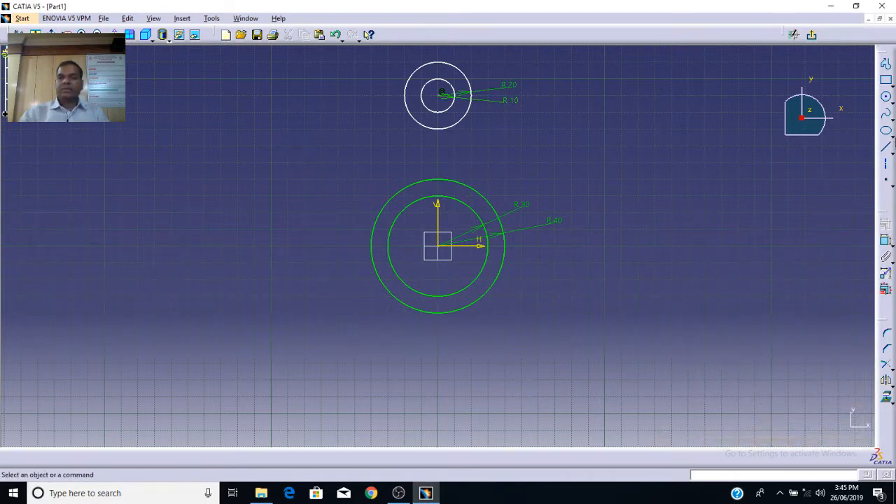
pyautogui.click(892, 148)
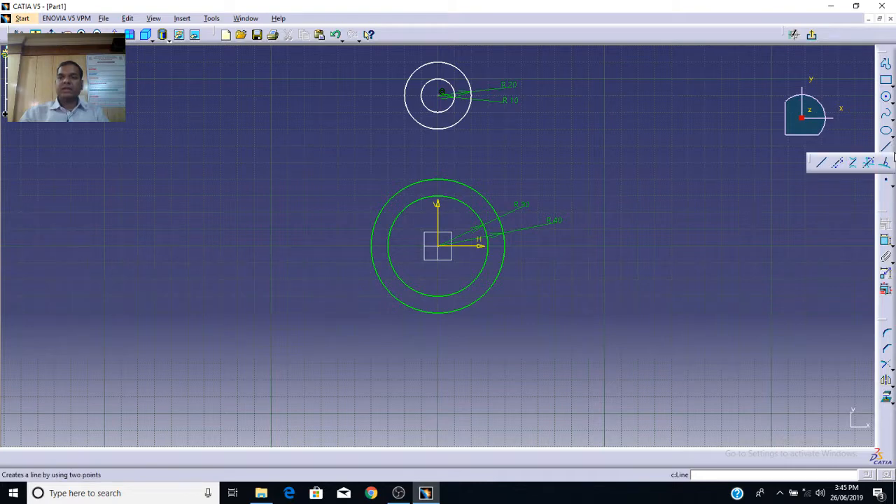
pyautogui.click(856, 164)
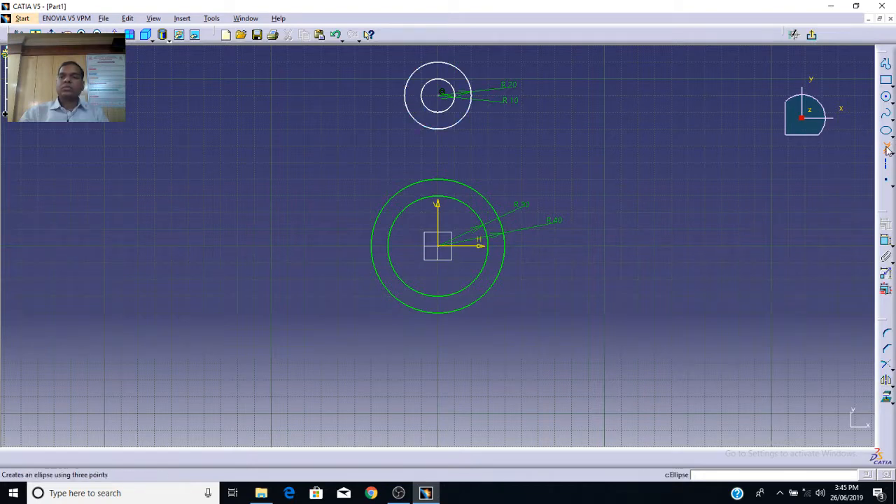
# Dimension the vertical distance from the upper circles' centre to the horizontal axis, placing the dimension to the right of the circles
pyautogui.click(885, 241)
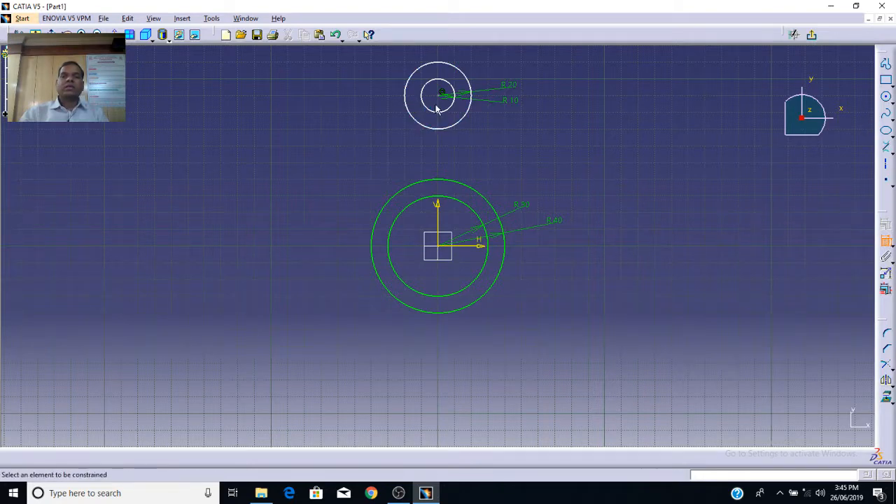
pyautogui.click(441, 92)
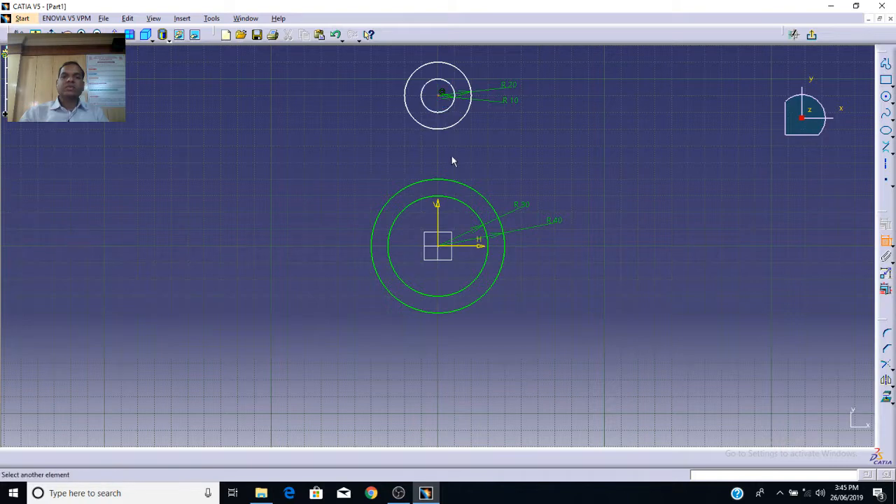
pyautogui.click(472, 246)
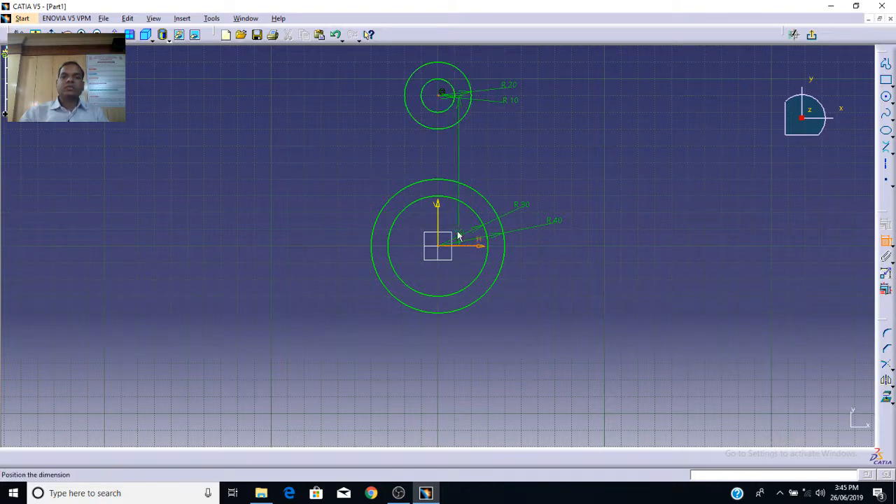
pyautogui.click(568, 205)
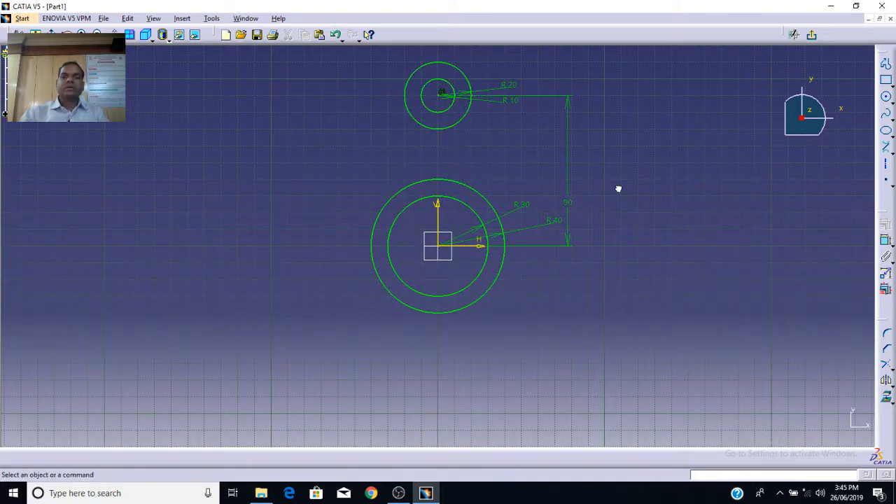
# Set the vertical distance between the upper circles' centre and the horizontal axis to 70 mm
pyautogui.doubleClick(572, 206)
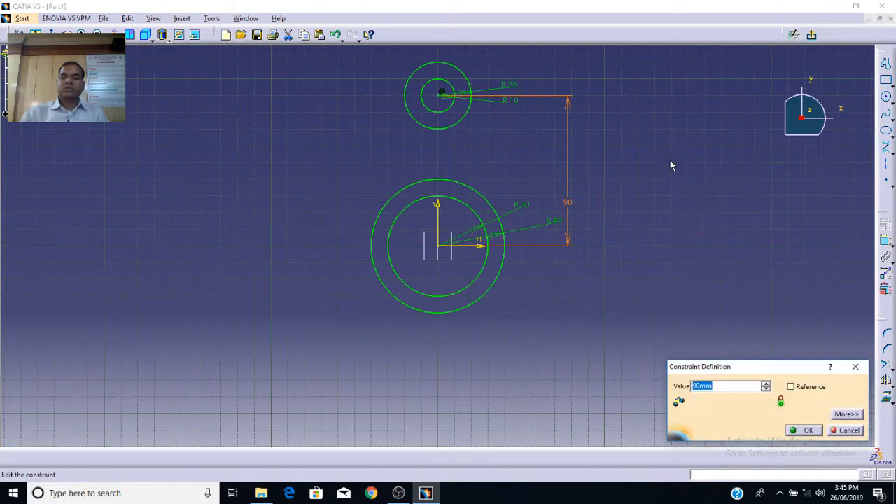
pyautogui.write('70')
pyautogui.press('Return')
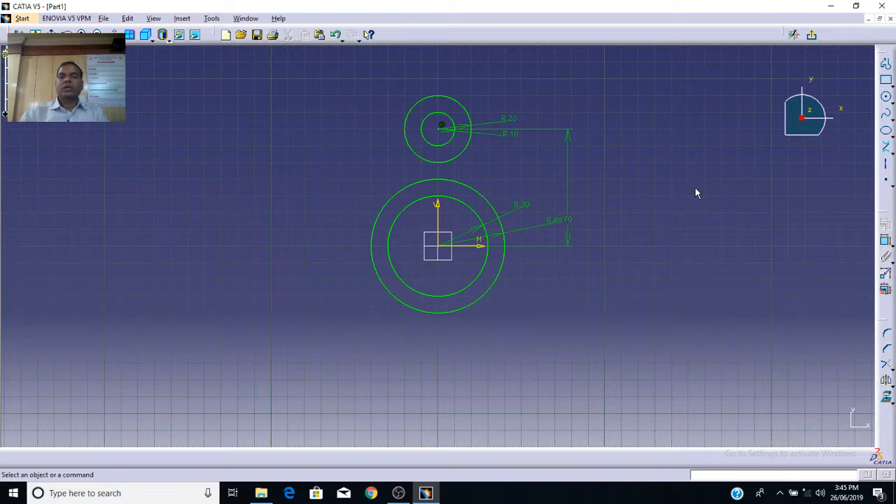
# Draw bi-tangent lines on both sides joining the outer circle of the upper pair to the outer origin circle
pyautogui.click(886, 147)
pyautogui.click(404, 128)
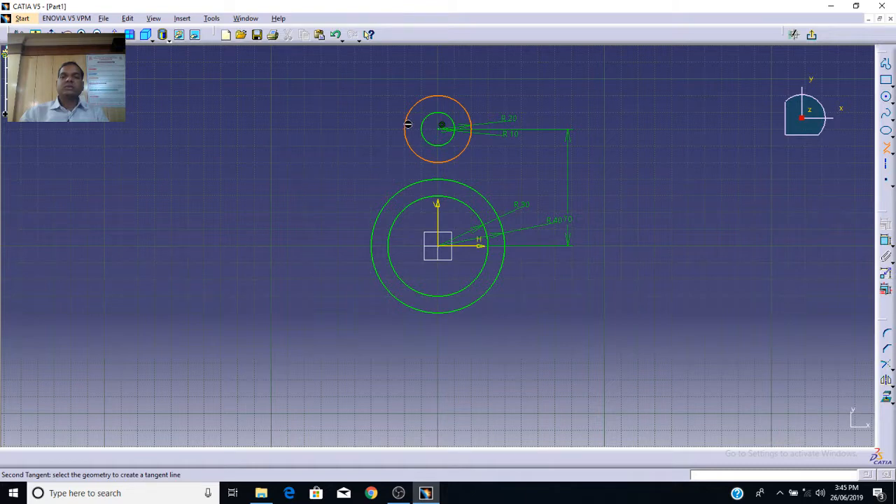
pyautogui.click(386, 204)
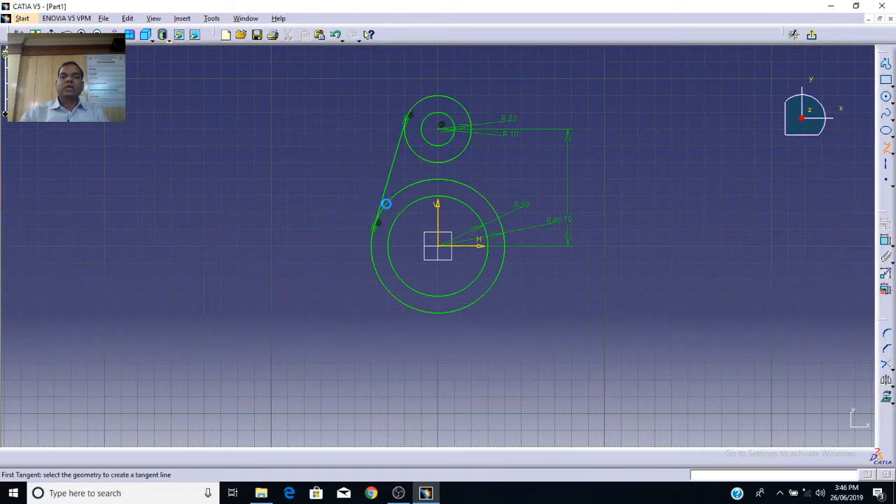
pyautogui.click(472, 123)
pyautogui.click(494, 205)
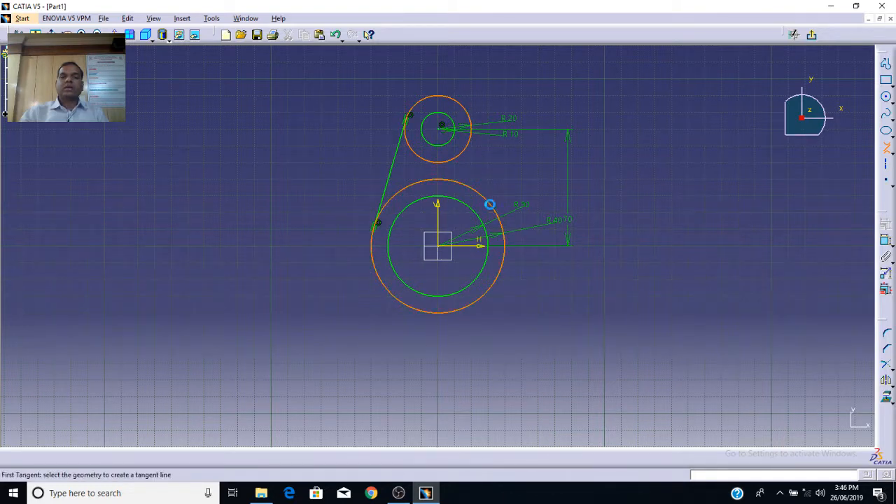
pyautogui.click(886, 149)
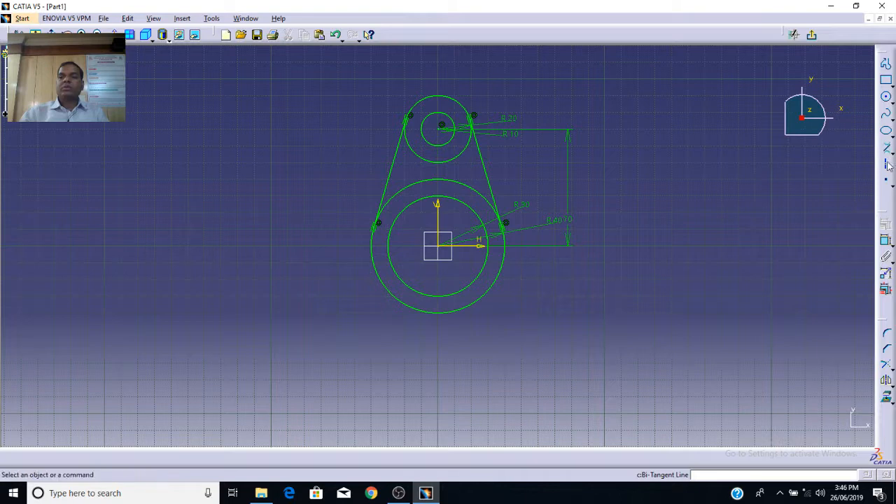
# Quick-trim the lower arc of the upper outer circle and the upper arc of the outer origin circle between the tangent lines
pyautogui.click(890, 369)
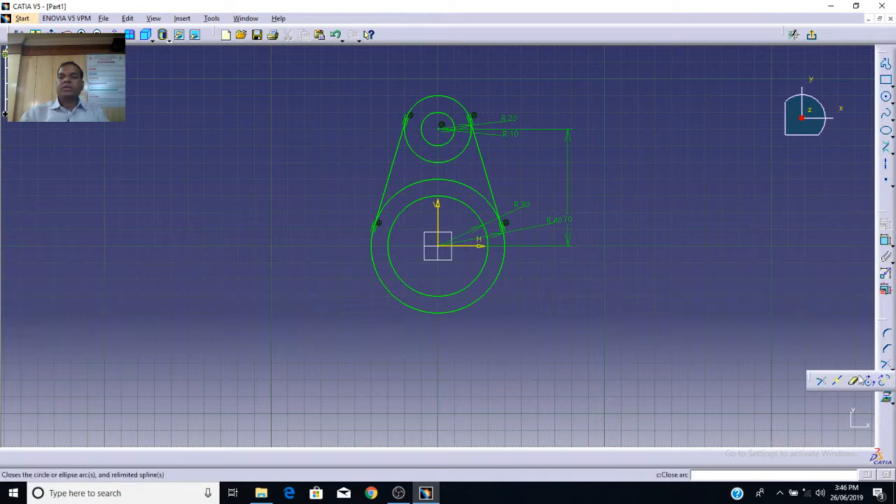
pyautogui.click(854, 383)
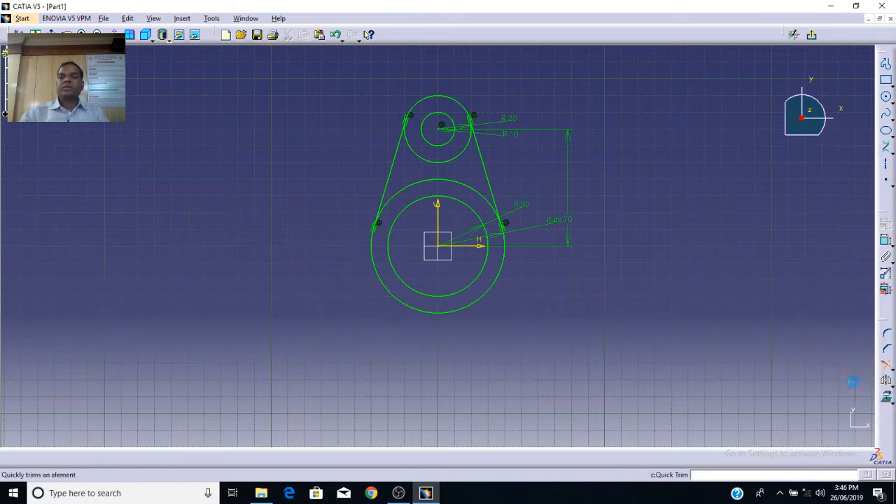
pyautogui.click(428, 162)
pyautogui.click(438, 182)
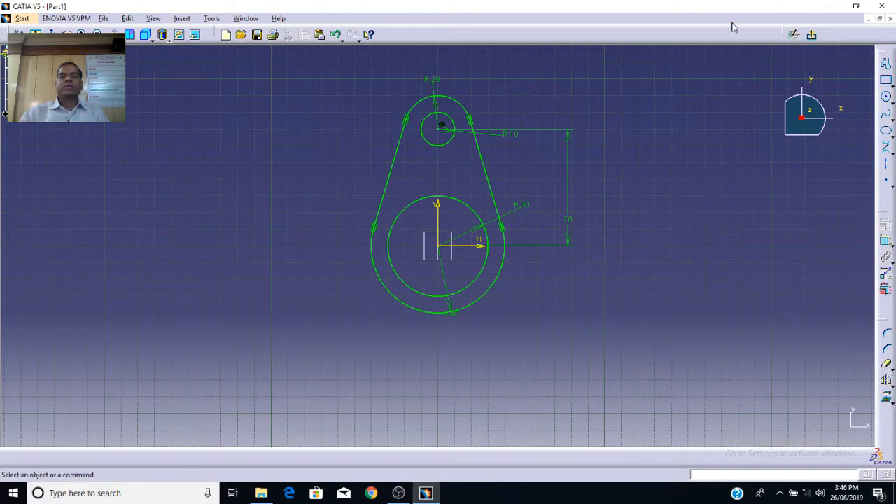
# Mirror the upper end arc, both tangent lines and the small upper circle about the horizontal axis
pyautogui.click(423, 107)
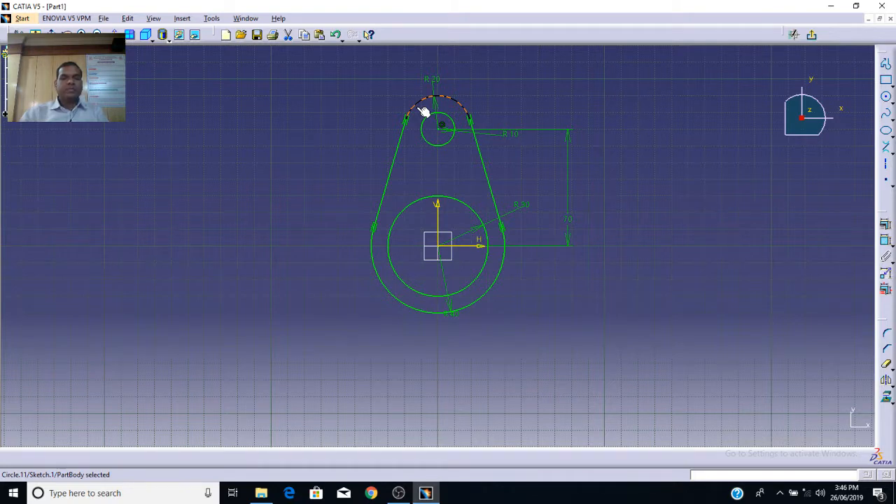
pyautogui.keyDown('ctrl'); pyautogui.click(407, 147); pyautogui.keyUp('ctrl')
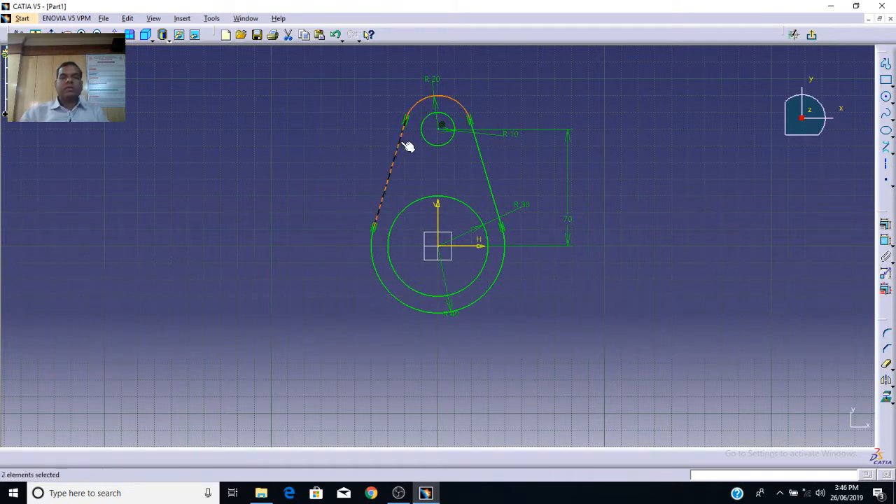
pyautogui.keyDown('ctrl'); pyautogui.click(480, 150); pyautogui.keyUp('ctrl')
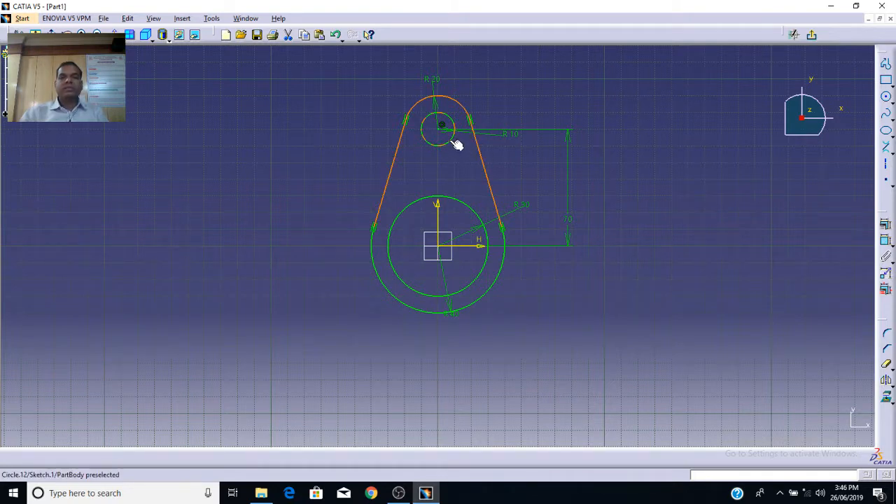
pyautogui.keyDown('ctrl'); pyautogui.click(454, 143); pyautogui.keyUp('ctrl')
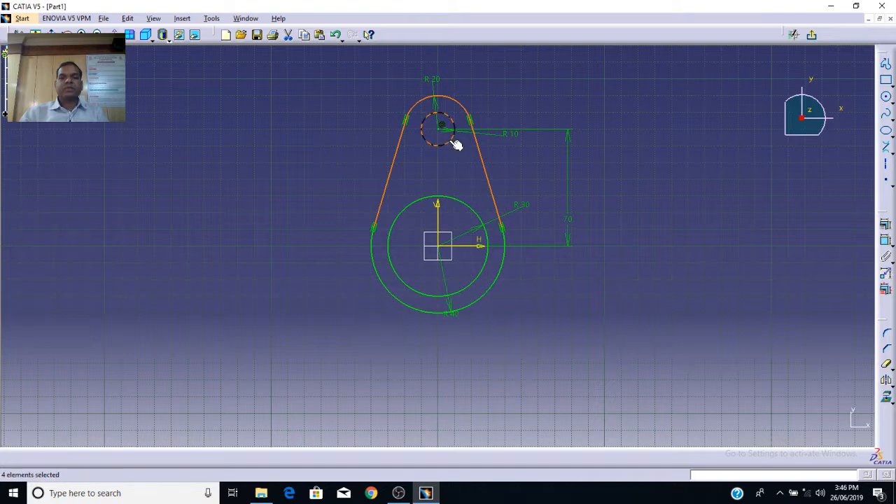
pyautogui.click(887, 382)
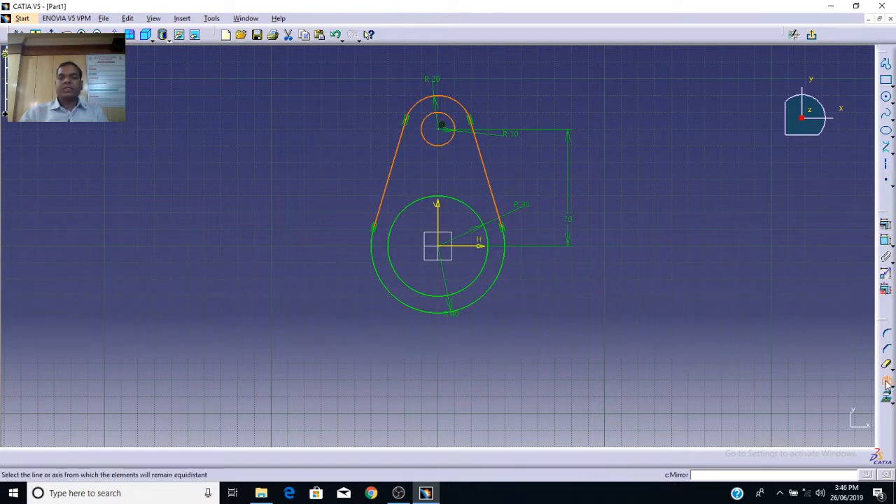
pyautogui.click(481, 249)
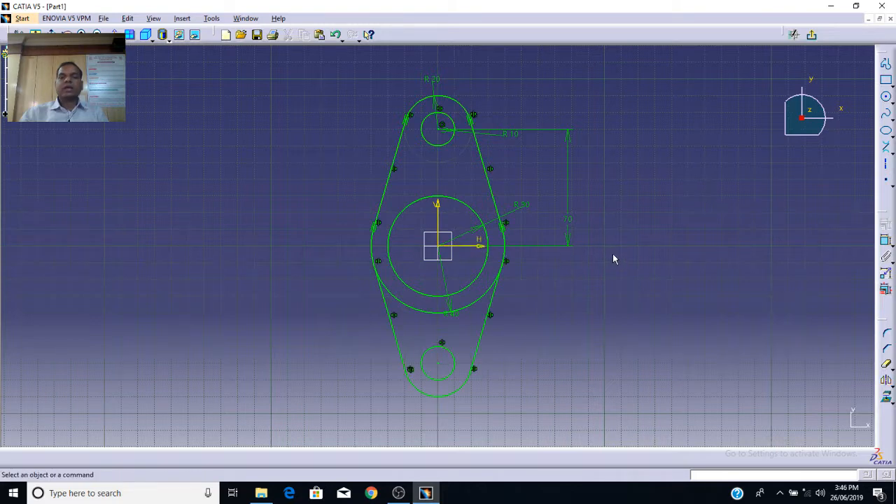
# Quick-trim the lower arc of the outer origin circle between the mirrored lines and exit the sketch
pyautogui.click(887, 366)
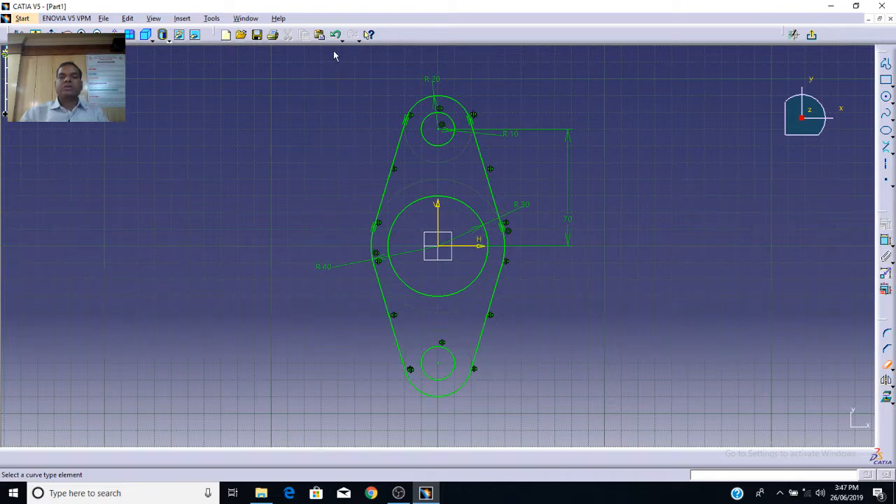
pyautogui.click(812, 34)
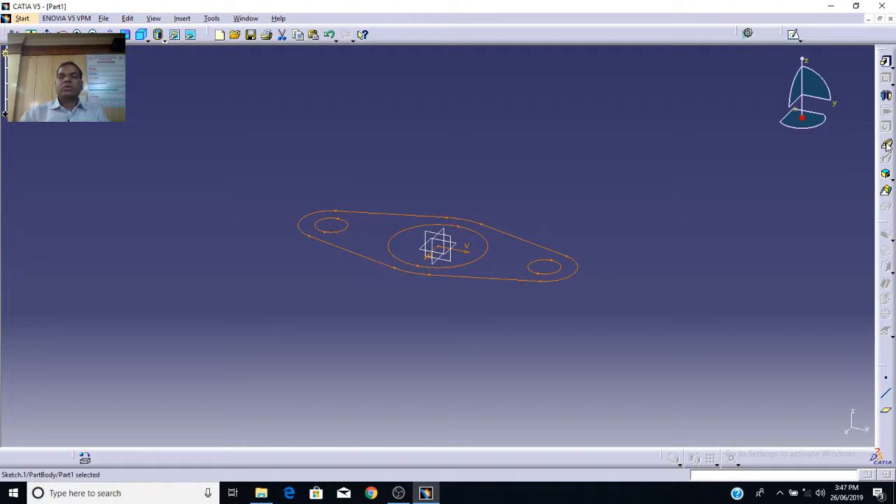
# Pad the flange sketch to a length of 10 mm
pyautogui.click(887, 64)
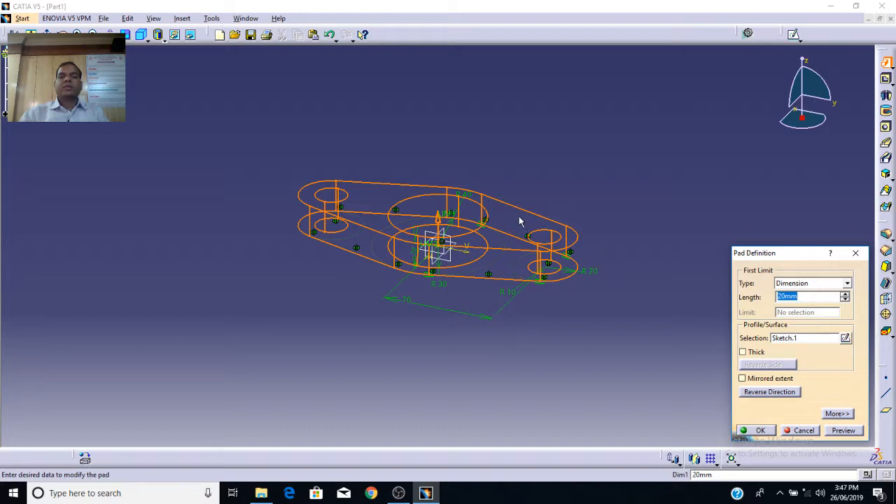
pyautogui.moveTo(763, 261); pyautogui.dragTo(681, 158)
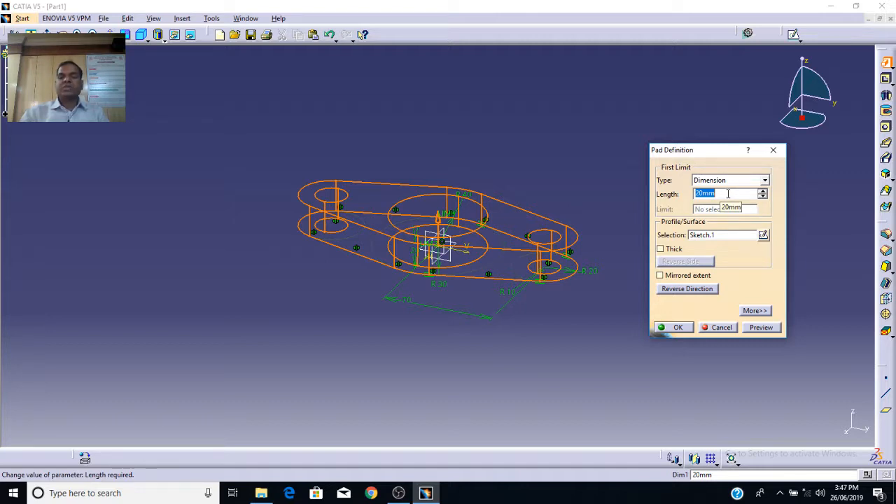
pyautogui.write('10')
pyautogui.click(679, 328)
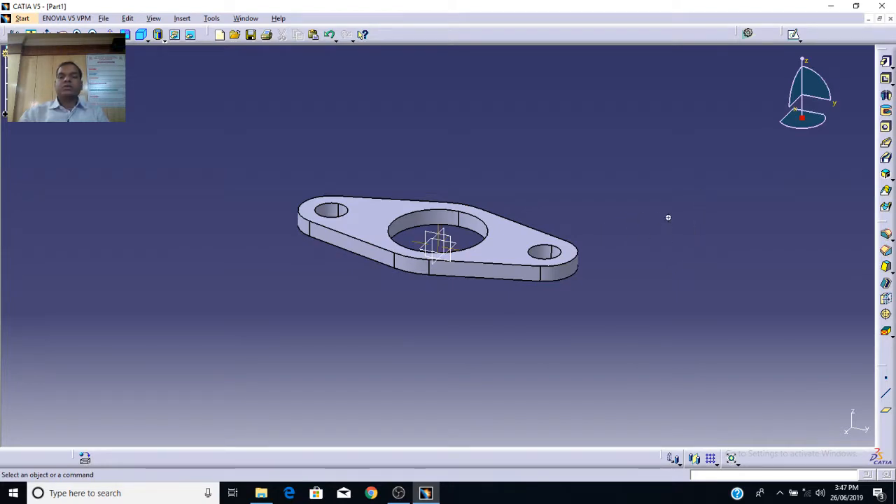
# Start a new sketch on the top face of the flange plate
pyautogui.moveTo(668, 218)
pyautogui.mouseDown(button='middle')
pyautogui.moveTo(666, 250)
pyautogui.moveTo(663, 209)
pyautogui.mouseUp(button='middle')
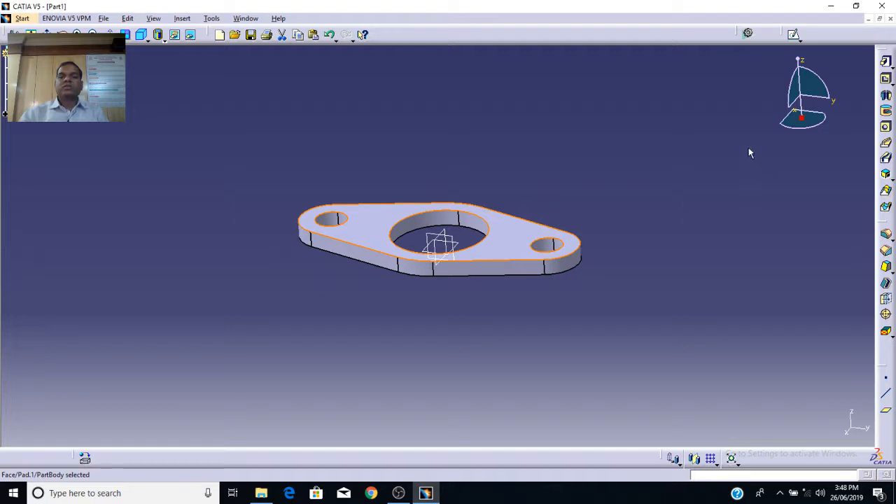
pyautogui.click(628, 199)
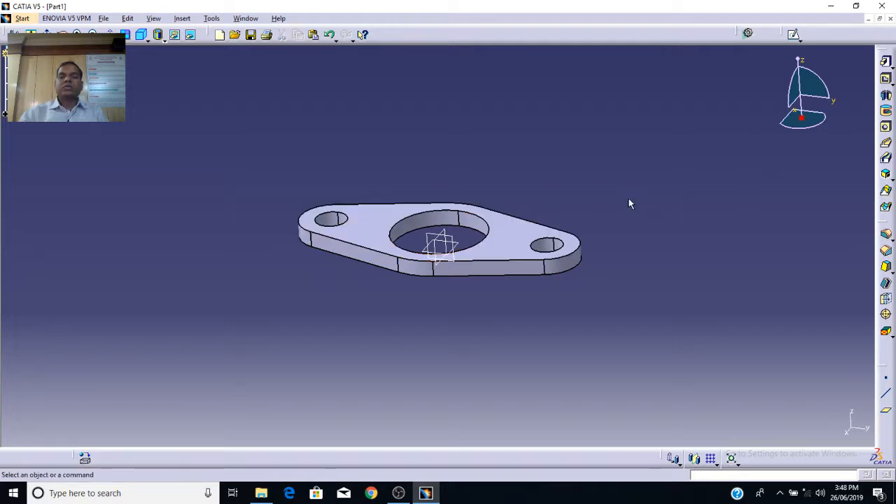
pyautogui.click(514, 241)
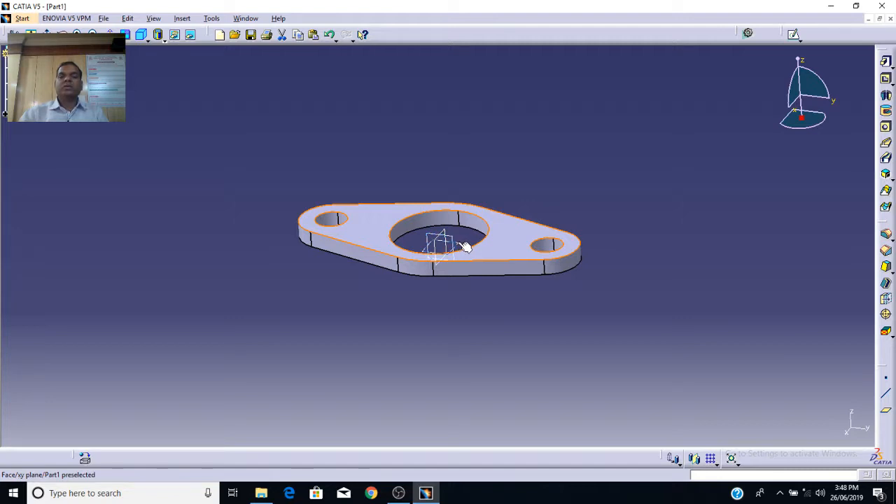
pyautogui.click(555, 160)
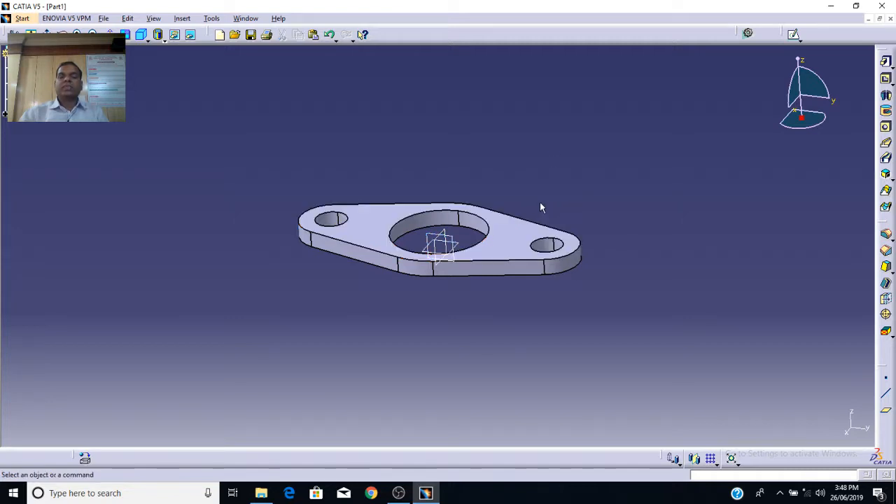
pyautogui.click(523, 239)
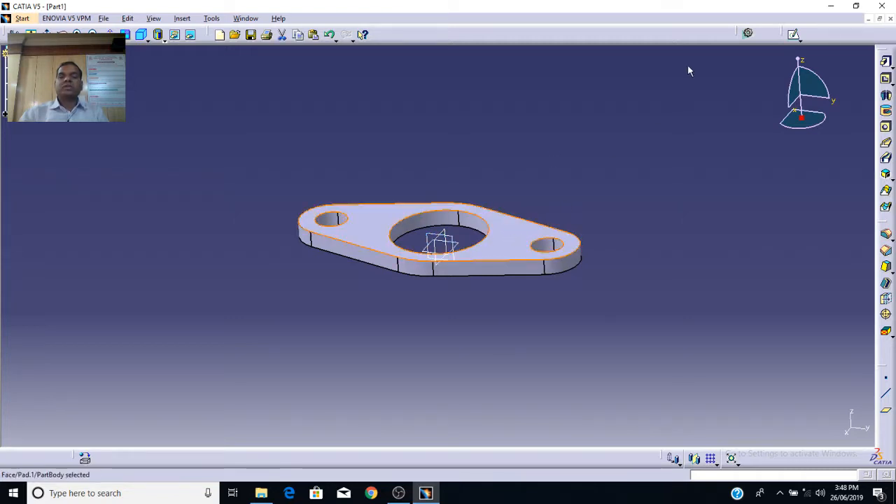
pyautogui.click(793, 35)
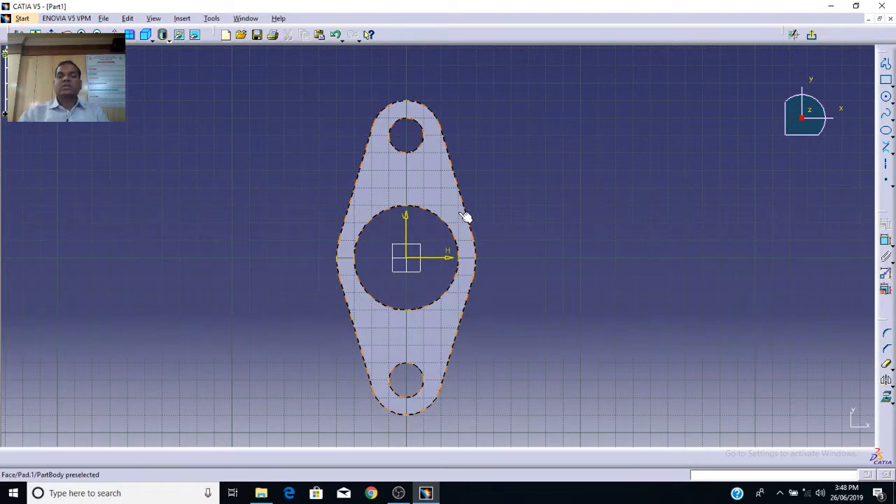
# Sketch two concentric circles centred on the origin around the central hole, with radii of about 41 mm and 32 mm
pyautogui.click(885, 97)
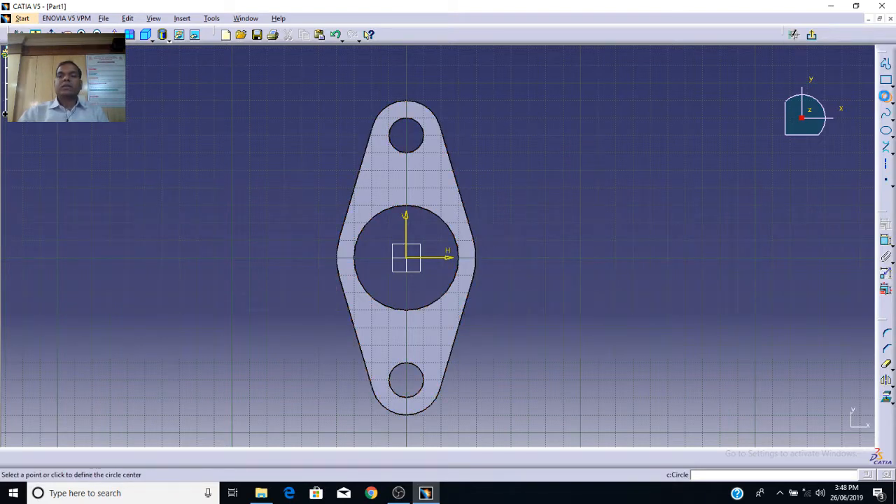
pyautogui.click(406, 257)
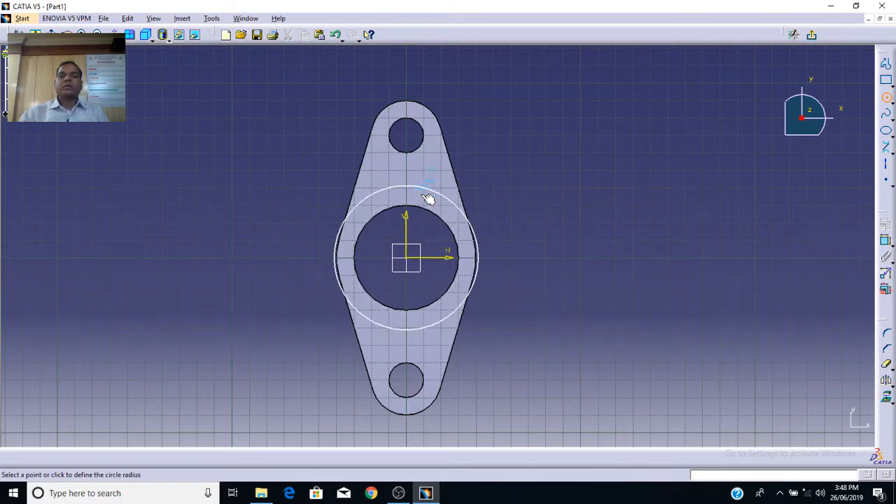
pyautogui.click(428, 200)
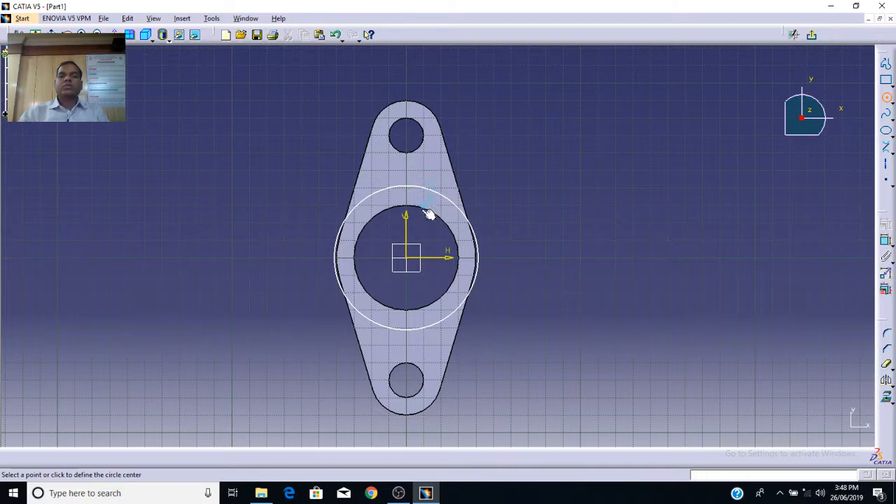
pyautogui.click(414, 261)
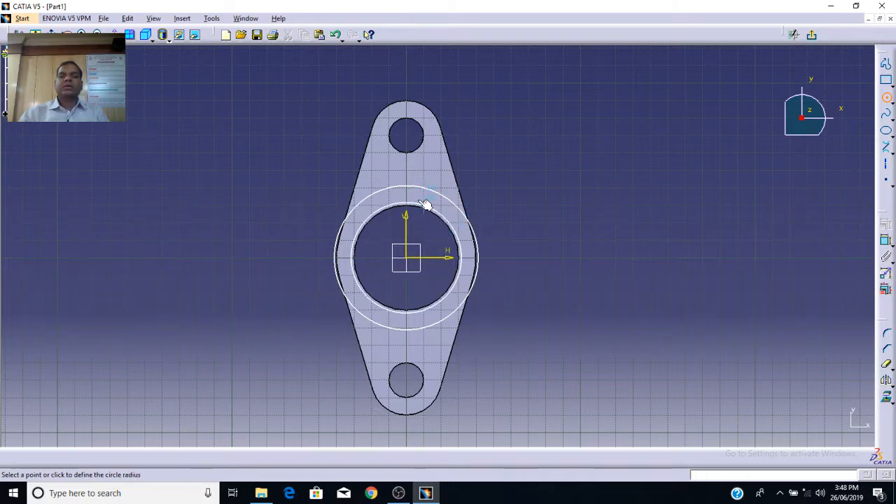
pyautogui.click(426, 203)
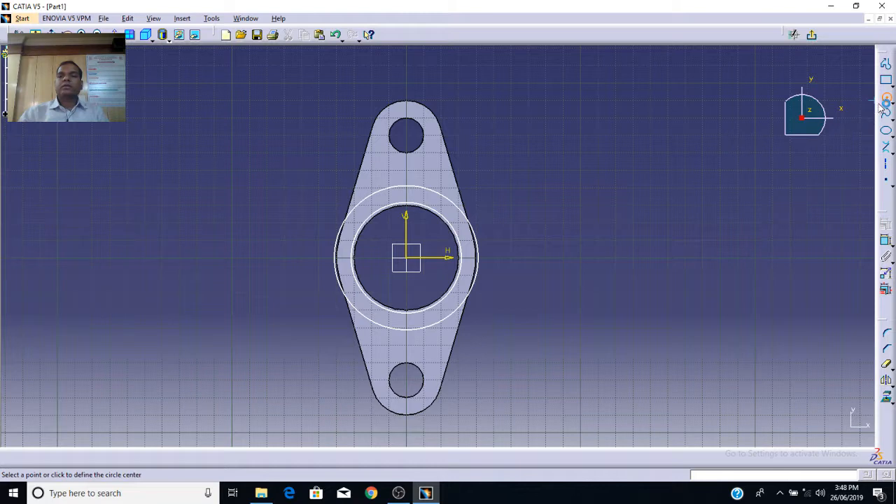
# Dimension the radii of the inner and outer concentric circles, placing both dimensions outside the plate to the upper right
pyautogui.click(887, 244)
pyautogui.click(442, 215)
pyautogui.click(488, 172)
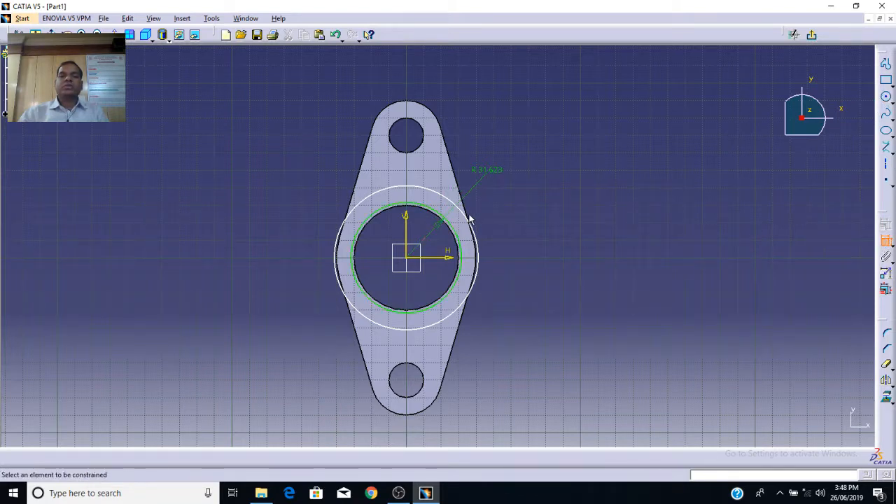
pyautogui.click(468, 216)
pyautogui.click(497, 187)
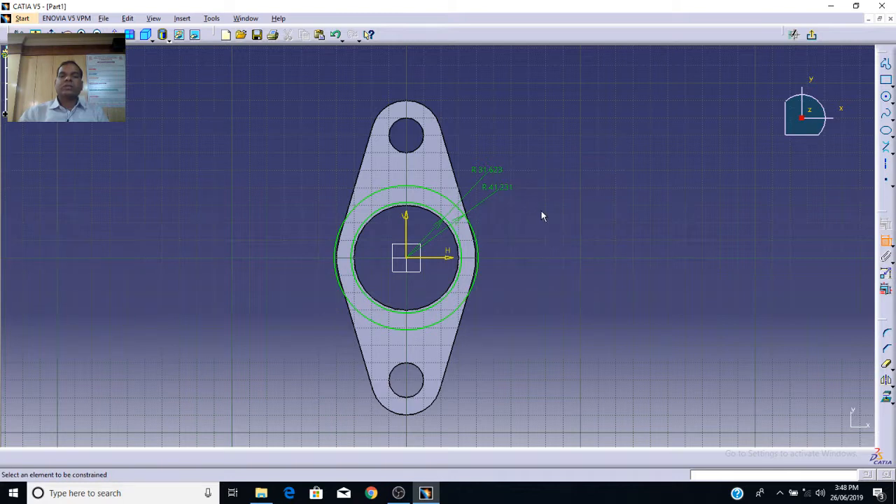
pyautogui.doubleClick(495, 170)
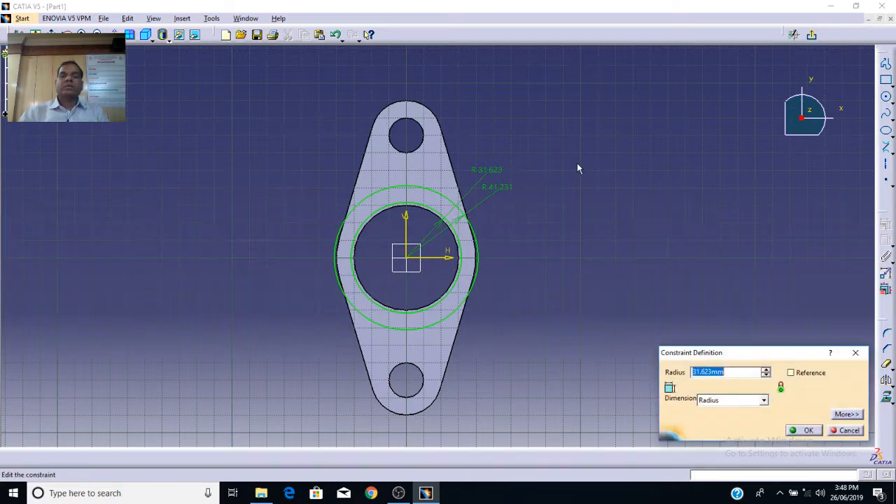
pyautogui.click(855, 352)
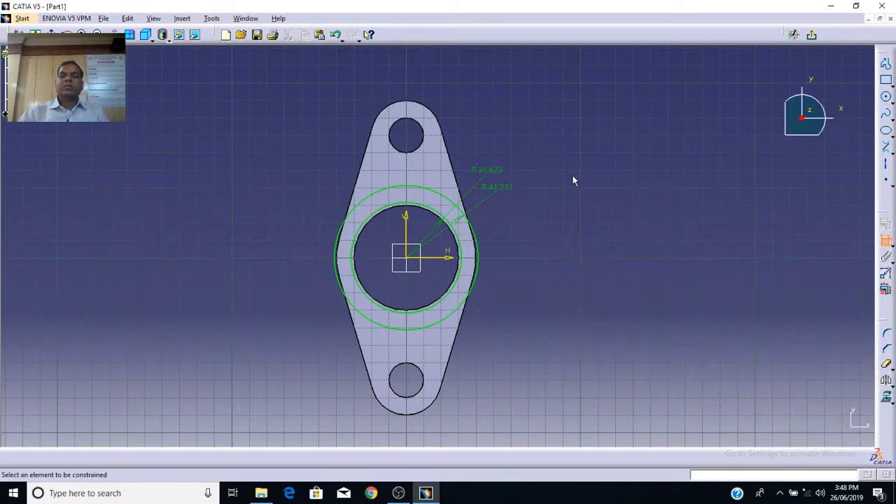
# Set the inner circle's radius to 30 mm and the outer circle's radius to 35 mm
pyautogui.click(458, 243)
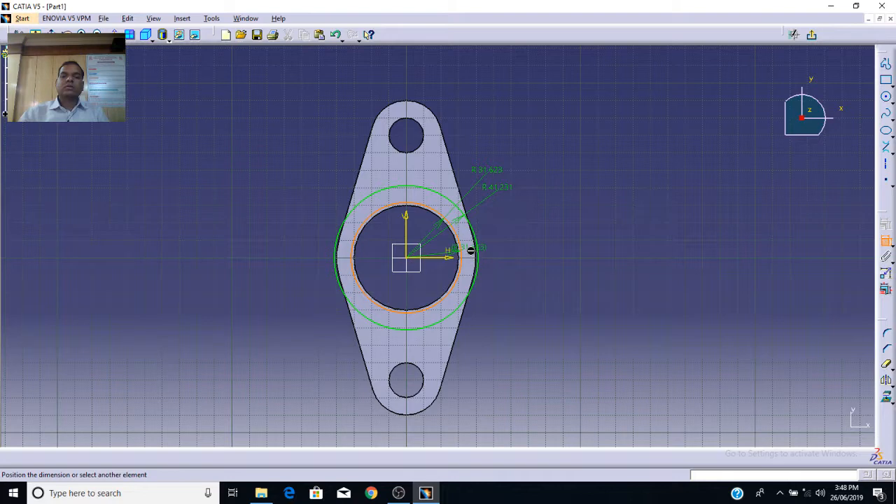
pyautogui.click(886, 242)
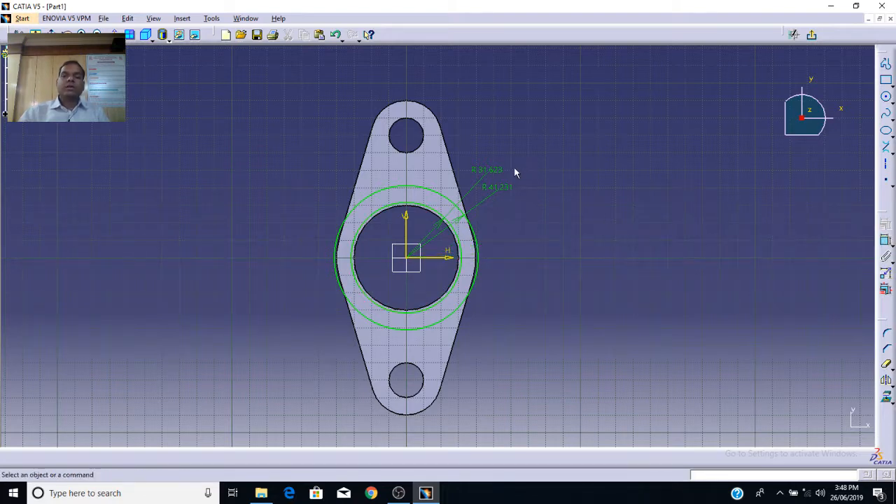
pyautogui.doubleClick(489, 172)
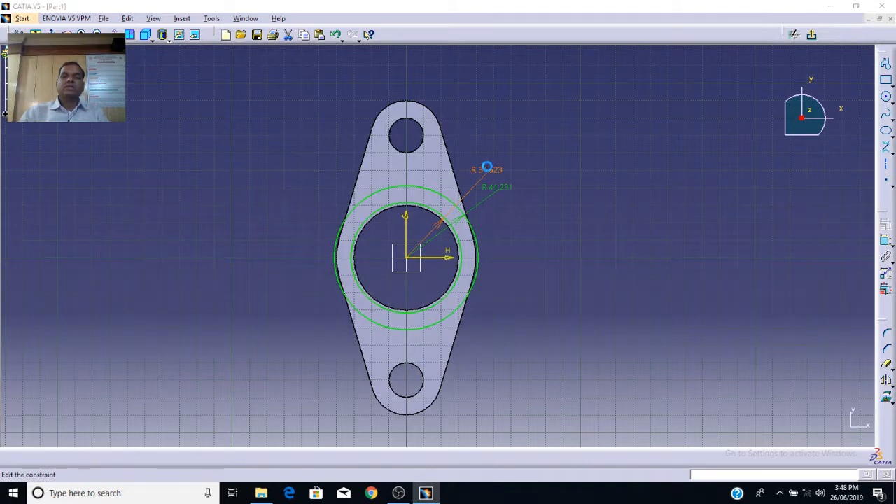
pyautogui.write('30')
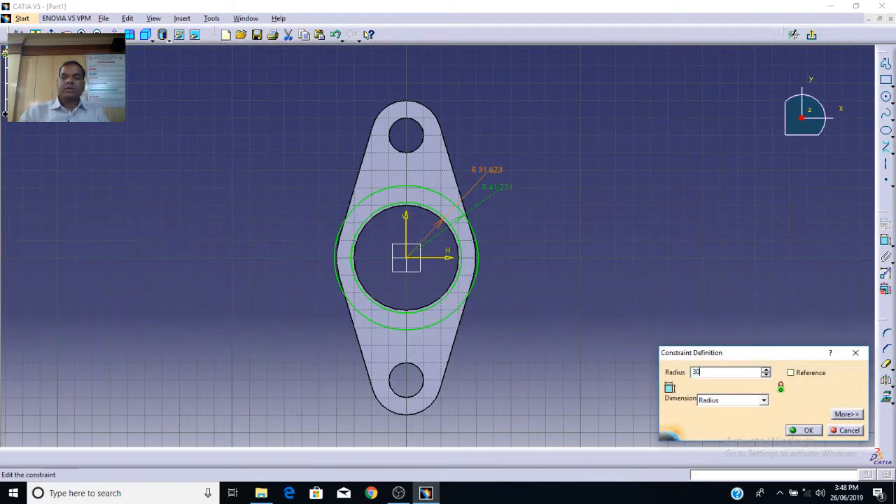
pyautogui.press('Return')
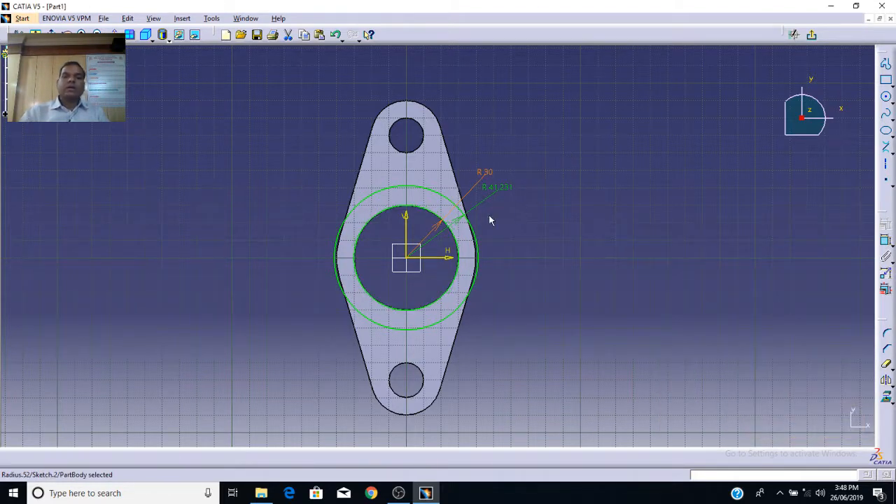
pyautogui.doubleClick(494, 187)
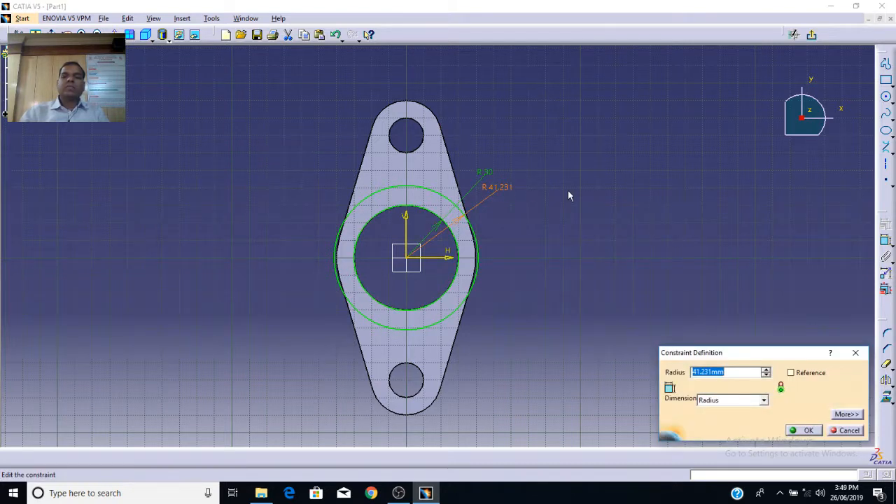
pyautogui.write('35')
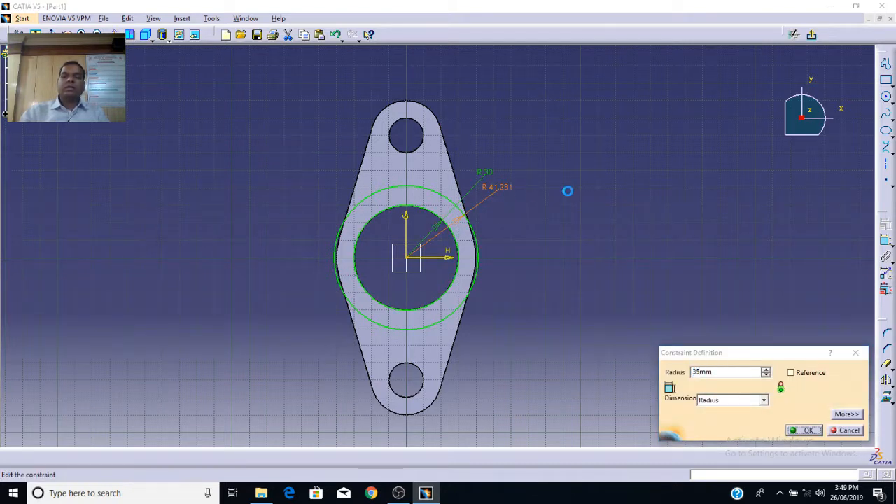
pyautogui.press('Return')
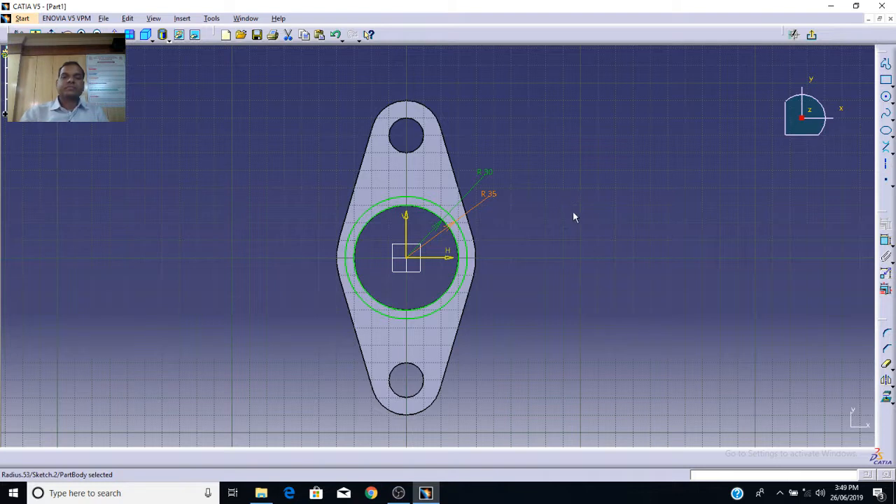
pyautogui.click(590, 394)
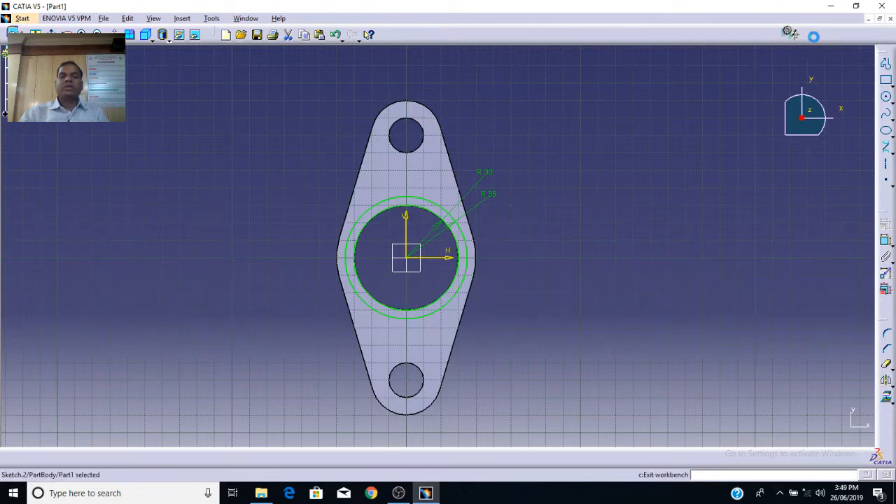
# Exit the circle sketch and start a new sketch on the yz plane
pyautogui.click(812, 37)
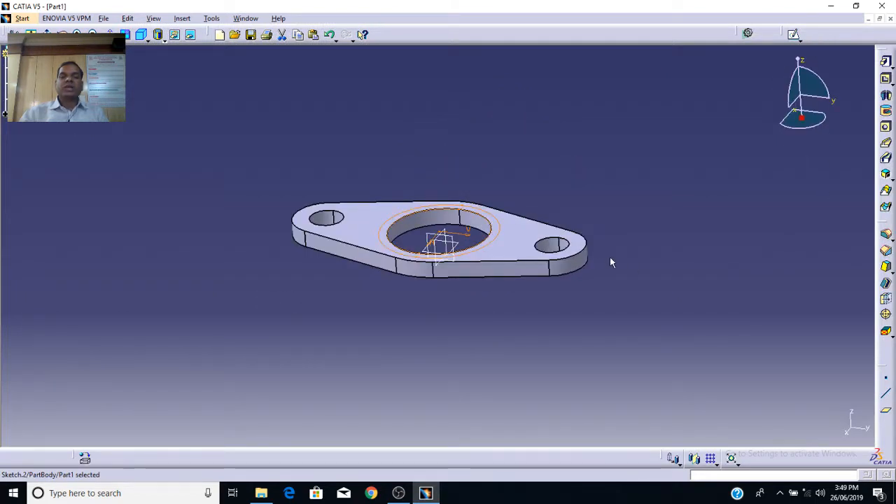
pyautogui.click(458, 242)
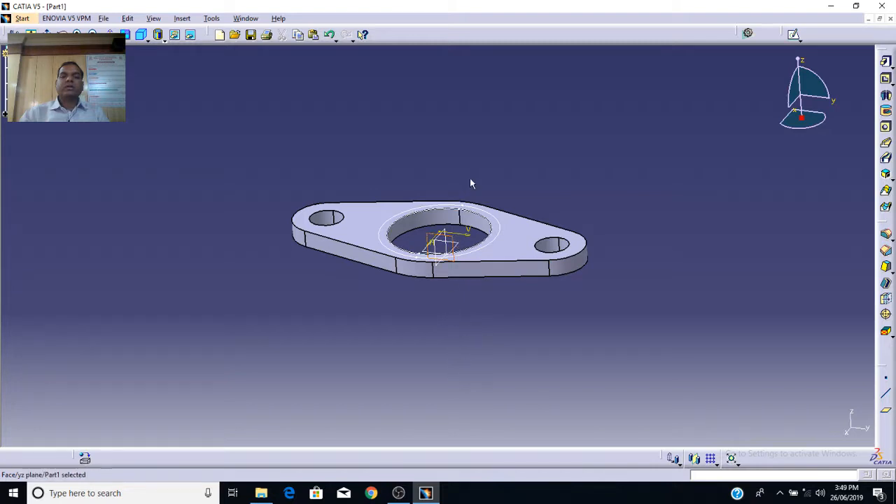
pyautogui.click(794, 35)
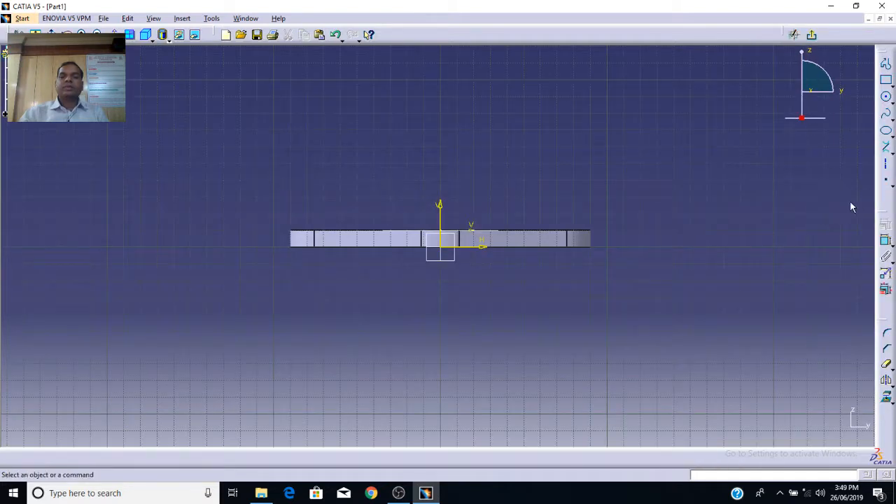
# Sketch a profile from the origin: vertical line about 90 mm up, tangent arc of about 50 mm radius, horizontal line about 80 mm toward positive y
pyautogui.moveTo(735, 208)
pyautogui.mouseDown(button='middle')
pyautogui.moveTo(715, 215)
pyautogui.moveTo(711, 255)
pyautogui.mouseUp(button='middle')
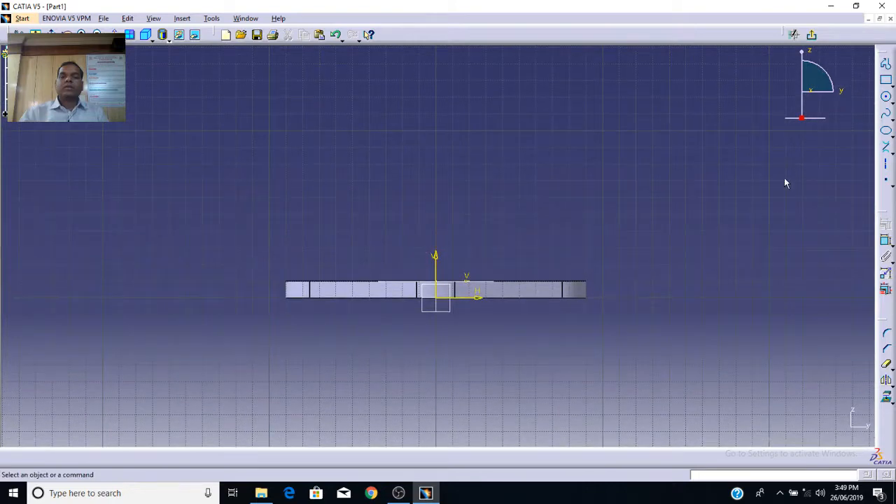
pyautogui.click(888, 67)
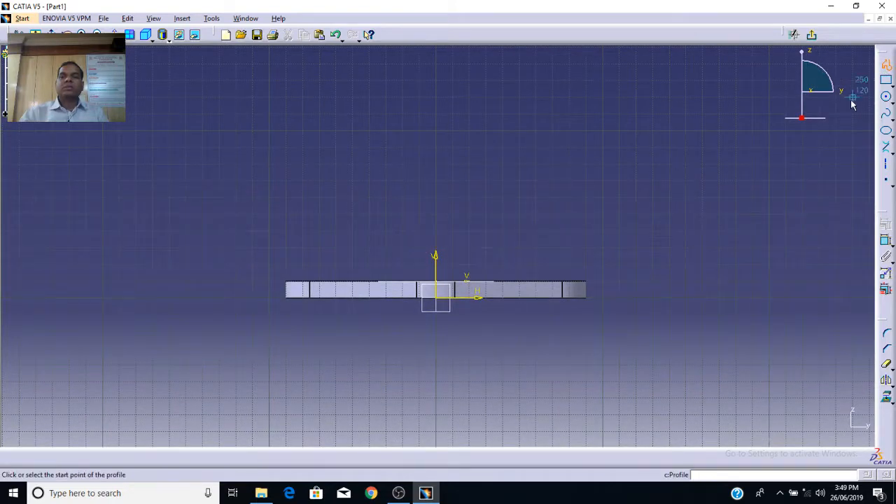
pyautogui.click(437, 299)
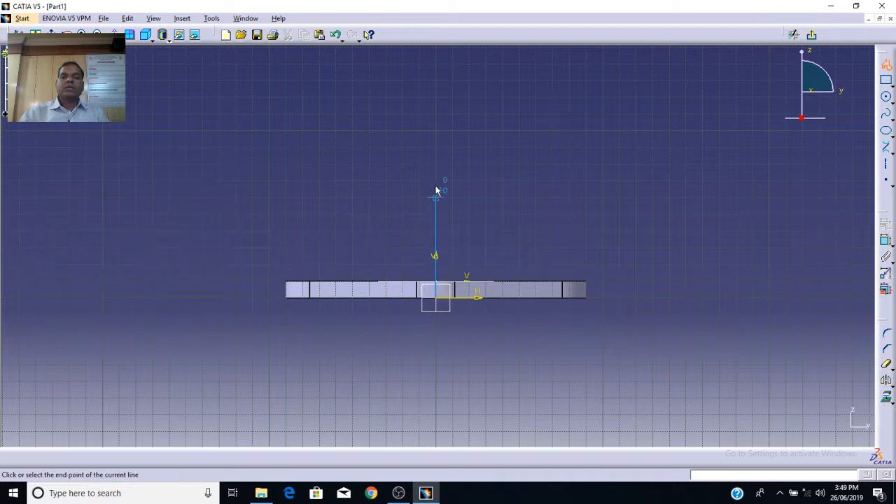
pyautogui.click(436, 150)
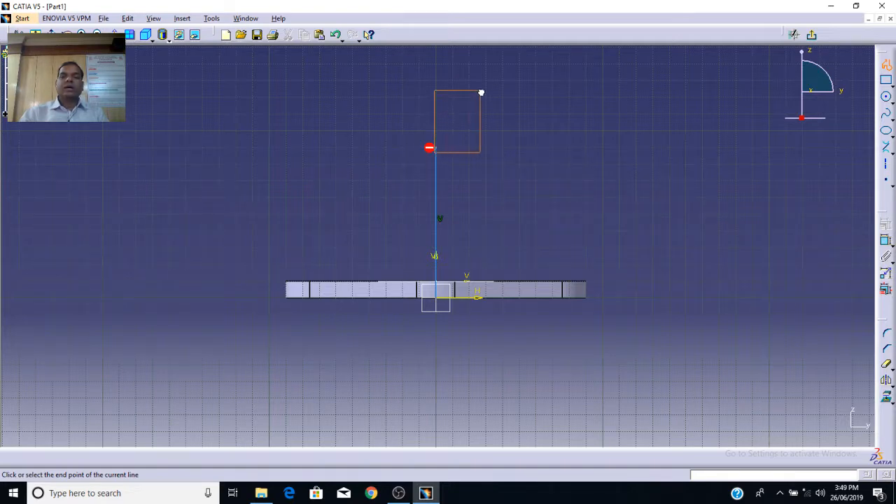
pyautogui.moveTo(481, 92); pyautogui.dragTo(483, 93)
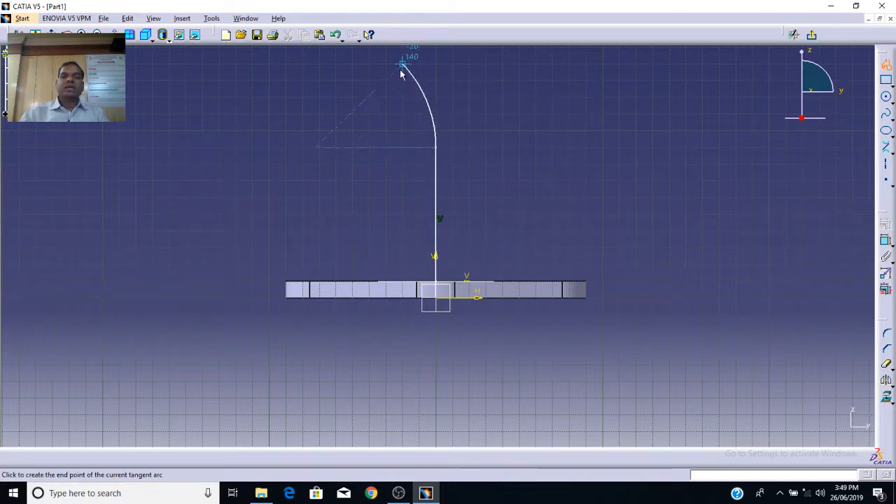
pyautogui.click(518, 65)
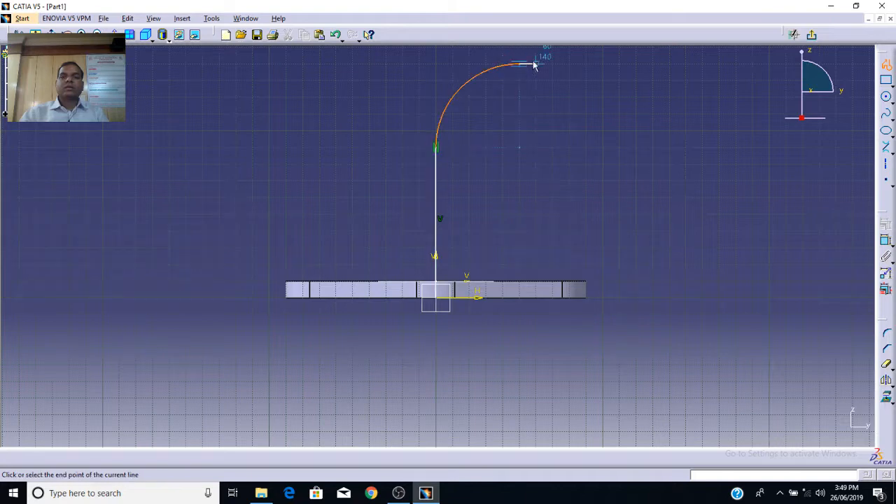
pyautogui.doubleClick(653, 62)
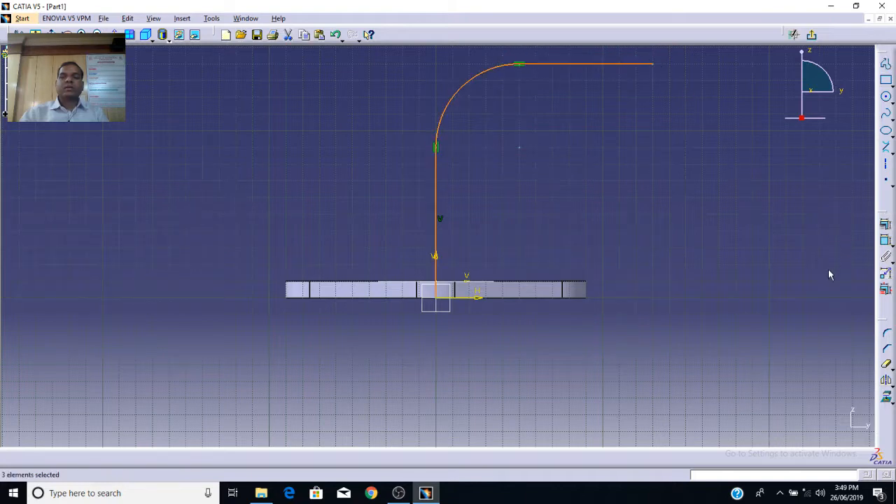
pyautogui.click(760, 241)
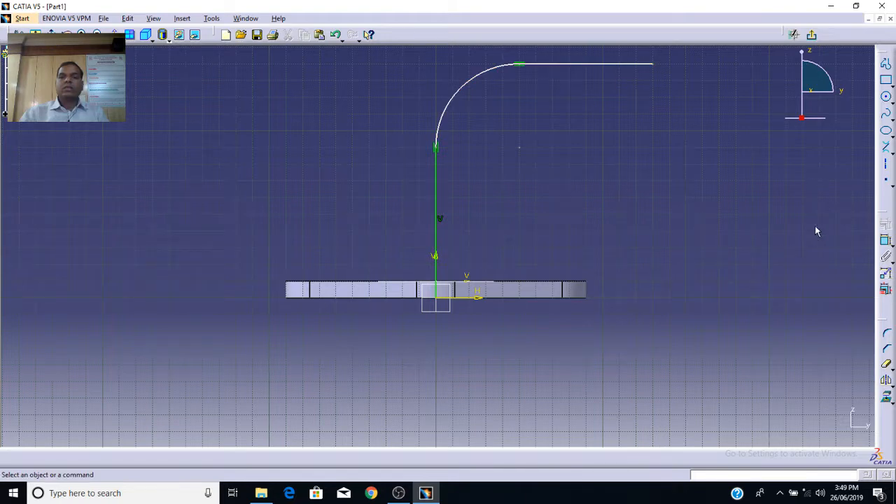
# Dimension the lengths of the vertical and horizontal lines and the radius of the connecting arc
pyautogui.click(885, 240)
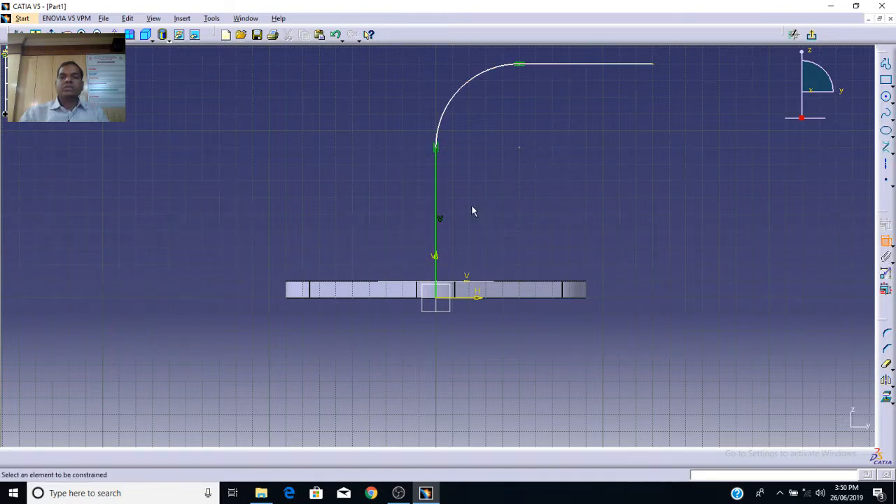
pyautogui.click(436, 189)
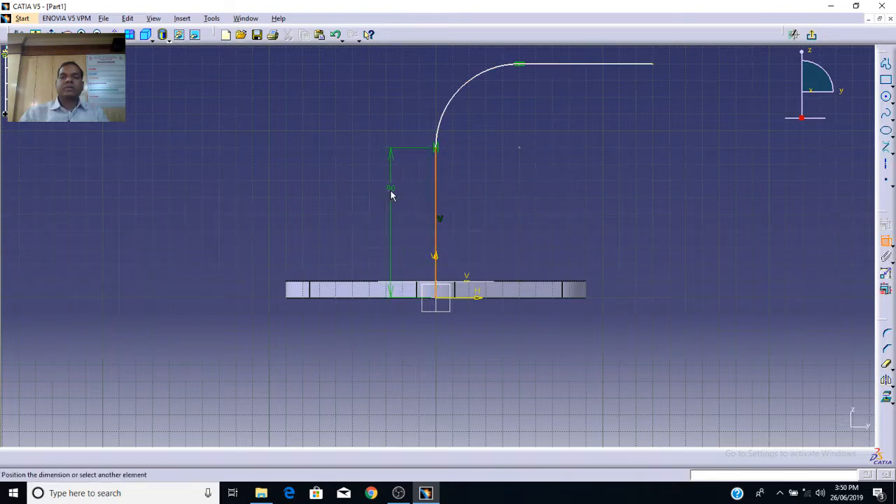
pyautogui.click(390, 192)
pyautogui.click(577, 64)
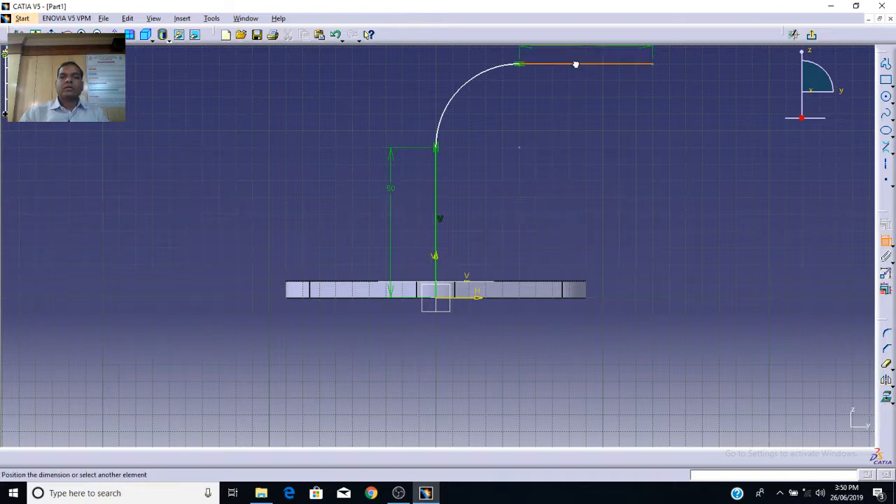
pyautogui.click(594, 98)
pyautogui.click(447, 103)
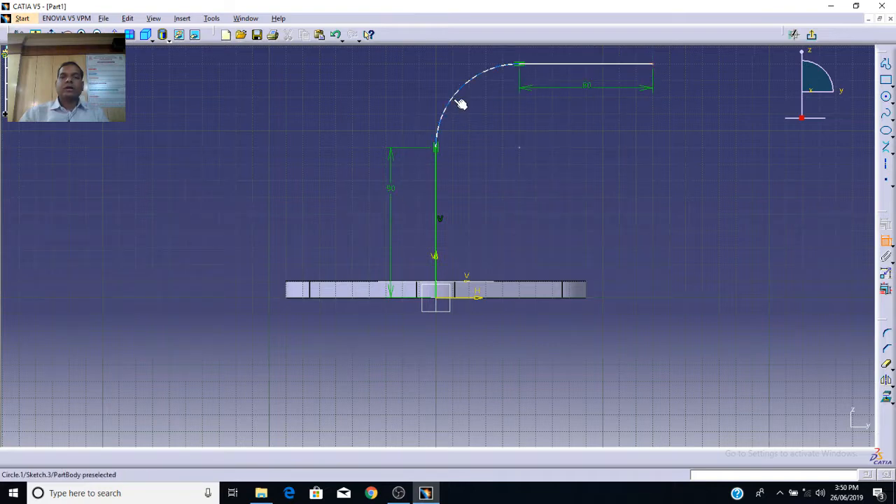
pyautogui.click(519, 133)
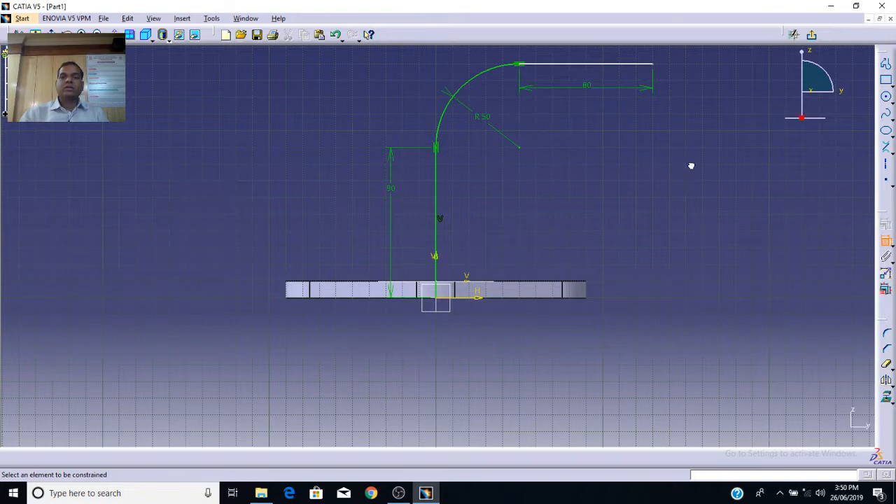
# Try setting the horizontal line's length to 90 mm and dimensioning its height from the horizontal axis
pyautogui.doubleClick(589, 87)
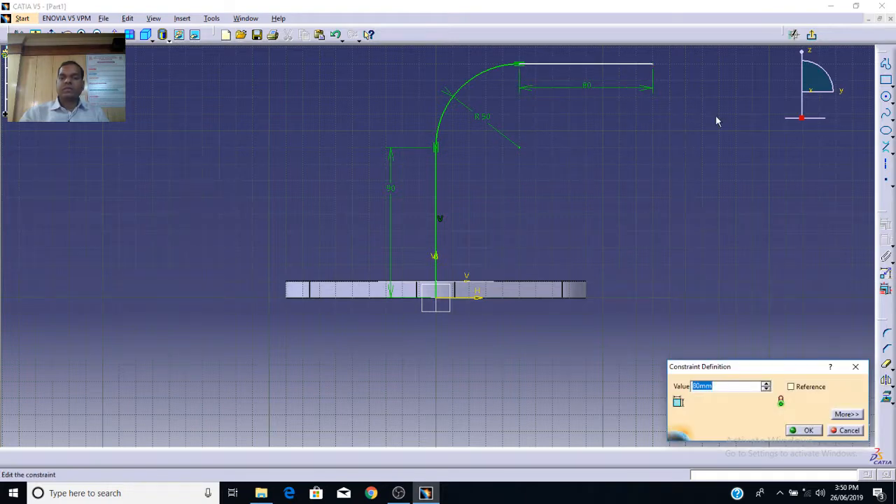
pyautogui.write('90')
pyautogui.press('Return')
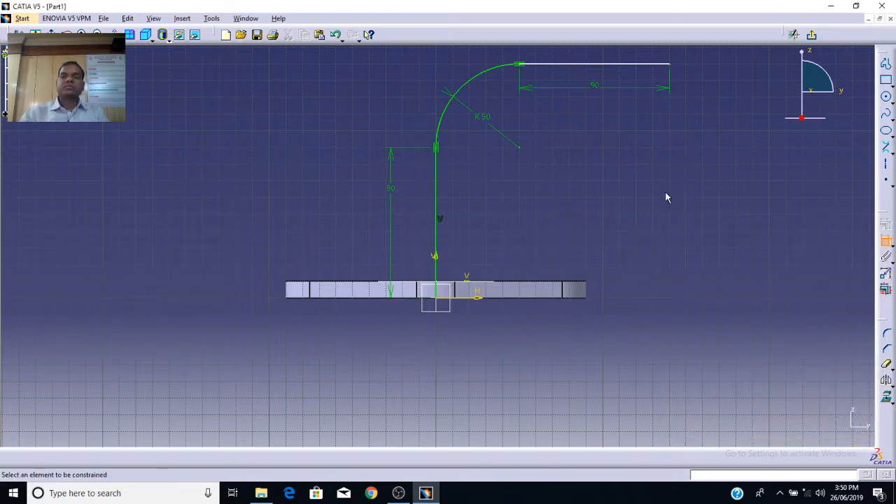
pyautogui.click(620, 64)
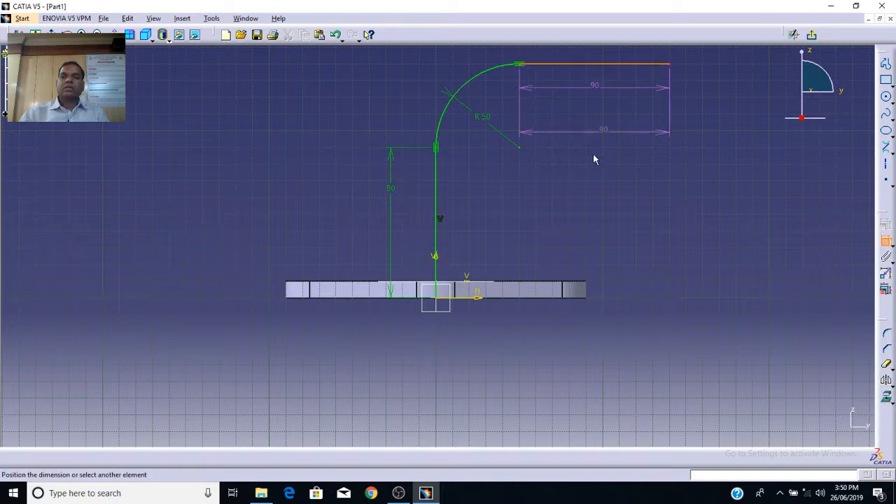
pyautogui.click(477, 297)
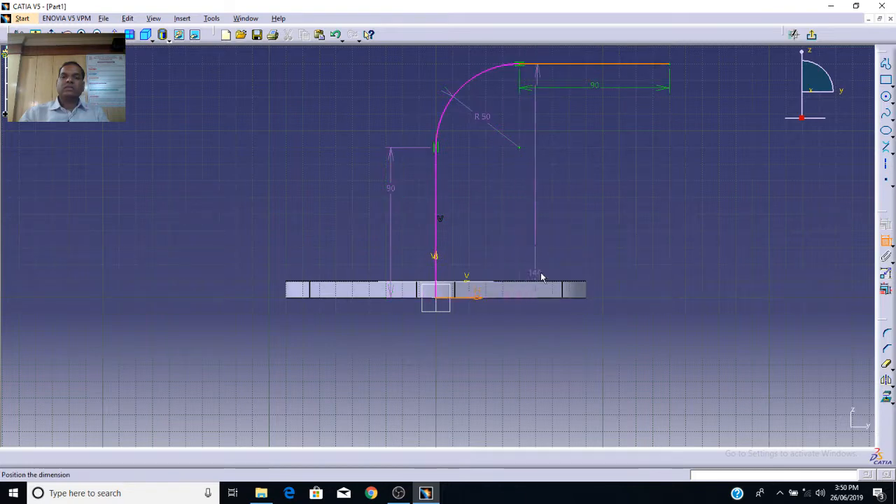
pyautogui.click(886, 245)
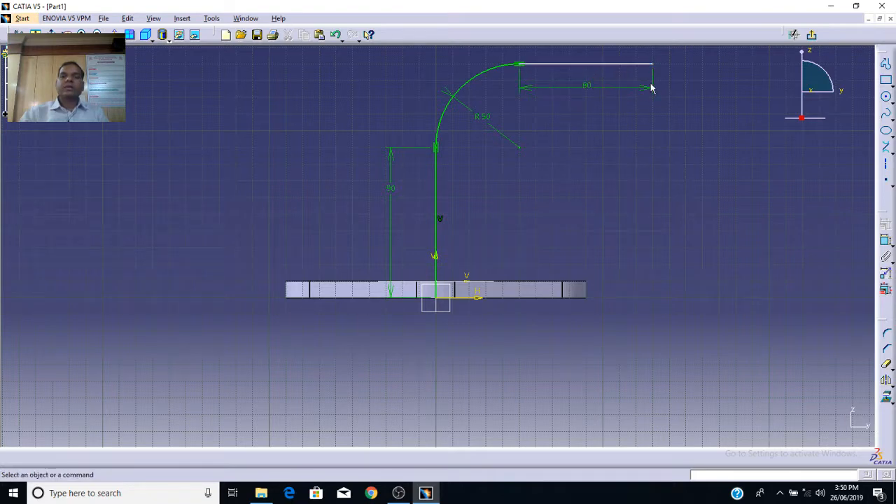
# Dimension the horizontal distance from the vertical line to the free end of the horizontal line, and exit the sketch
pyautogui.click(885, 241)
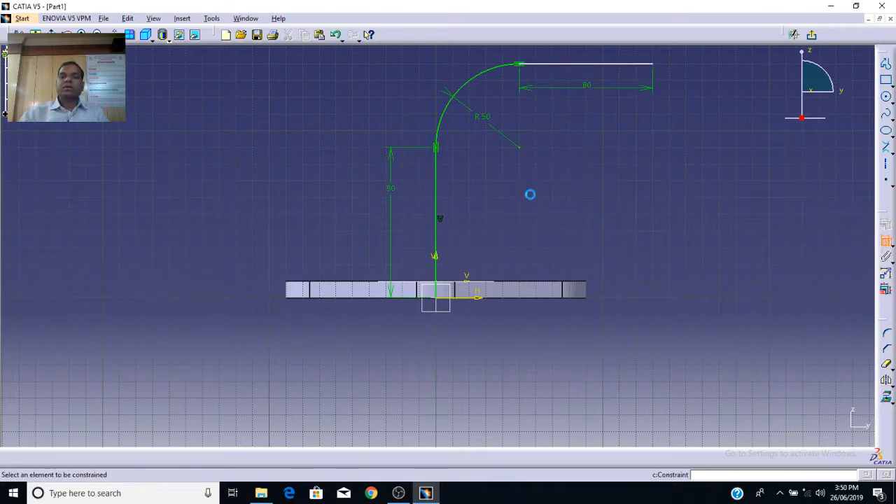
pyautogui.click(444, 180)
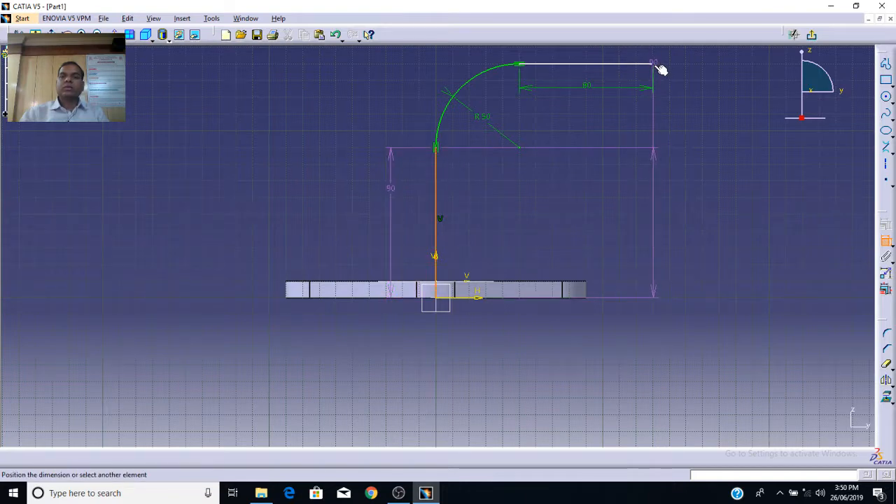
pyautogui.click(657, 66)
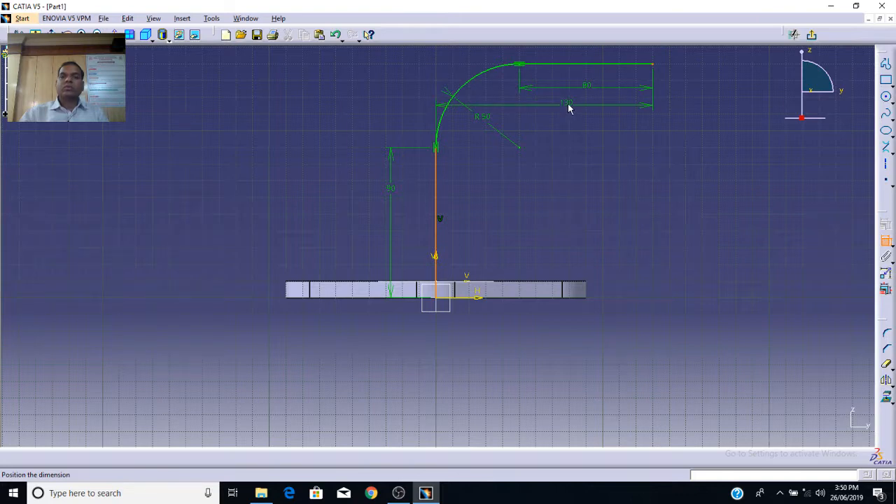
pyautogui.click(569, 108)
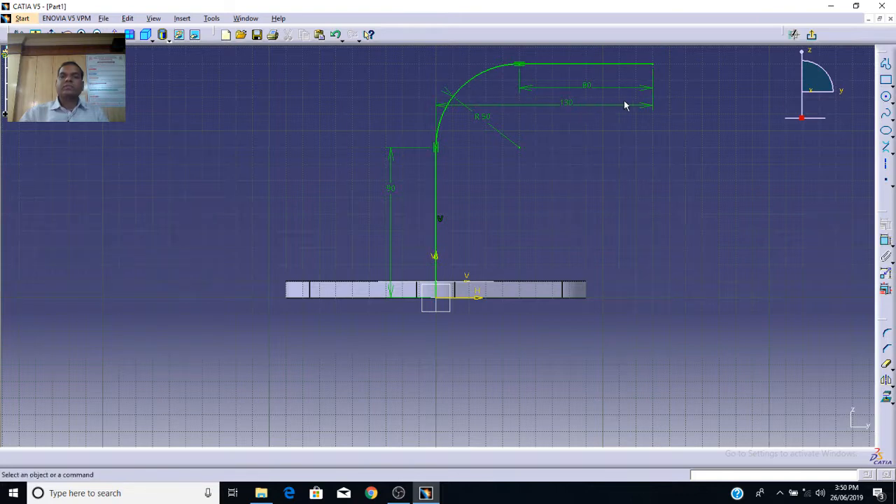
pyautogui.click(811, 35)
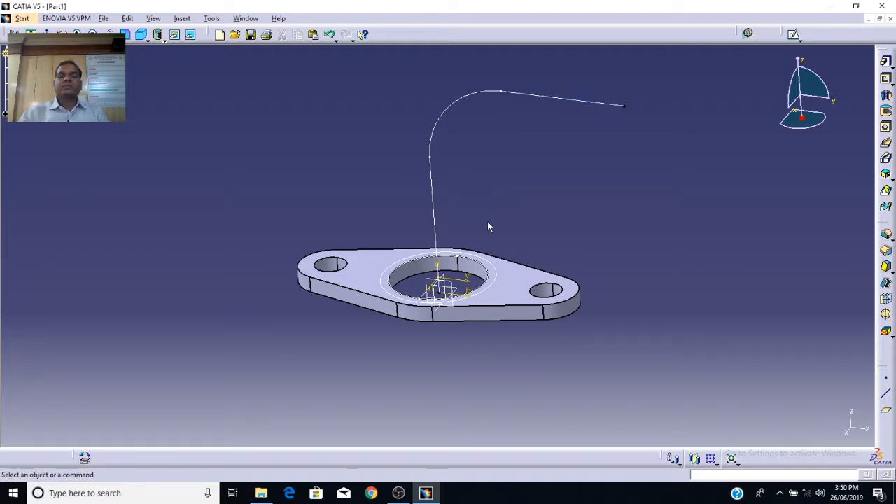
pyautogui.click(519, 97)
pyautogui.click(490, 261)
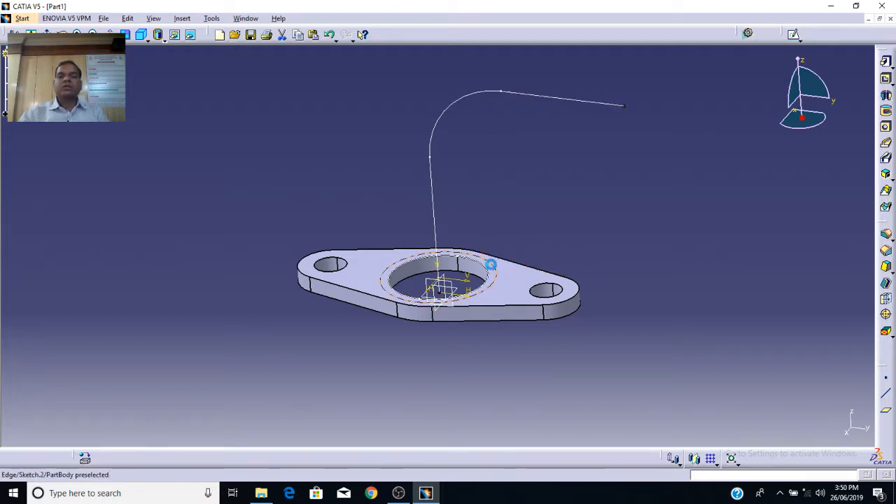
pyautogui.click(668, 182)
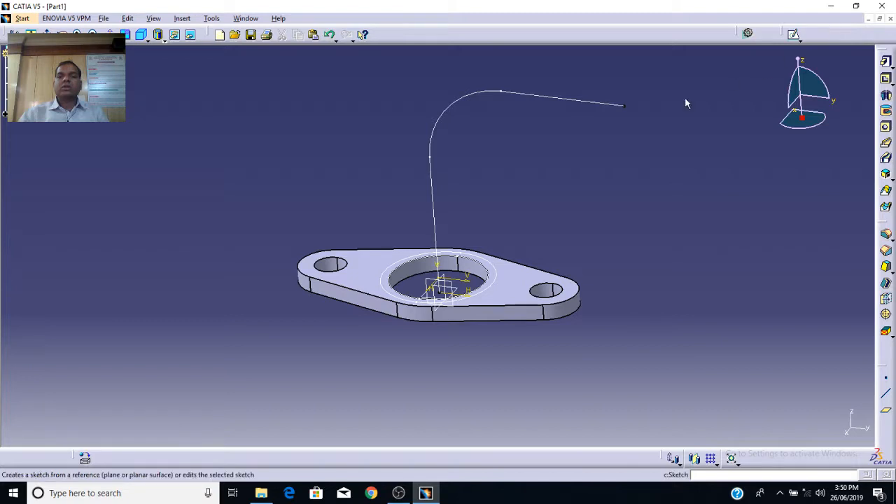
# Create a rib that sweeps the ring profile sketch on the plate along the bent centre curve, with Keep angle profile control
pyautogui.click(887, 145)
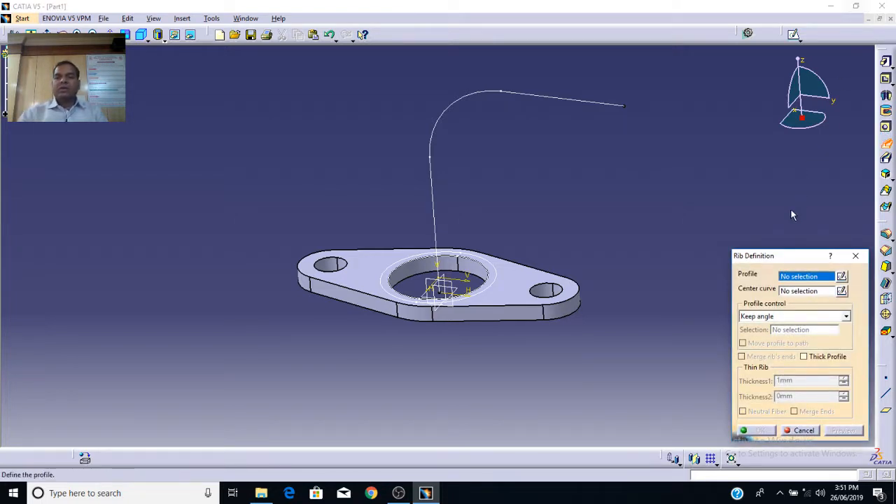
pyautogui.moveTo(774, 256); pyautogui.dragTo(722, 144)
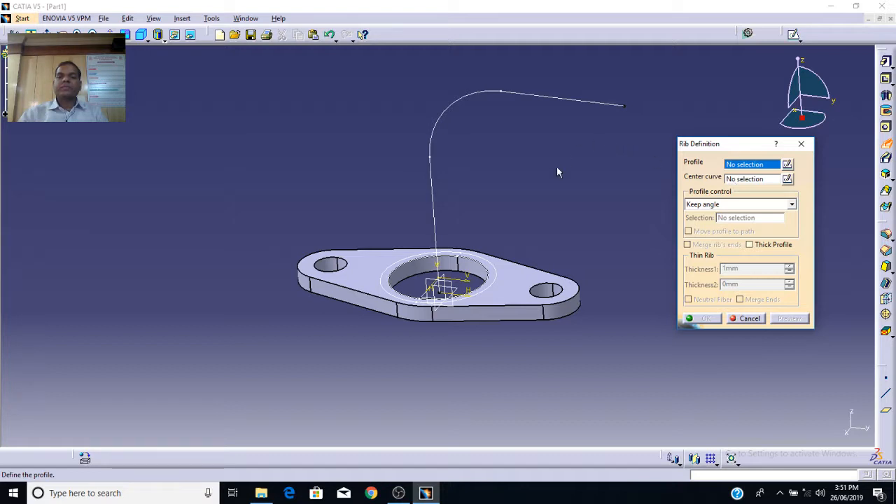
pyautogui.click(503, 280)
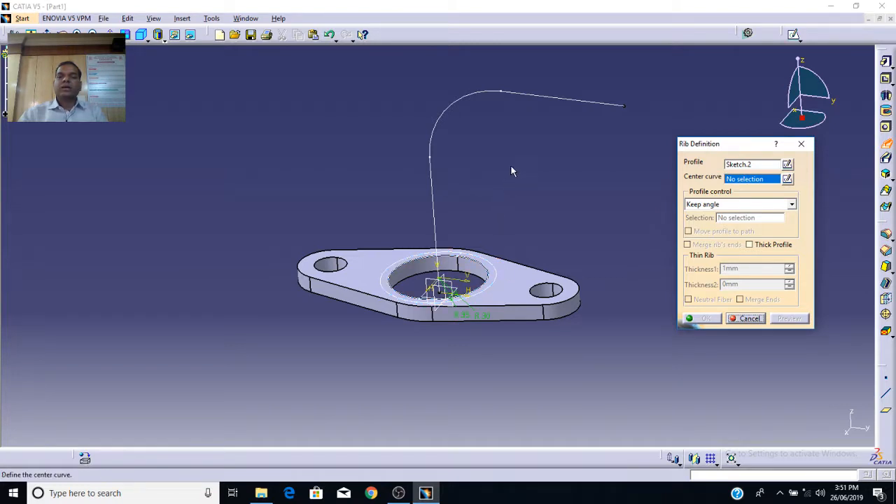
pyautogui.click(530, 99)
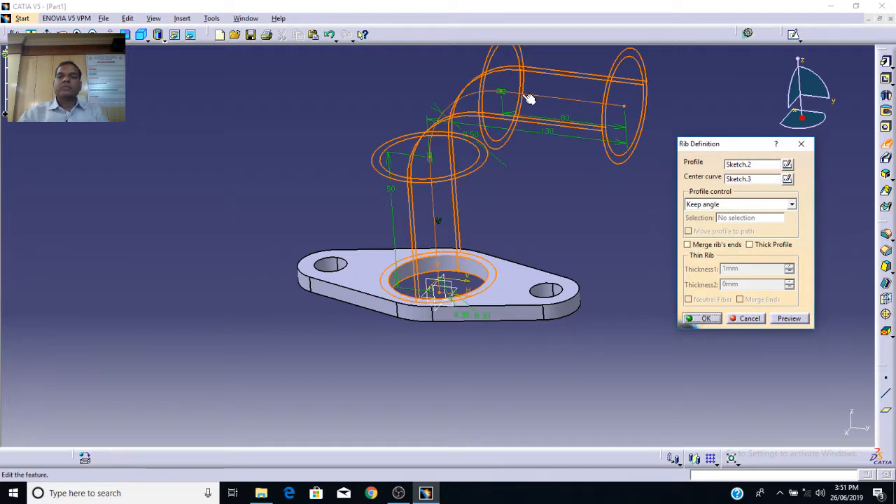
pyautogui.click(706, 319)
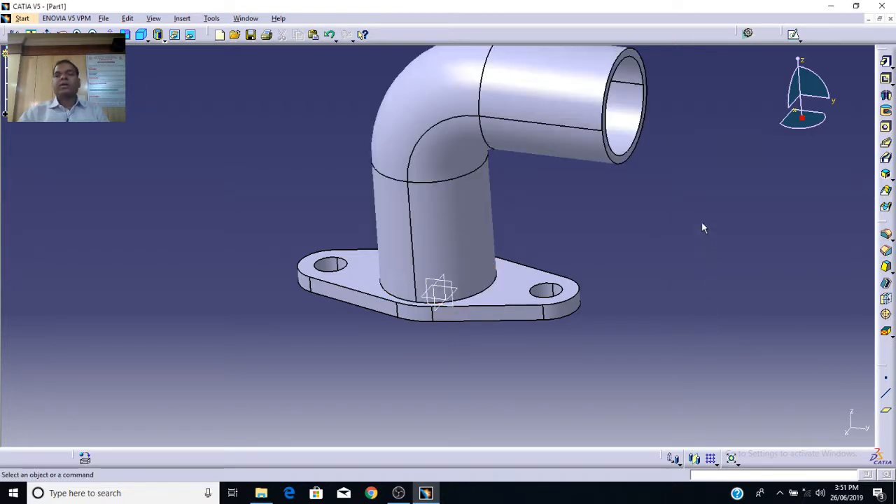
# Inspect the finished pipe elbow, show the specification tree and go through the pad's sketch and the rib's two sketches
pyautogui.moveTo(701, 222); pyautogui.dragTo(707, 252, button='middle')
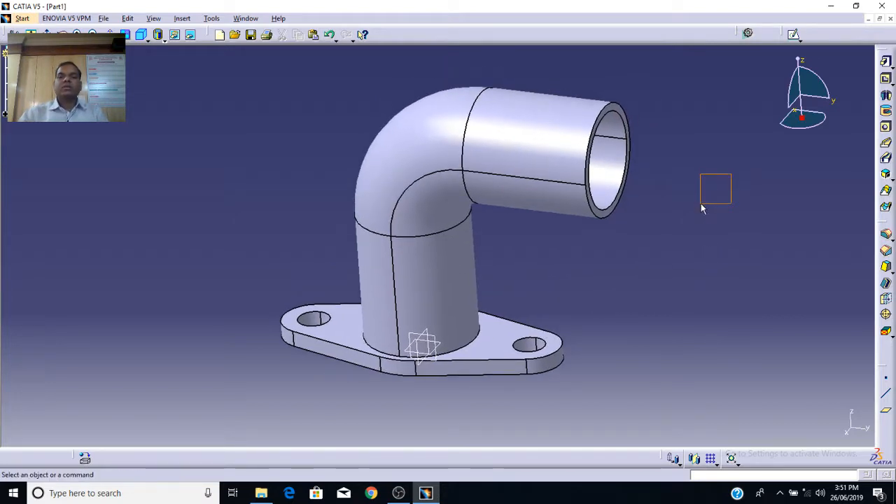
pyautogui.moveTo(703, 203); pyautogui.dragTo(561, 239, button='middle')
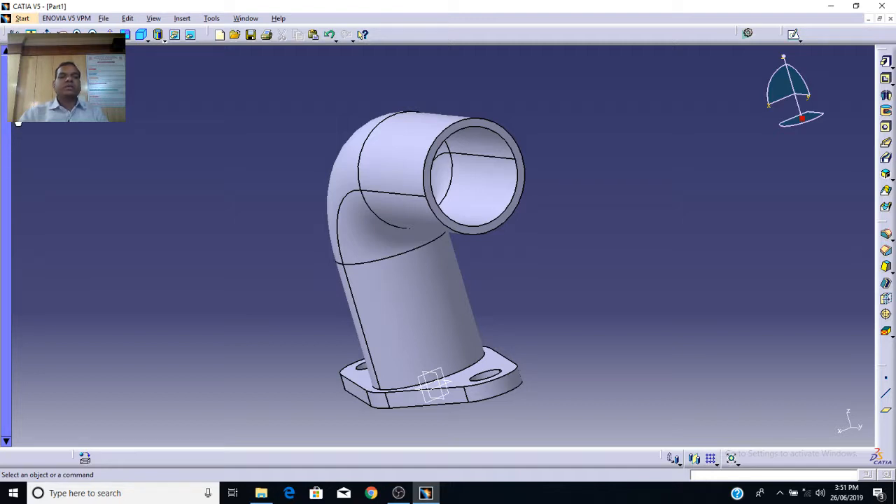
pyautogui.press('F3')
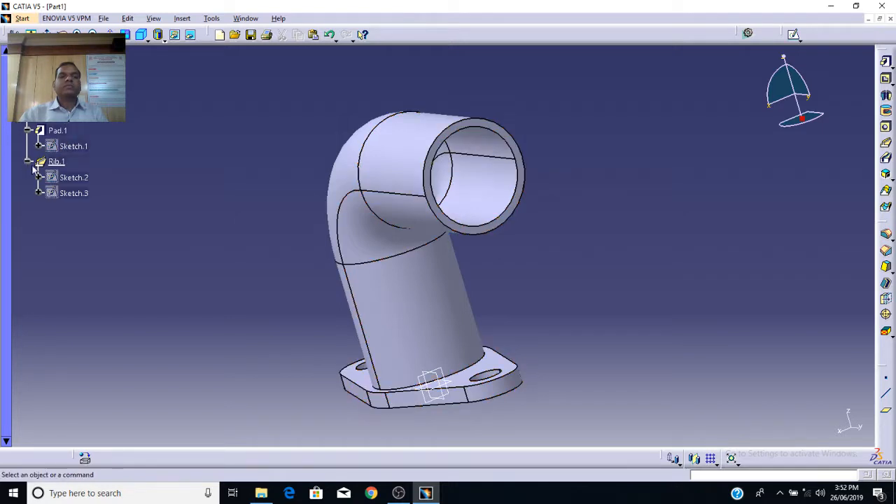
pyautogui.click(75, 149)
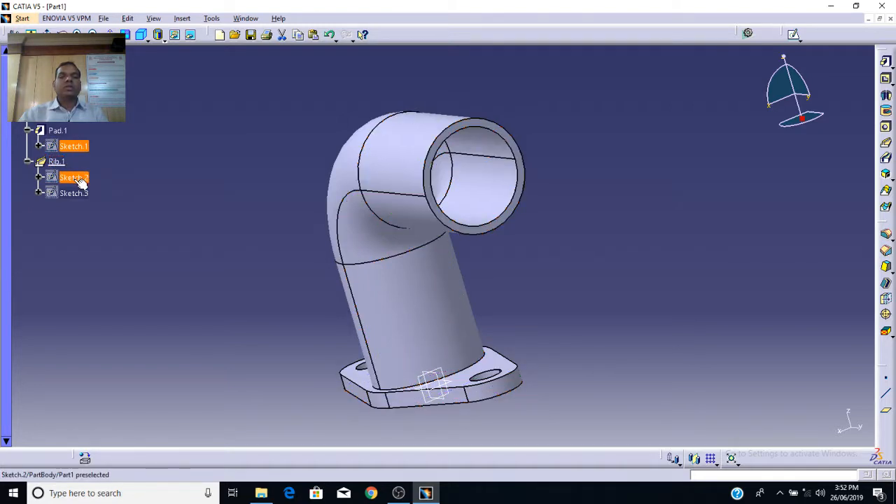
pyautogui.click(78, 179)
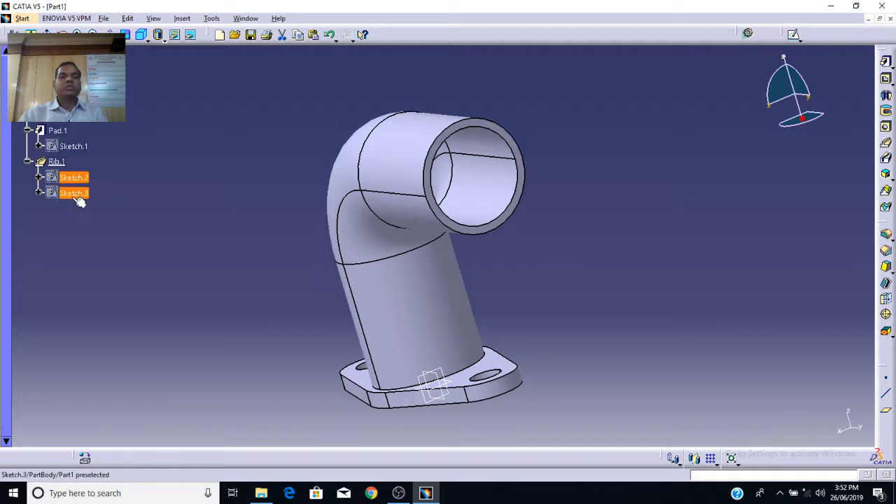
pyautogui.click(79, 196)
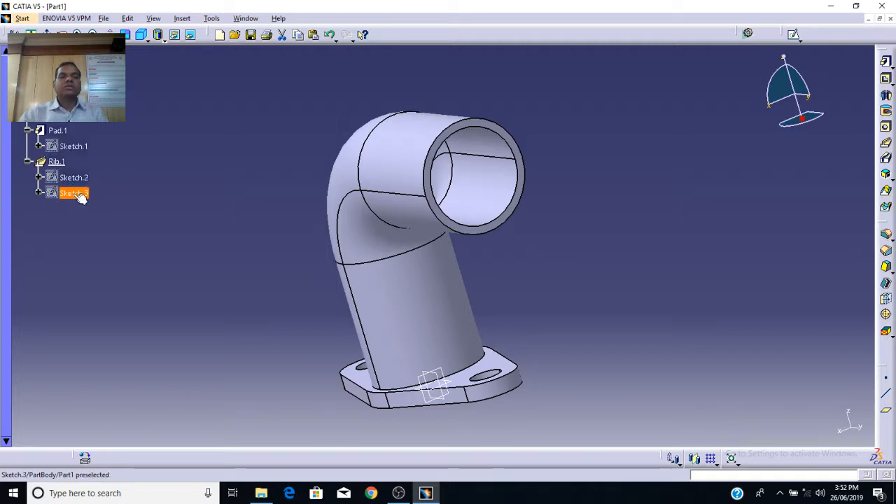
# Open the base flange's Sketch.1 to examine its profile and dimensions, and return to the part
pyautogui.click(104, 163)
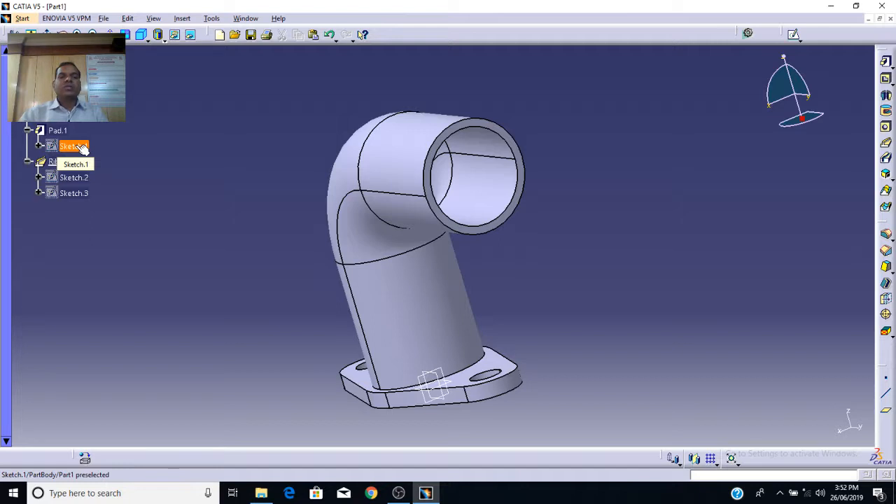
pyautogui.doubleClick(82, 148)
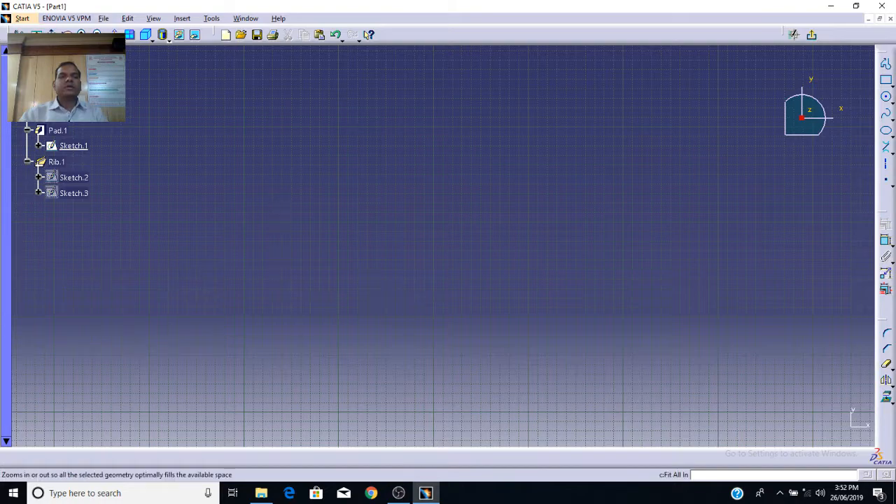
pyautogui.click(35, 35)
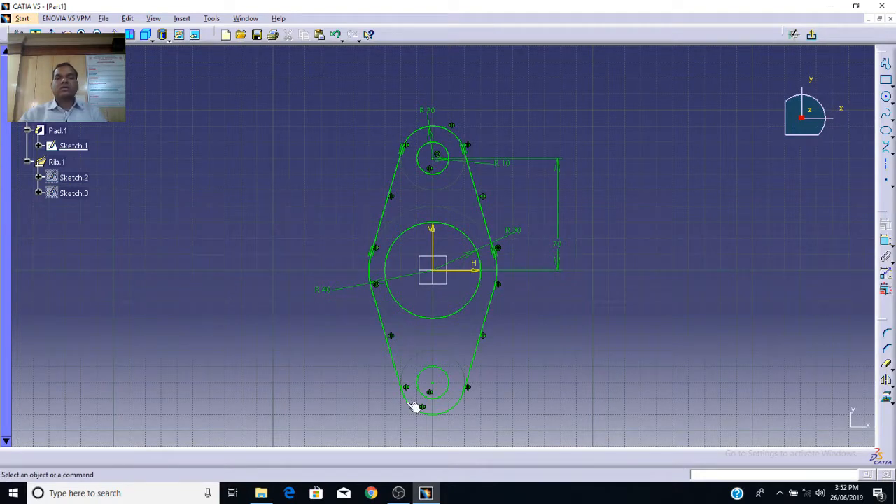
pyautogui.click(814, 36)
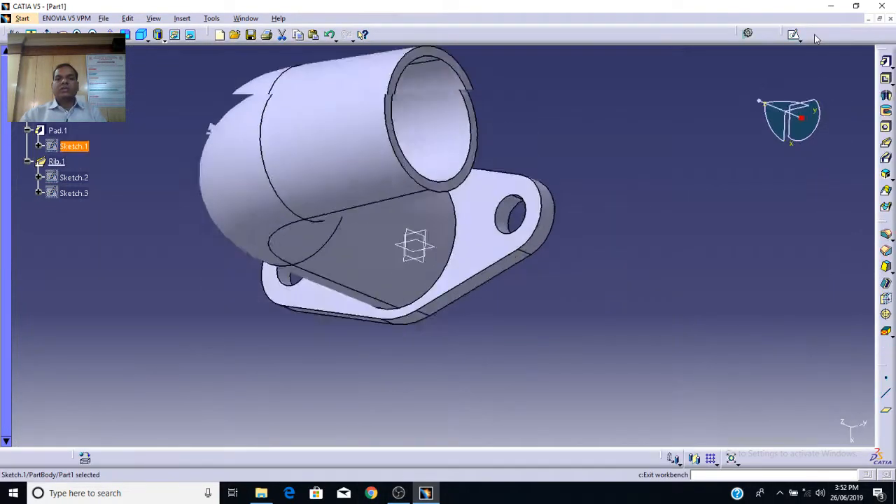
pyautogui.click(128, 238)
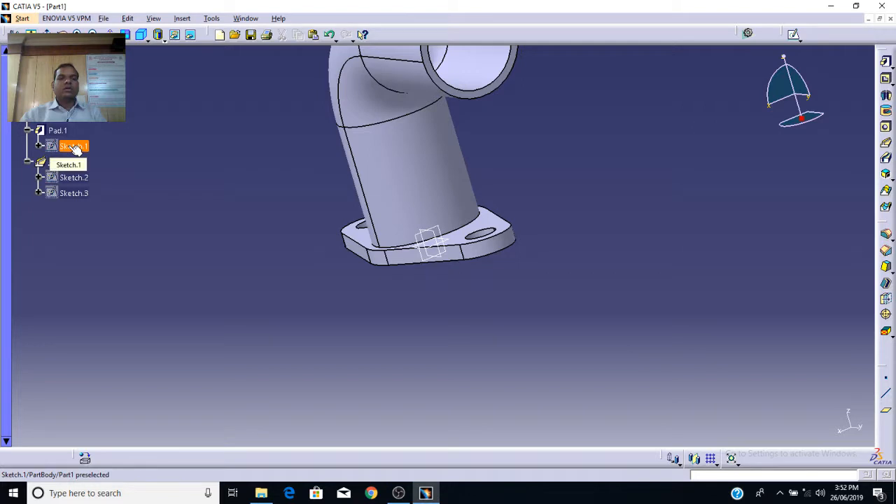
# Copy the base flange's Sketch.1 and paste it onto the open end face of the bent pipe
pyautogui.moveTo(549, 191); pyautogui.dragTo(562, 252, button='middle')
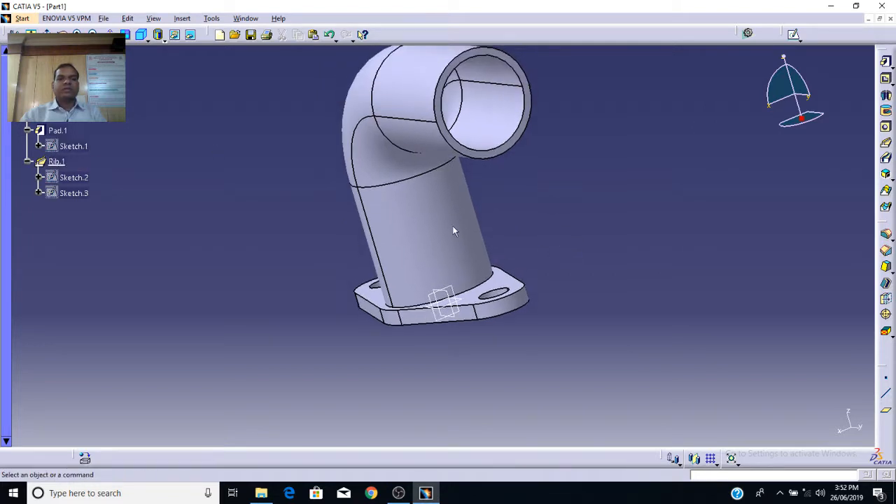
pyautogui.rightClick(72, 149)
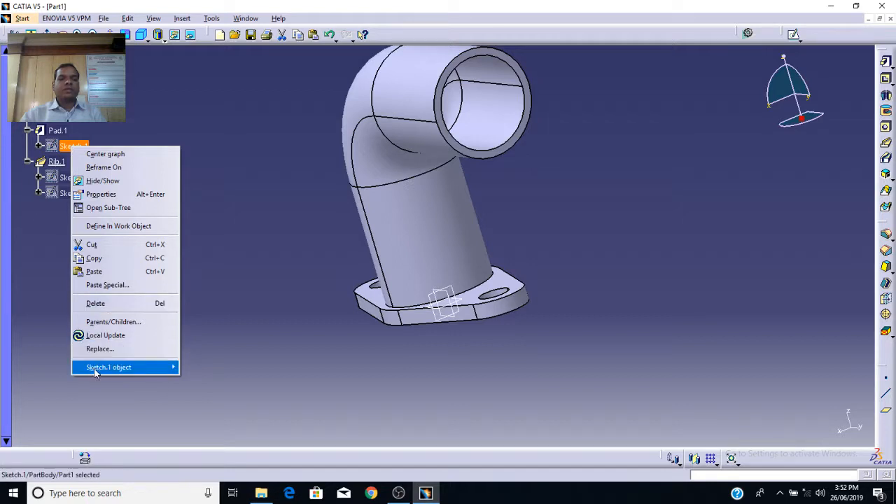
pyautogui.moveTo(96, 373)
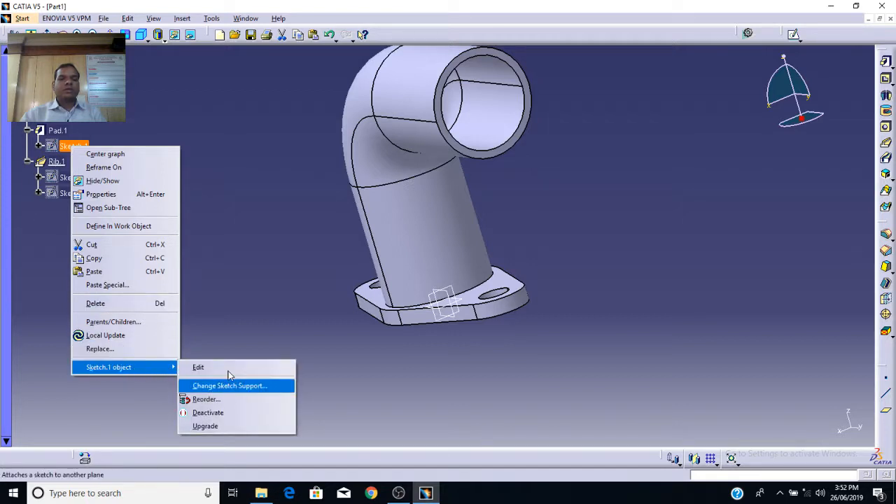
pyautogui.click(202, 316)
pyautogui.rightClick(78, 148)
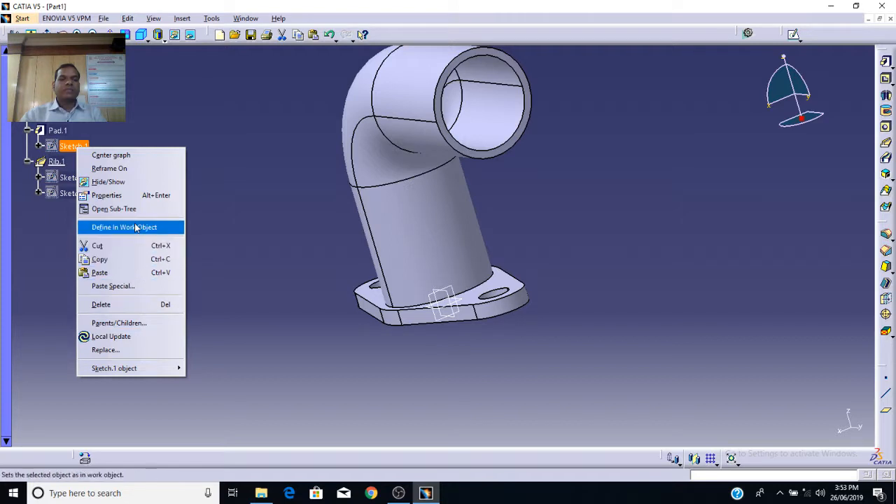
pyautogui.click(126, 258)
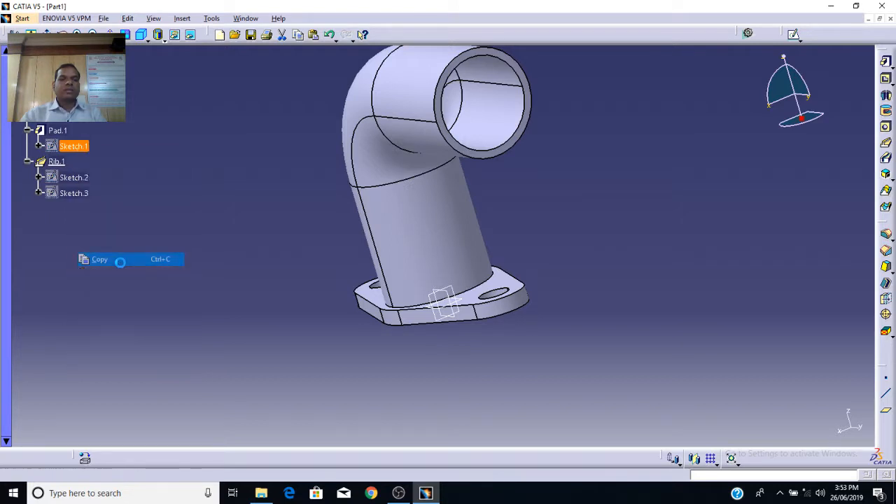
pyautogui.rightClick(459, 64)
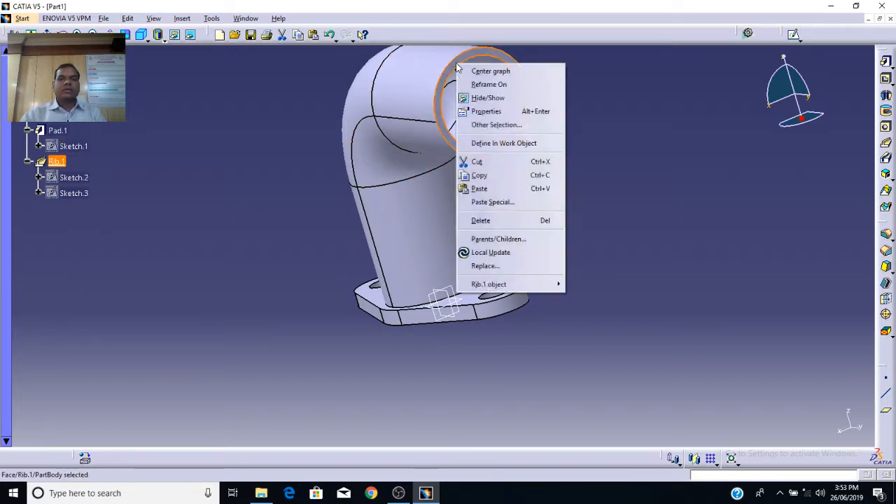
pyautogui.click(479, 189)
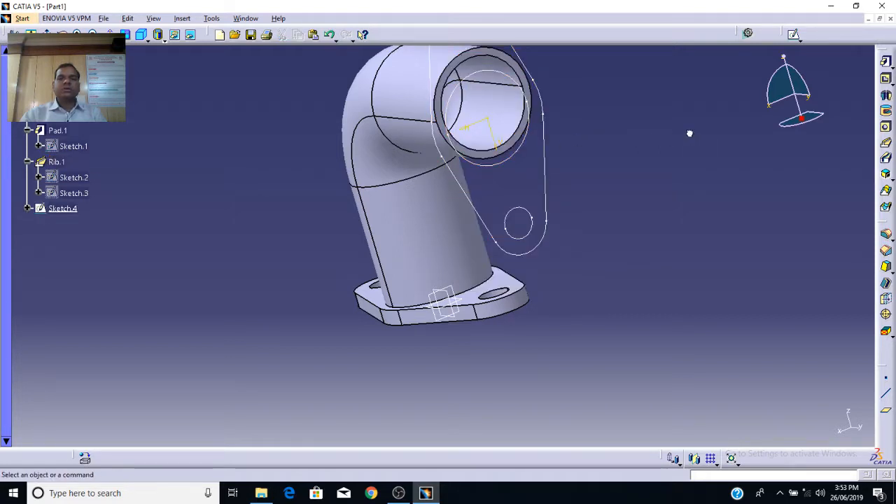
# Undo pasting the flange sketch onto the pipe's end face
pyautogui.moveTo(673, 184); pyautogui.dragTo(650, 211, button='middle')
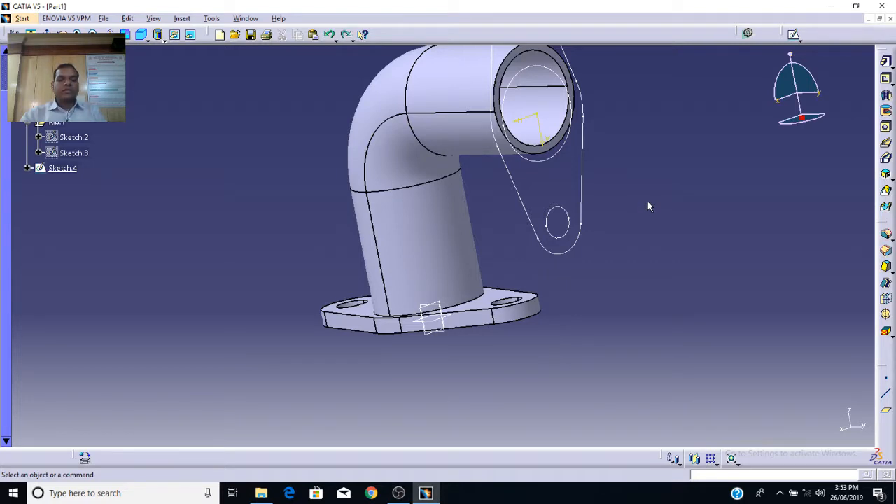
pyautogui.hotkey('ctrl', 'z')
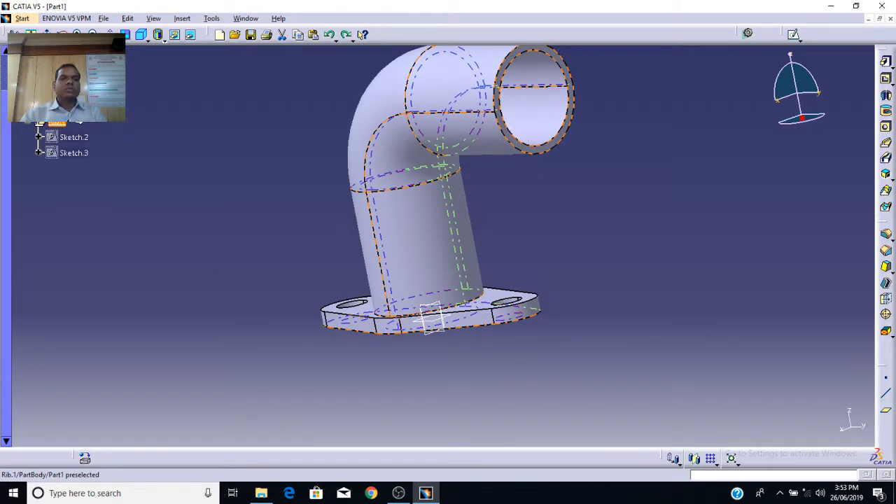
pyautogui.press('Escape')
pyautogui.rightClick(73, 118)
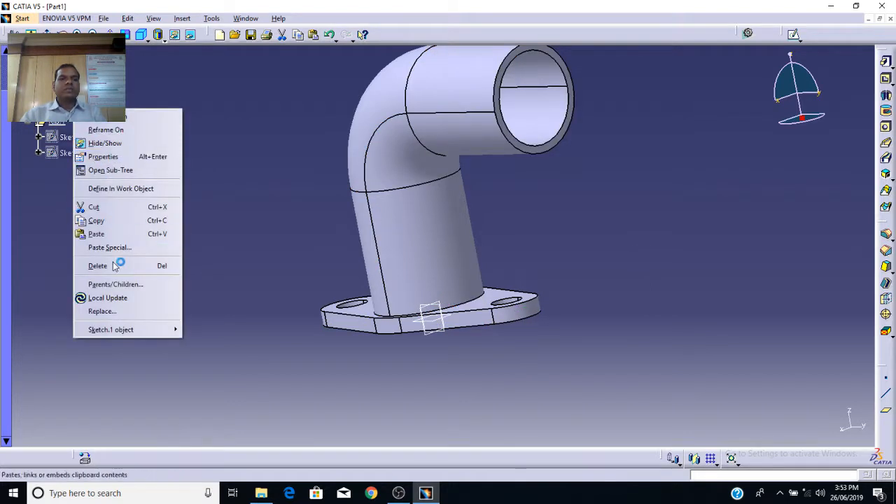
pyautogui.moveTo(125, 331)
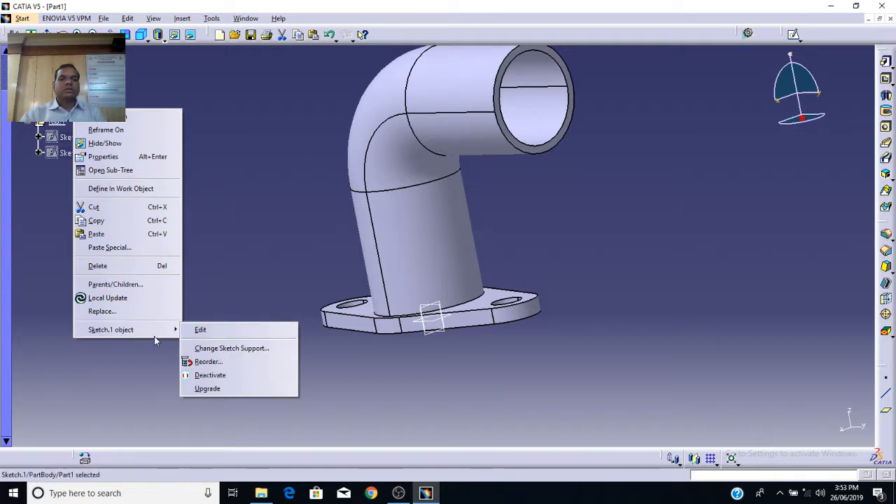
pyautogui.click(220, 350)
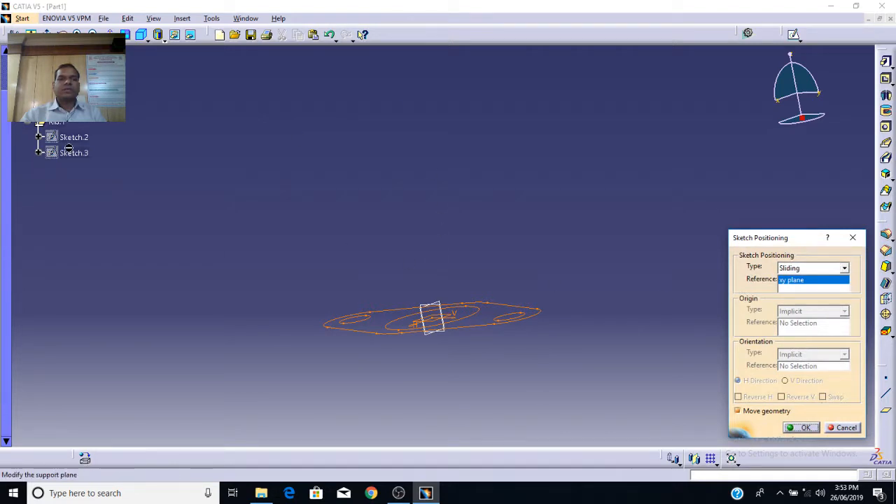
pyautogui.click(846, 428)
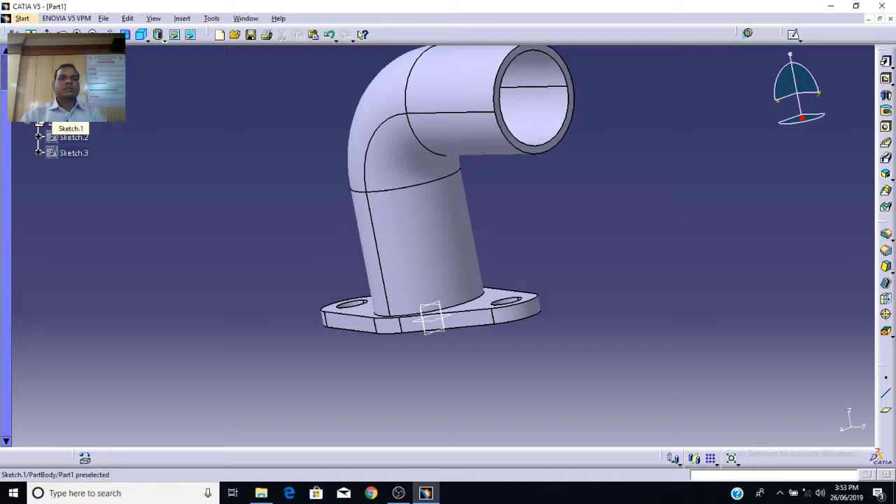
pyautogui.rightClick(70, 121)
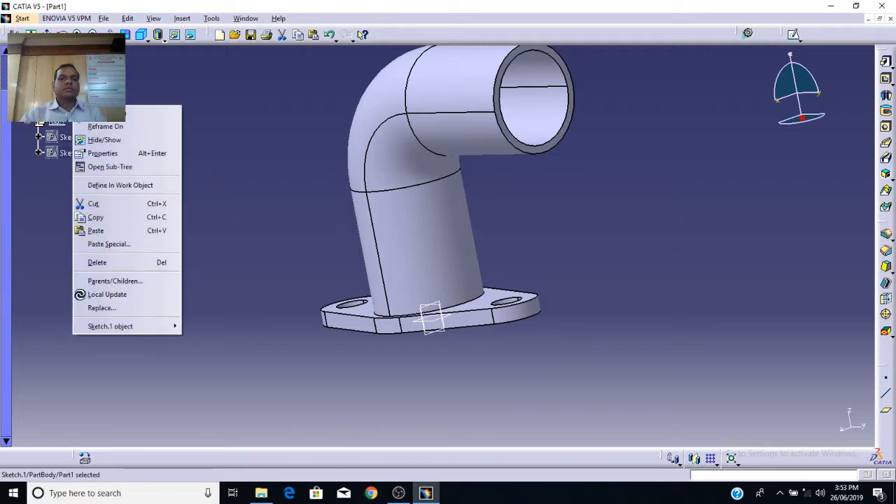
pyautogui.moveTo(123, 328)
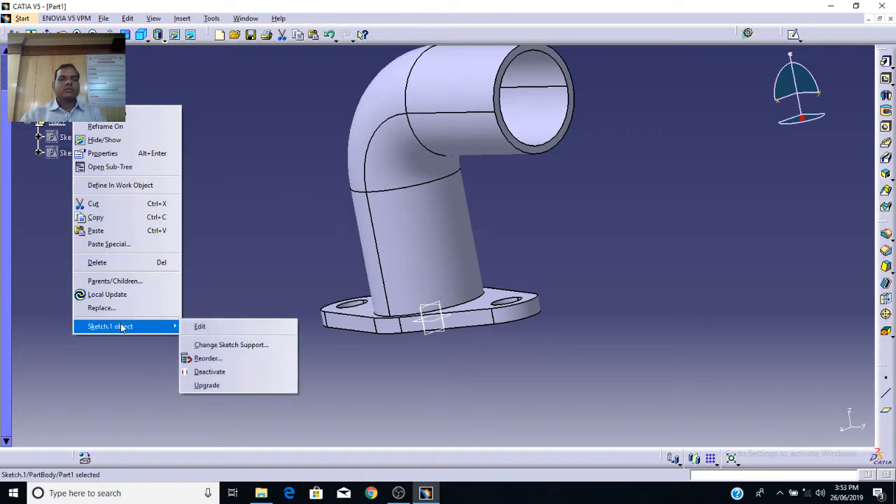
pyautogui.click(173, 100)
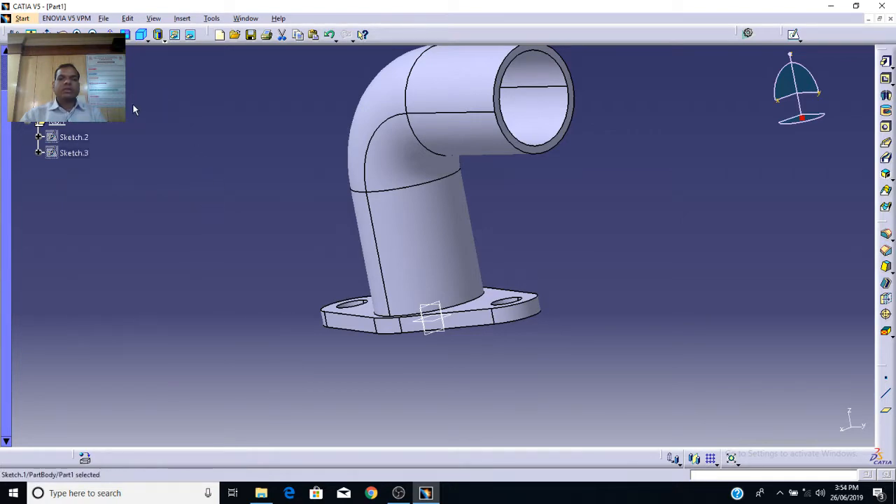
pyautogui.doubleClick(74, 106)
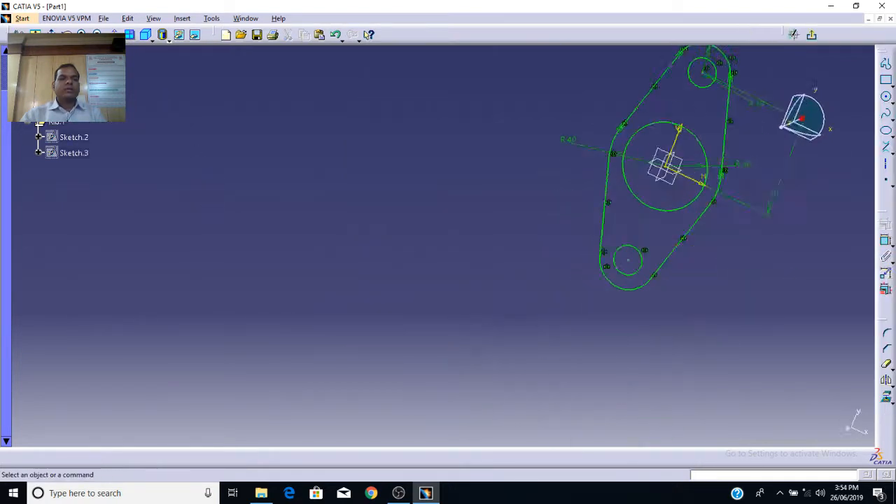
pyautogui.rightClick(65, 107)
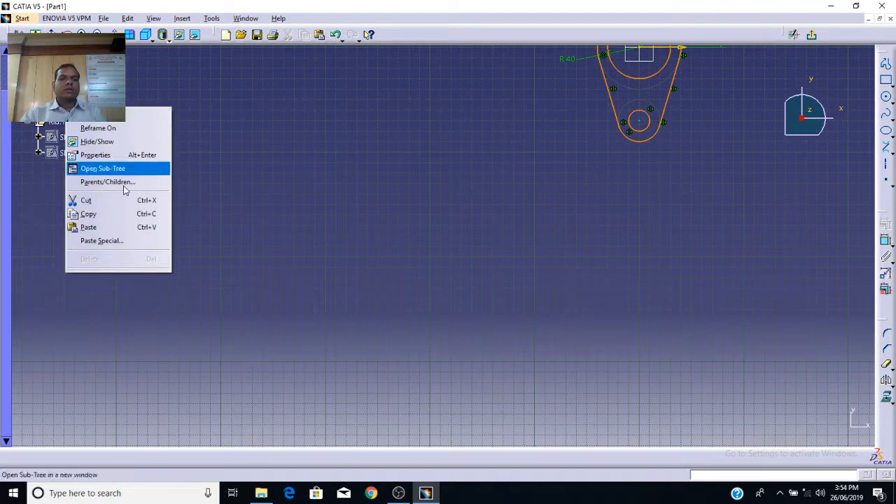
pyautogui.click(326, 191)
pyautogui.doubleClick(66, 91)
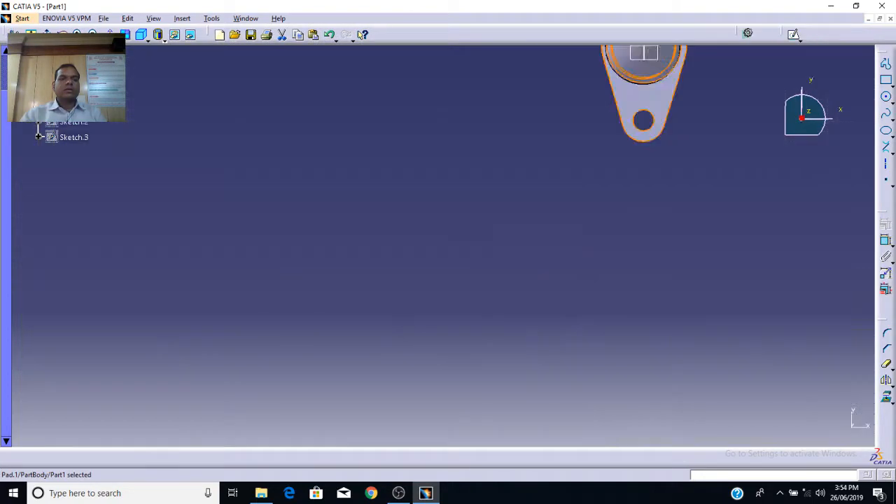
pyautogui.click(155, 115)
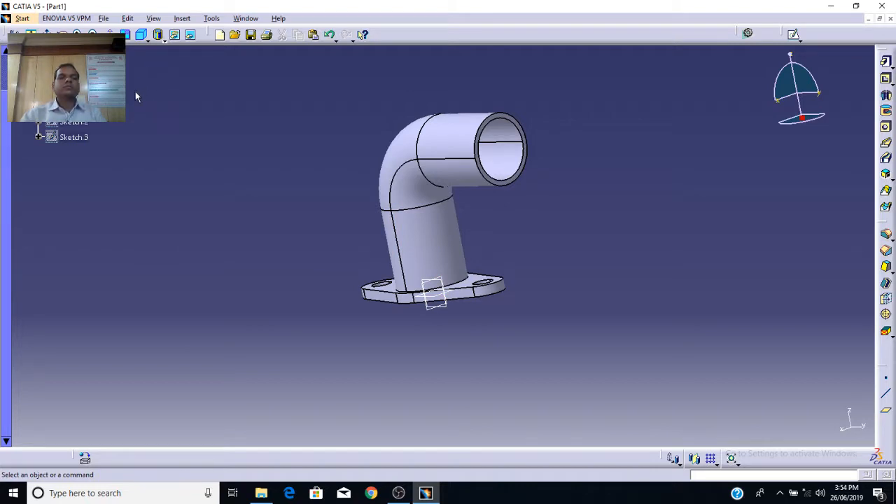
pyautogui.click(79, 137)
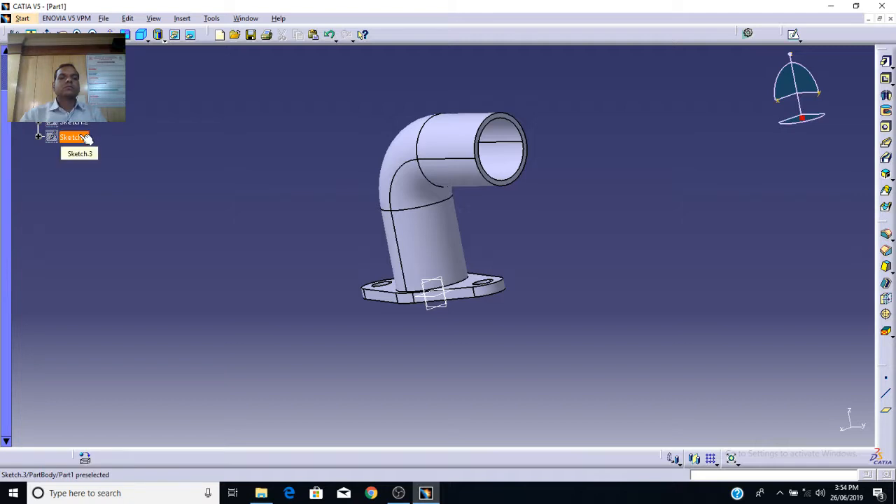
pyautogui.rightClick(59, 91)
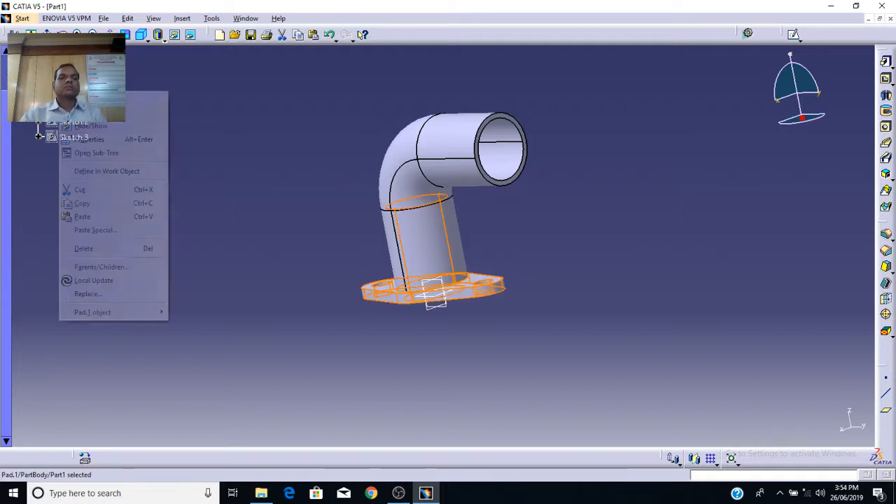
pyautogui.click(158, 75)
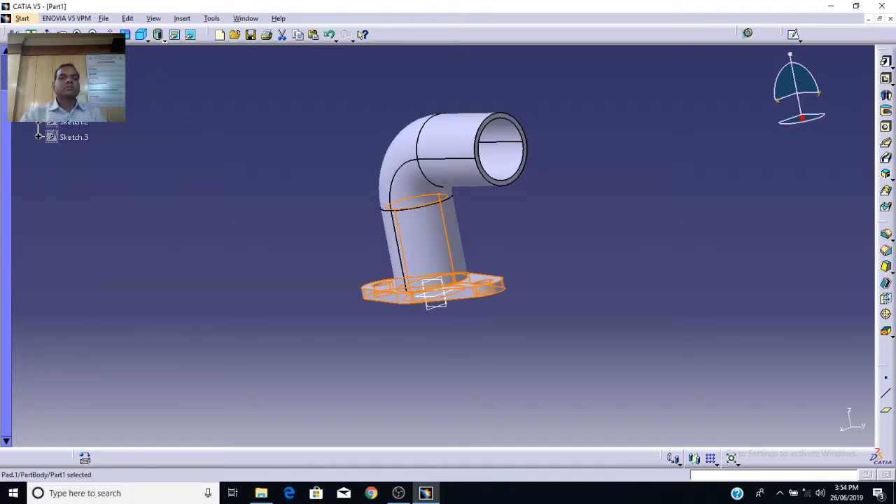
pyautogui.rightClick(59, 91)
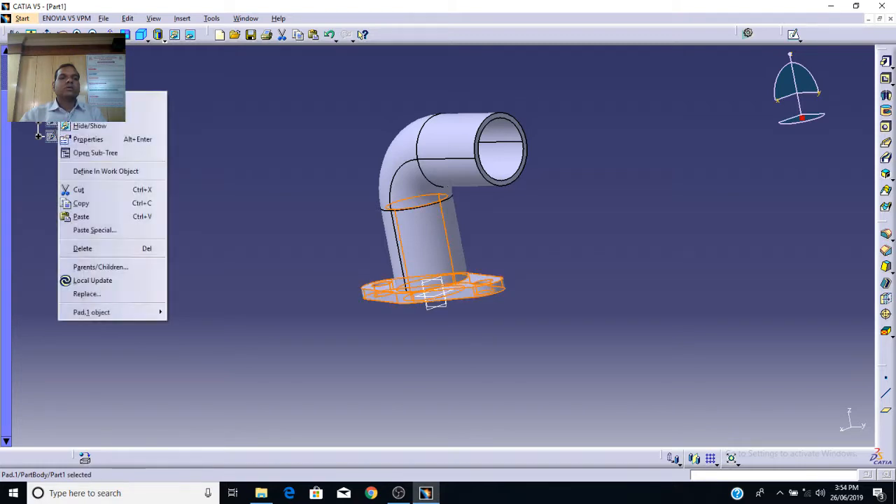
pyautogui.moveTo(163, 313)
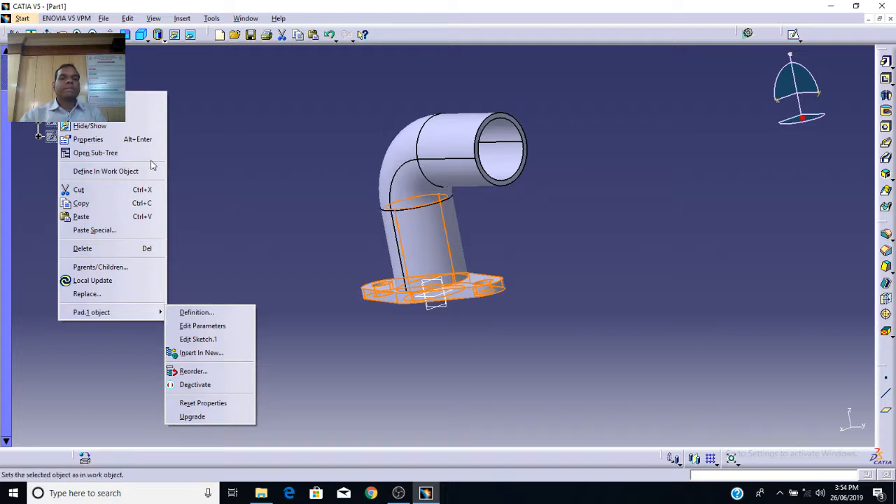
pyautogui.click(50, 104)
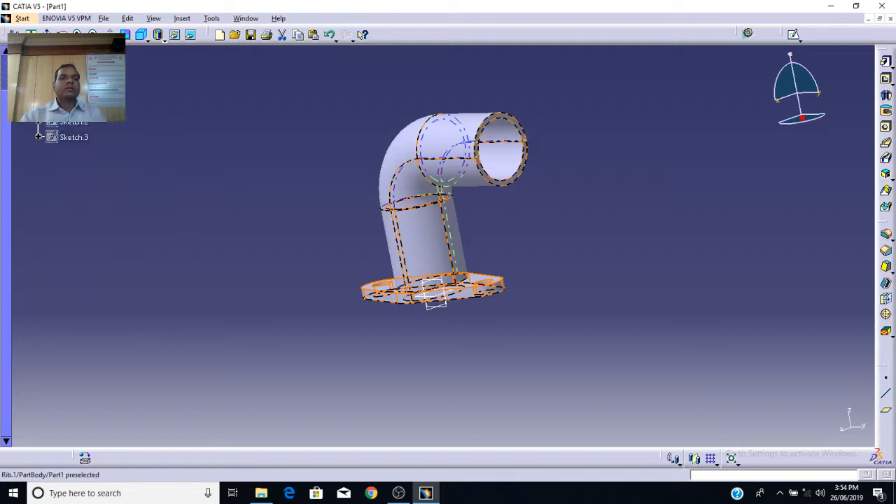
# Check the positioning types available in the Change Sketch Support settings of the base flange's Sketch.1, keeping Sliding on the xy plane
pyautogui.click(27, 91)
pyautogui.click(68, 107)
pyautogui.rightClick(67, 110)
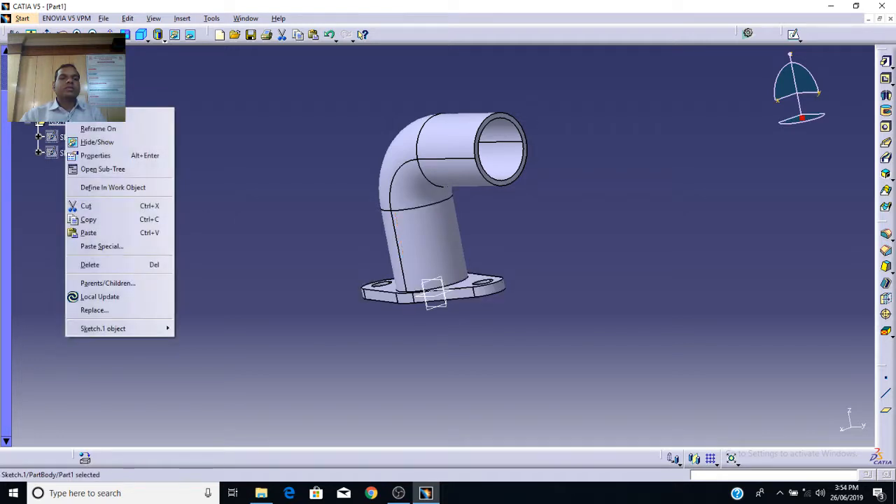
pyautogui.moveTo(111, 330)
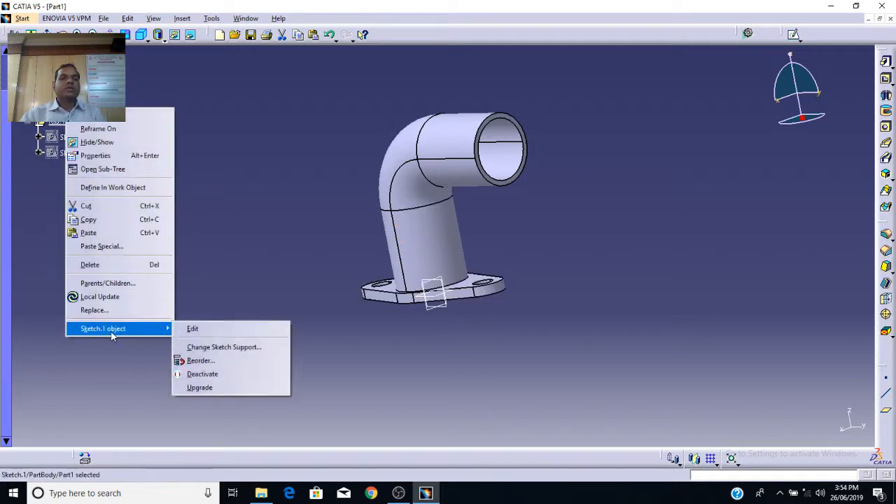
pyautogui.click(221, 352)
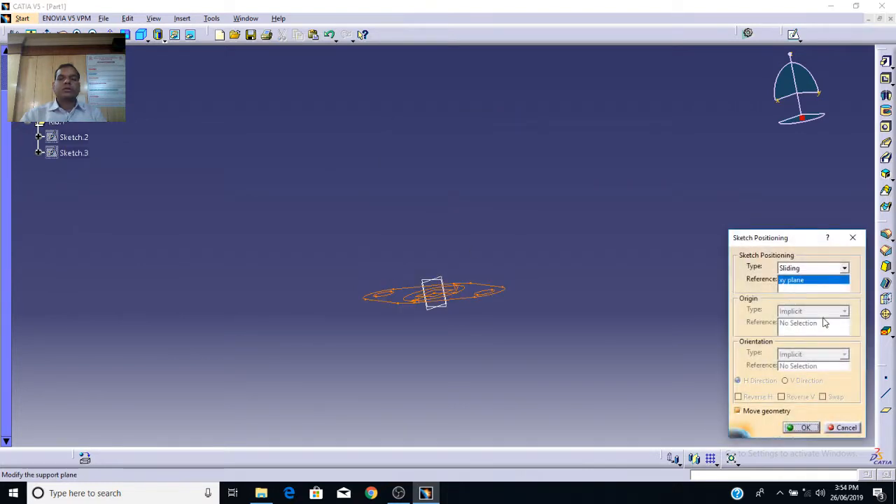
pyautogui.click(795, 269)
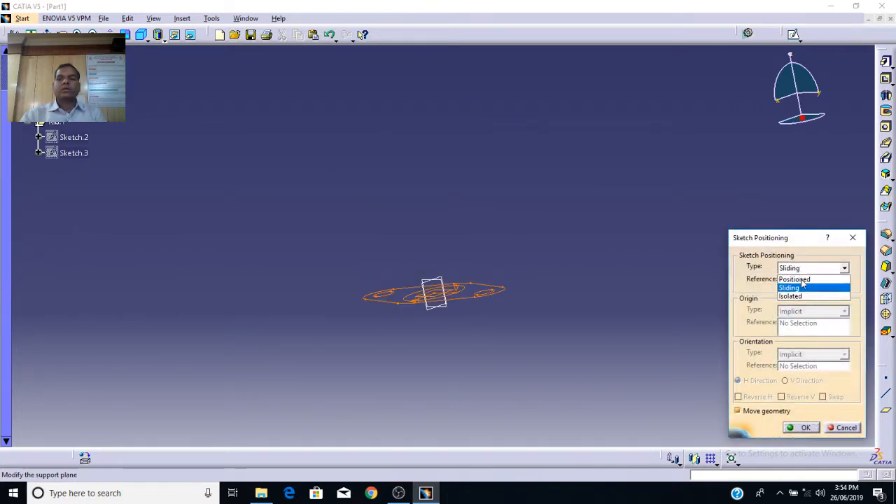
pyautogui.click(674, 338)
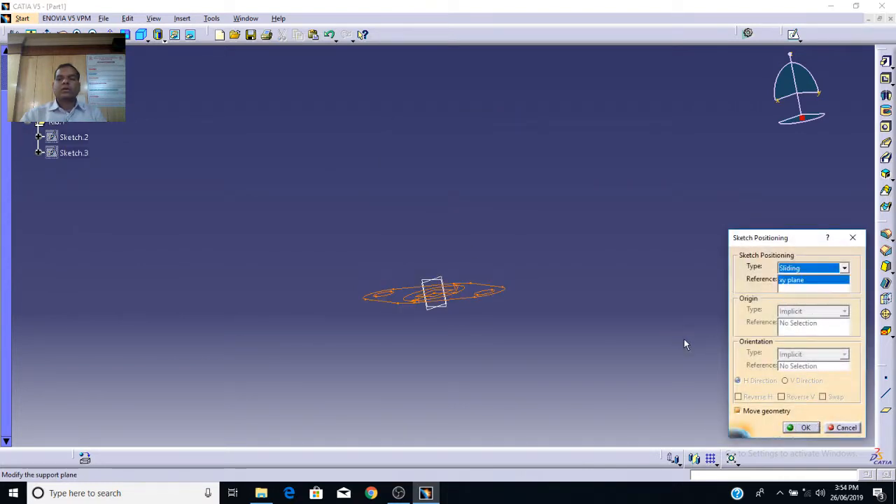
pyautogui.click(804, 428)
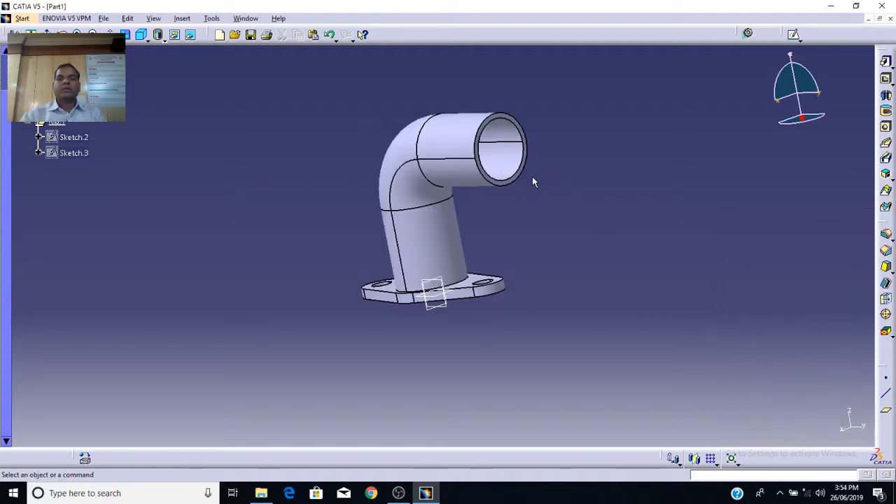
pyautogui.click(522, 182)
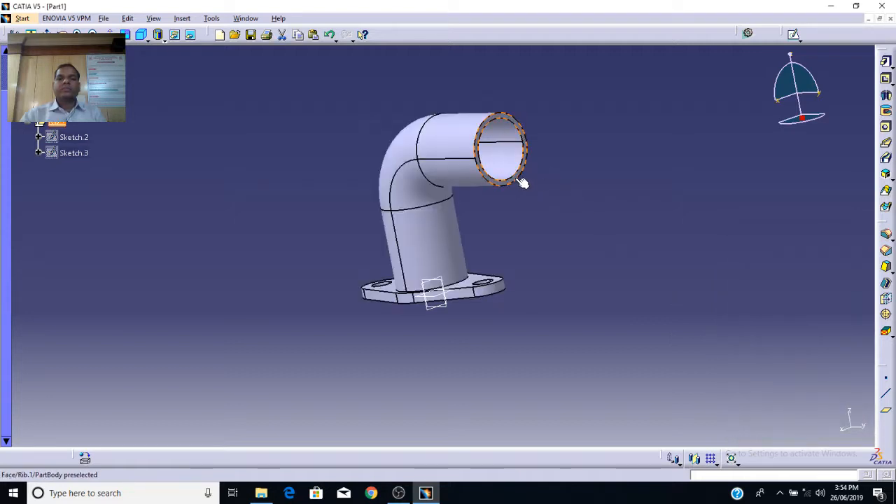
pyautogui.click(510, 184)
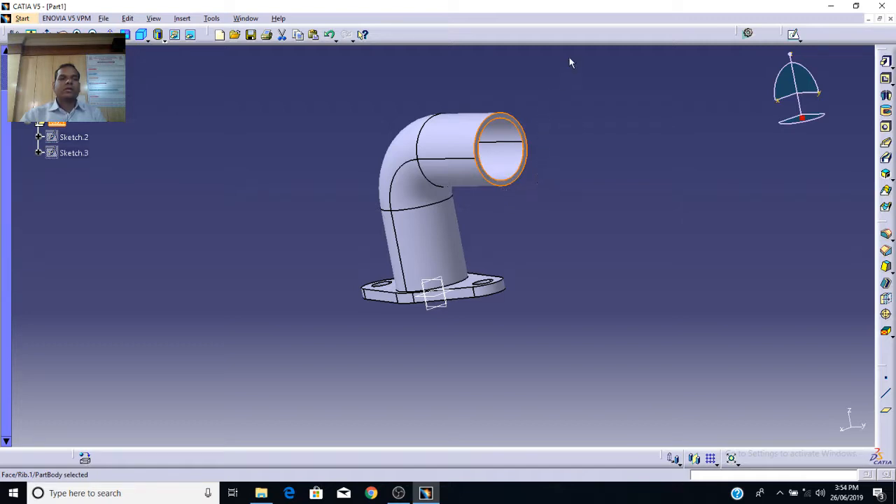
pyautogui.click(157, 179)
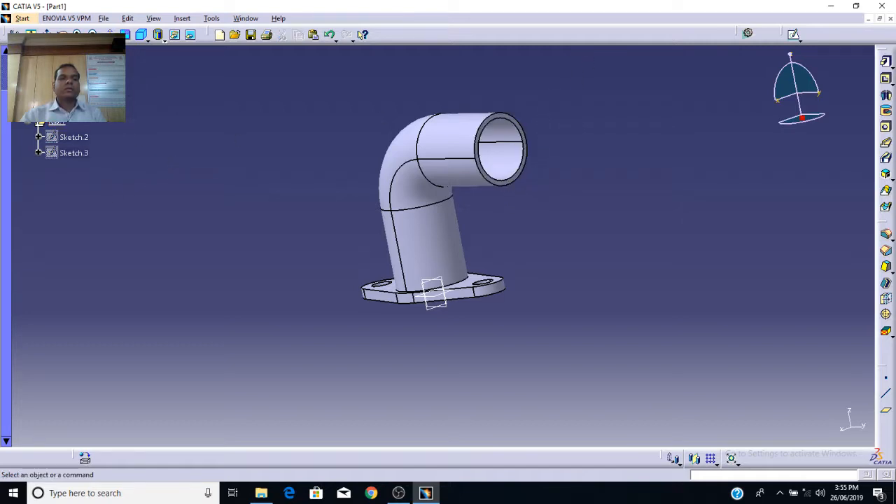
pyautogui.rightClick(74, 105)
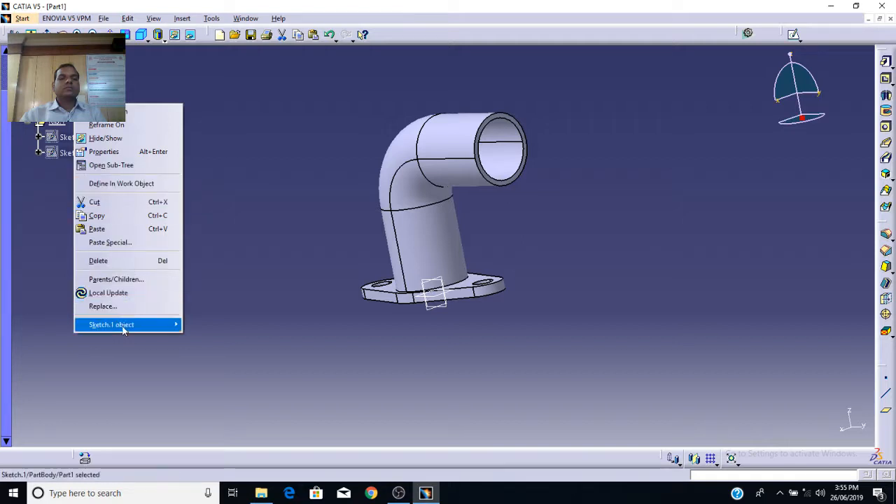
pyautogui.moveTo(122, 330)
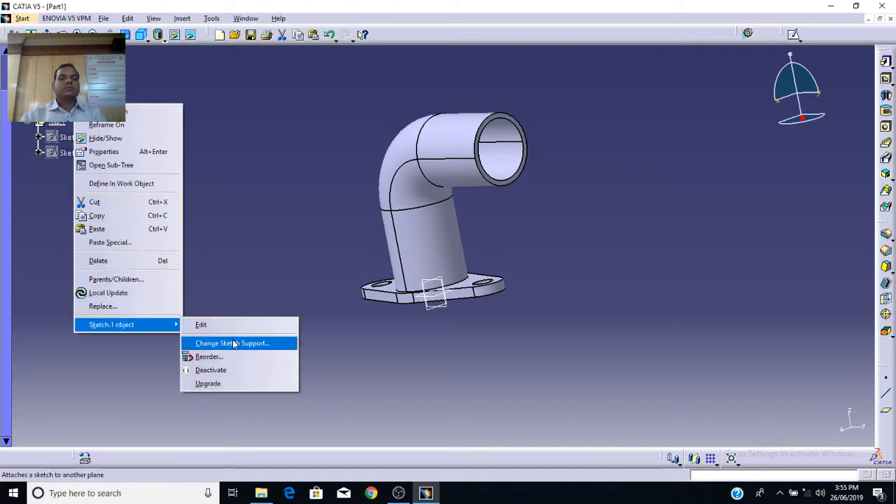
pyautogui.click(290, 191)
# Copy the base flange's Sketch.1 and paste it again onto the annular end face of the bent pipe
pyautogui.rightClick(78, 122)
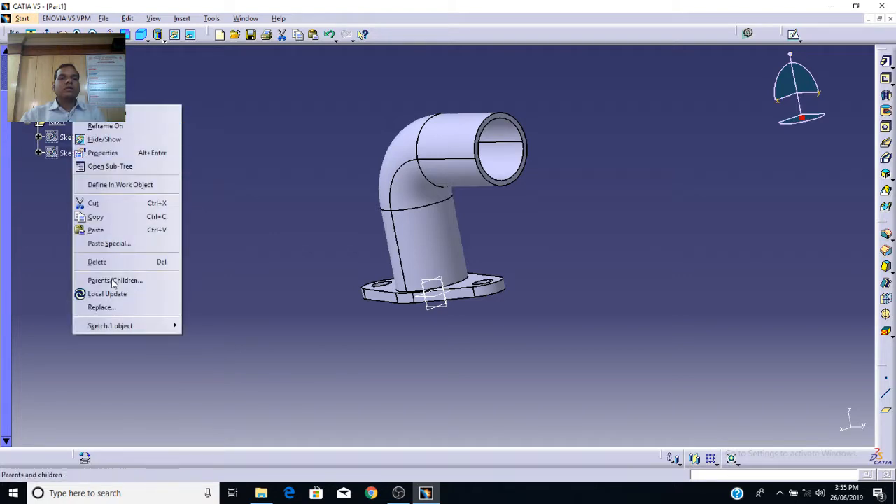
pyautogui.click(116, 219)
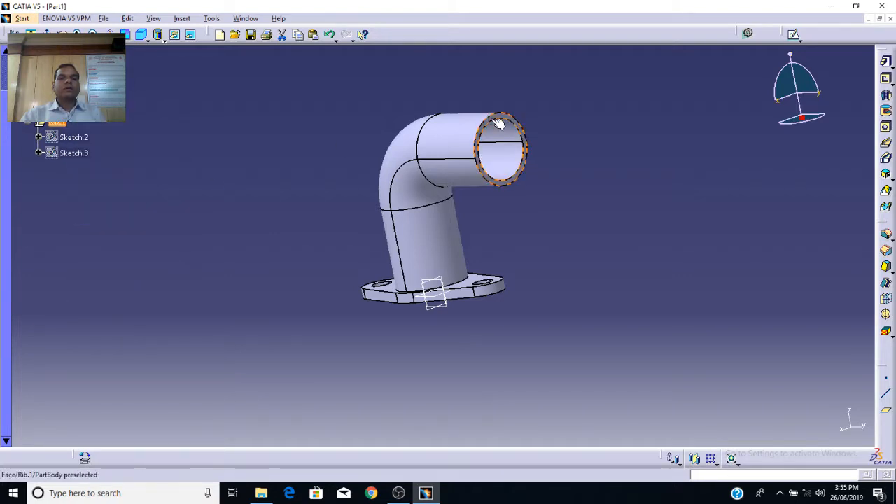
pyautogui.rightClick(494, 124)
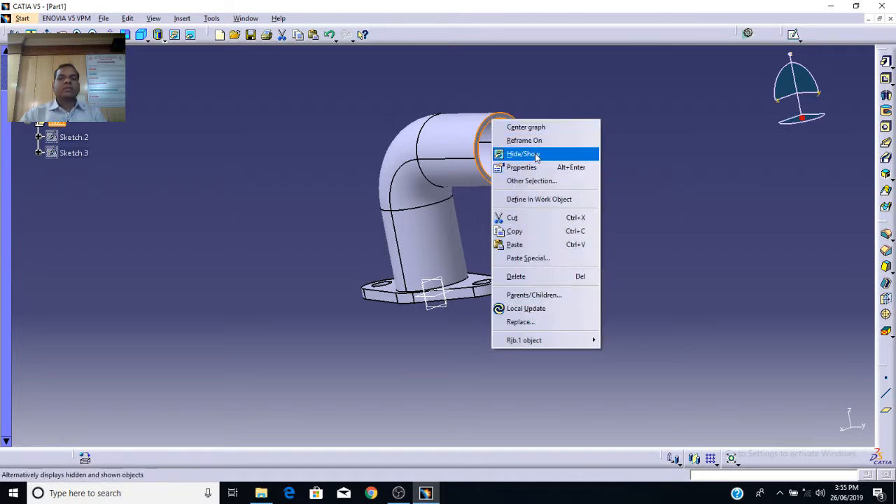
pyautogui.click(537, 247)
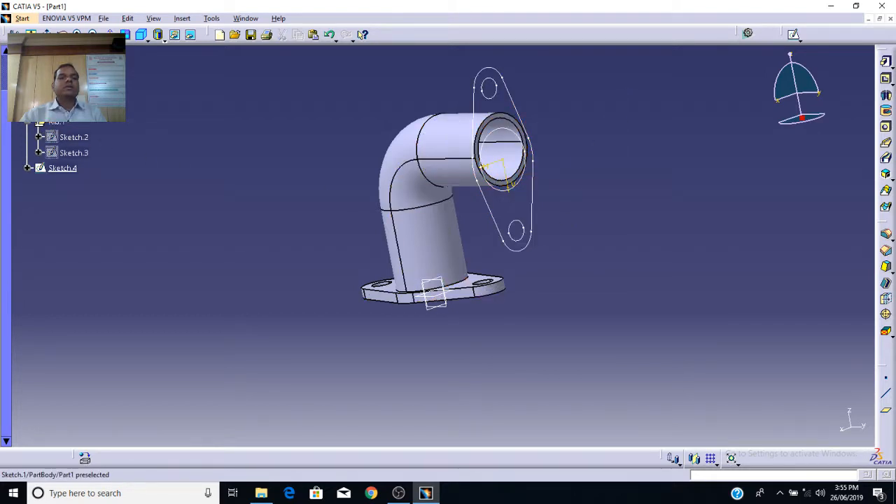
# Set the vertical leg of the pipe's path in Sketch.3 to 80 mm and return to the part
pyautogui.click(74, 137)
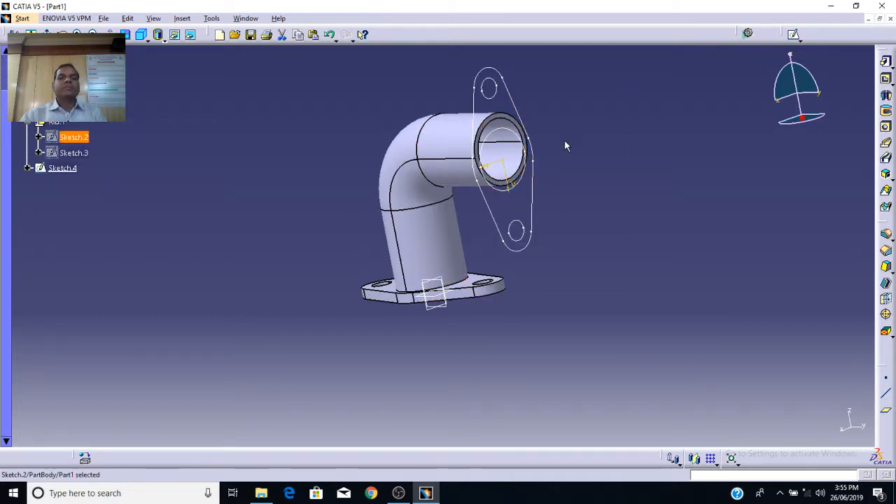
pyautogui.click(664, 168)
pyautogui.moveTo(644, 147); pyautogui.dragTo(606, 149, button='middle')
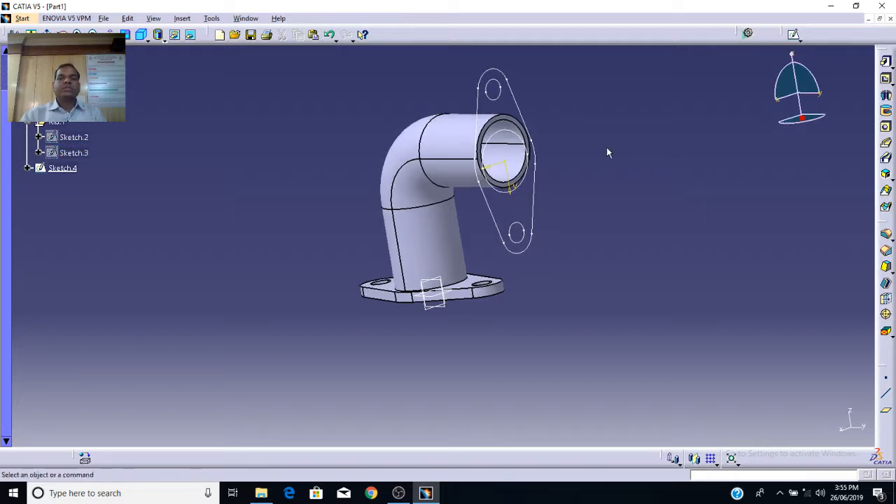
pyautogui.click(77, 138)
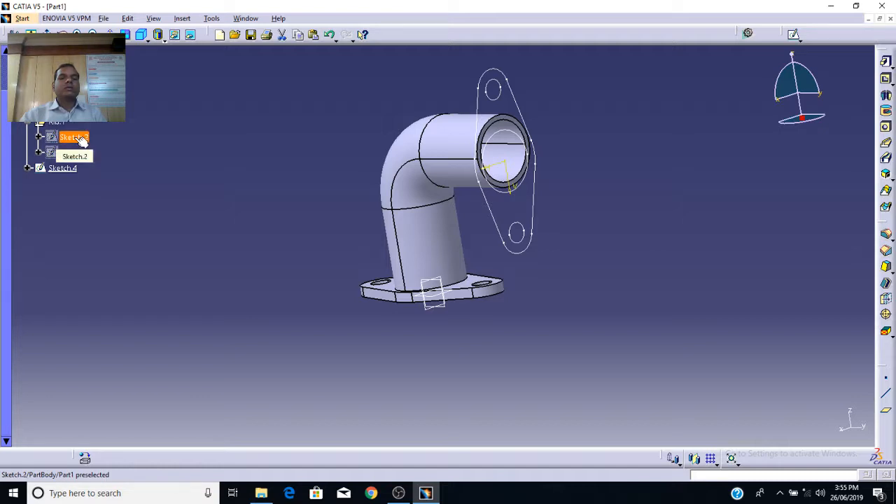
pyautogui.doubleClick(73, 152)
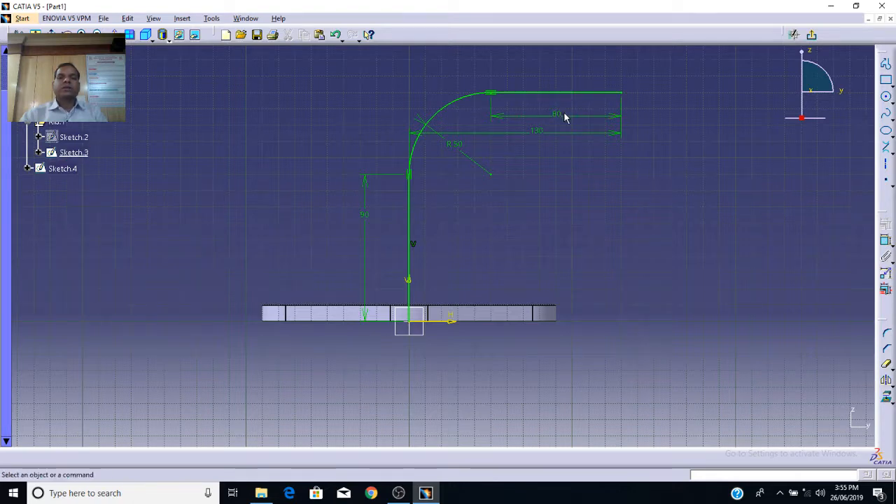
pyautogui.doubleClick(365, 214)
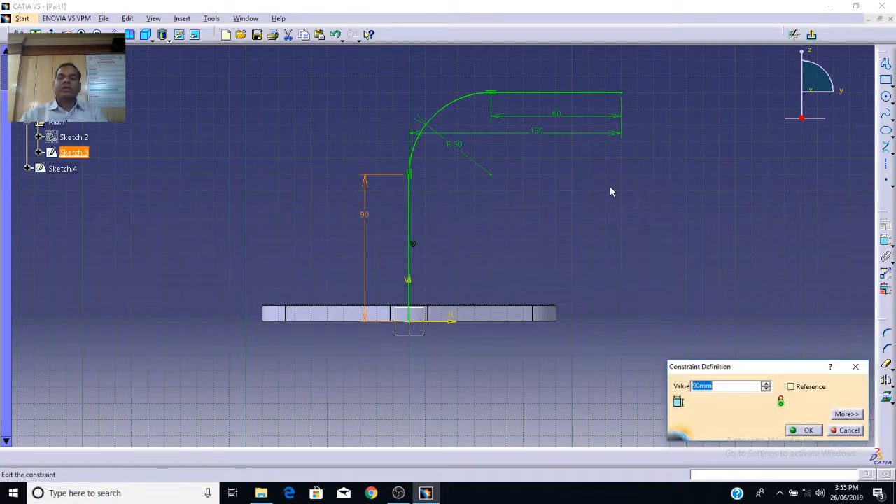
pyautogui.write('80')
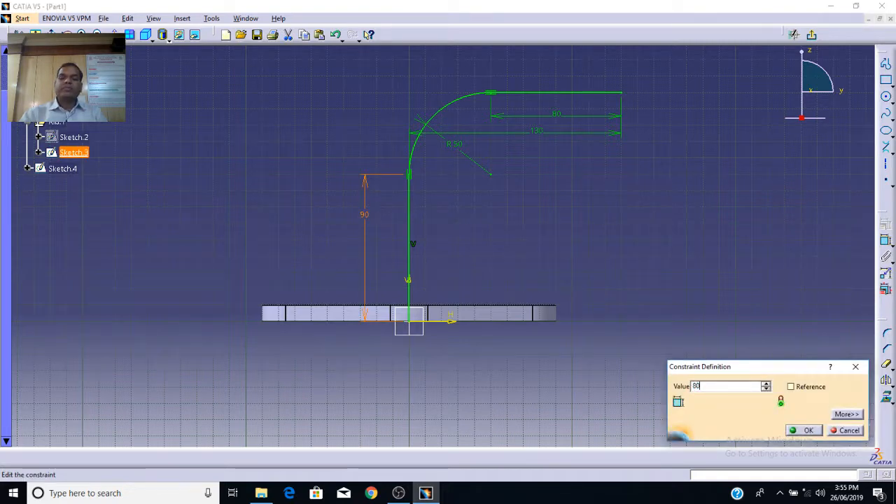
pyautogui.click(808, 431)
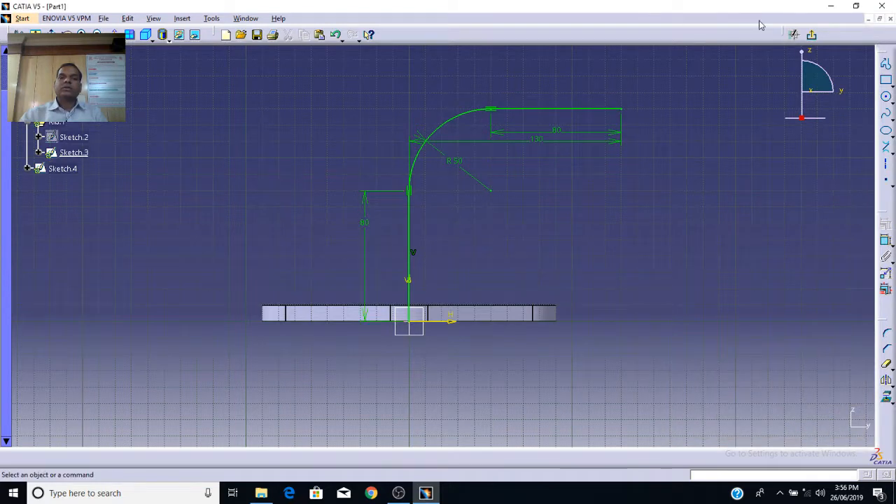
pyautogui.click(812, 34)
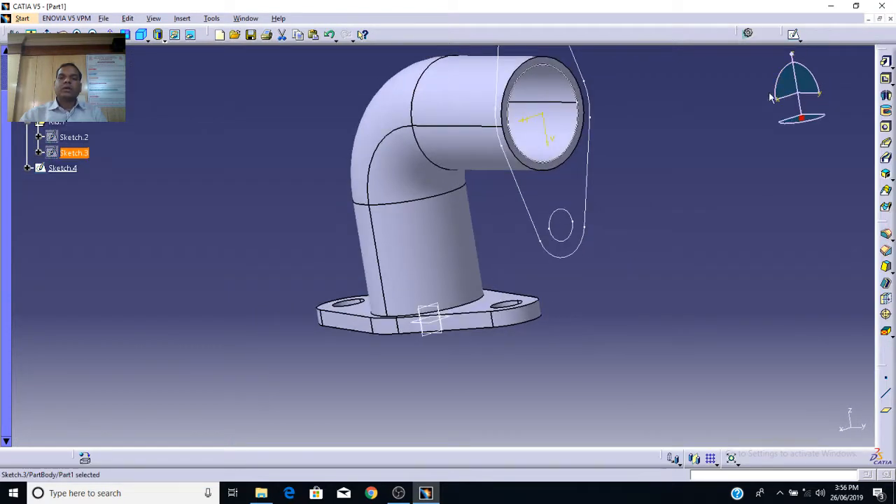
pyautogui.click(738, 108)
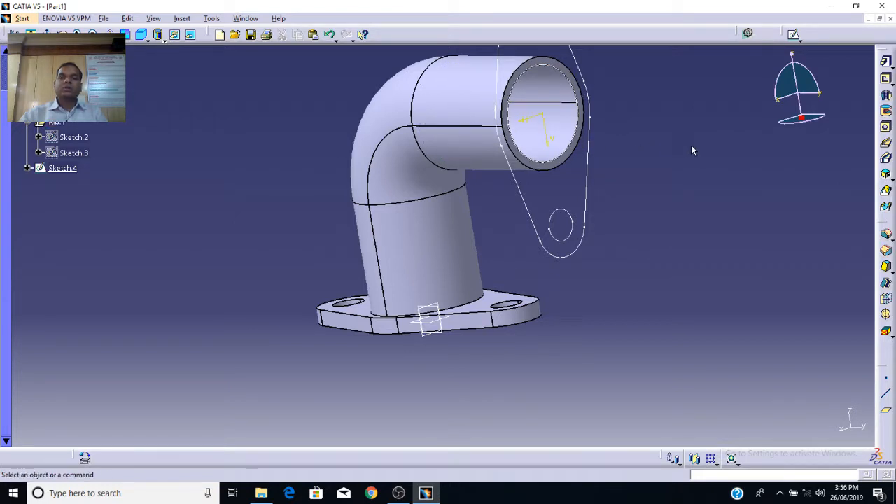
# Pad the flange sketch at the pipe's open end by 10 mm in the reversed direction, back along the pipe
pyautogui.moveTo(691, 144); pyautogui.dragTo(659, 174, button='middle')
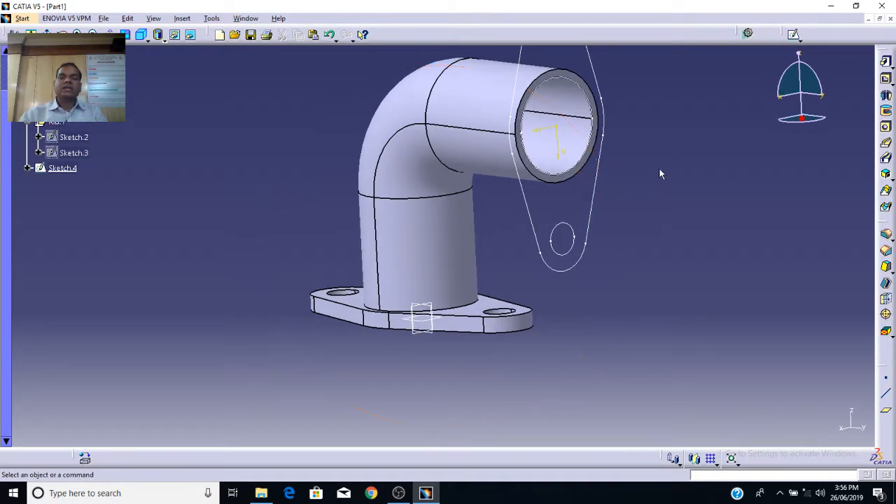
pyautogui.click(68, 140)
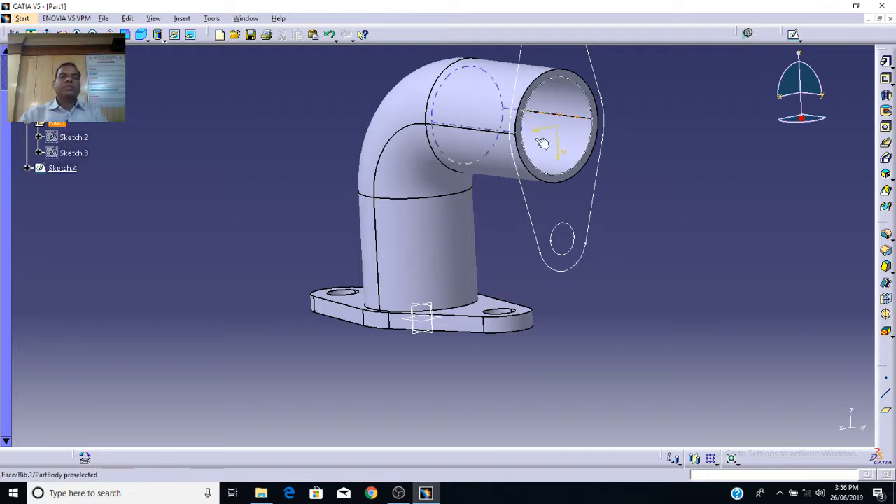
pyautogui.moveTo(684, 177); pyautogui.dragTo(721, 156, button='middle')
pyautogui.moveTo(252, 116); pyautogui.dragTo(388, 142, button='middle')
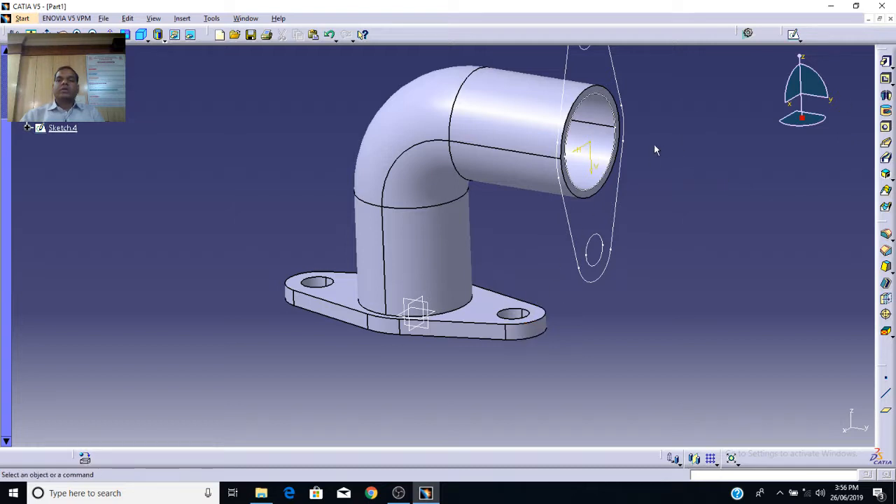
pyautogui.click(887, 63)
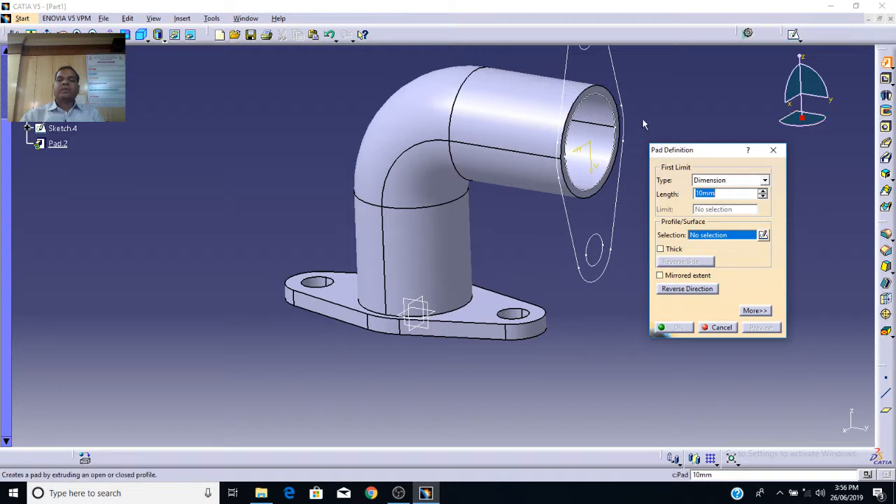
pyautogui.click(624, 82)
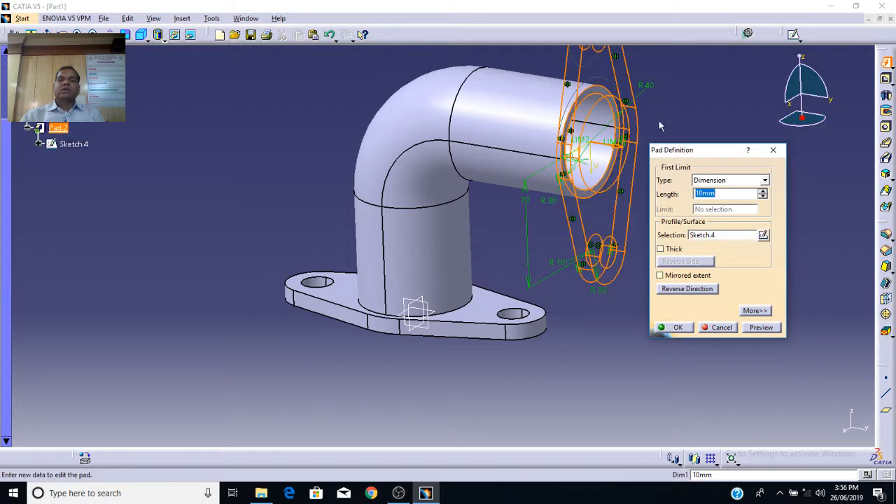
pyautogui.click(684, 289)
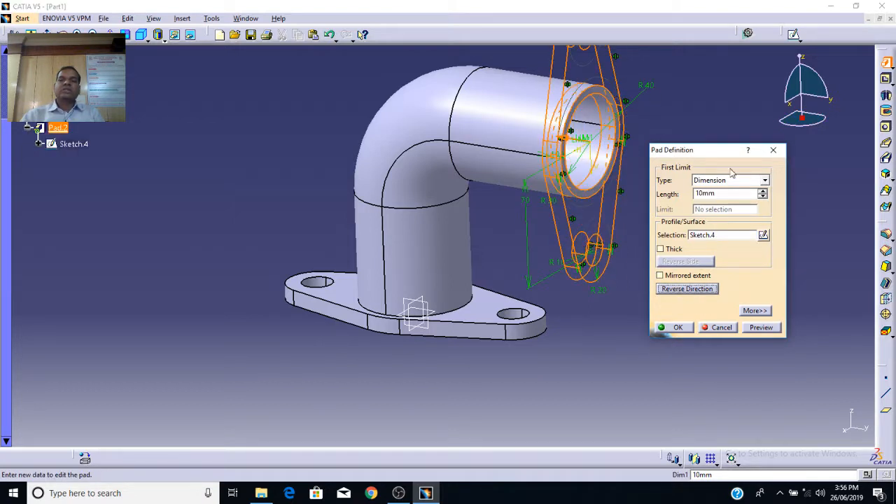
pyautogui.moveTo(189, 160); pyautogui.dragTo(459, 121, button='middle')
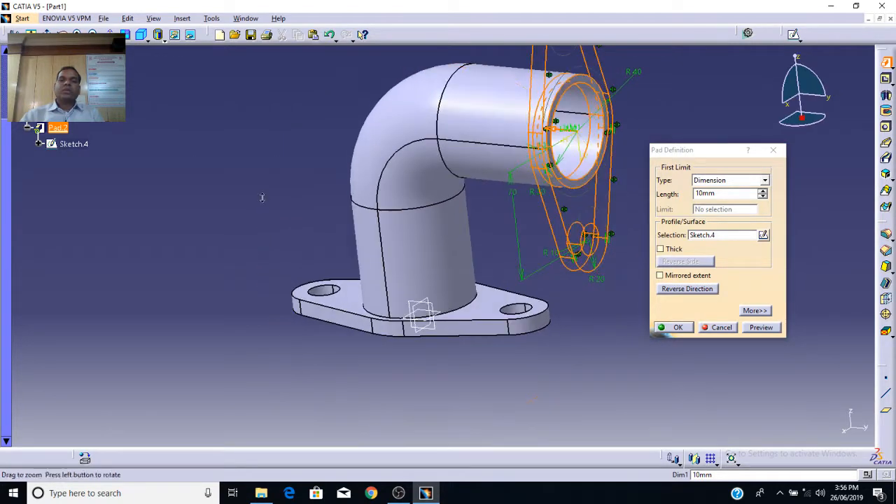
pyautogui.click(678, 328)
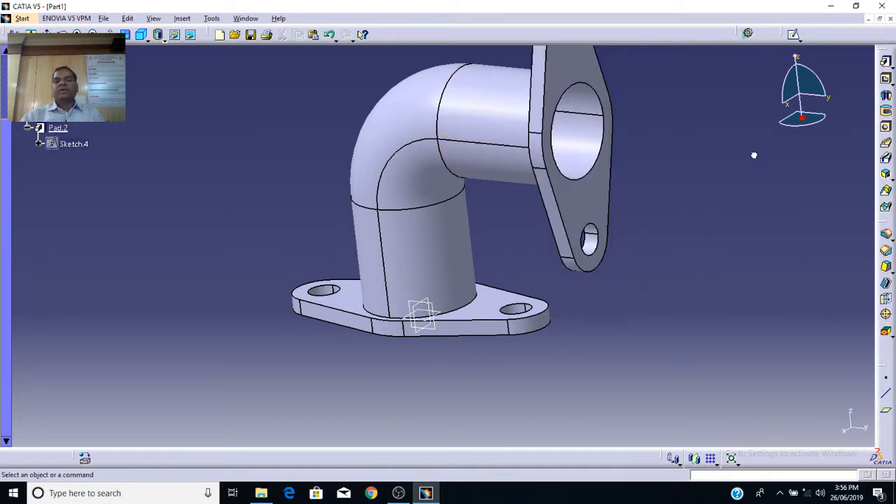
# Chamfer the bore edge on the outer face of the flange at the pipe's open end by 2 mm at 45 degrees
pyautogui.moveTo(754, 155); pyautogui.dragTo(661, 233, button='middle')
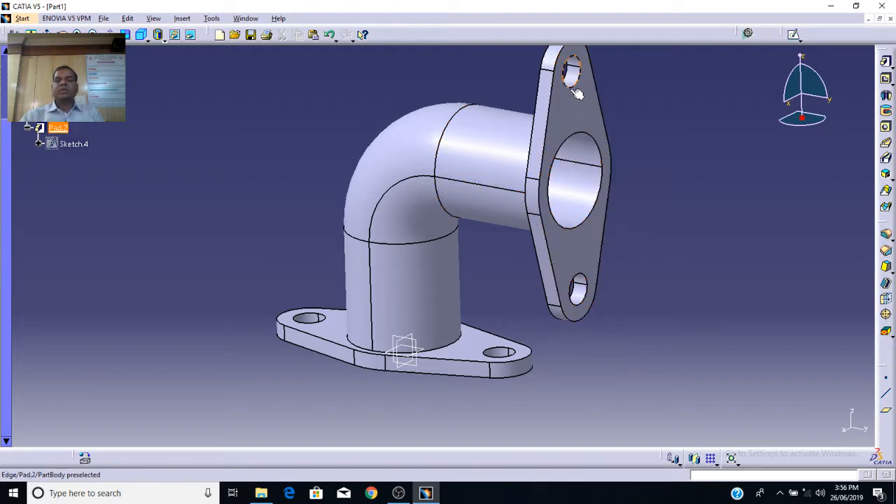
pyautogui.click(886, 254)
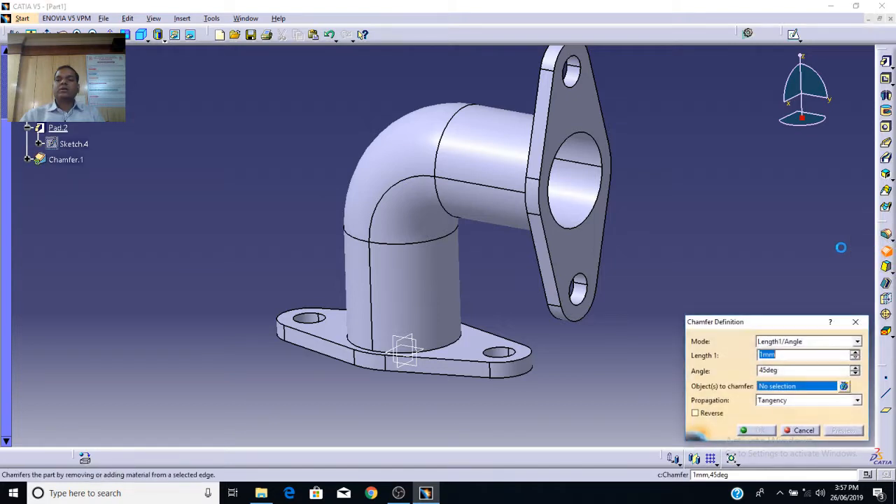
pyautogui.click(582, 136)
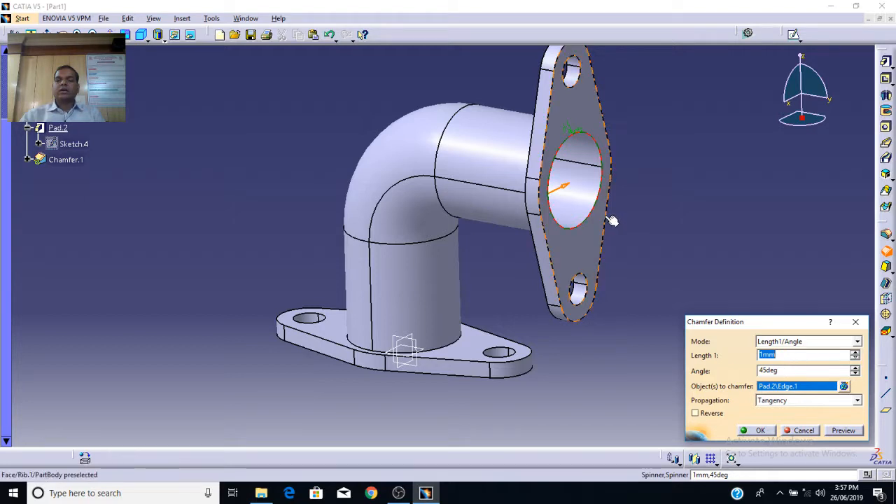
pyautogui.click(856, 352)
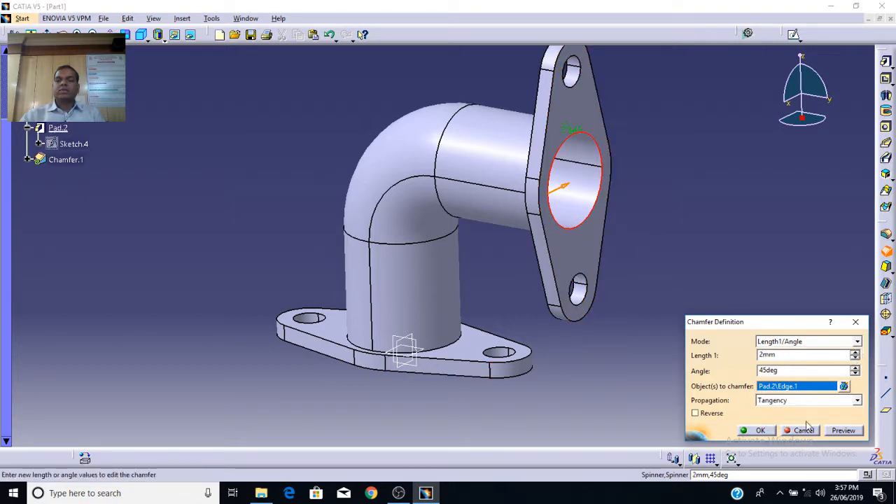
pyautogui.click(757, 430)
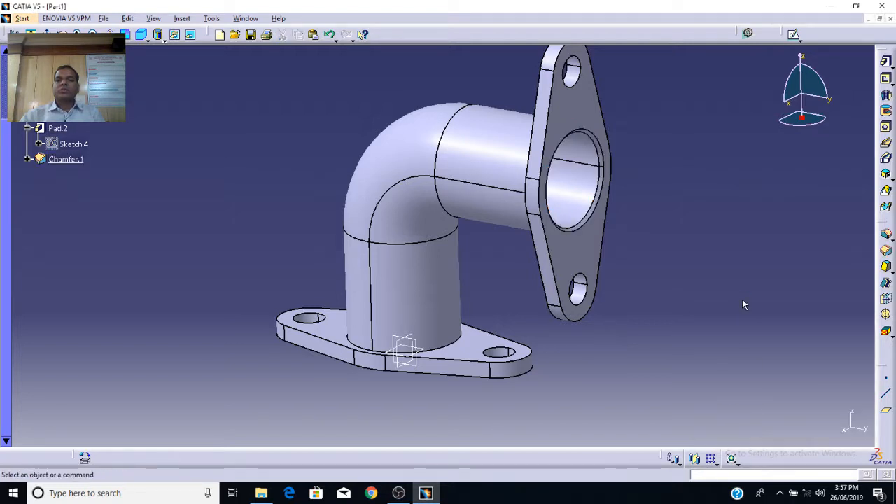
# Chamfer the bore edge on the underside of the base flange by 2 mm at 45 degrees
pyautogui.moveTo(722, 318); pyautogui.dragTo(690, 244, button='middle')
pyautogui.moveTo(706, 314); pyautogui.dragTo(535, 259, button='middle')
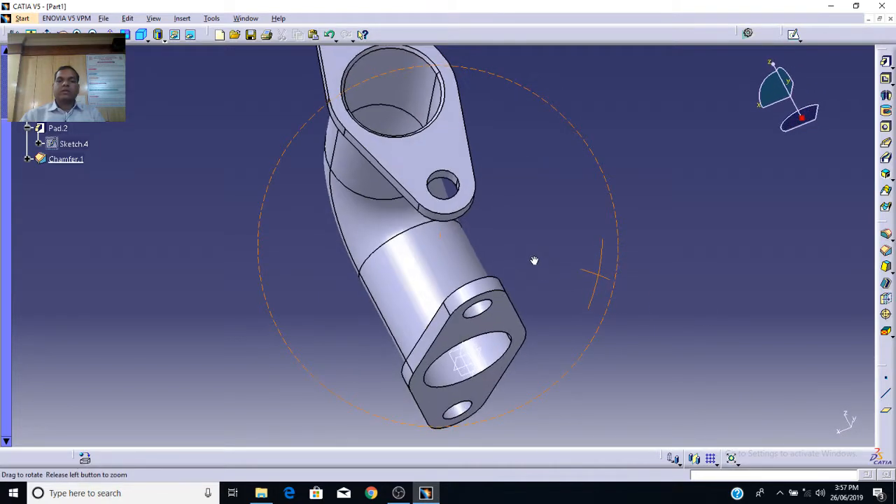
pyautogui.click(508, 339)
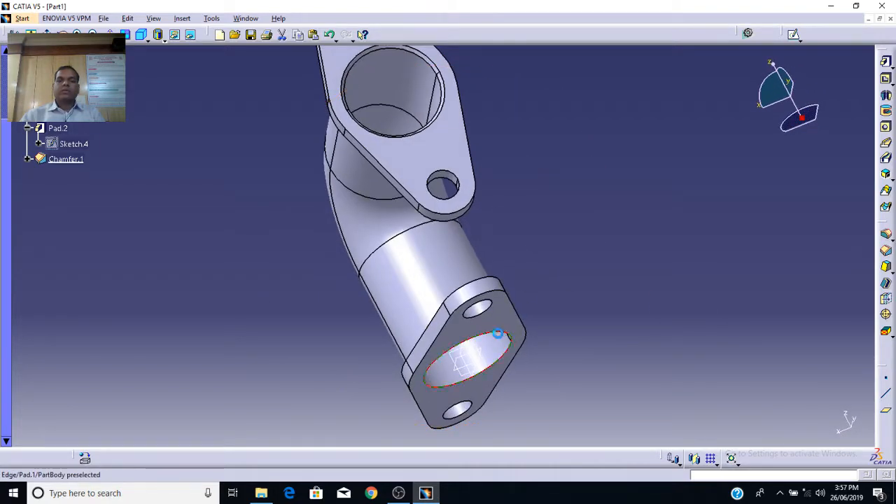
pyautogui.click(886, 250)
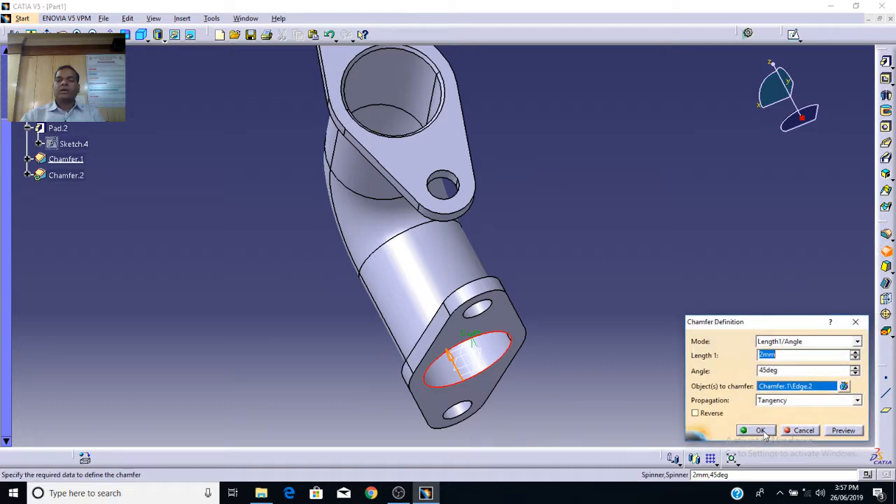
pyautogui.click(762, 431)
# Fillet the edge where the pipe's vertical leg meets the base flange with a 5 mm radius
pyautogui.moveTo(590, 246); pyautogui.dragTo(628, 268, button='middle')
pyautogui.moveTo(741, 218); pyautogui.dragTo(747, 186, button='middle')
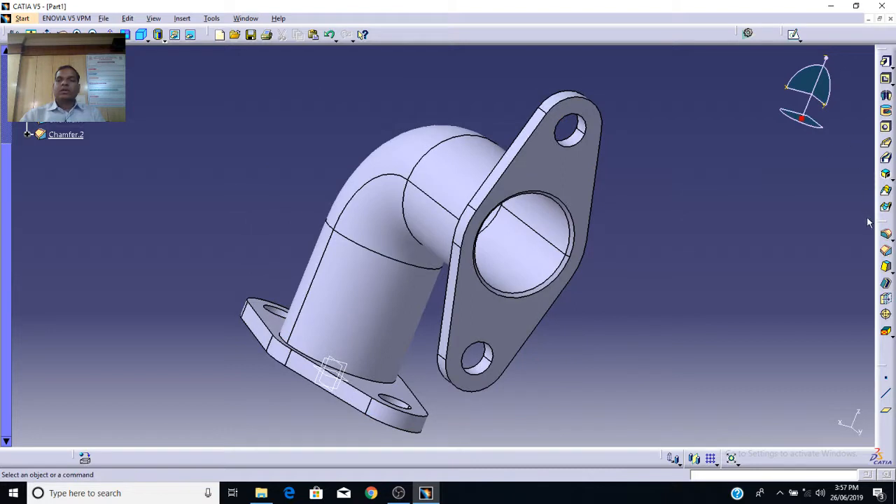
pyautogui.click(886, 237)
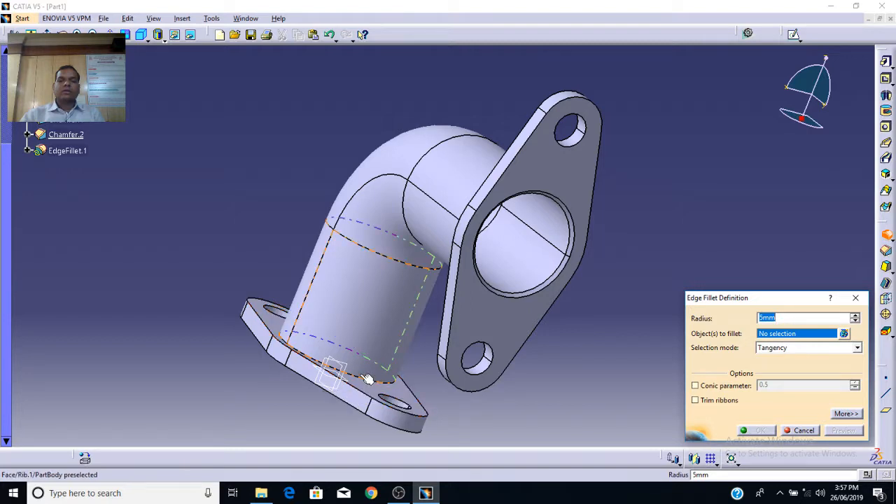
pyautogui.click(373, 378)
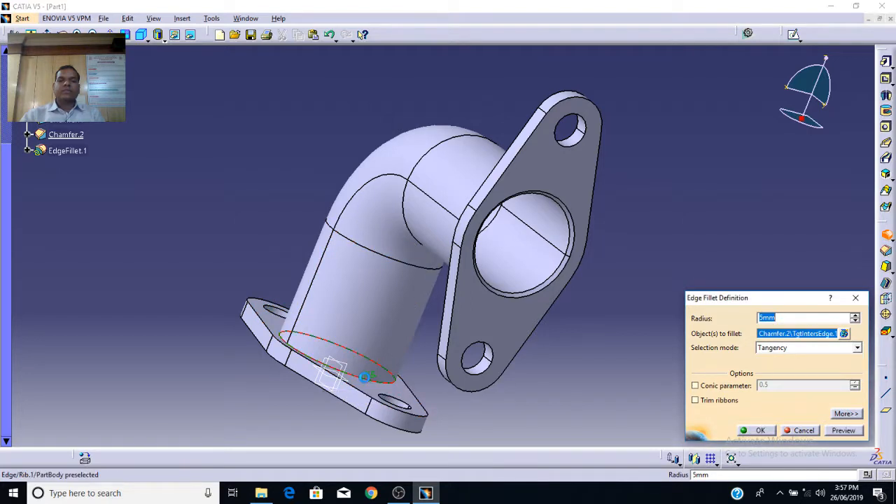
pyautogui.click(760, 430)
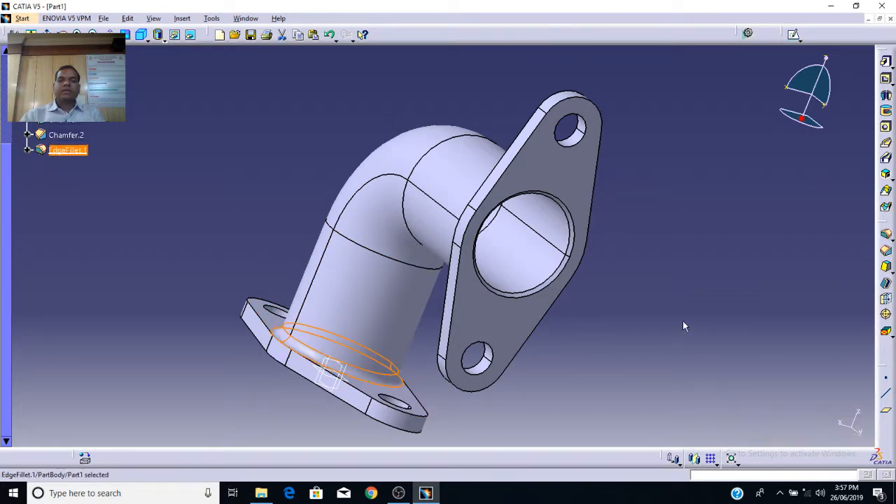
# Fillet the edge where the pipe's horizontal leg meets the second flange with a 5 mm radius
pyautogui.moveTo(702, 201); pyautogui.dragTo(318, 245, button='middle')
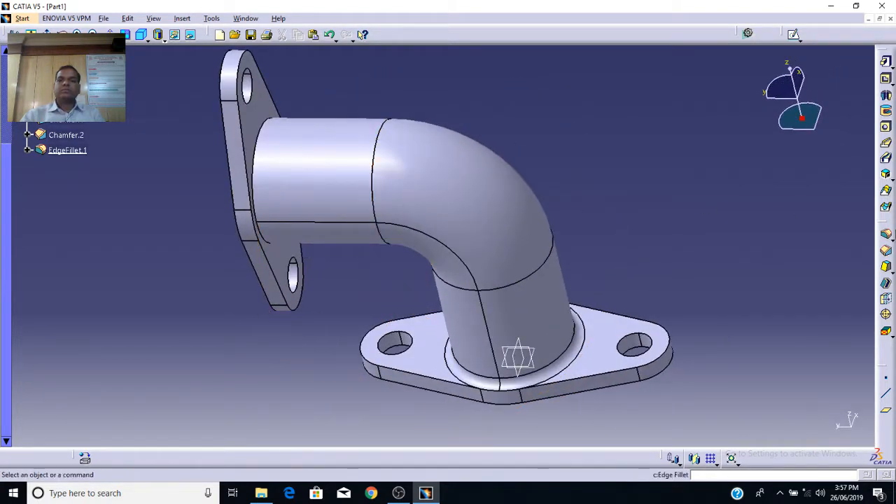
pyautogui.click(886, 235)
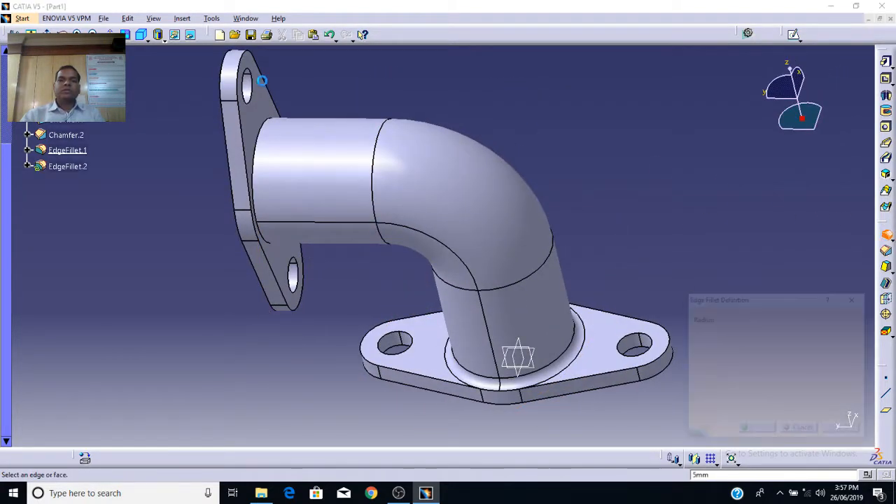
pyautogui.click(259, 132)
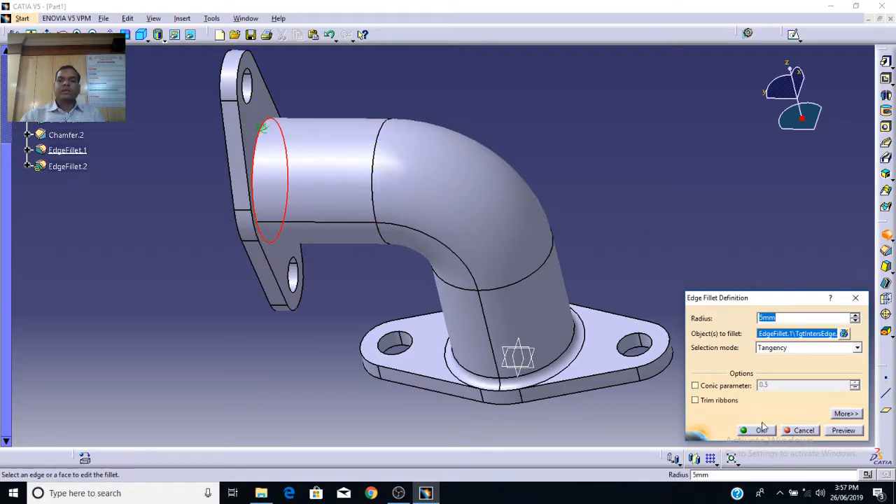
pyautogui.click(760, 430)
# Examine the bent pipe, its two flanges and the fillets from several sides
pyautogui.click(614, 172)
pyautogui.moveTo(614, 172); pyautogui.dragTo(636, 174, button='middle')
pyautogui.moveTo(151, 91); pyautogui.dragTo(357, 119, button='middle')
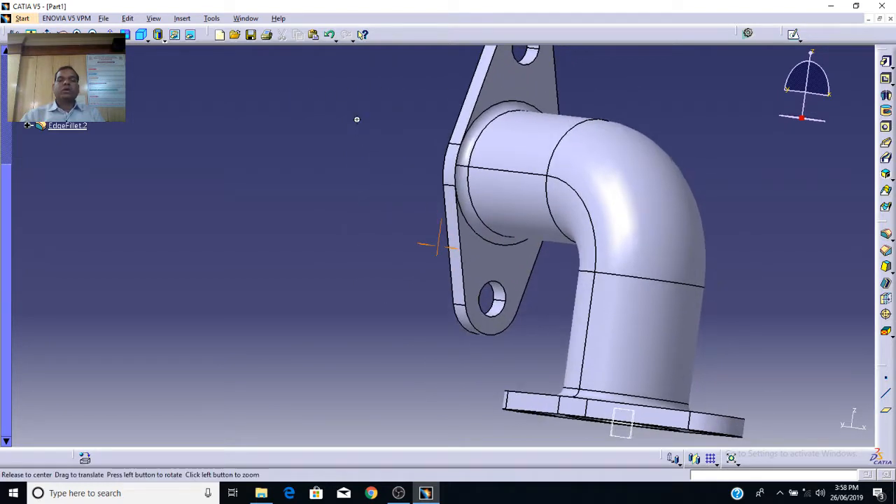
pyautogui.click(356, 118)
pyautogui.moveTo(357, 119); pyautogui.dragTo(386, 150, button='middle')
pyautogui.moveTo(279, 122); pyautogui.dragTo(420, 175, button='middle')
pyautogui.click(283, 120)
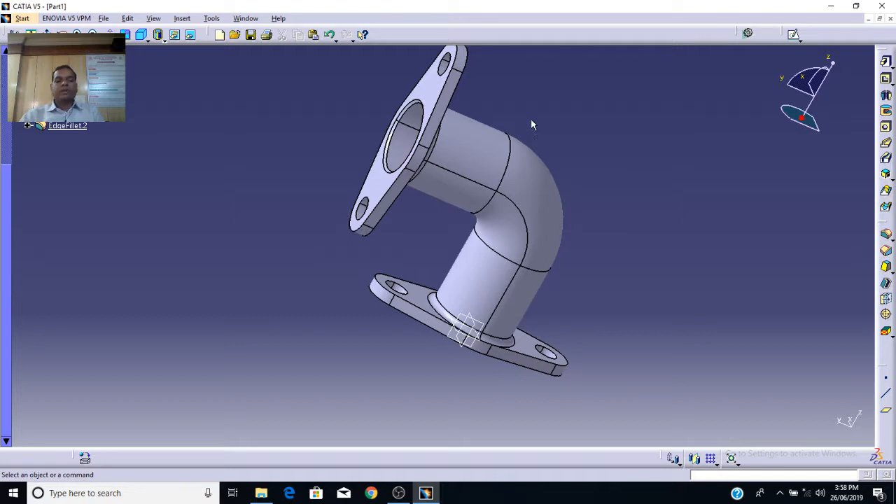
# Save the part as Part1 of type CATPart inside a new folder on the Desktop named New folder
pyautogui.hotkey('ctrl', 's')
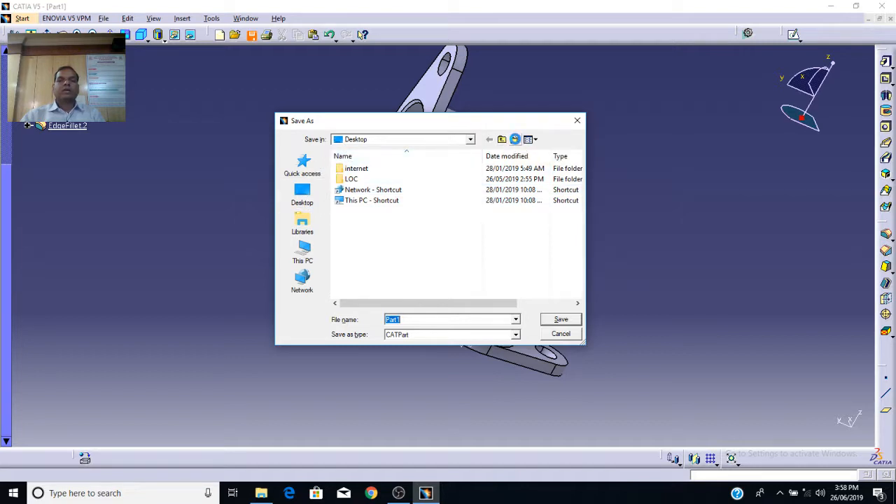
pyautogui.click(515, 140)
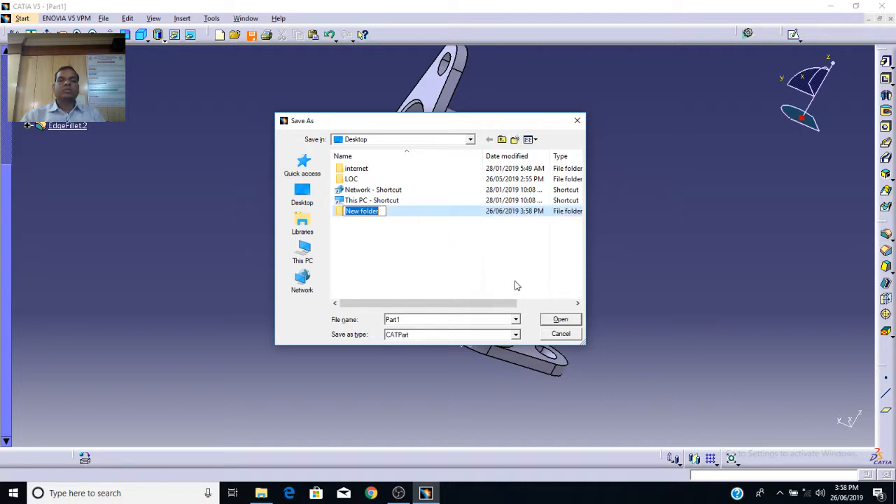
pyautogui.click(560, 320)
pyautogui.click(560, 320)
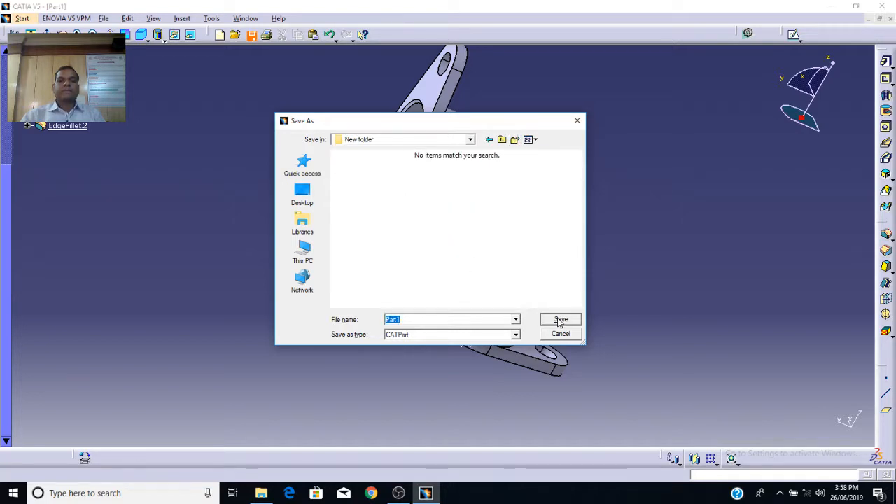
pyautogui.click(560, 319)
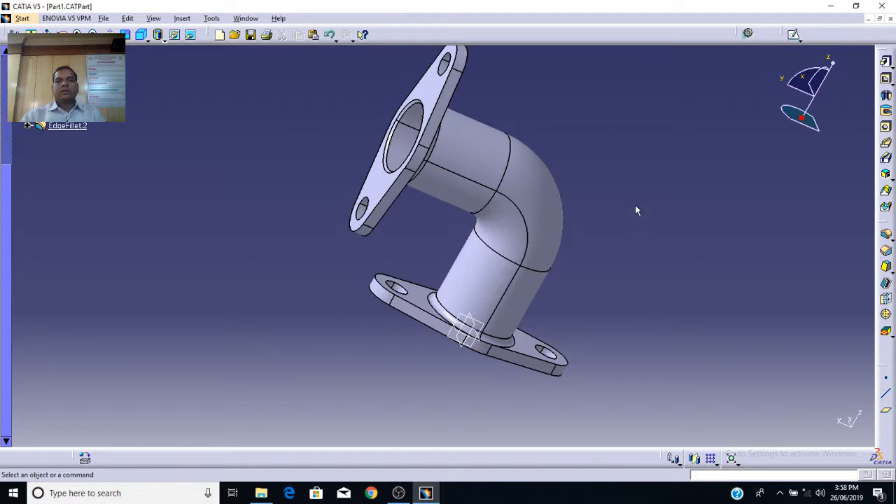
# Minimize the part window and start a new drawing in the Drafting workbench with the empty sheet layout
pyautogui.click(868, 19)
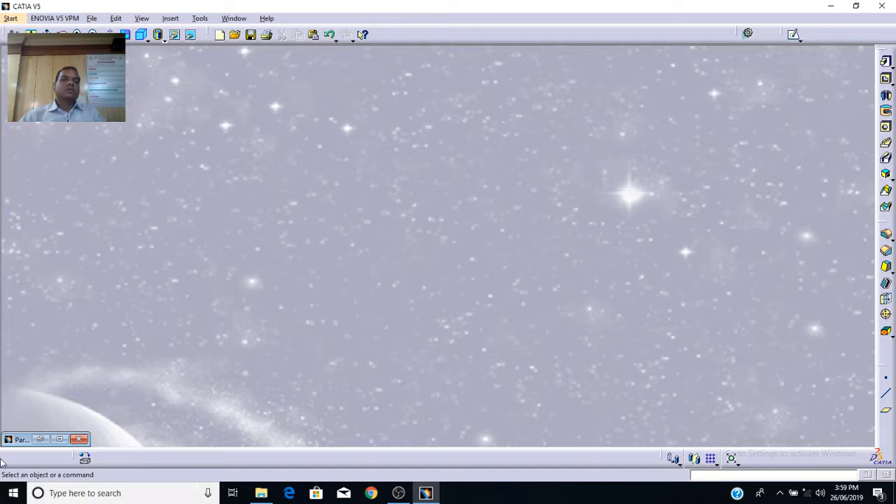
pyautogui.click(10, 19)
pyautogui.moveTo(70, 44)
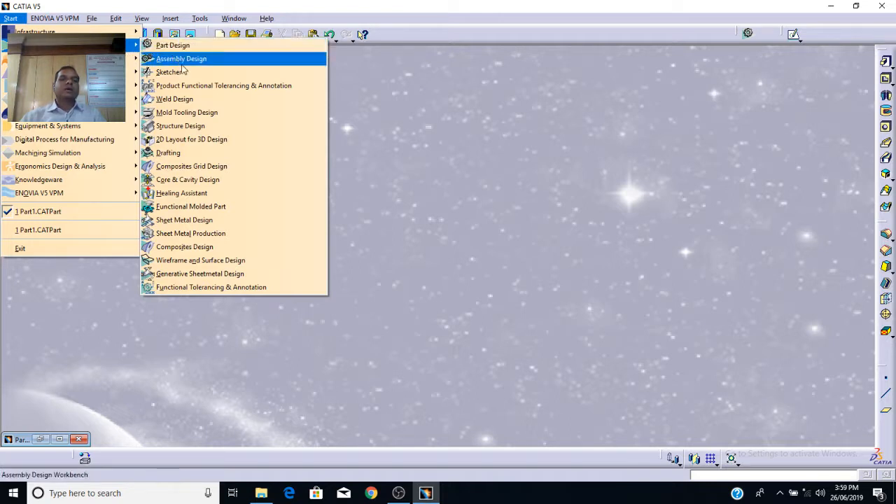
pyautogui.click(183, 155)
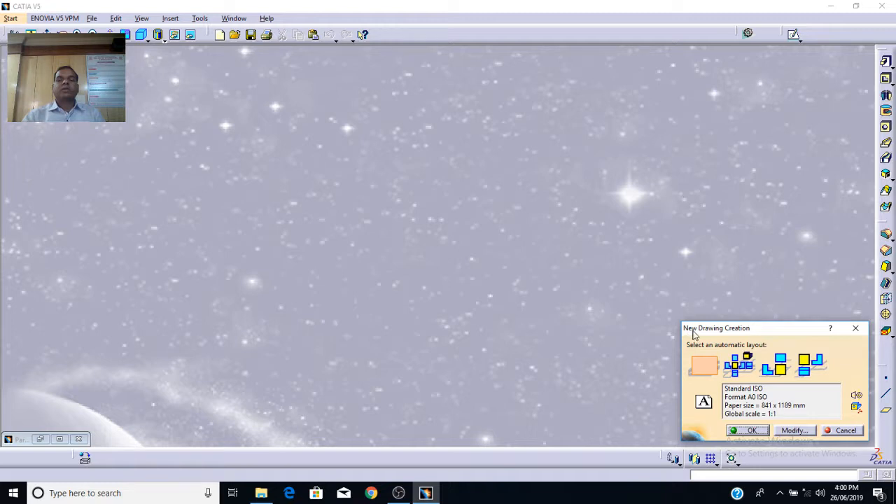
pyautogui.moveTo(694, 330)
pyautogui.mouseDown()
pyautogui.moveTo(678, 300)
pyautogui.moveTo(587, 219)
pyautogui.mouseUp()
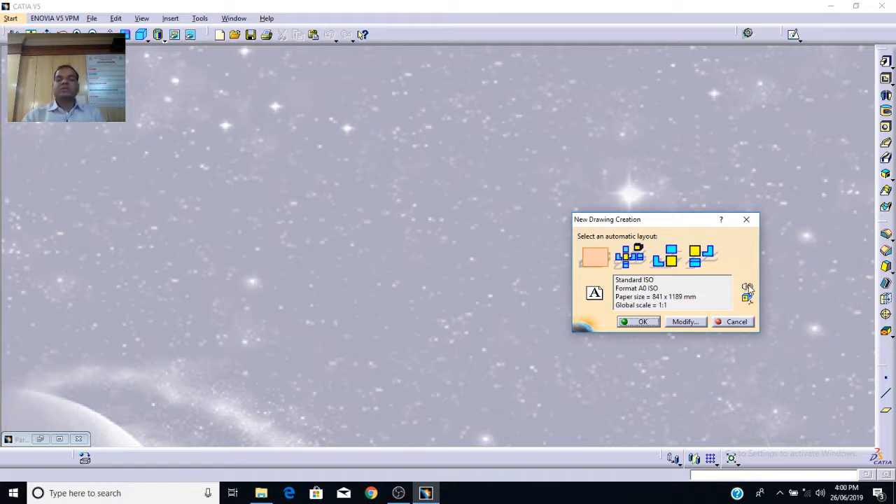
pyautogui.click(632, 256)
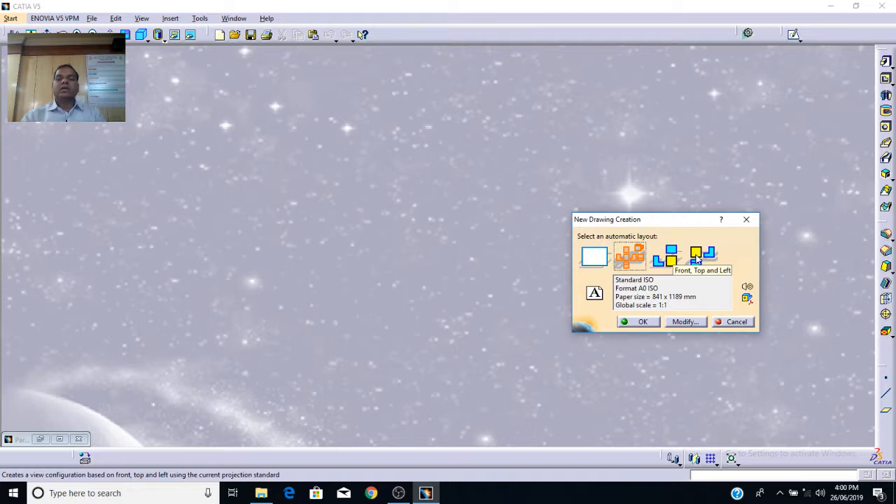
pyautogui.click(600, 260)
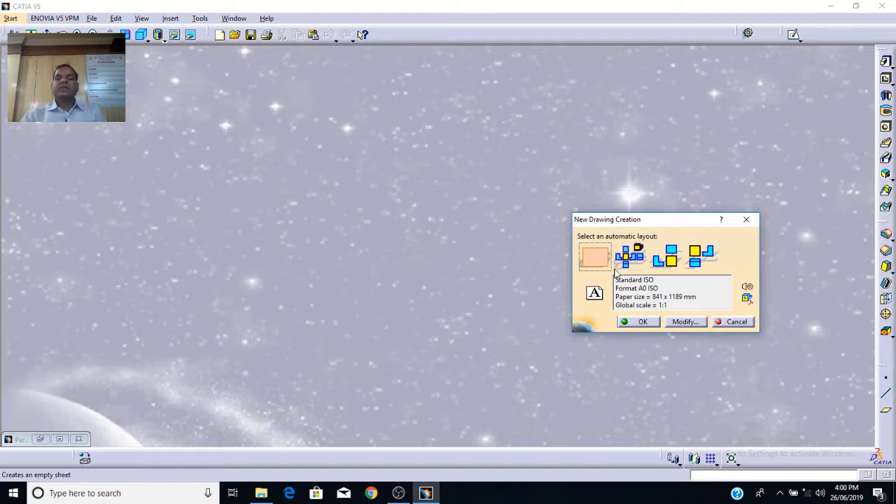
# Change the sheet style to A4 ISO in portrait orientation and create the drawing
pyautogui.click(682, 323)
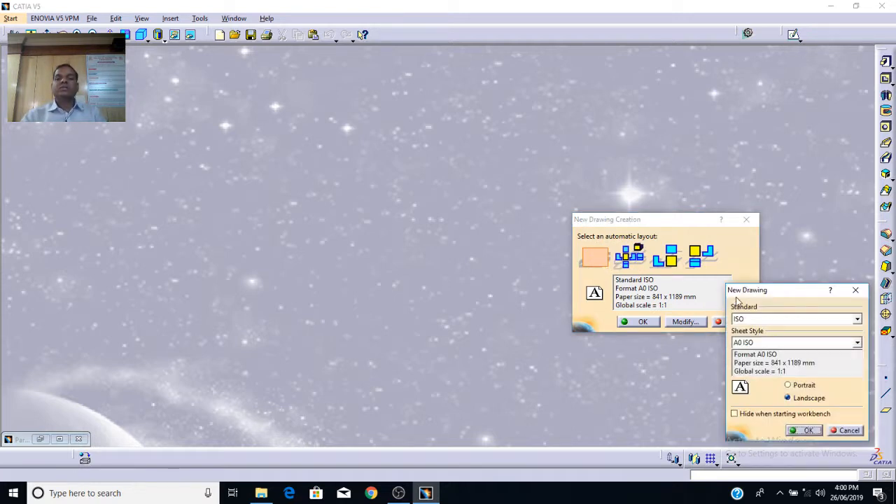
pyautogui.moveTo(737, 292); pyautogui.dragTo(736, 241)
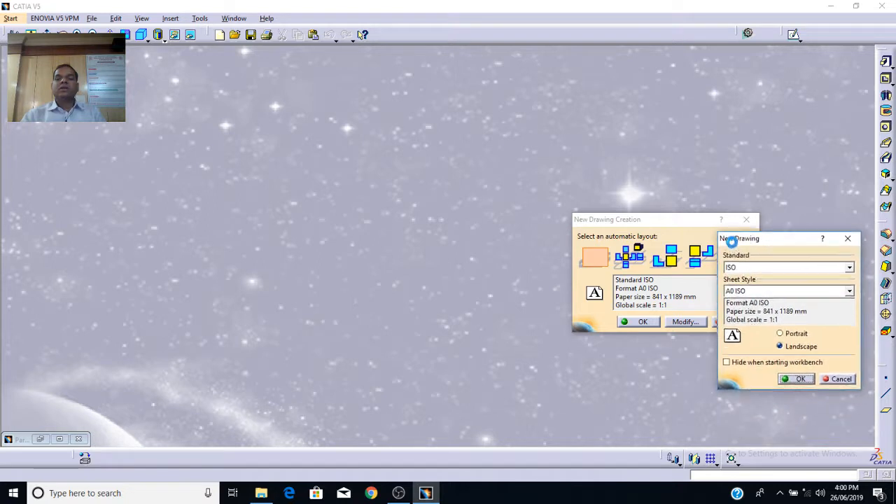
pyautogui.click(793, 333)
pyautogui.click(798, 344)
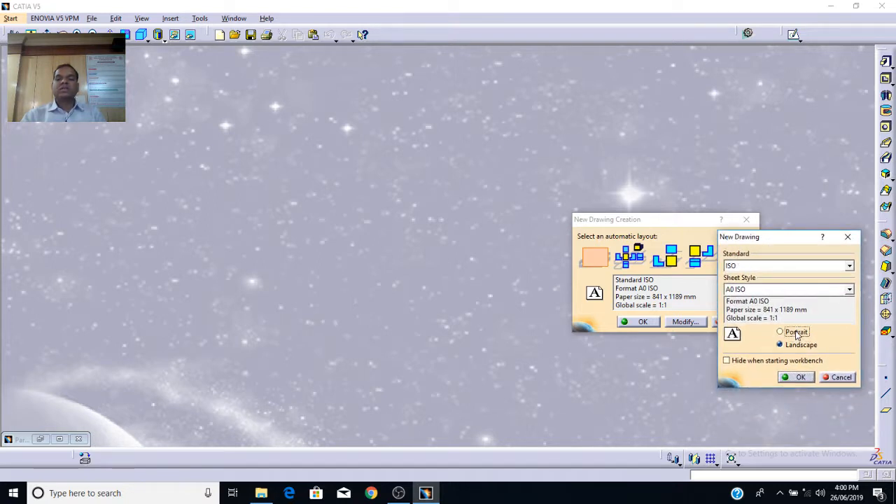
pyautogui.click(796, 334)
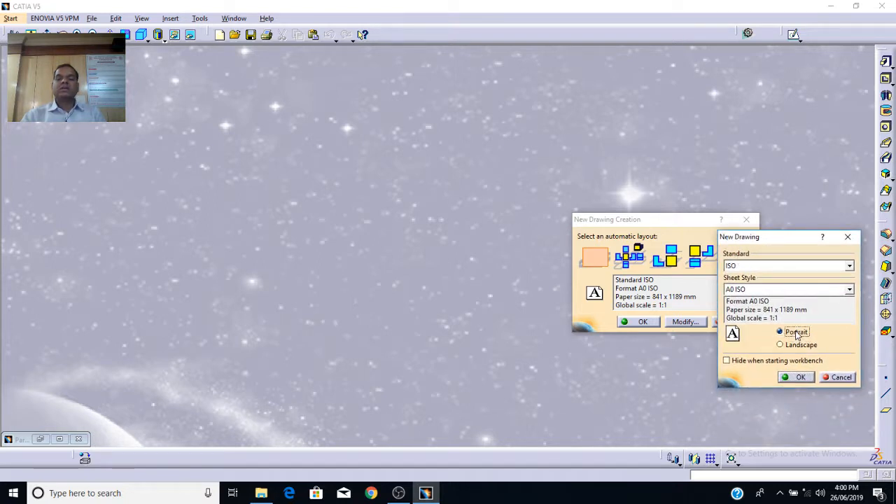
pyautogui.click(799, 291)
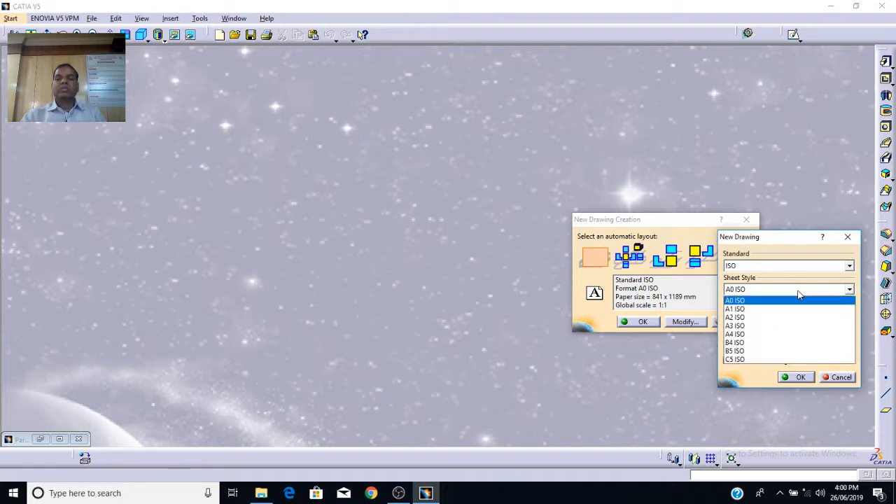
pyautogui.click(754, 335)
pyautogui.click(796, 333)
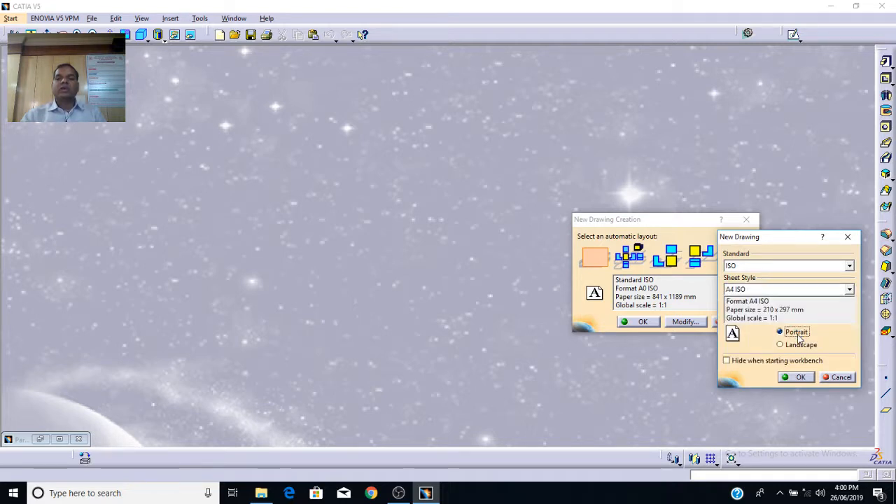
pyautogui.click(802, 378)
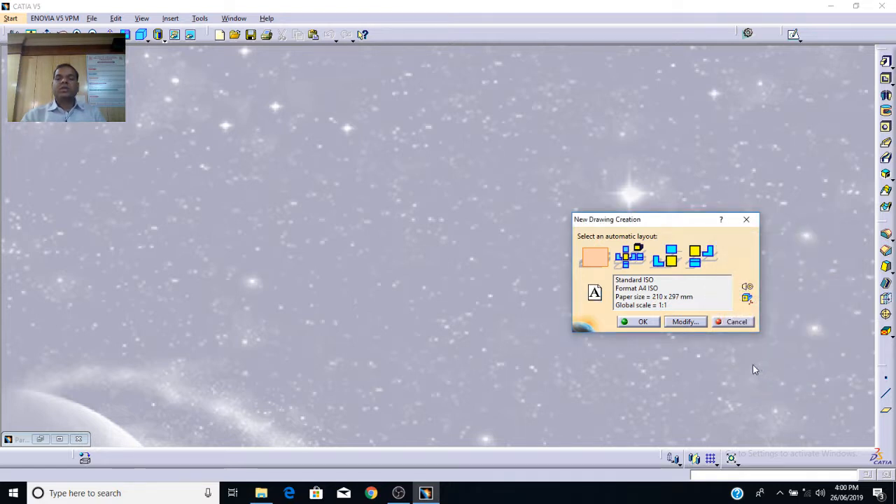
pyautogui.click(641, 321)
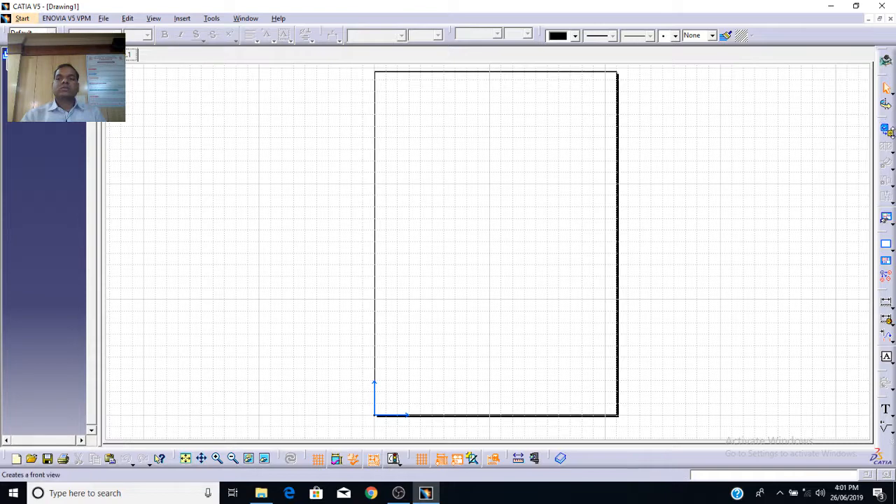
# Undock the Views, Dimensioning and Annotations toolbars and float them in the empty area beside the drawing sheet
pyautogui.click(883, 123)
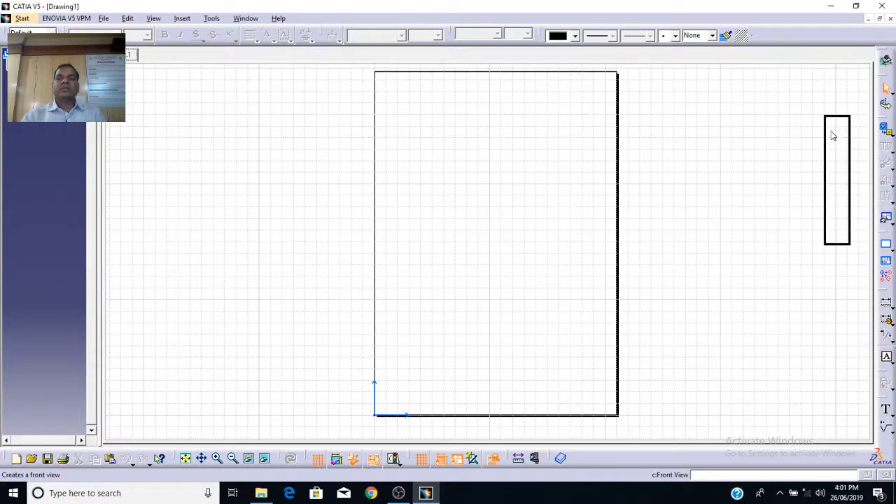
pyautogui.moveTo(803, 148); pyautogui.dragTo(697, 122)
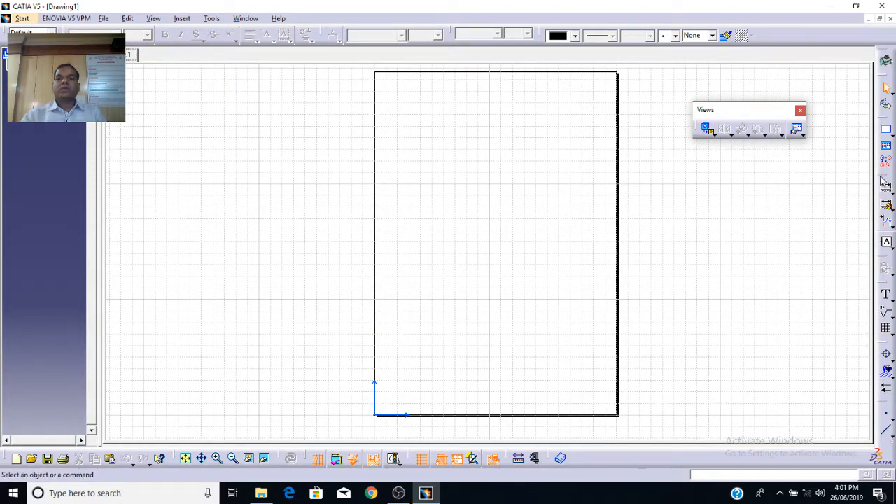
pyautogui.moveTo(883, 179); pyautogui.dragTo(693, 184)
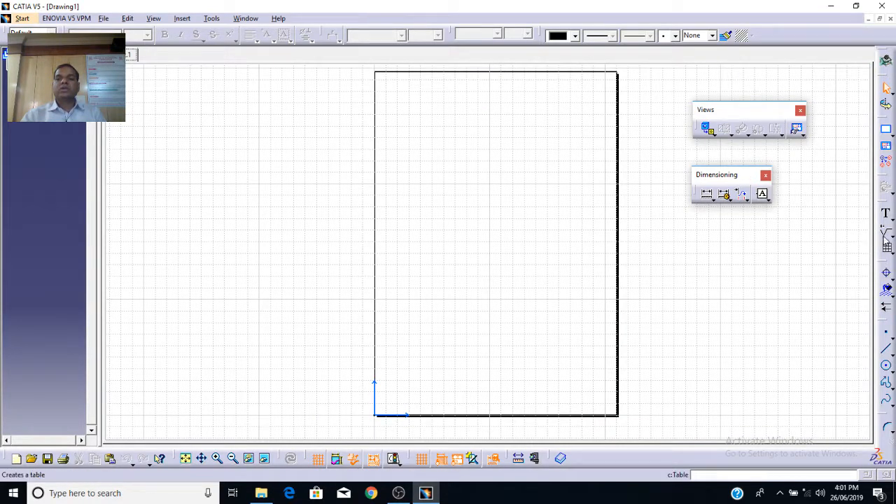
pyautogui.moveTo(886, 239); pyautogui.dragTo(693, 259)
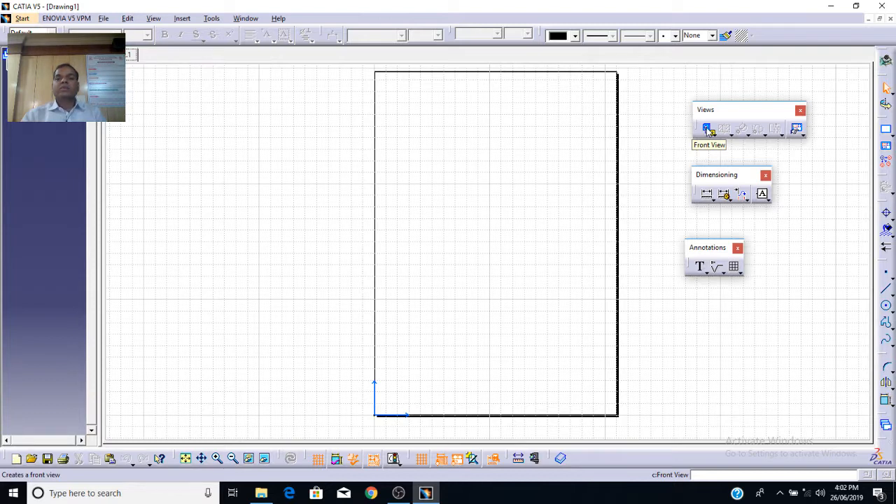
# Start a front view of Part1.CATPart using the outer face of the upper flange as the reference plane
pyautogui.click(708, 130)
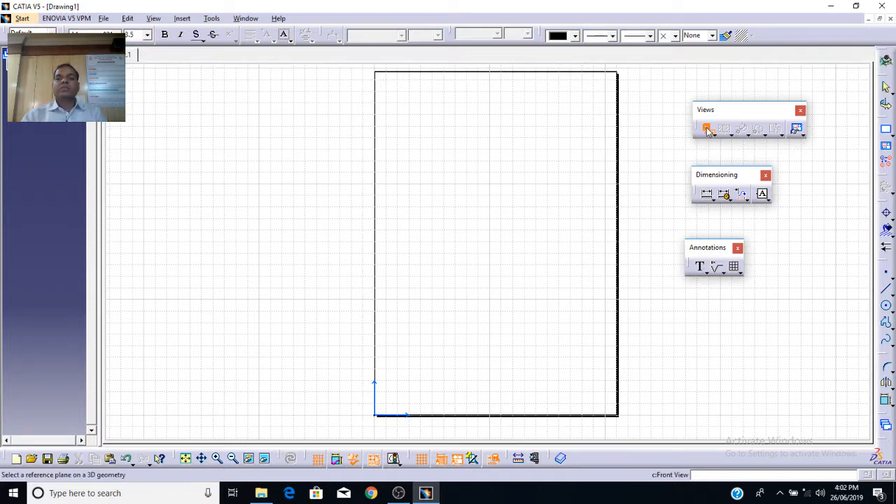
pyautogui.click(247, 19)
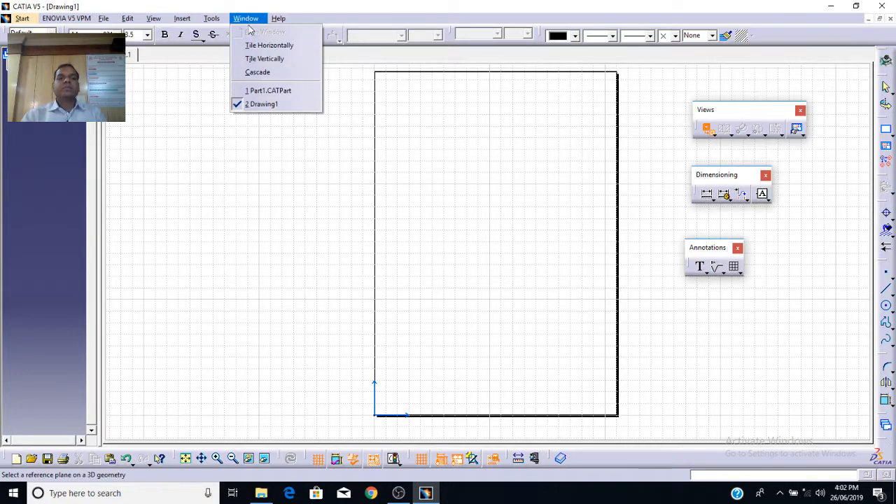
pyautogui.click(286, 93)
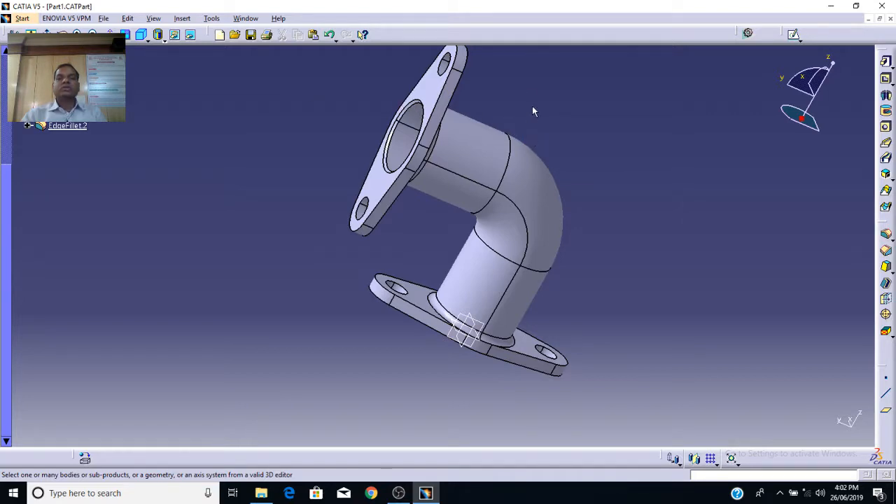
pyautogui.moveTo(532, 105); pyautogui.dragTo(429, 201, button='middle')
pyautogui.moveTo(744, 230); pyautogui.dragTo(603, 181, button='middle')
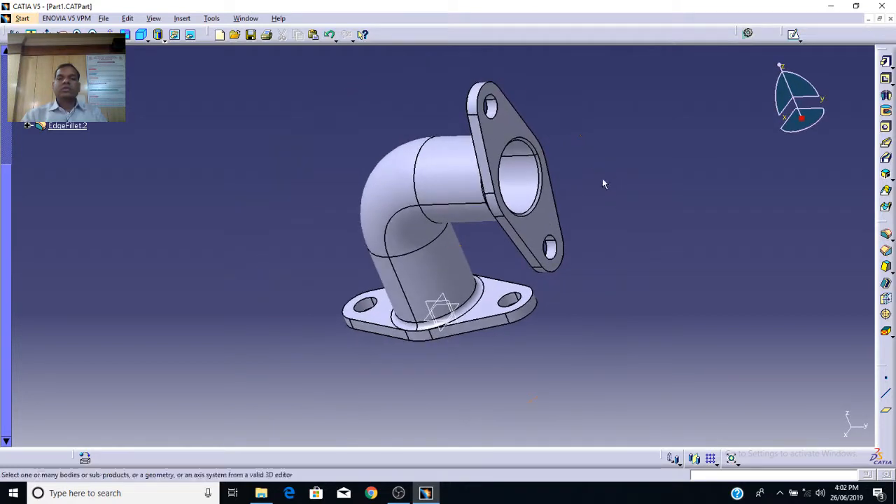
pyautogui.moveTo(553, 217)
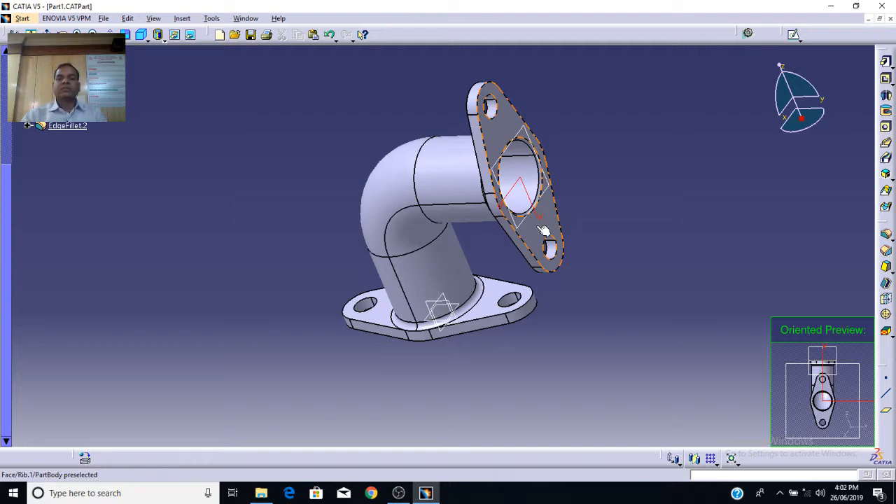
pyautogui.click(543, 231)
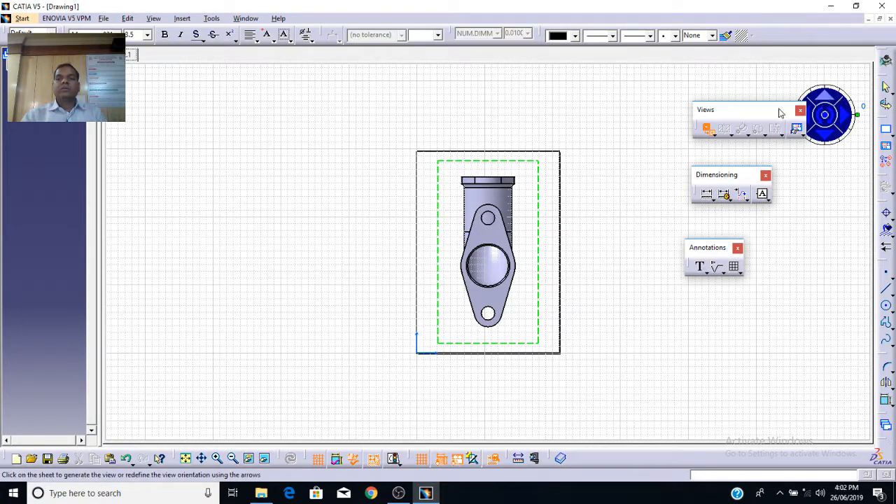
# Try other orientations for the front view preview, then generate the view looking straight at the flange face
pyautogui.moveTo(779, 111); pyautogui.dragTo(724, 89)
pyautogui.click(824, 97)
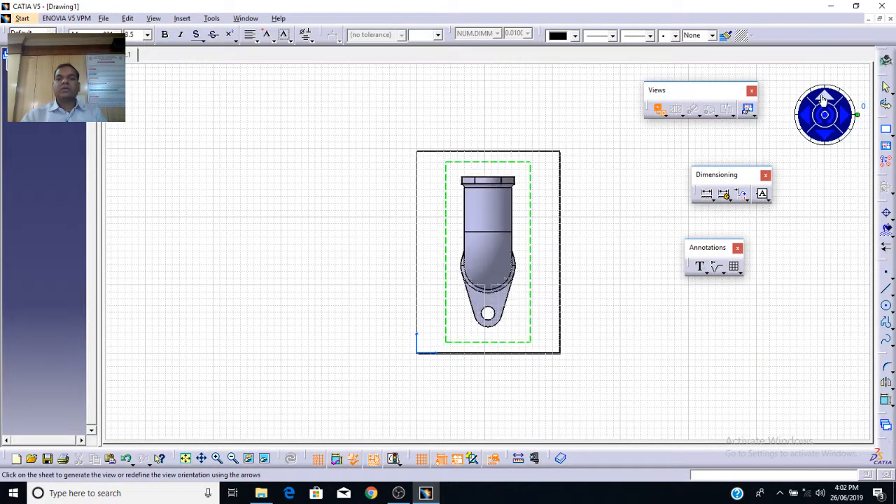
pyautogui.click(825, 132)
pyautogui.click(846, 116)
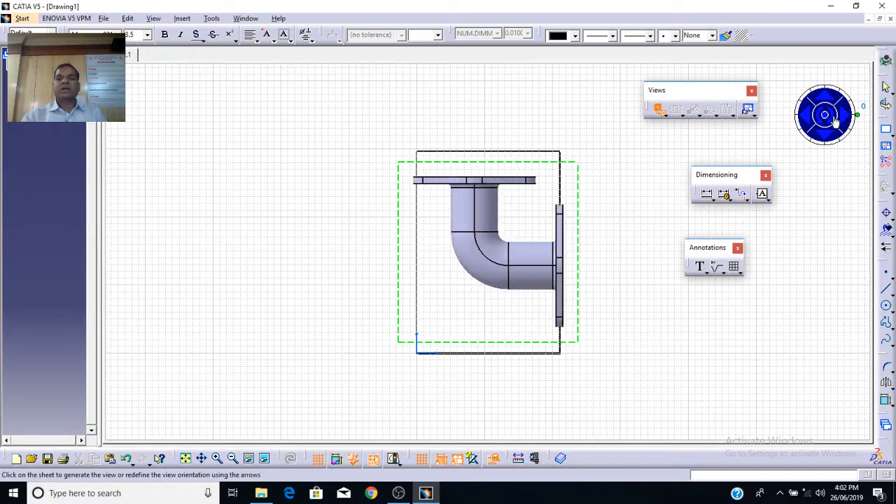
pyautogui.click(803, 117)
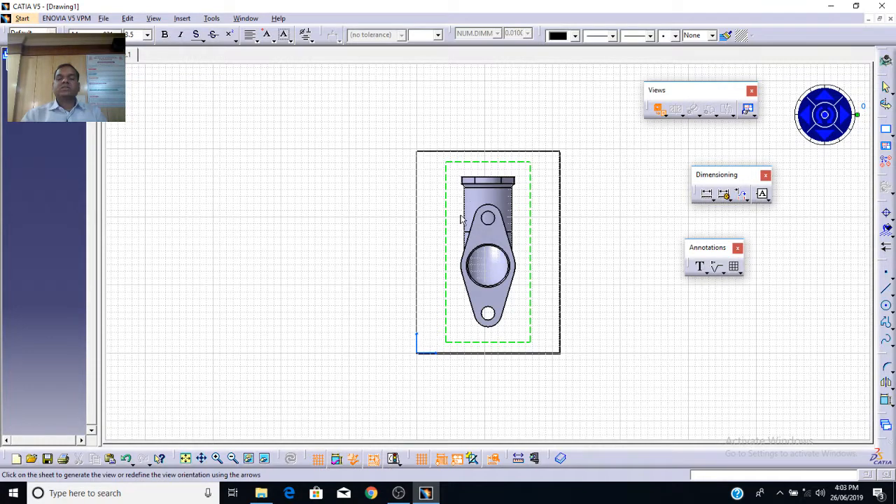
pyautogui.click(608, 164)
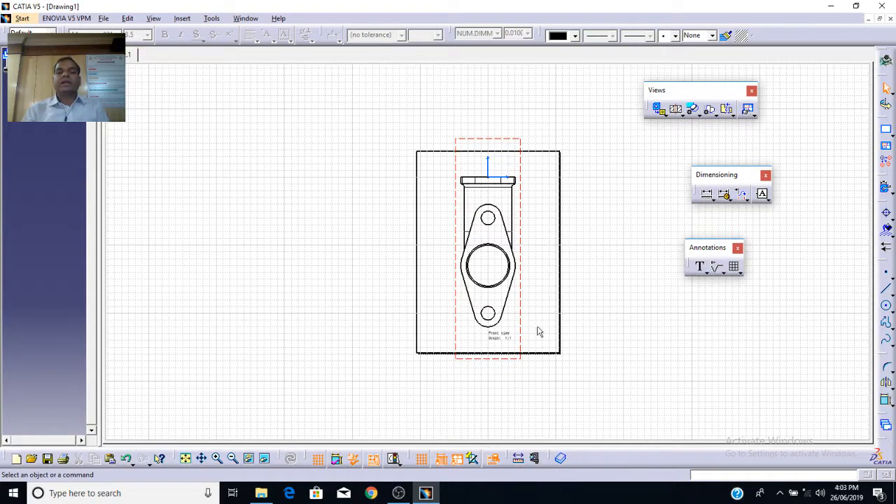
# Try a 1:5 scale for the front view in its properties, then set the scale to 1:4
pyautogui.moveTo(623, 357)
pyautogui.mouseDown(button='middle')
pyautogui.moveTo(737, 330)
pyautogui.moveTo(656, 368)
pyautogui.moveTo(666, 340)
pyautogui.moveTo(674, 386)
pyautogui.moveTo(668, 272)
pyautogui.moveTo(645, 275)
pyautogui.mouseUp(button='middle')
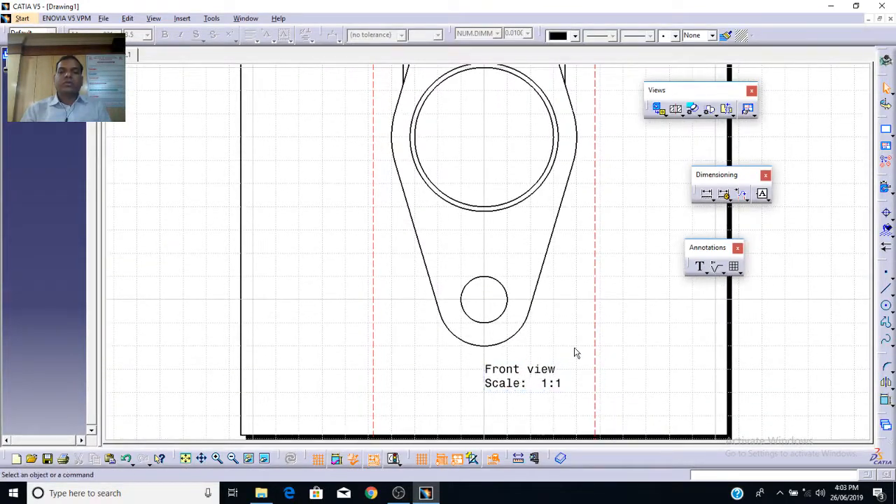
pyautogui.moveTo(762, 312); pyautogui.dragTo(747, 414, button='middle')
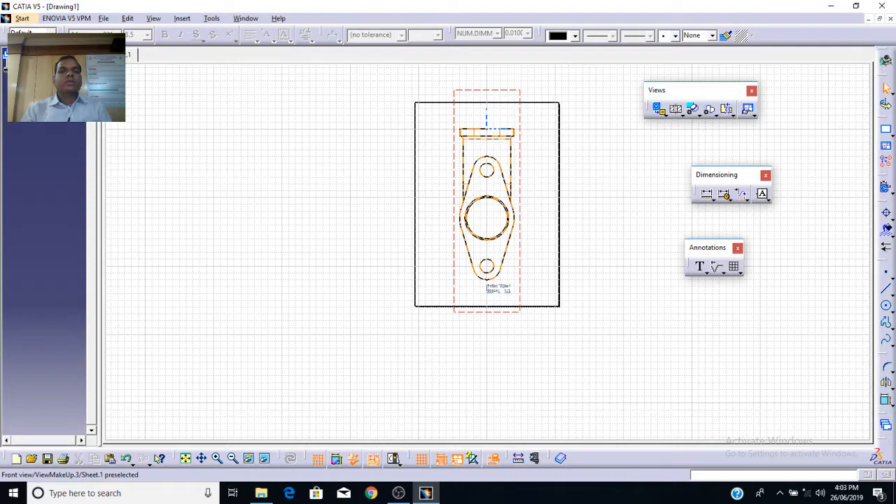
pyautogui.rightClick(56, 87)
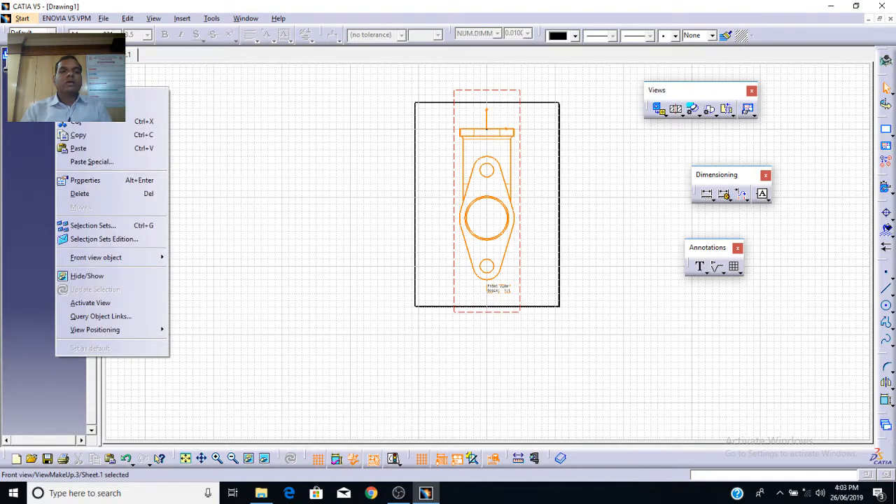
pyautogui.click(85, 181)
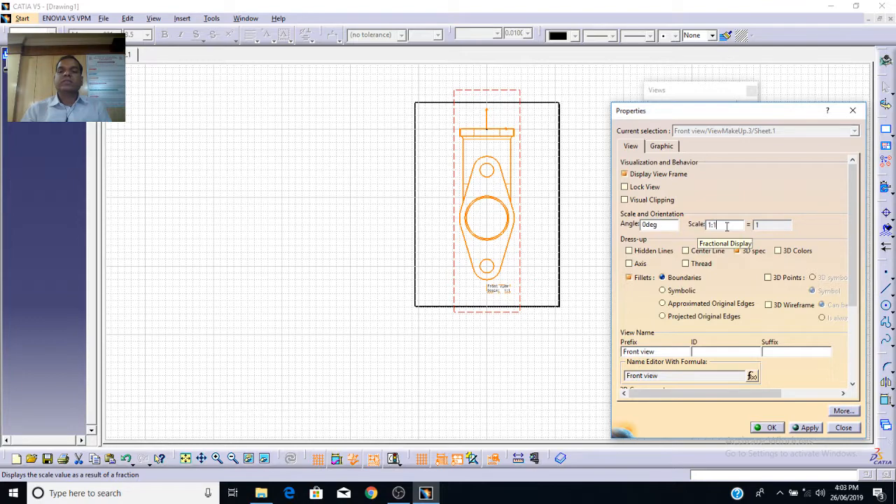
pyautogui.press('BackSpace')
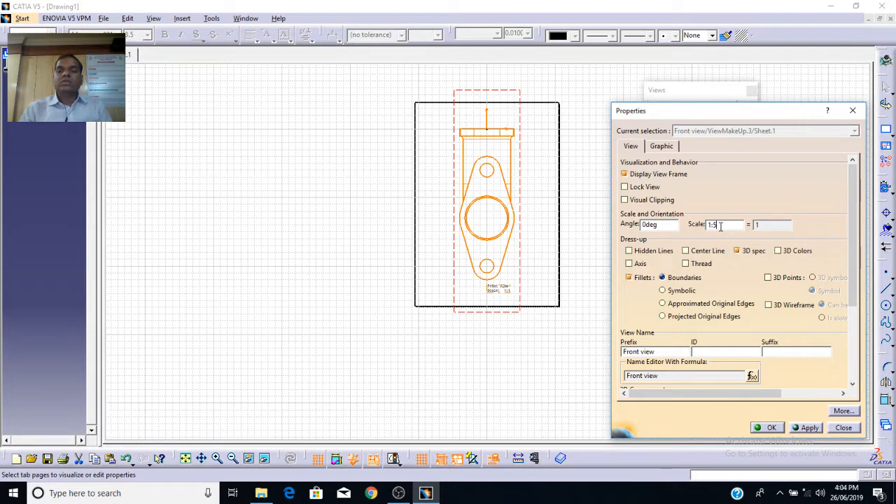
pyautogui.click(807, 430)
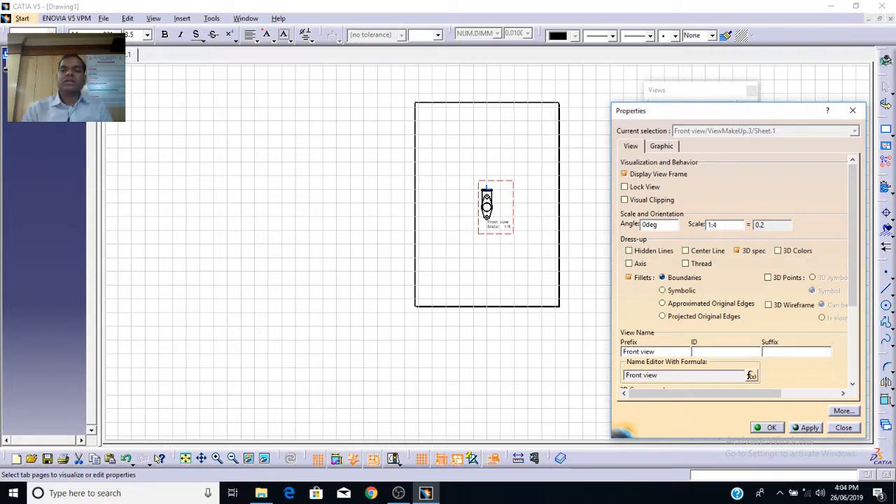
pyautogui.click(809, 428)
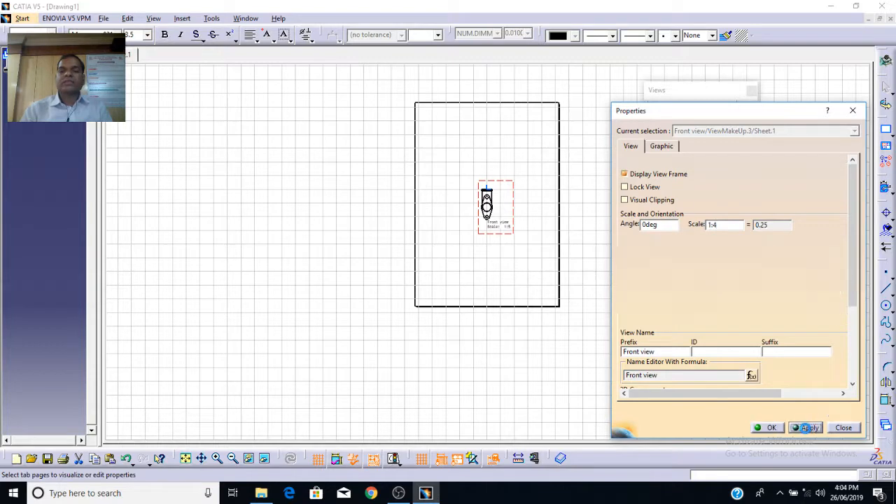
pyautogui.click(770, 427)
pyautogui.click(701, 363)
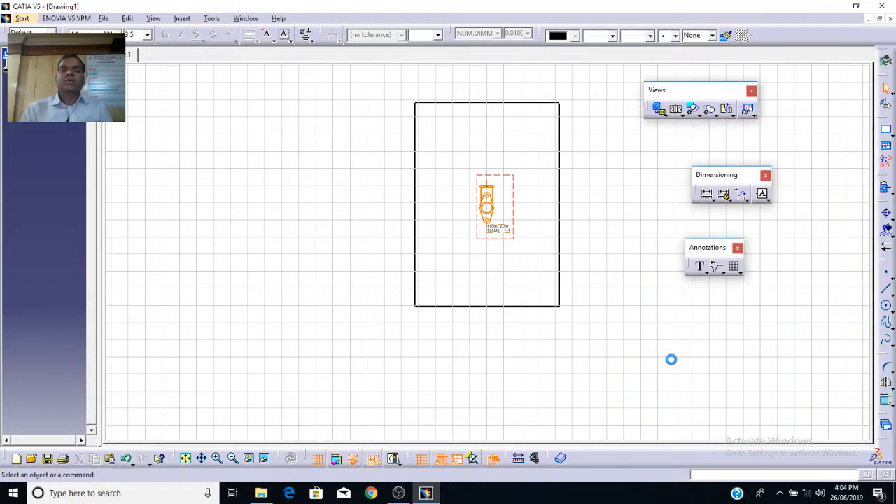
# Move the front view into the upper-left area of the sheet
pyautogui.moveTo(503, 181); pyautogui.dragTo(482, 143)
pyautogui.moveTo(577, 244)
pyautogui.mouseDown(button='middle')
pyautogui.moveTo(596, 196)
pyautogui.moveTo(586, 278)
pyautogui.moveTo(581, 247)
pyautogui.moveTo(575, 267)
pyautogui.mouseUp(button='middle')
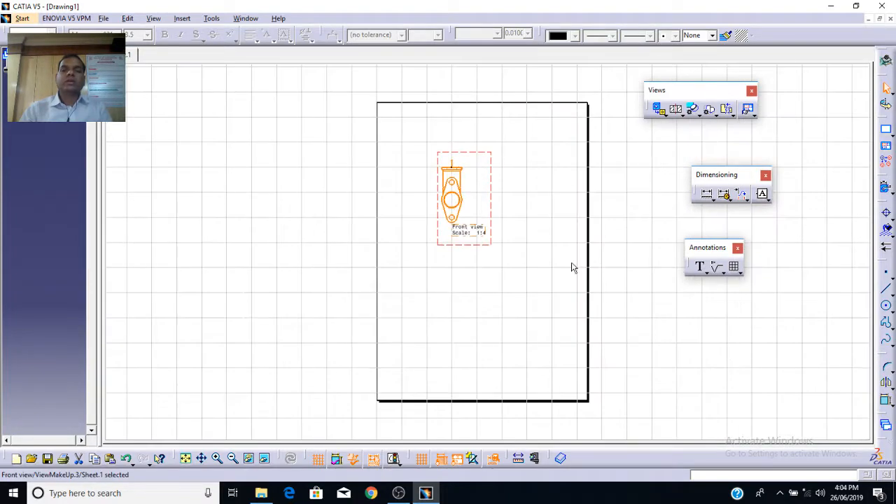
pyautogui.moveTo(480, 154)
pyautogui.mouseDown()
pyautogui.moveTo(462, 128)
pyautogui.moveTo(451, 132)
pyautogui.mouseUp()
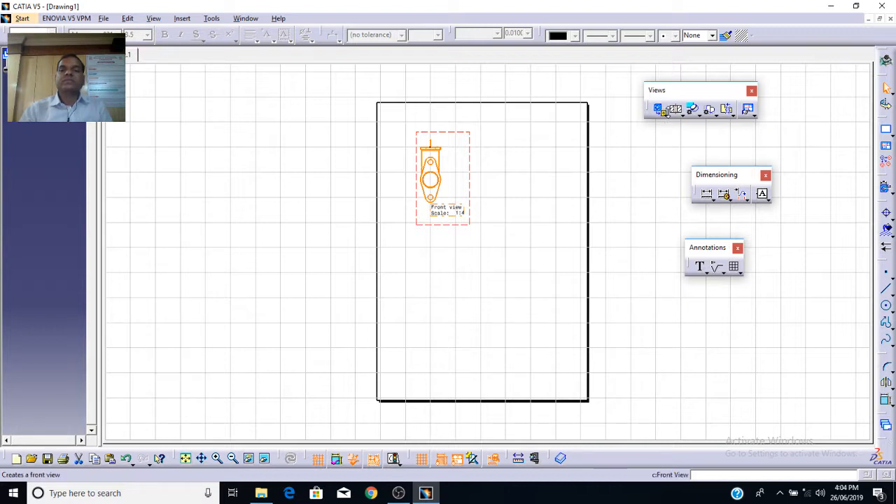
# Create a projected top view directly below the front view
pyautogui.click(666, 115)
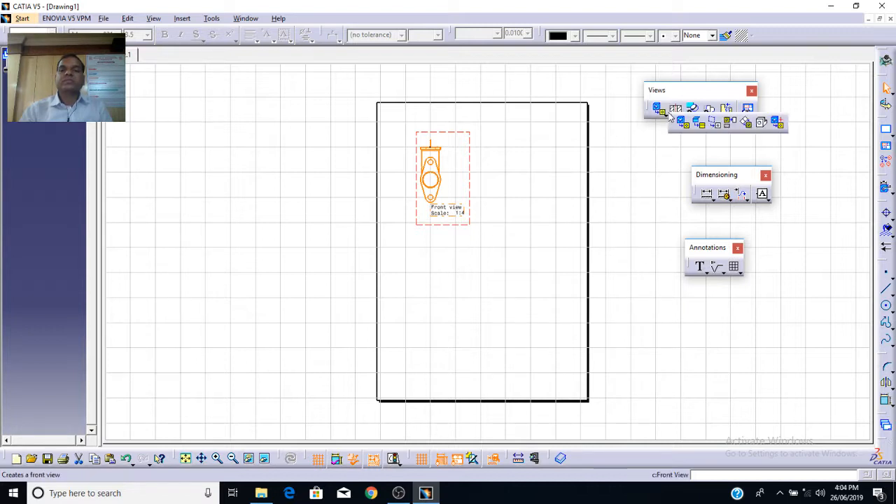
pyautogui.click(733, 127)
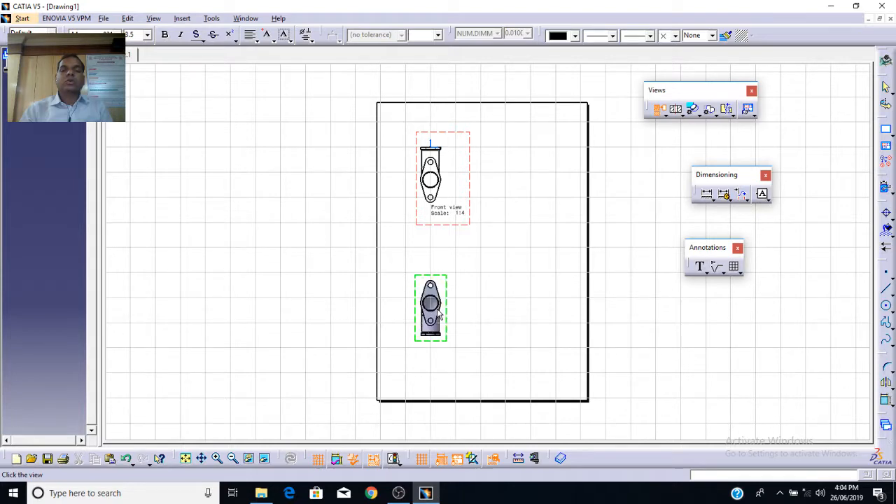
pyautogui.click(439, 317)
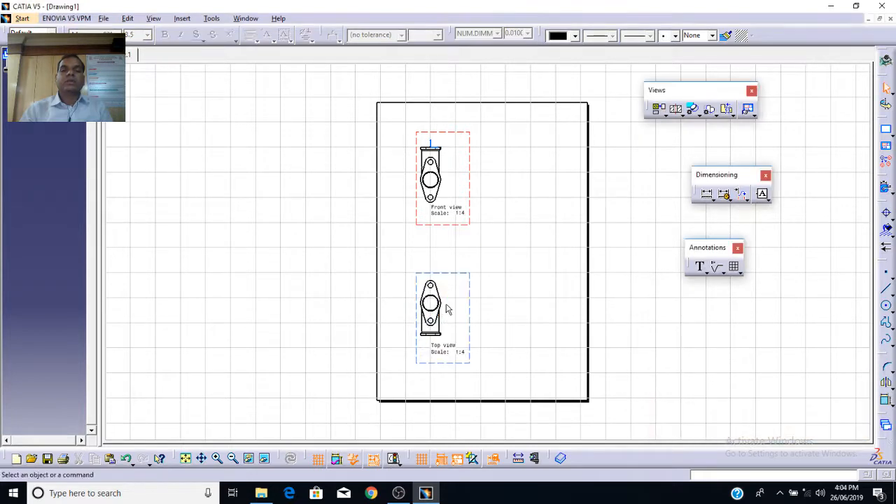
pyautogui.moveTo(490, 342)
pyautogui.mouseDown(button='middle')
pyautogui.moveTo(524, 328)
pyautogui.moveTo(532, 302)
pyautogui.moveTo(528, 340)
pyautogui.moveTo(516, 327)
pyautogui.mouseUp(button='middle')
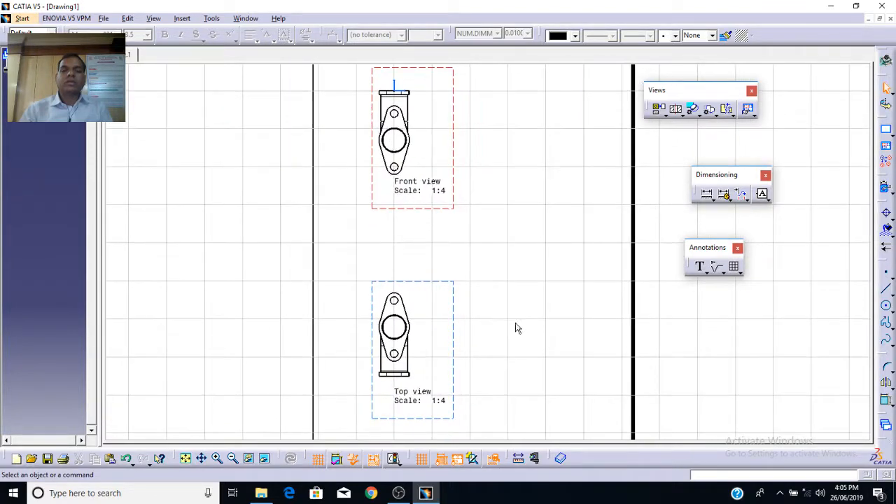
pyautogui.click(658, 110)
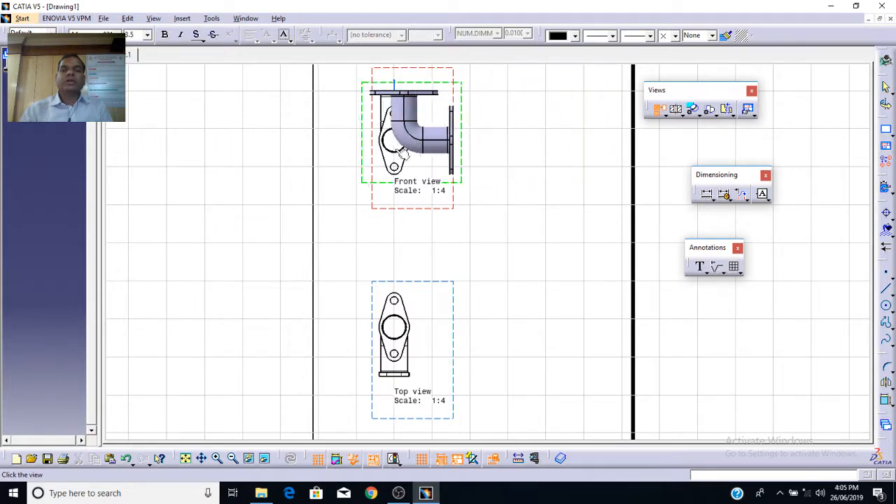
pyautogui.moveTo(502, 186); pyautogui.dragTo(478, 301, button='middle')
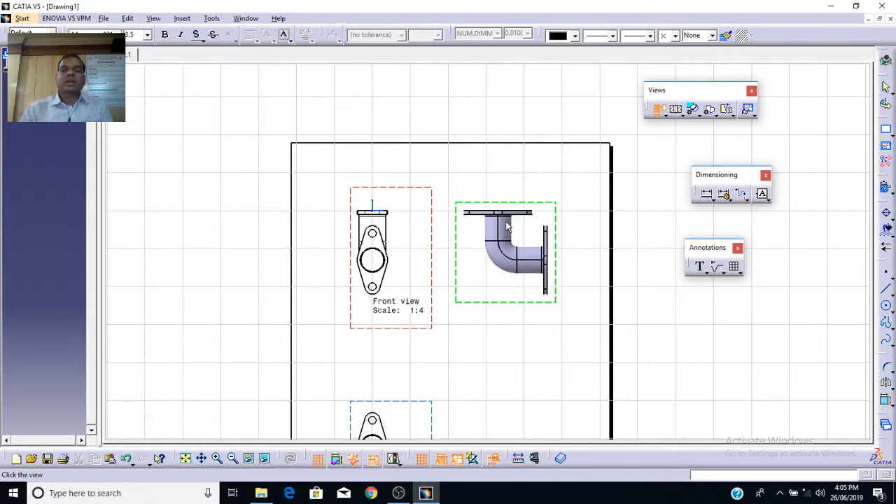
pyautogui.moveTo(513, 216); pyautogui.dragTo(511, 132, button='middle')
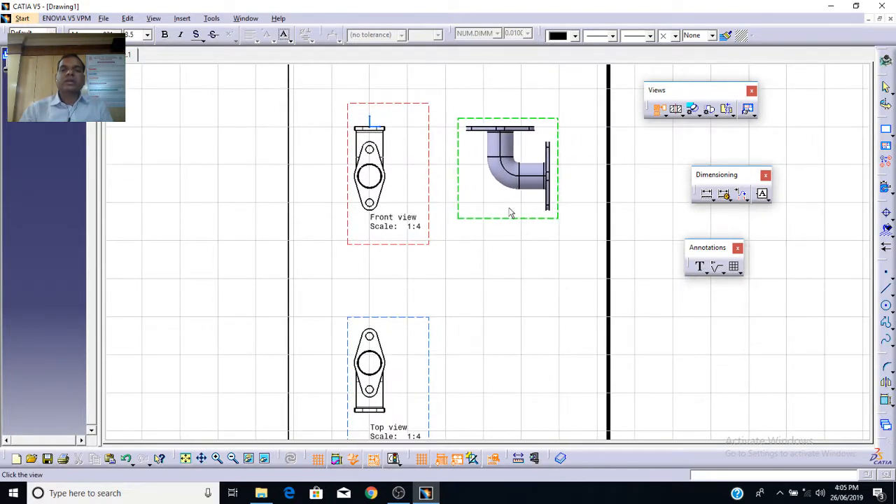
pyautogui.click(660, 112)
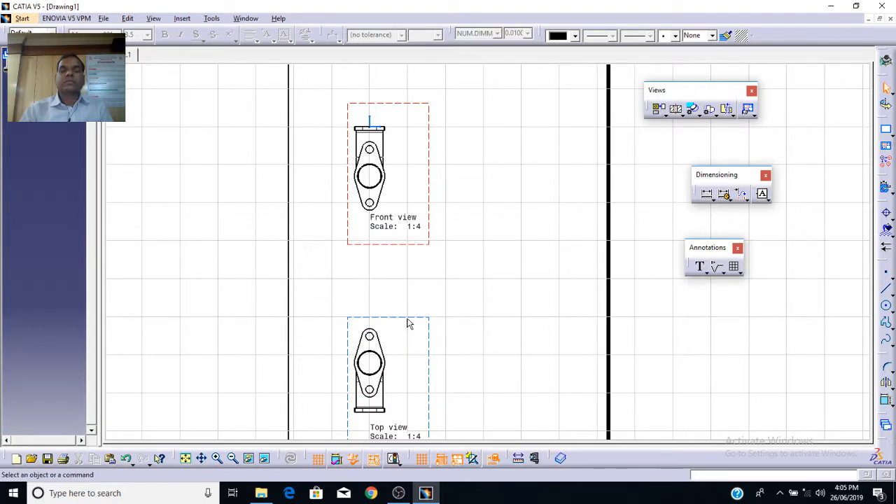
# Move the top view upward, closer to the front view
pyautogui.moveTo(410, 323); pyautogui.dragTo(429, 274)
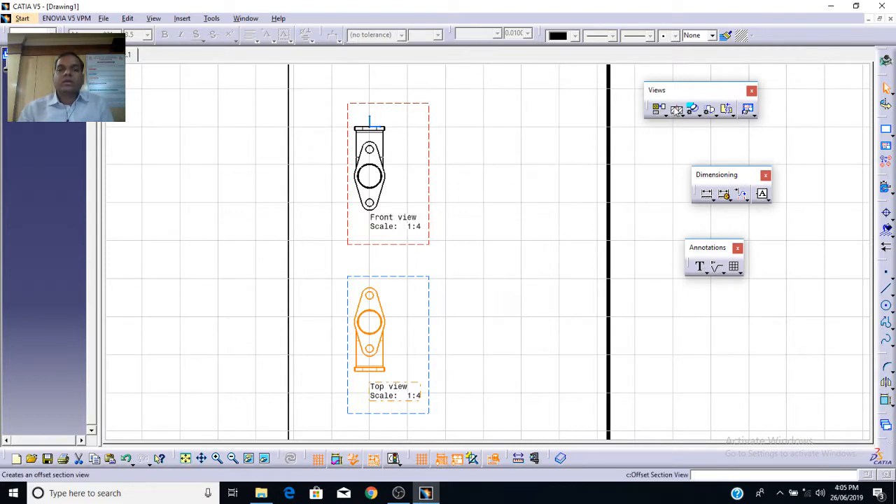
pyautogui.click(537, 198)
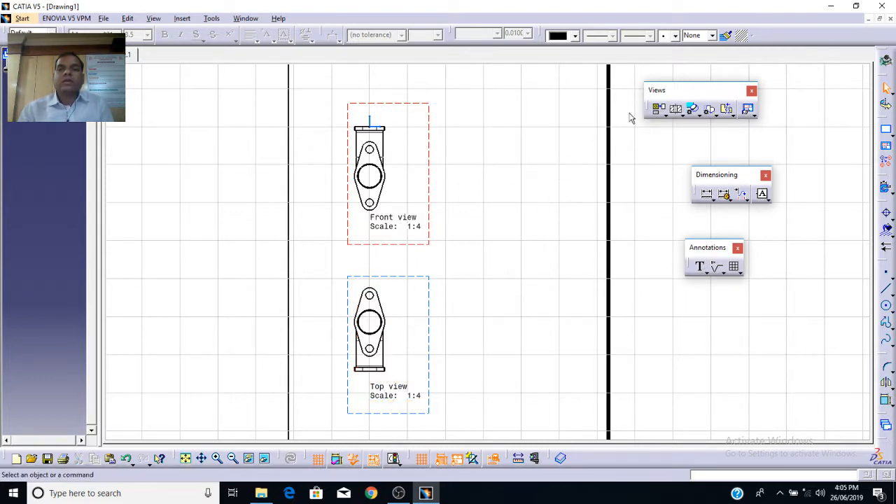
# Create section view A-A with a vertical cutting line through the front view's centre and place it right of the front view
pyautogui.click(677, 111)
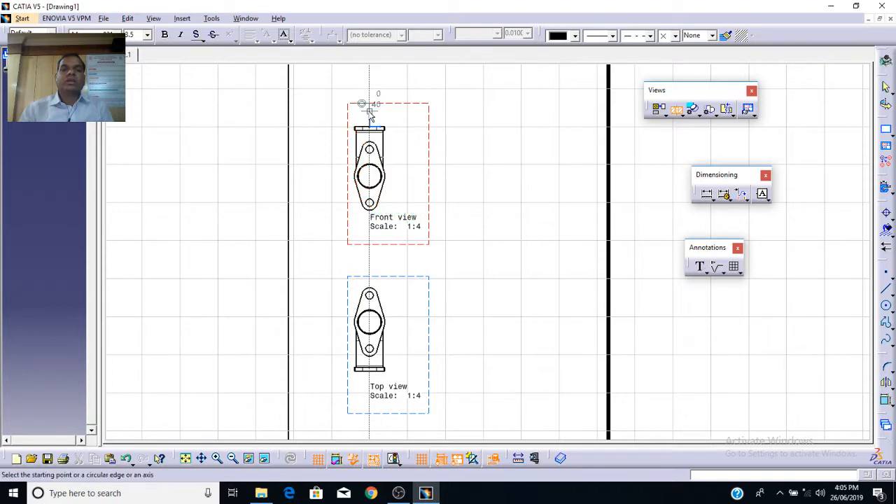
pyautogui.click(370, 112)
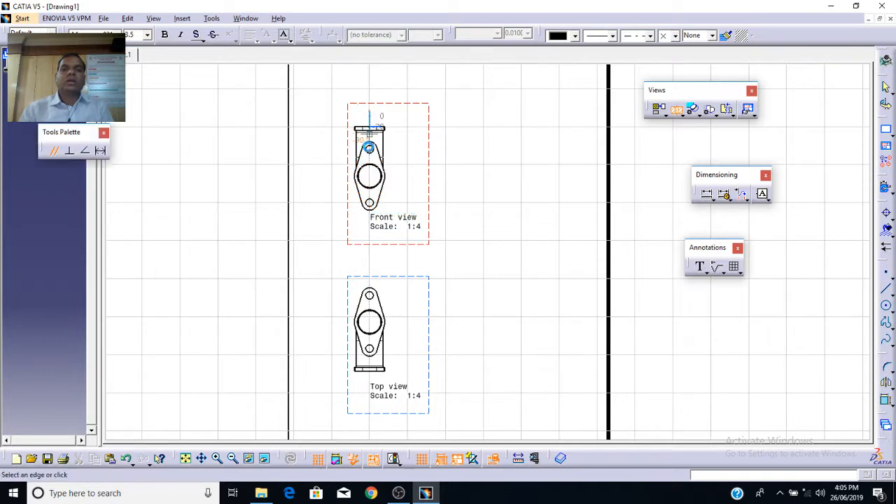
pyautogui.doubleClick(371, 242)
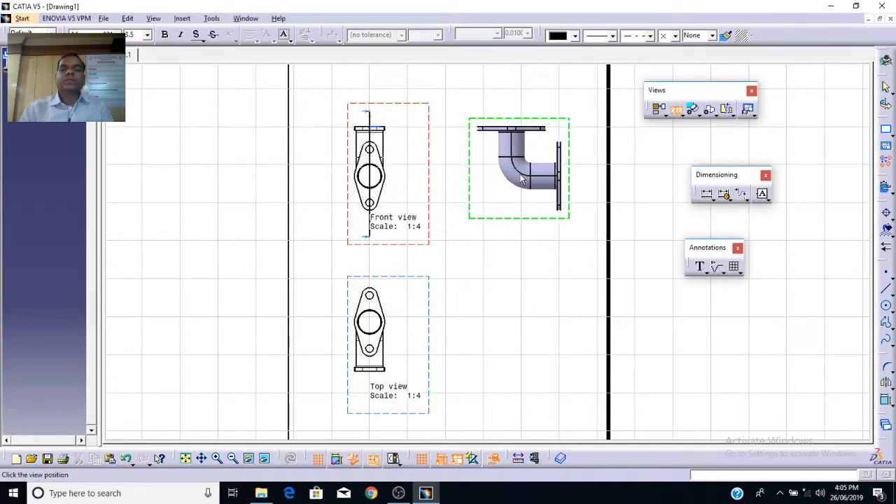
pyautogui.click(521, 180)
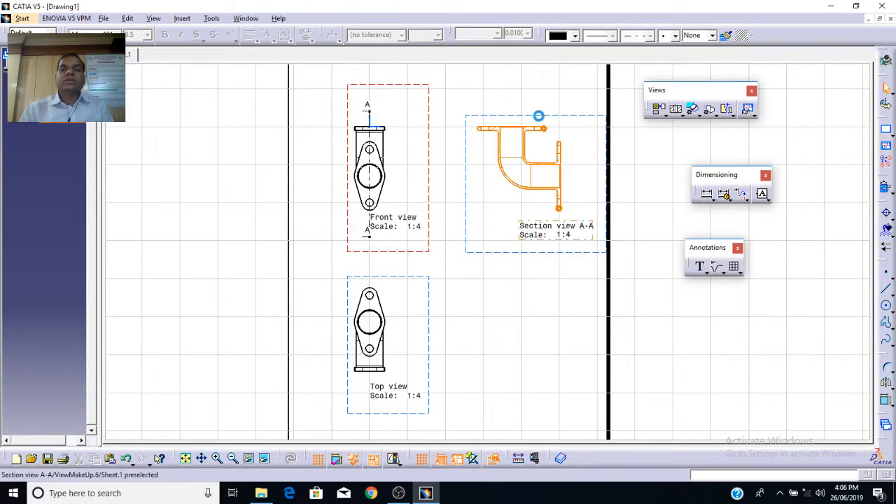
# Move section view A-A slightly left, closer to the front view
pyautogui.moveTo(538, 115); pyautogui.dragTo(520, 116)
pyautogui.click(529, 116)
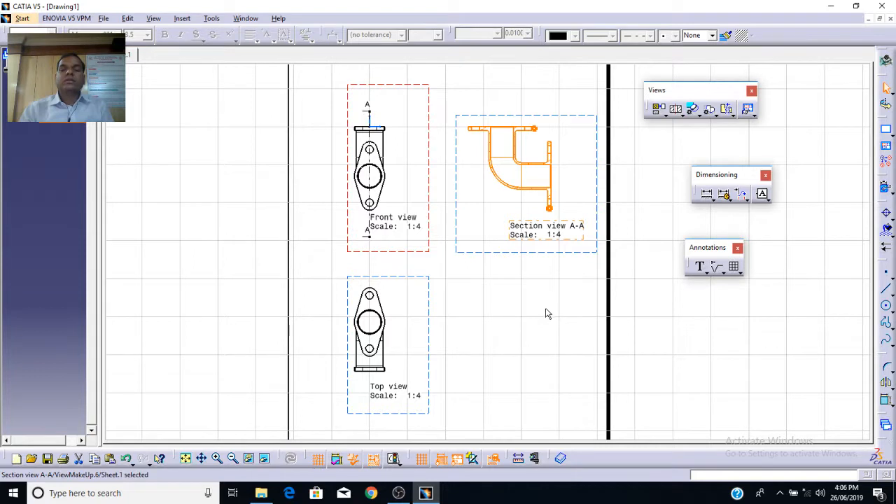
pyautogui.click(666, 315)
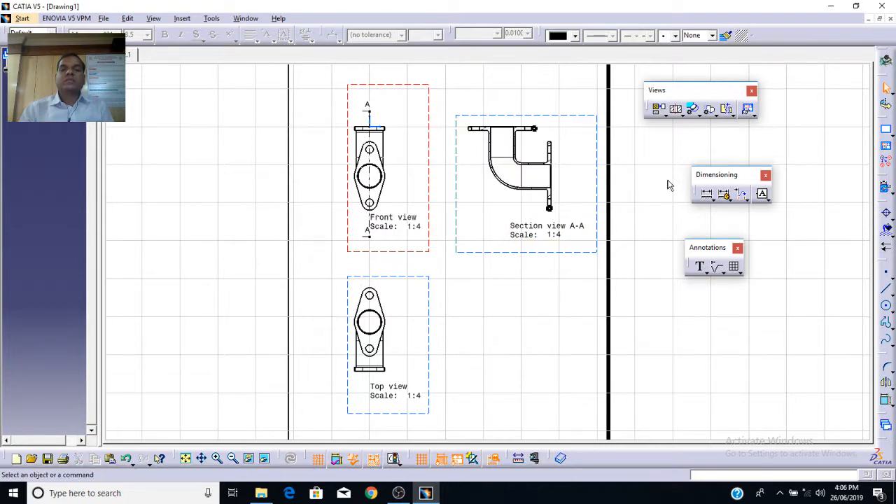
# Create an isometric view of Part1.CATPart, using the upper flange's outer face as the reference plane
pyautogui.click(666, 115)
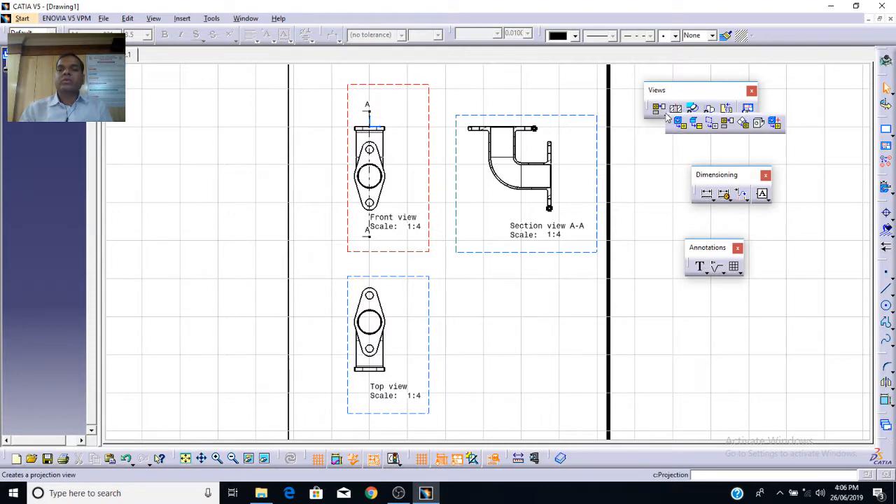
pyautogui.click(760, 124)
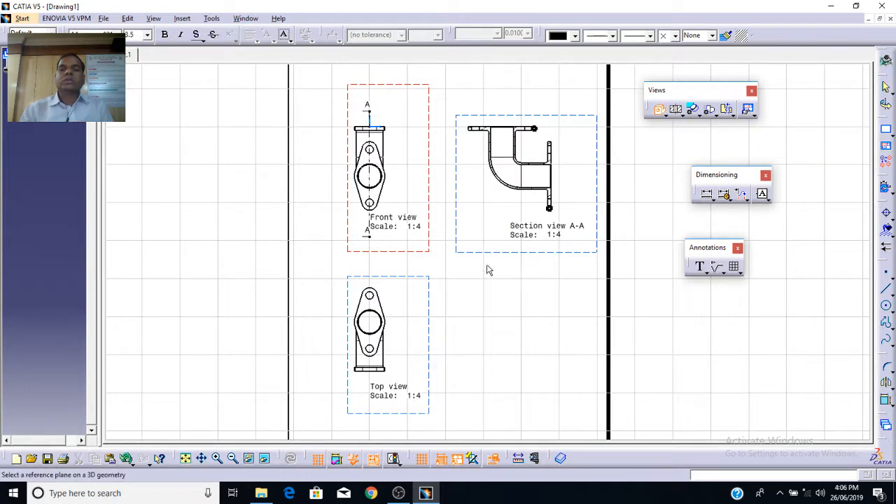
pyautogui.click(245, 20)
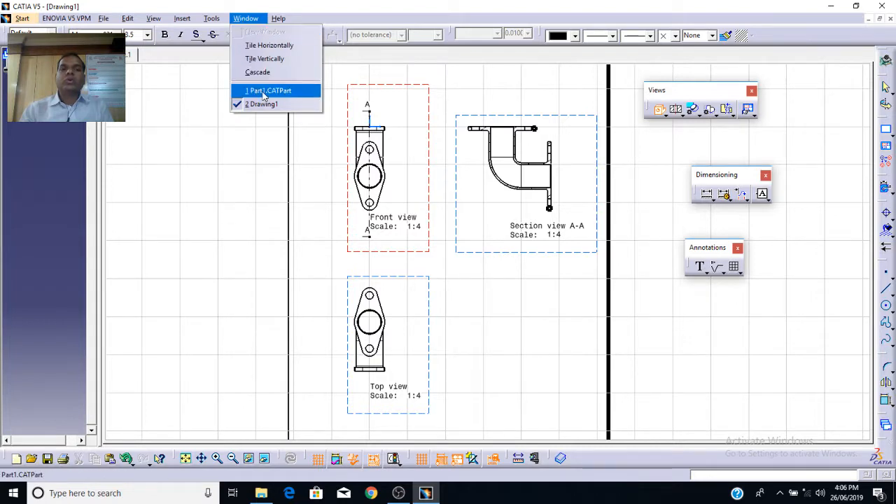
pyautogui.click(266, 91)
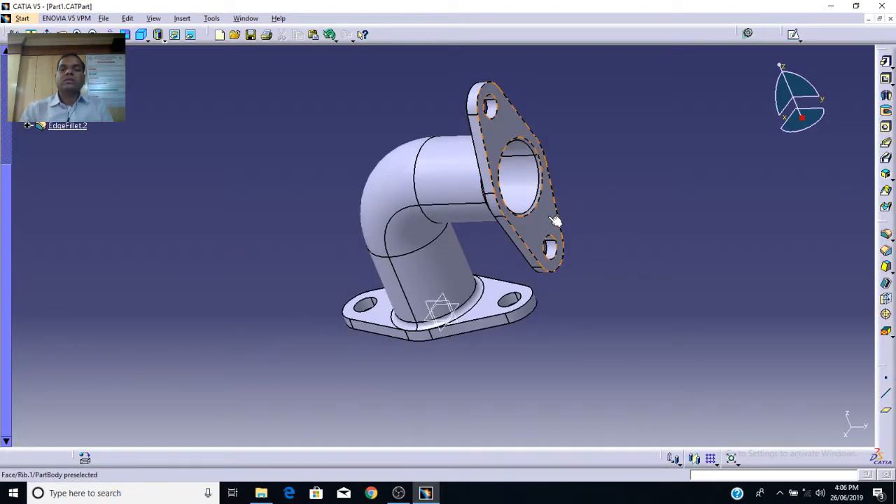
pyautogui.click(550, 217)
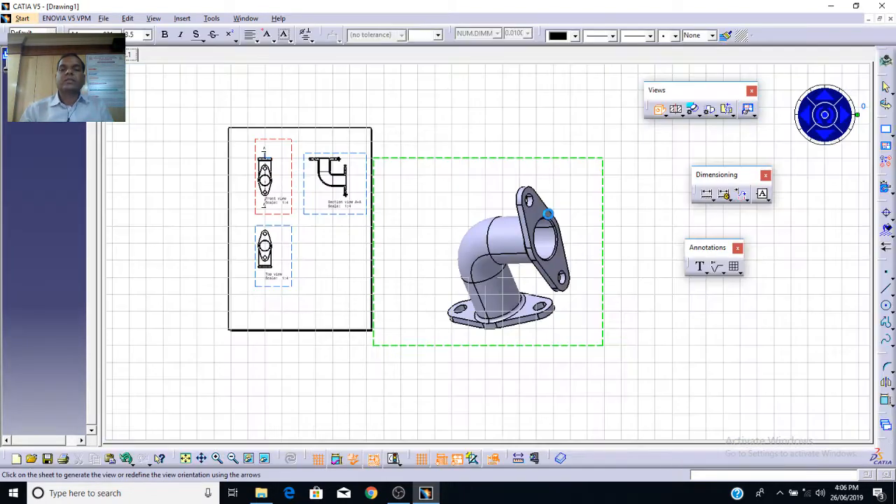
pyautogui.click(530, 134)
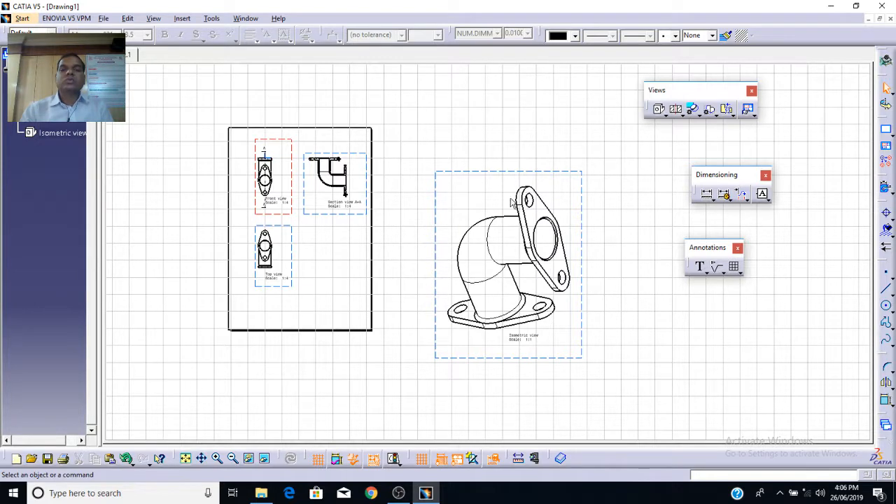
# Set the isometric view's scale to 1:3 and move the view onto the sheet below the section view
pyautogui.click(60, 133)
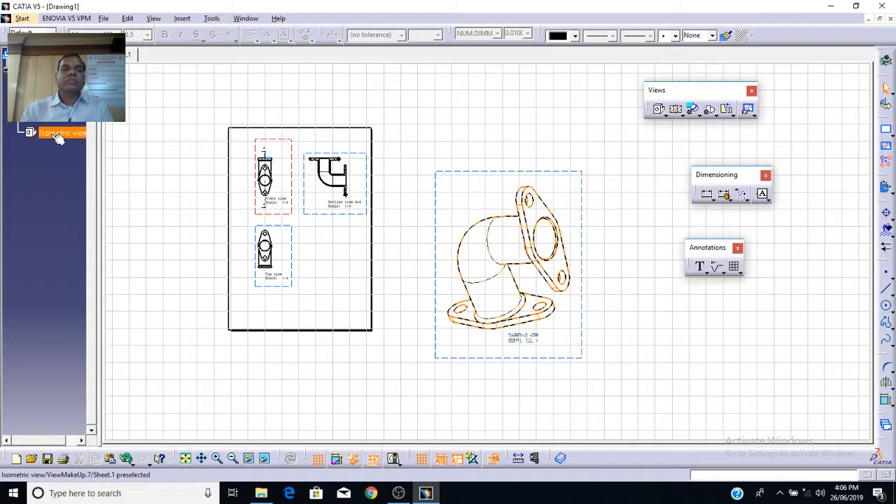
pyautogui.rightClick(56, 134)
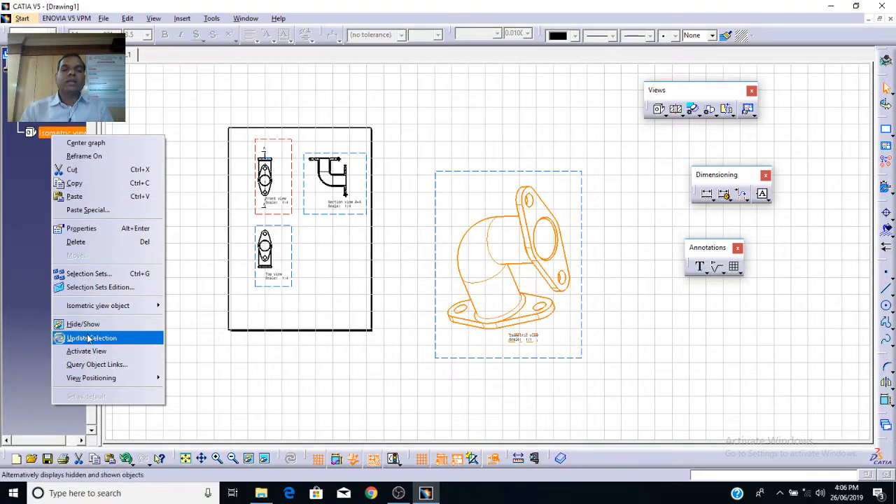
pyautogui.click(103, 228)
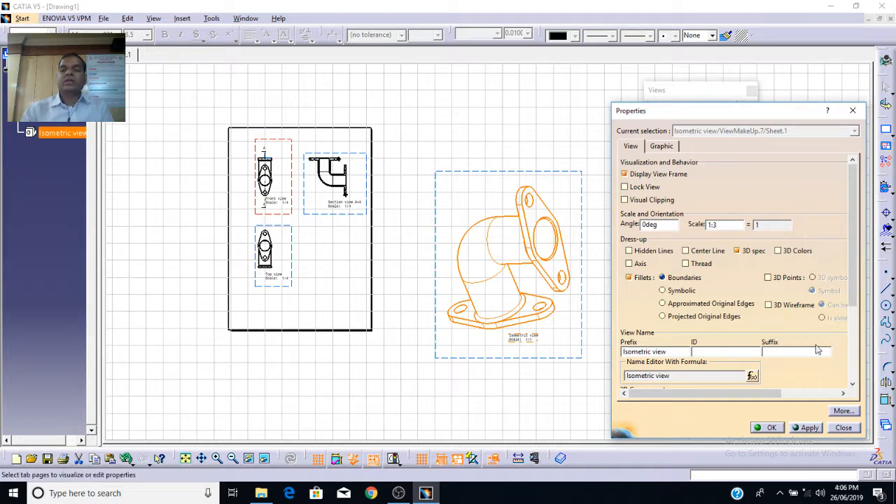
pyautogui.click(771, 428)
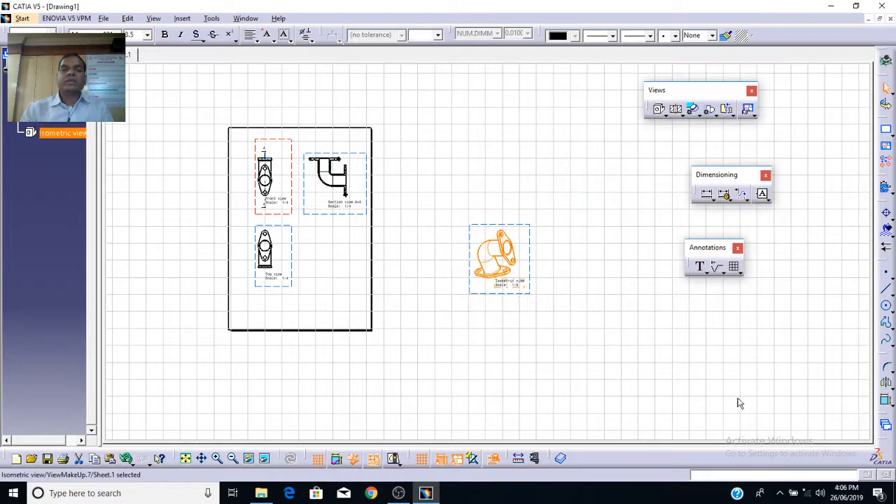
pyautogui.moveTo(524, 229); pyautogui.dragTo(357, 218)
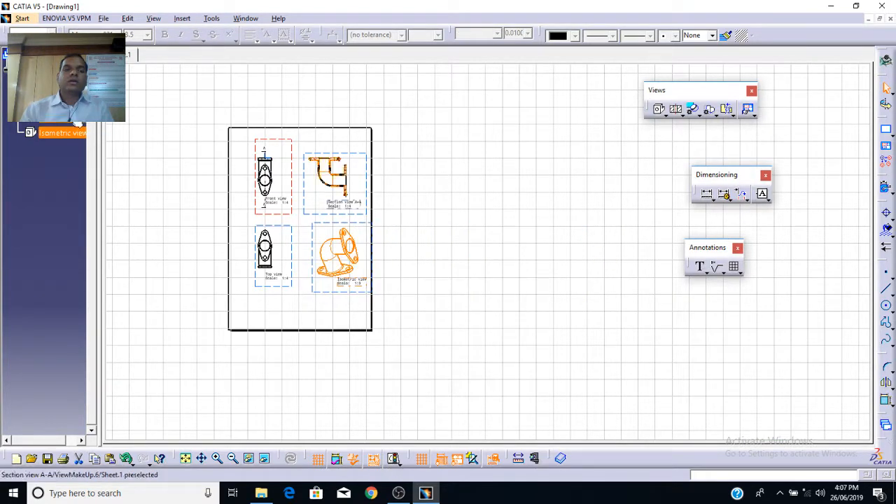
# Set the front view's scale to 1:3 in its properties
pyautogui.rightClick(49, 87)
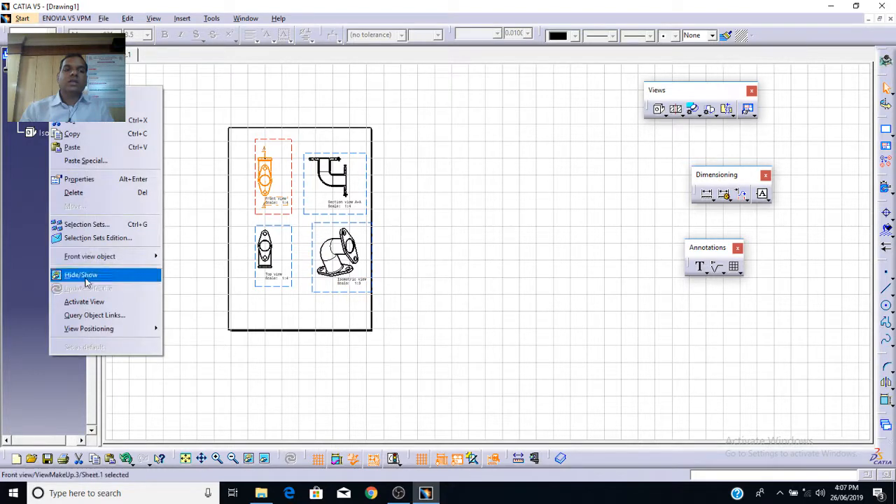
pyautogui.click(80, 179)
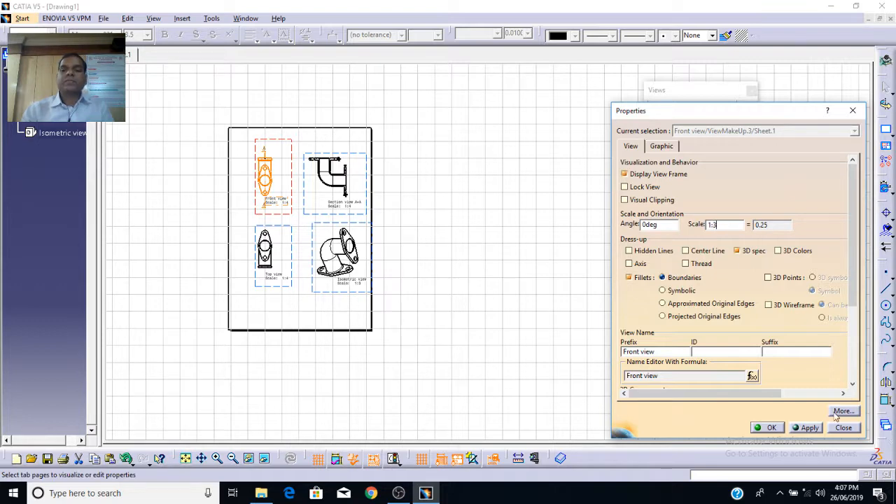
pyautogui.click(809, 429)
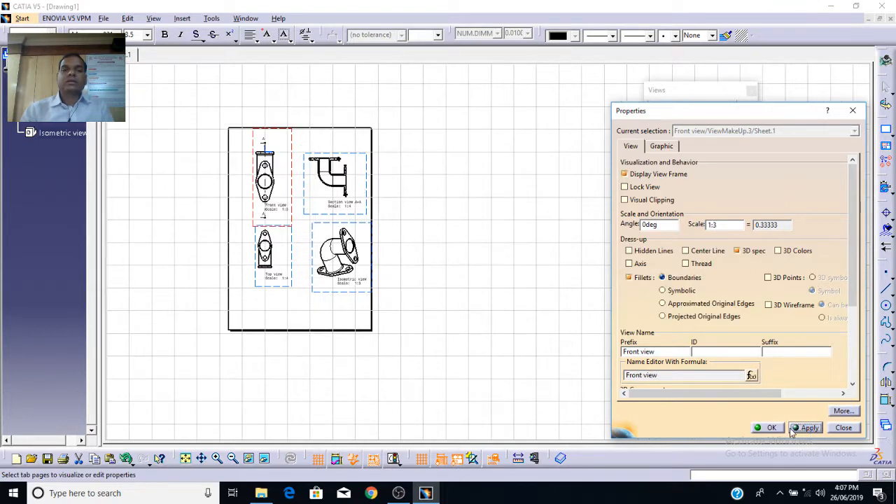
pyautogui.click(769, 428)
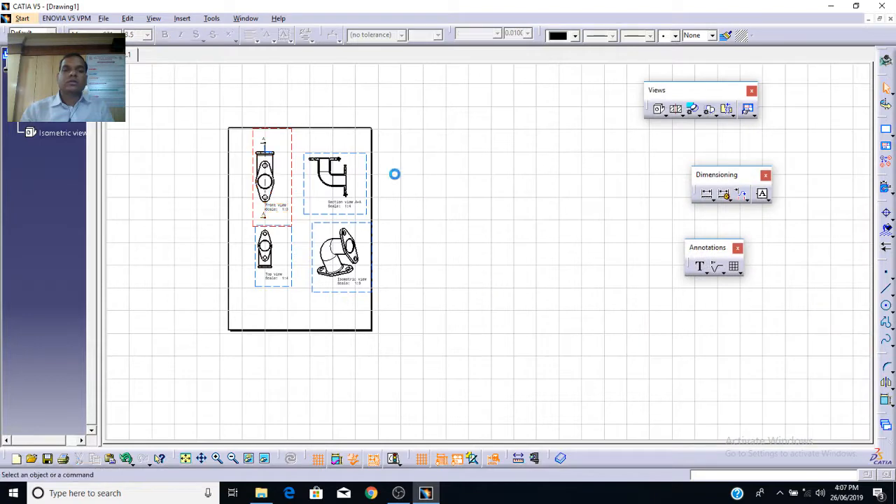
# Set the scale of the top view and section view A-A together to 1:3
pyautogui.rightClick(330, 155)
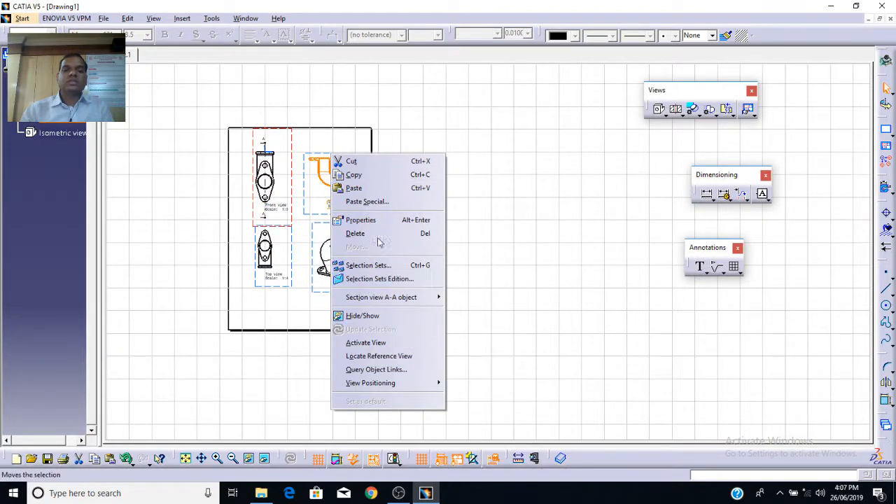
pyautogui.click(45, 170)
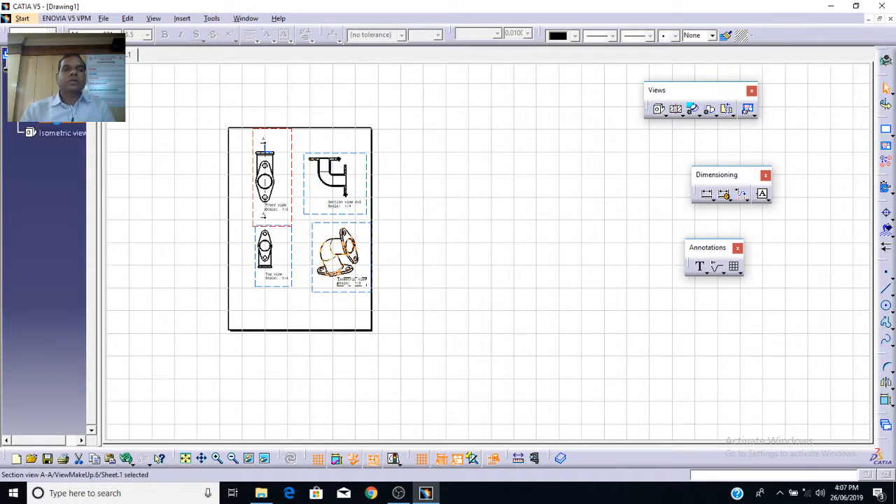
pyautogui.rightClick(56, 103)
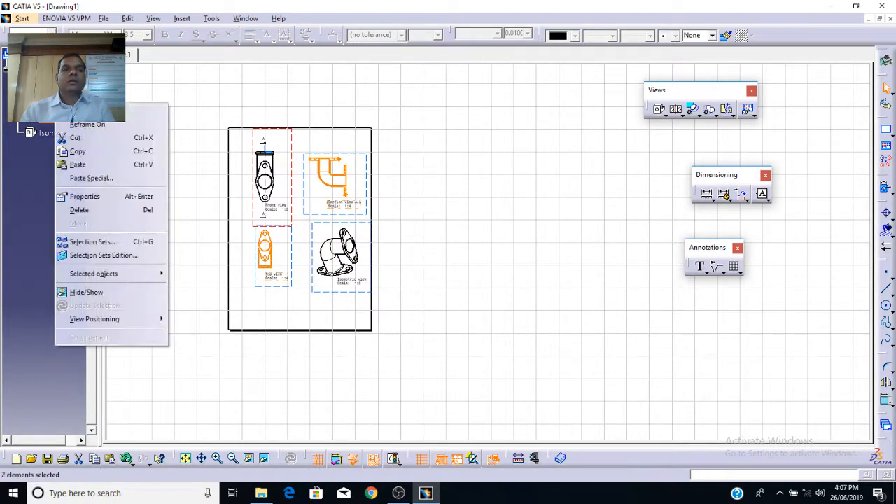
pyautogui.click(100, 197)
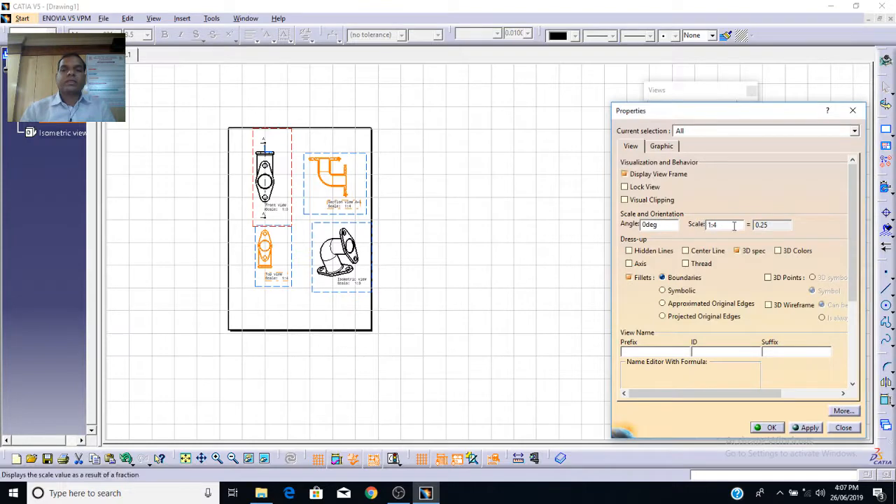
pyautogui.press('BackSpace')
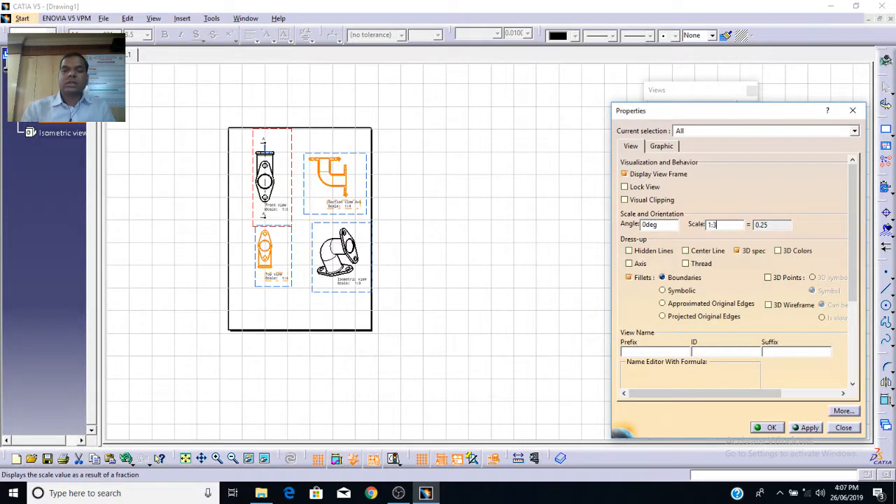
pyautogui.click(770, 428)
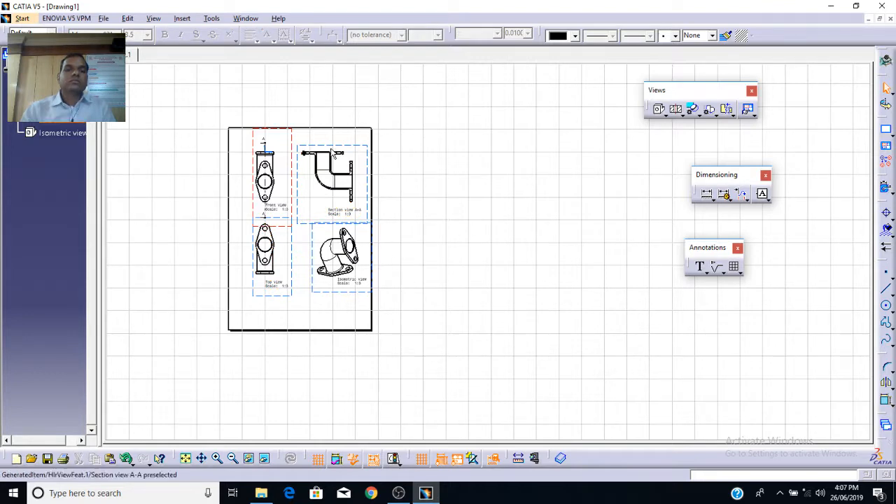
# Nudge the section view left and the front view slightly down and left, and activate the isometric view
pyautogui.click(329, 173)
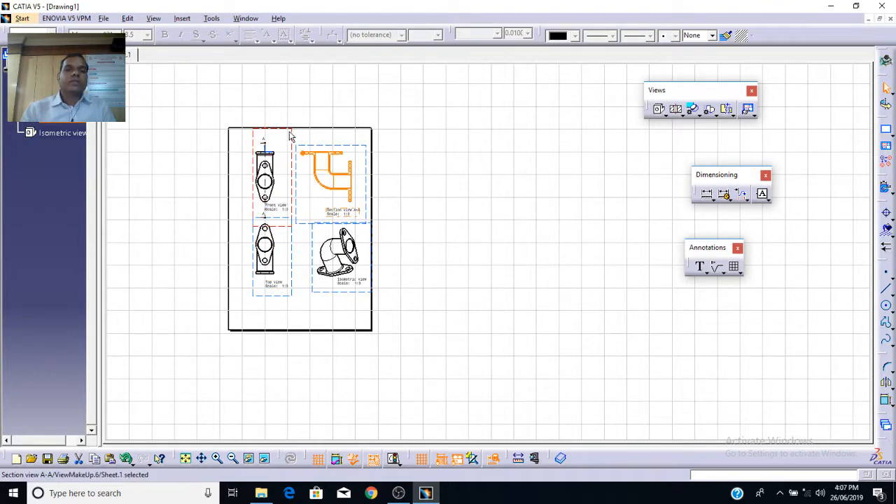
pyautogui.moveTo(292, 132)
pyautogui.mouseDown()
pyautogui.moveTo(283, 119)
pyautogui.moveTo(287, 136)
pyautogui.mouseUp()
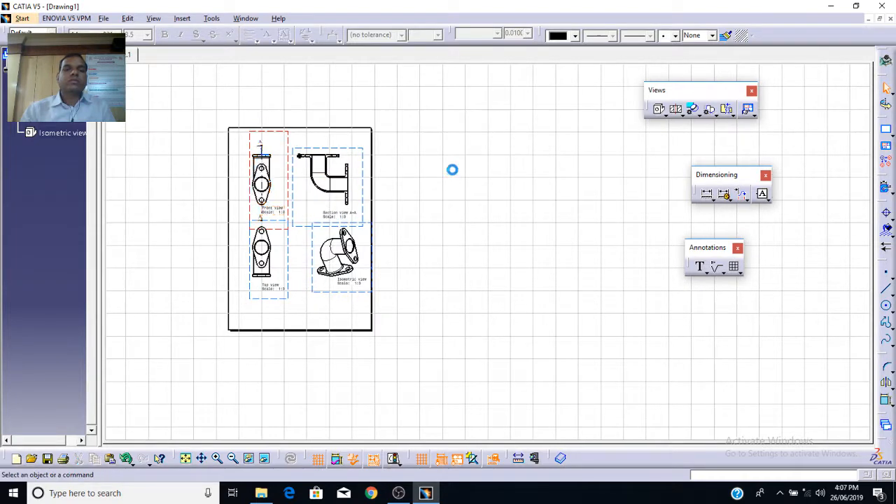
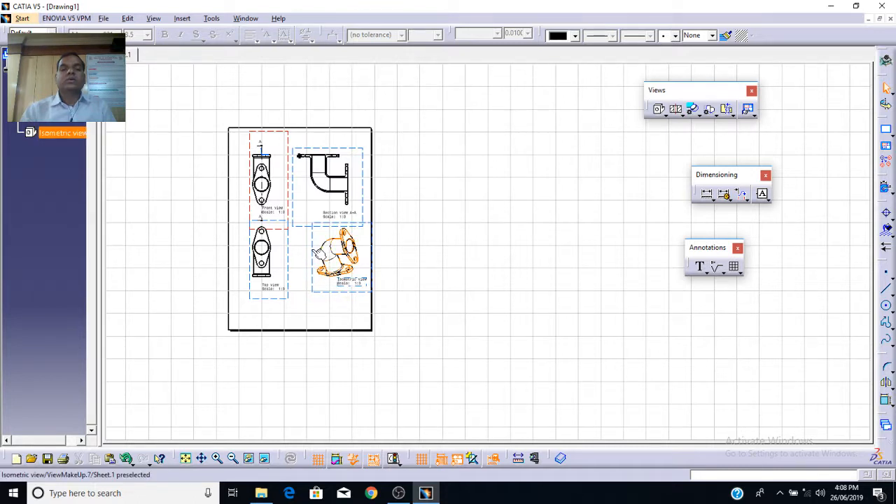
pyautogui.doubleClick(318, 253)
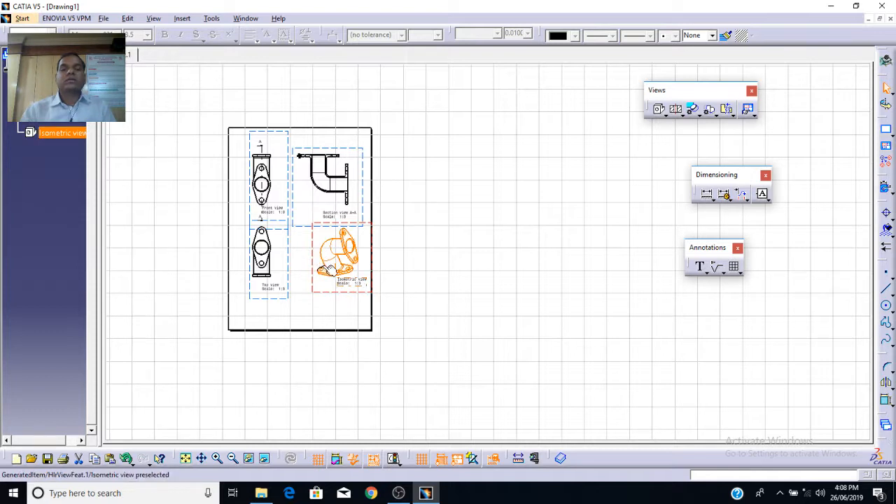
pyautogui.click(454, 226)
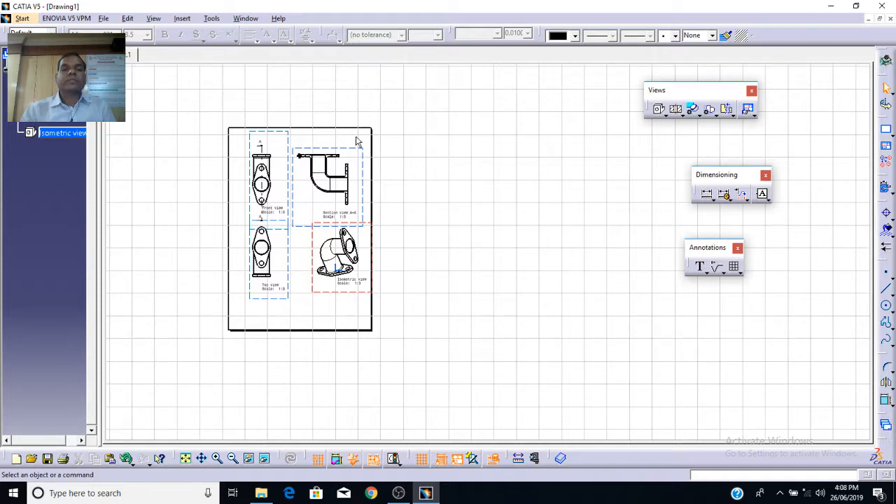
# Move the front view with its aligned views slightly up and left, towards the sheet's top edge
pyautogui.moveTo(276, 132); pyautogui.dragTo(280, 126)
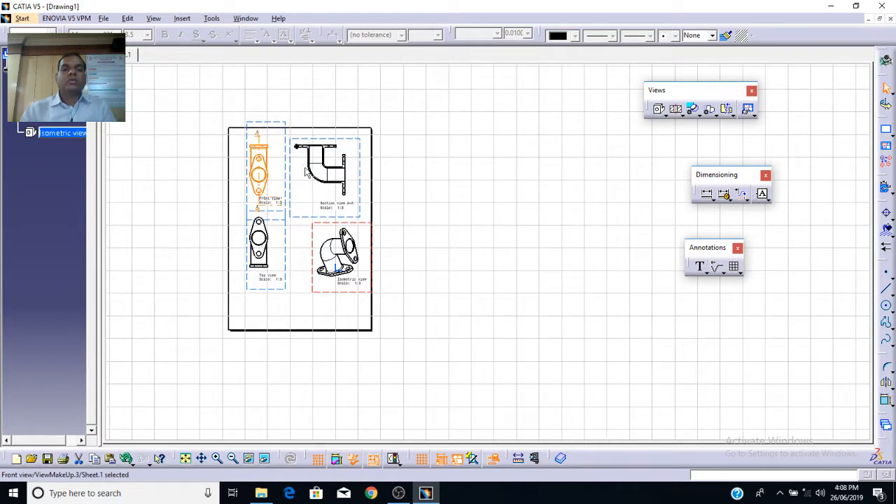
pyautogui.click(334, 231)
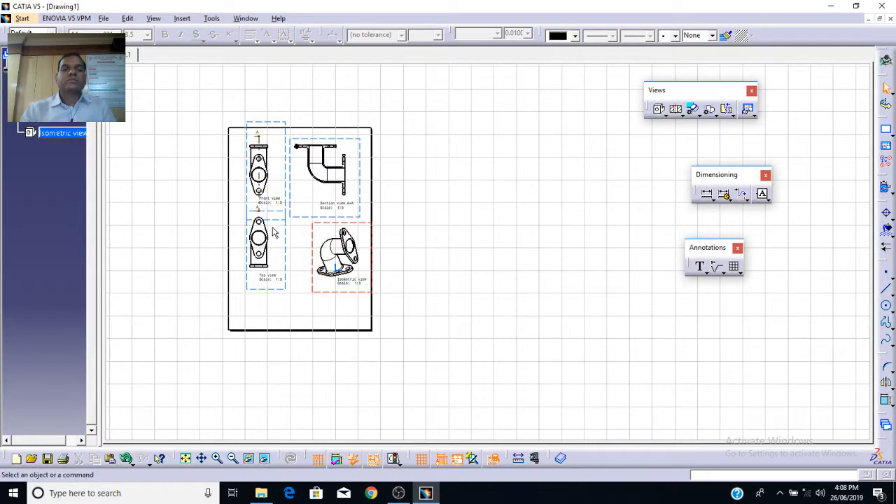
pyautogui.click(264, 127)
pyautogui.moveTo(537, 297)
pyautogui.keyDown('ctrl'); pyautogui.mouseDown(button='middle')
pyautogui.moveTo(553, 266)
pyautogui.moveTo(520, 280)
pyautogui.moveTo(647, 310)
pyautogui.moveTo(651, 276)
pyautogui.moveTo(560, 294)
pyautogui.moveTo(560, 278)
pyautogui.moveTo(567, 289)
pyautogui.moveTo(645, 278)
pyautogui.moveTo(655, 304)
pyautogui.moveTo(677, 304)
pyautogui.mouseUp(button='middle'); pyautogui.keyUp('ctrl')
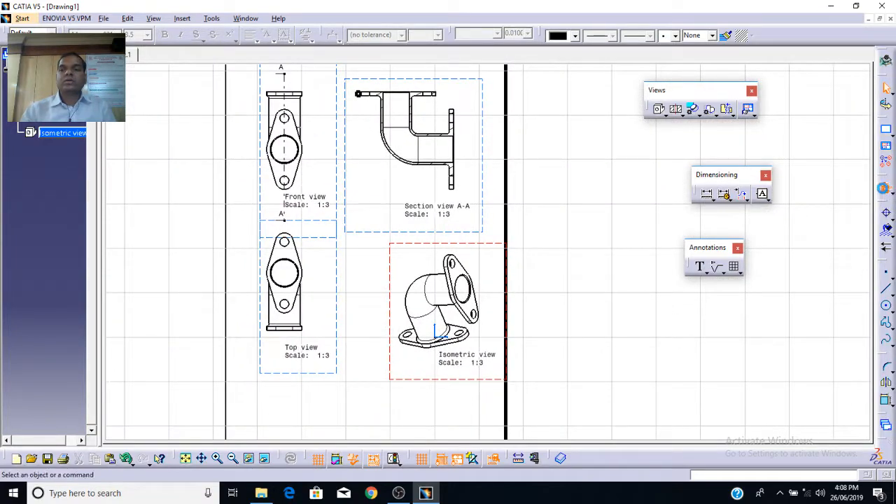
# Generate dimensions on the views from the part's 3D constraints, with the generated constraints analysis enabled
pyautogui.click(884, 188)
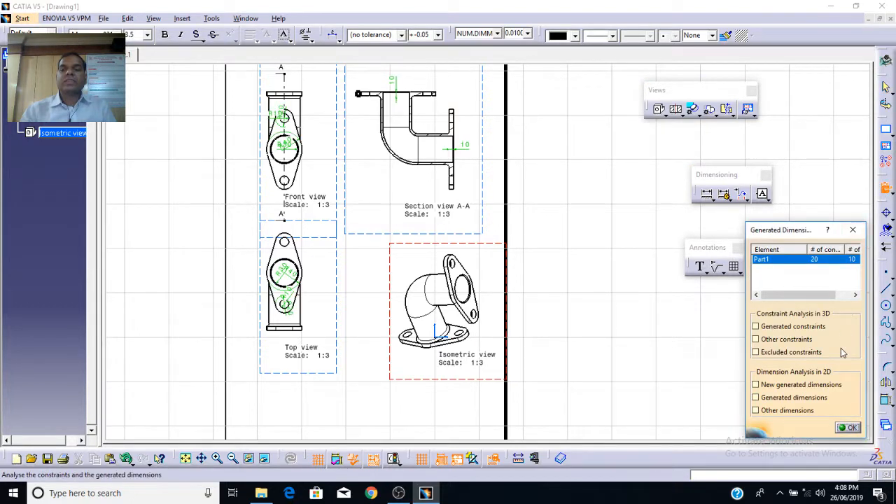
pyautogui.click(776, 328)
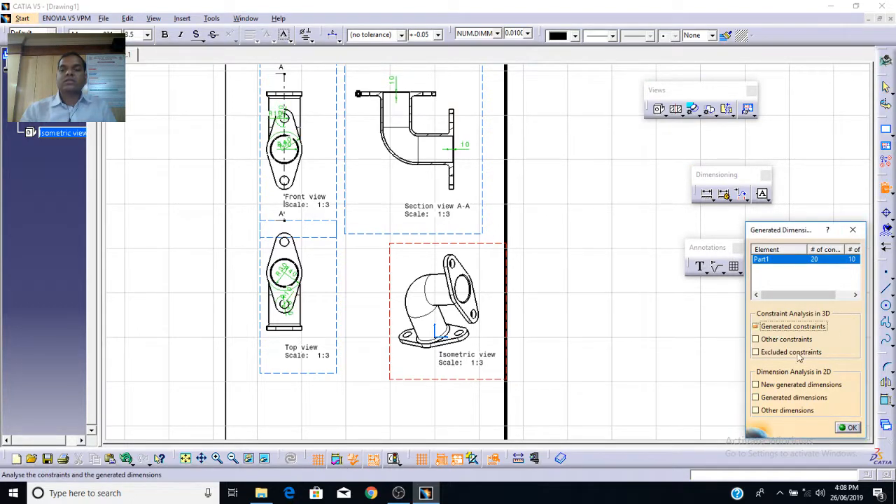
pyautogui.click(850, 427)
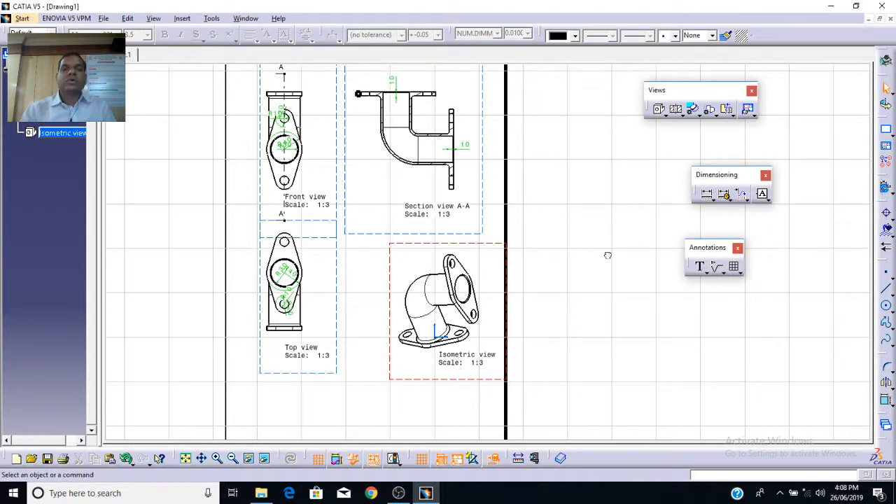
# Spread the overlapping radius dimensions of the front and top views out to the right of each view's geometry
pyautogui.moveTo(276, 112); pyautogui.dragTo(328, 123)
pyautogui.moveTo(284, 145); pyautogui.dragTo(322, 177)
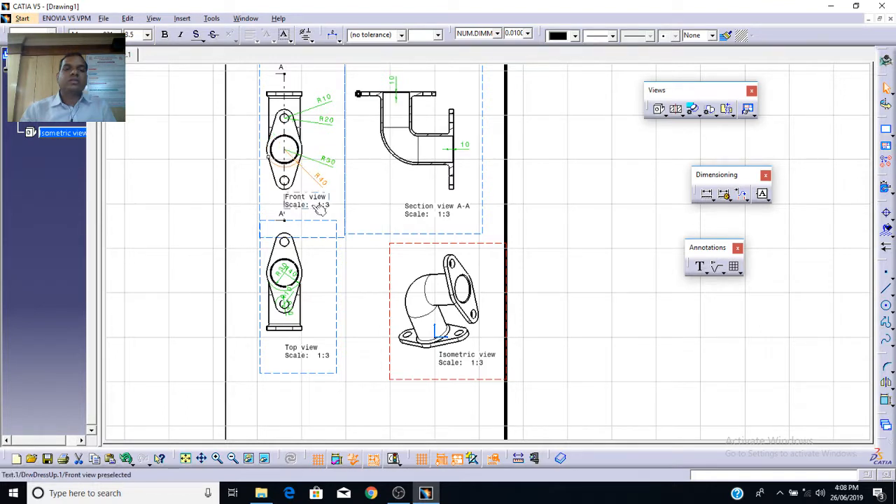
pyautogui.moveTo(292, 272); pyautogui.dragTo(309, 310)
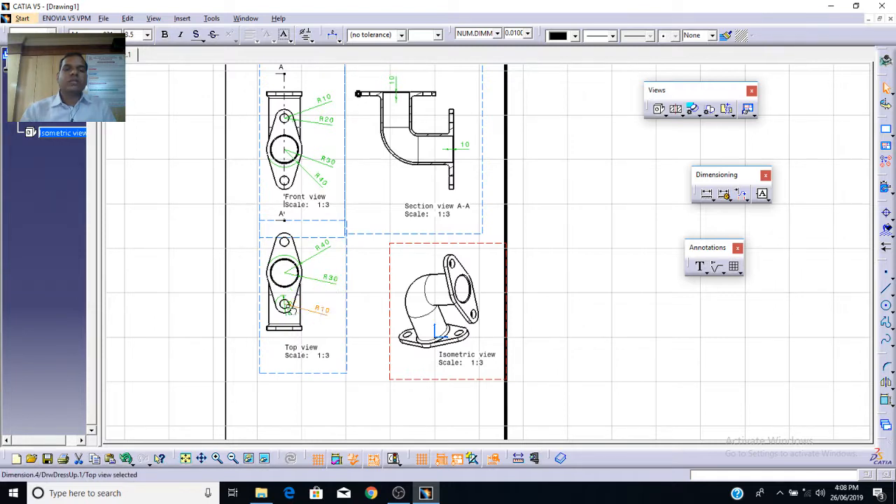
pyautogui.moveTo(294, 315); pyautogui.dragTo(323, 328)
# Move the two flange thickness dimensions in section view A-A to clear spots beyond the flange ends
pyautogui.moveTo(464, 145); pyautogui.dragTo(460, 110)
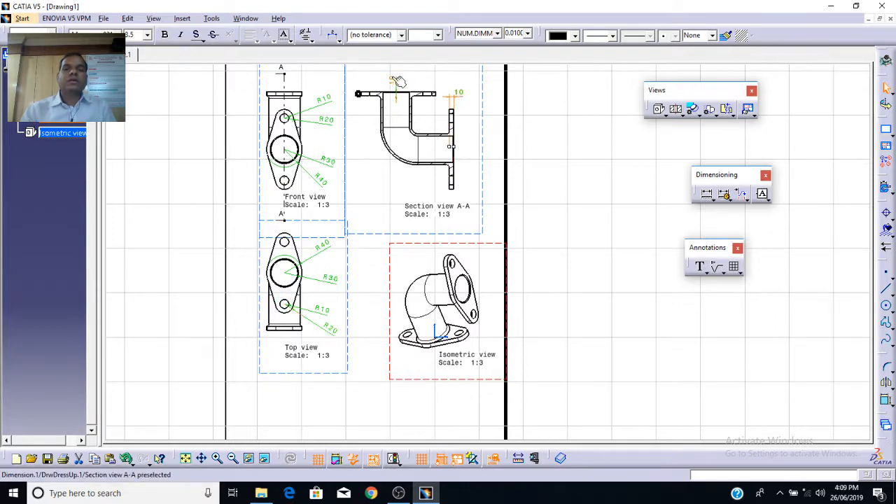
pyautogui.moveTo(398, 82); pyautogui.dragTo(432, 75)
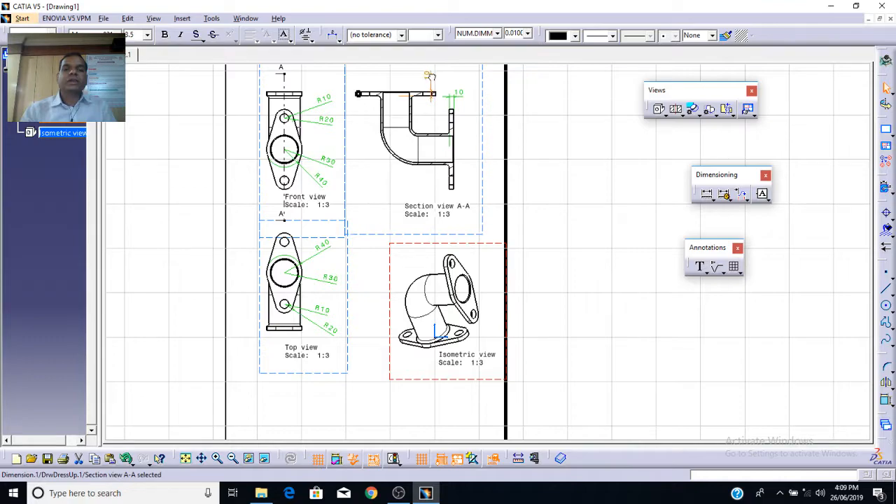
pyautogui.middleClick(548, 229)
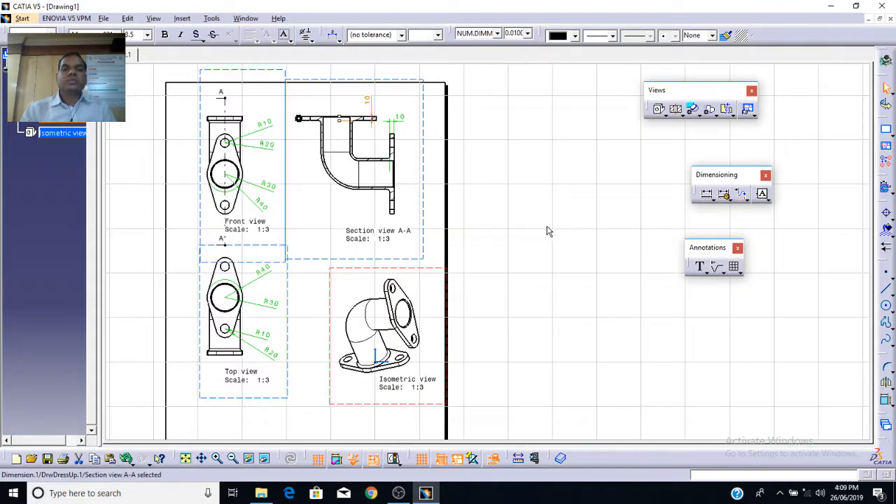
# Add a Length x Angle chamfer dimension to the upper bore edge of the vertical flange in section view A-A
pyautogui.moveTo(539, 229)
pyautogui.mouseDown(button='middle')
pyautogui.moveTo(538, 200)
pyautogui.moveTo(525, 190)
pyautogui.moveTo(581, 286)
pyautogui.moveTo(612, 310)
pyautogui.moveTo(604, 258)
pyautogui.moveTo(654, 276)
pyautogui.mouseUp(button='middle')
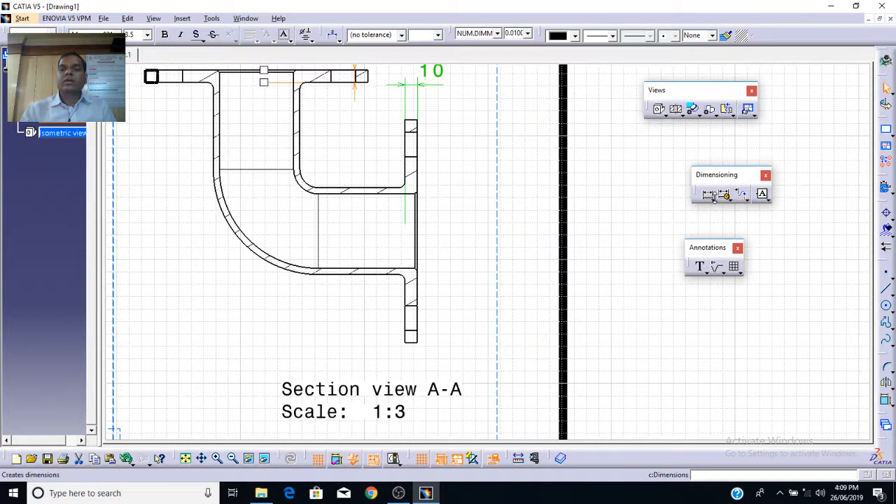
pyautogui.click(711, 199)
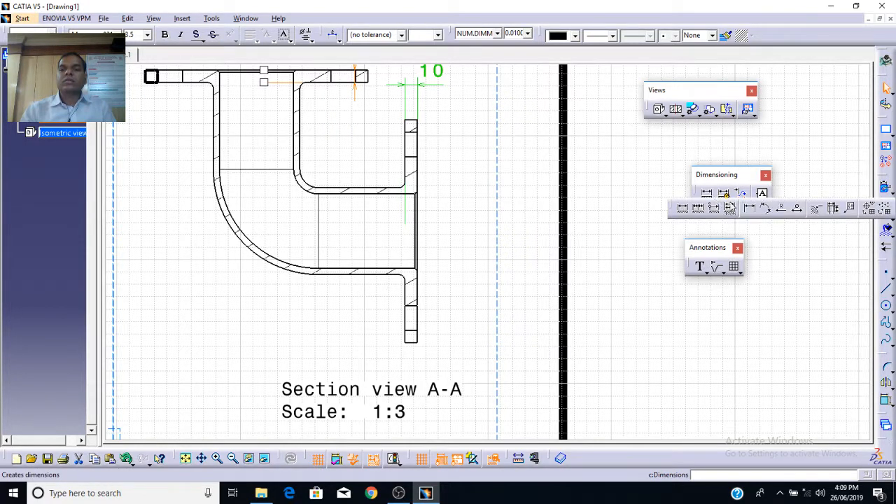
pyautogui.click(817, 210)
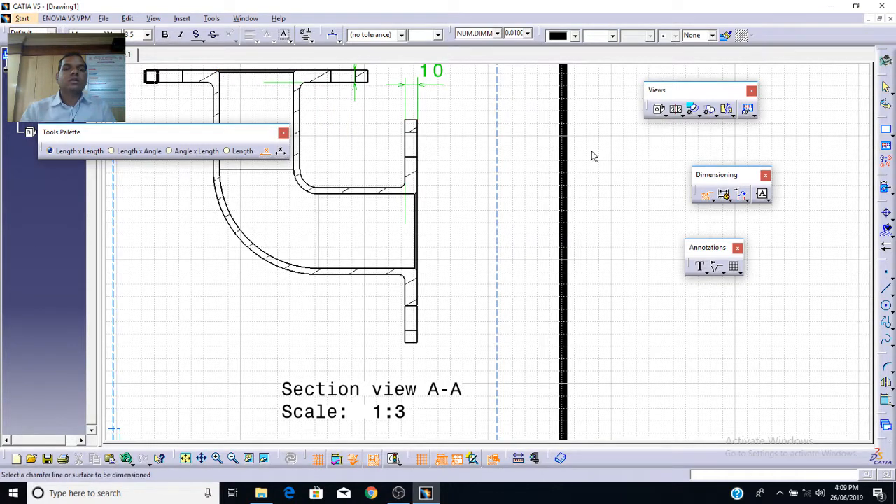
pyautogui.keyDown('ctrl'); pyautogui.moveTo(430, 181); pyautogui.dragTo(418, 140, button='middle'); pyautogui.keyUp('ctrl')
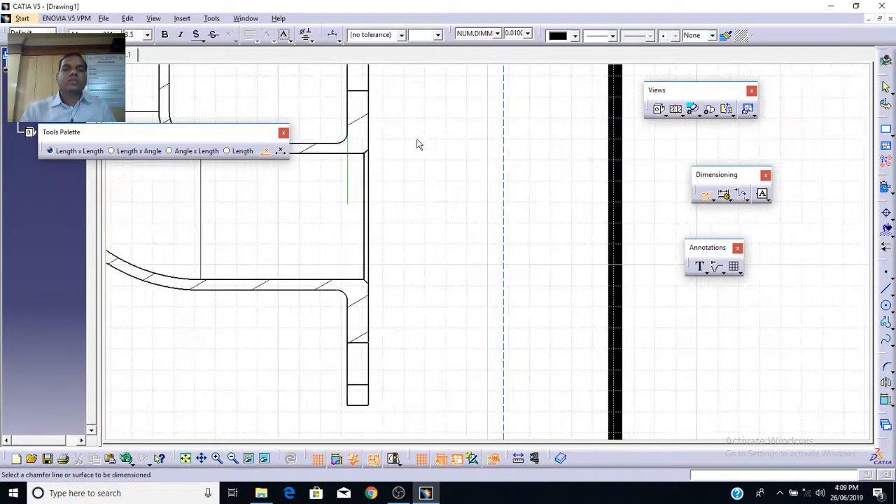
pyautogui.click(369, 150)
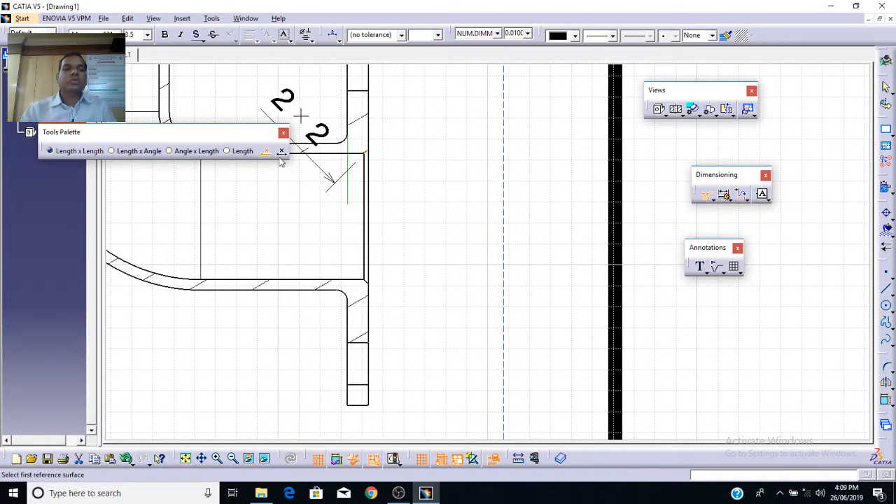
pyautogui.click(145, 155)
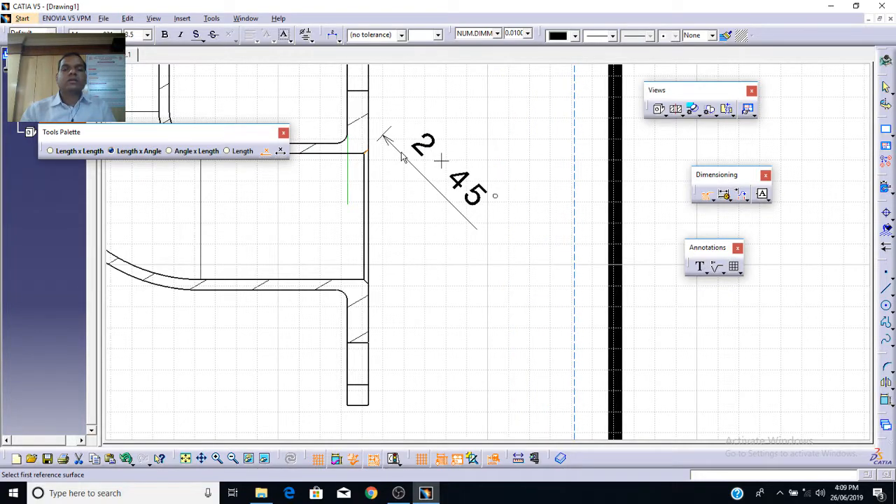
pyautogui.click(403, 155)
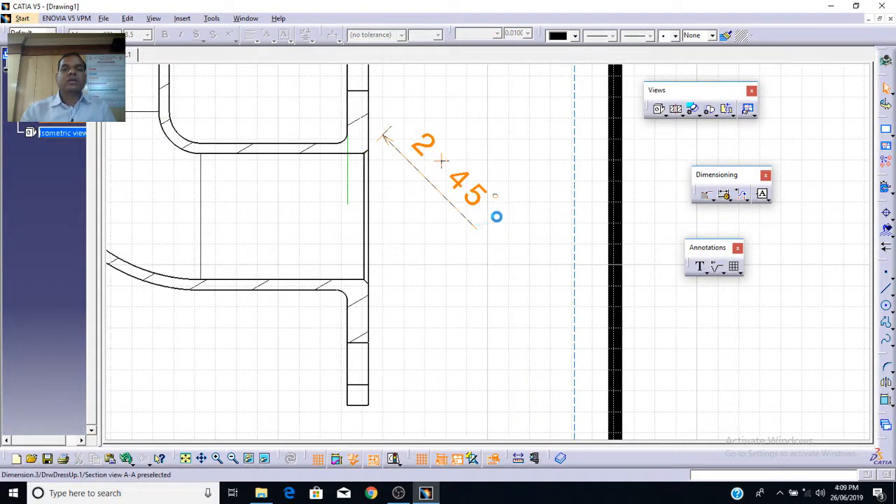
pyautogui.click(526, 193)
pyautogui.keyDown('ctrl'); pyautogui.moveTo(527, 193); pyautogui.dragTo(542, 269, button='middle'); pyautogui.keyUp('ctrl')
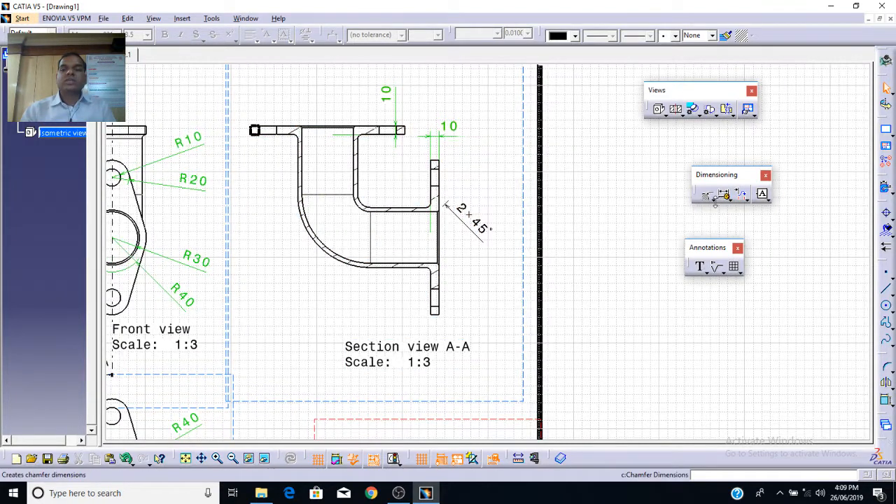
# Add a radius dimension to the fillet between the horizontal pipe's upper wall and the vertical flange in section view A-A
pyautogui.click(716, 200)
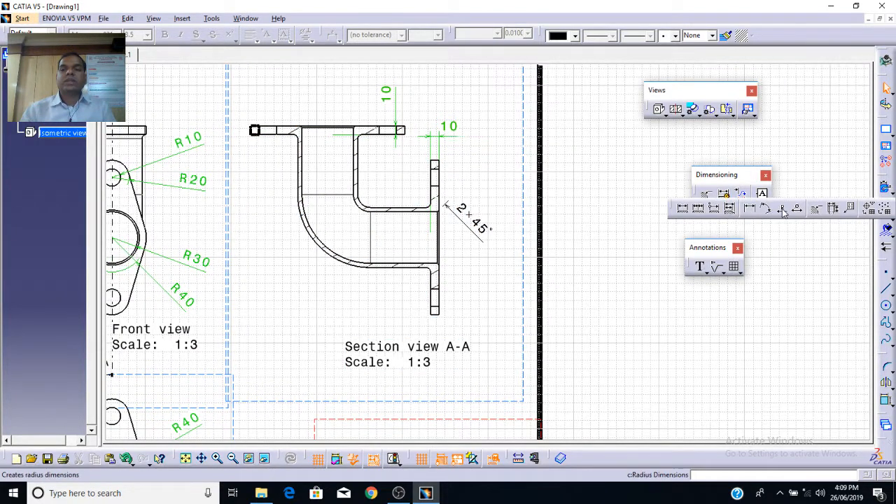
pyautogui.keyDown('ctrl'); pyautogui.moveTo(444, 236); pyautogui.dragTo(435, 172, button='middle'); pyautogui.keyUp('ctrl')
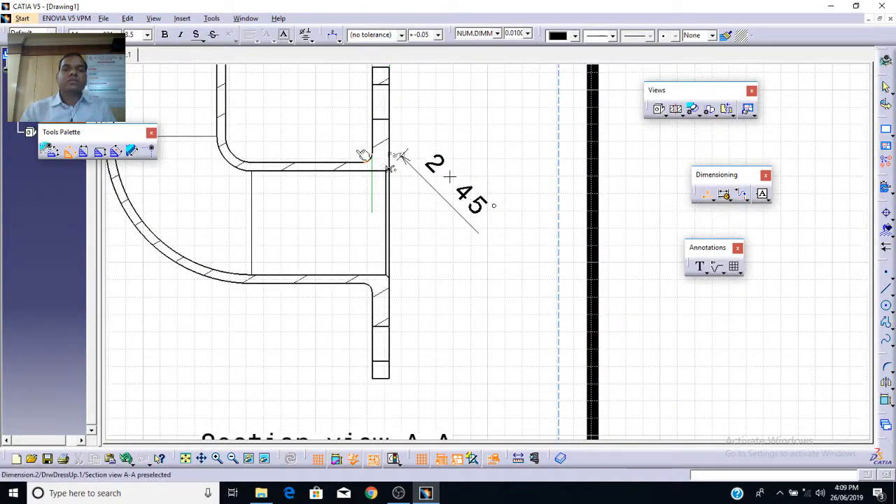
pyautogui.click(366, 156)
pyautogui.click(322, 126)
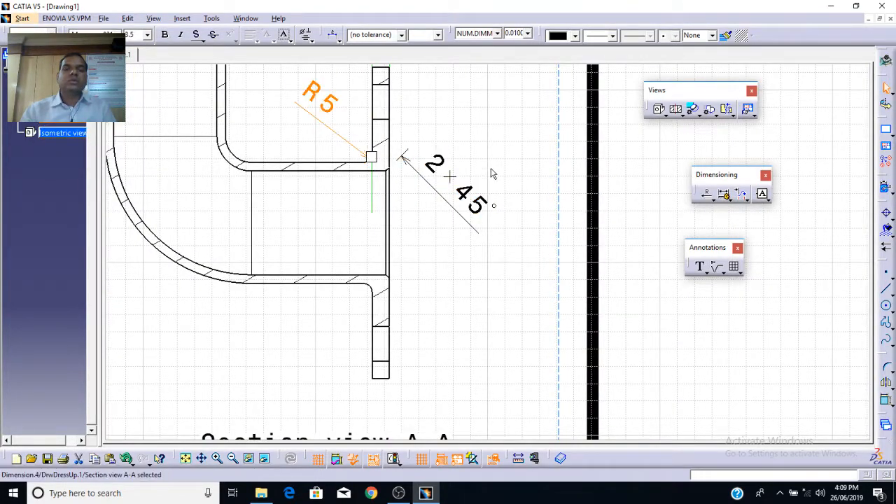
pyautogui.keyDown('ctrl'); pyautogui.moveTo(492, 166); pyautogui.dragTo(506, 259, button='middle'); pyautogui.keyUp('ctrl')
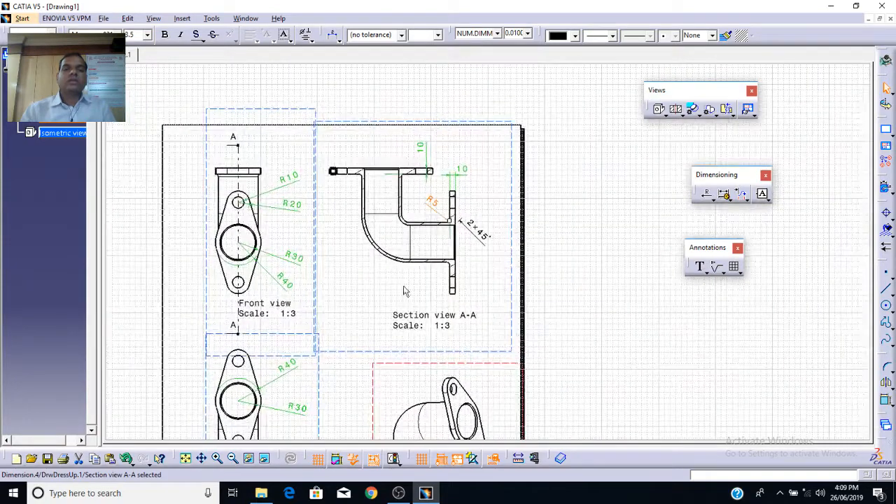
# Move the isometric view slightly left and up, clear of the sheet's right edge
pyautogui.moveTo(403, 284); pyautogui.dragTo(412, 223, button='middle')
pyautogui.keyDown('ctrl'); pyautogui.moveTo(411, 223); pyautogui.dragTo(416, 238, button='middle'); pyautogui.keyUp('ctrl')
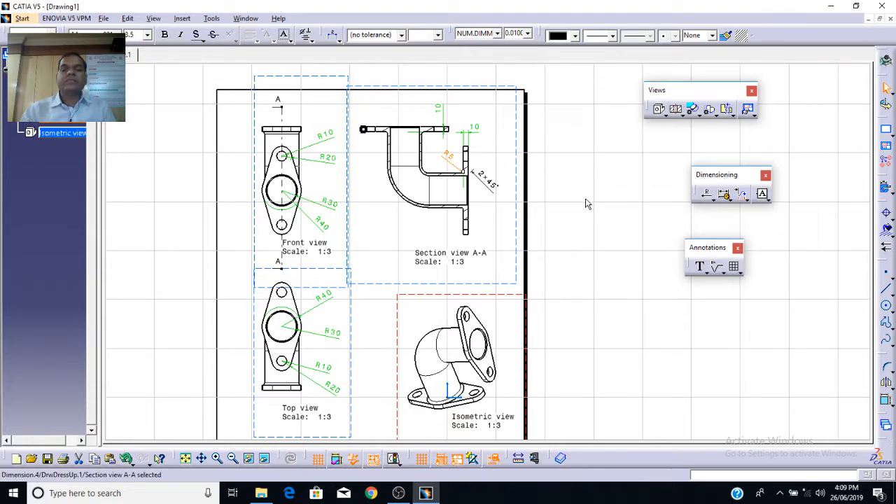
pyautogui.moveTo(602, 194)
pyautogui.mouseDown(button='middle')
pyautogui.moveTo(596, 160)
pyautogui.moveTo(606, 198)
pyautogui.mouseUp(button='middle')
pyautogui.click(451, 101)
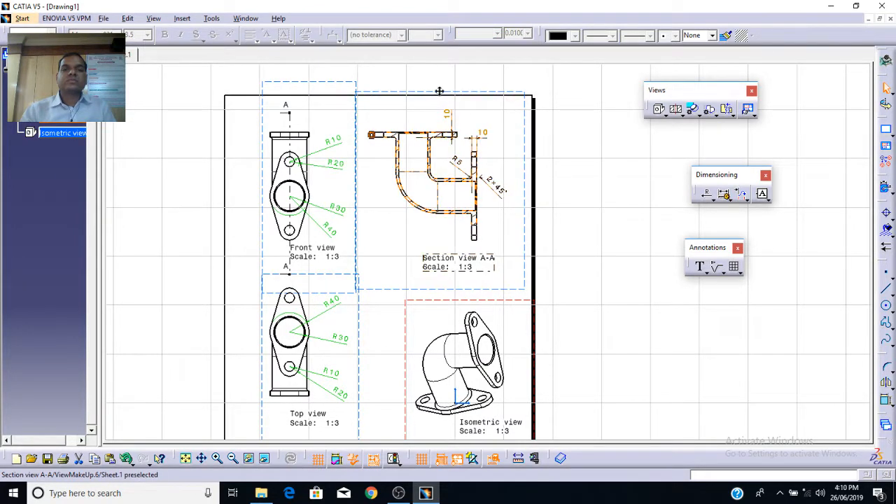
pyautogui.click(437, 300)
pyautogui.moveTo(438, 300); pyautogui.dragTo(416, 304)
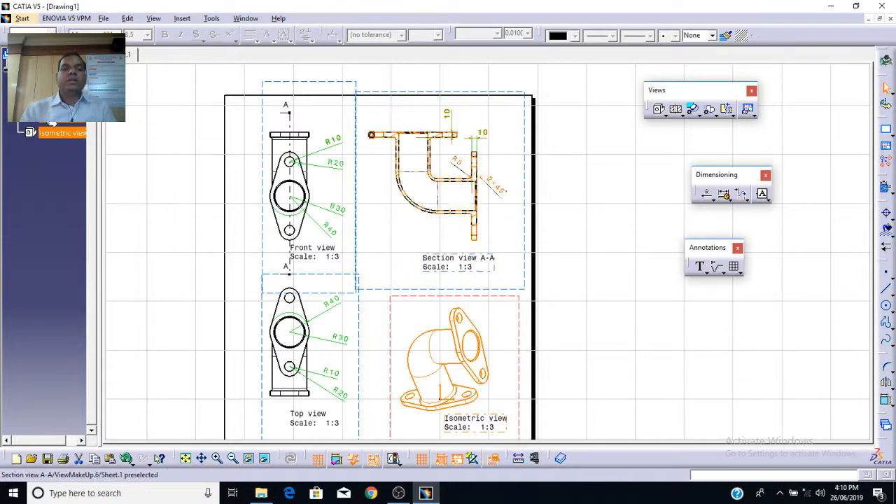
# Turn off the view frame display for the front, top, section and isometric views together
pyautogui.keyDown('ctrl'); pyautogui.click(54, 117); pyautogui.keyUp('ctrl')
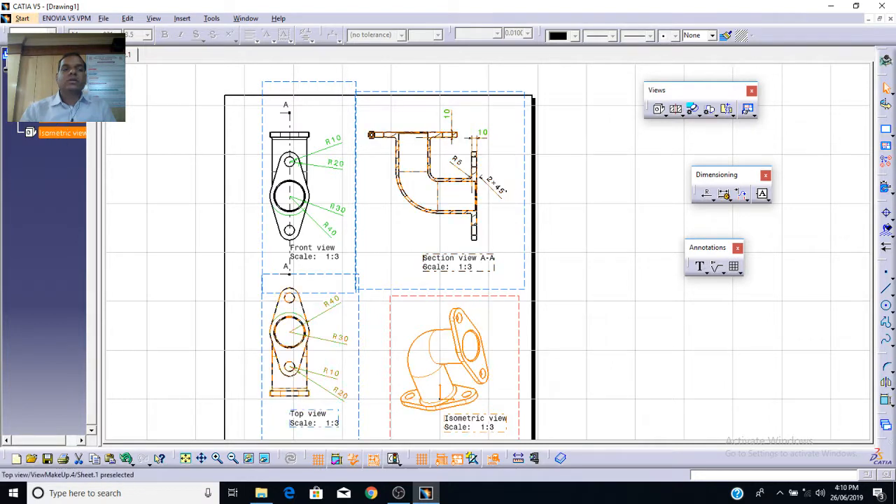
pyautogui.keyDown('ctrl'); pyautogui.click(55, 102); pyautogui.keyUp('ctrl')
pyautogui.keyDown('ctrl'); pyautogui.click(55, 85); pyautogui.keyUp('ctrl')
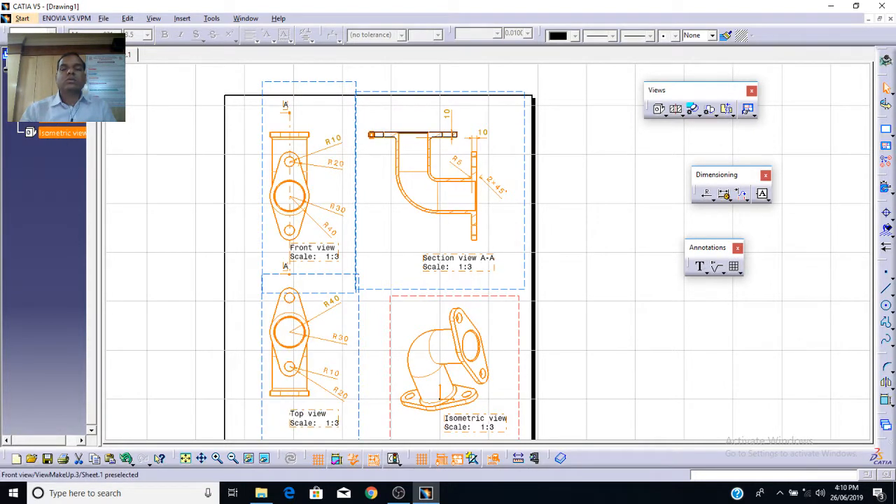
pyautogui.rightClick(65, 124)
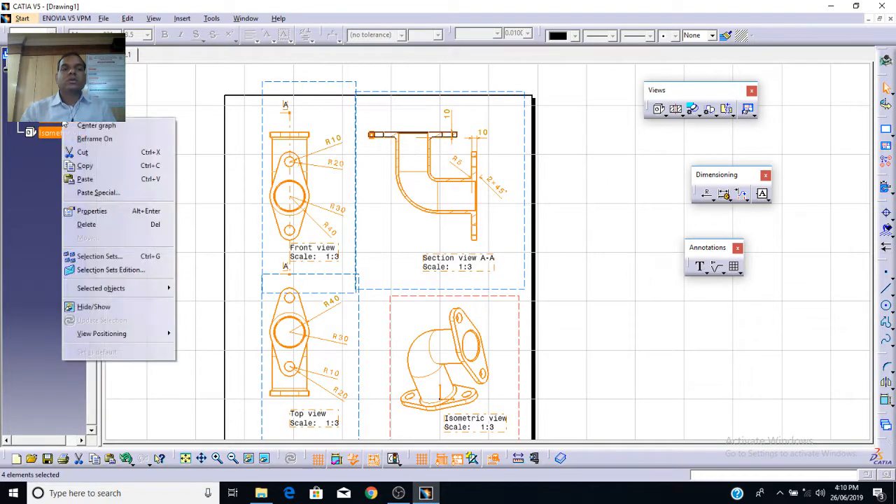
pyautogui.click(101, 211)
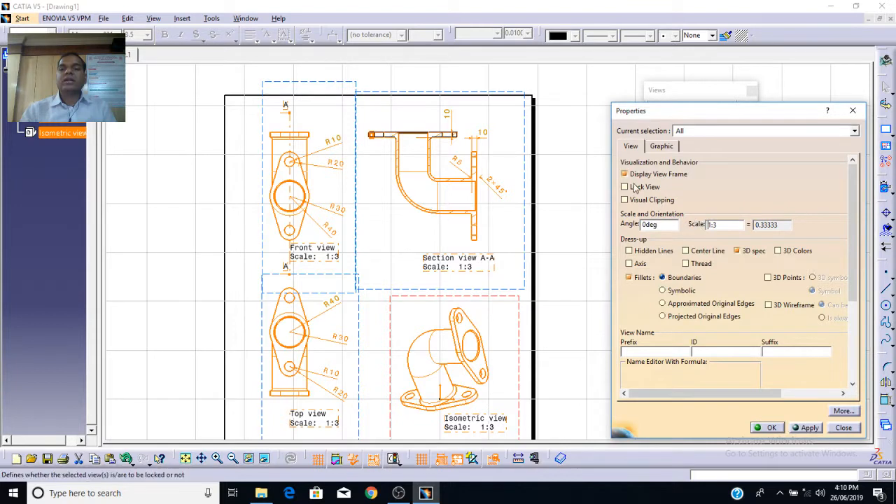
pyautogui.click(626, 175)
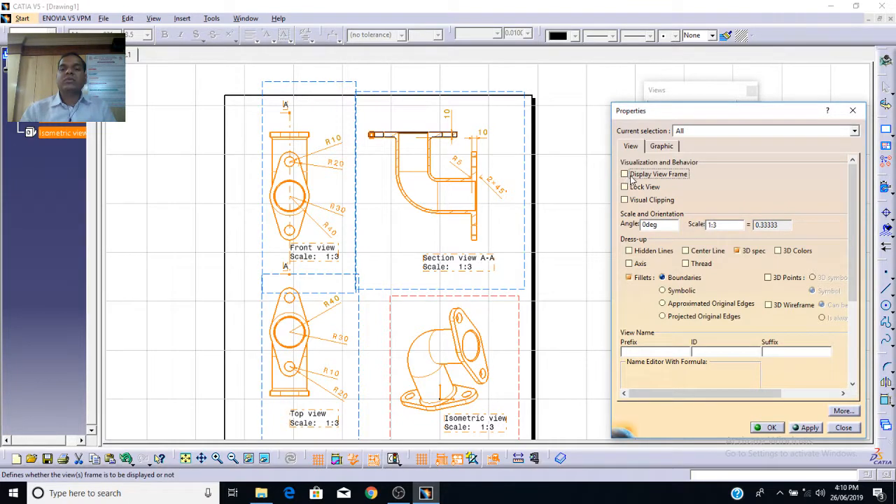
pyautogui.click(771, 428)
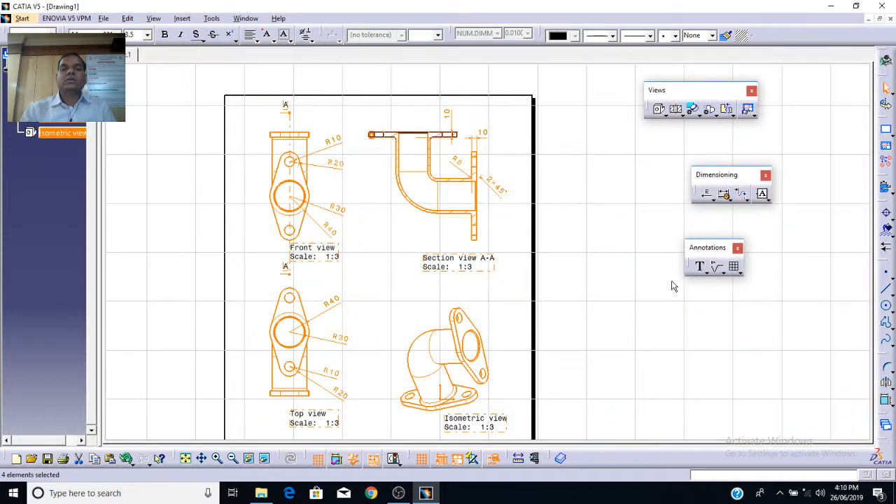
# Switch the drawing to editing the sheet background
pyautogui.moveTo(591, 240)
pyautogui.mouseDown(button='middle')
pyautogui.moveTo(600, 186)
pyautogui.moveTo(601, 209)
pyautogui.mouseUp(button='middle')
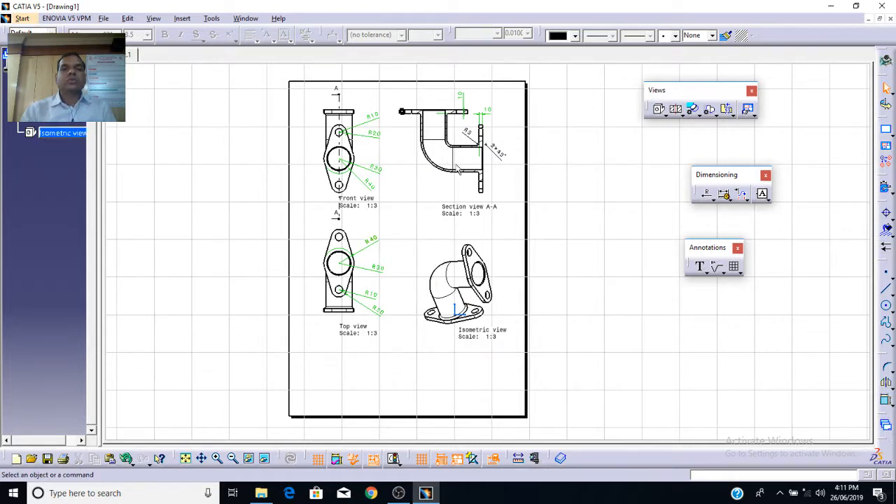
pyautogui.click(183, 19)
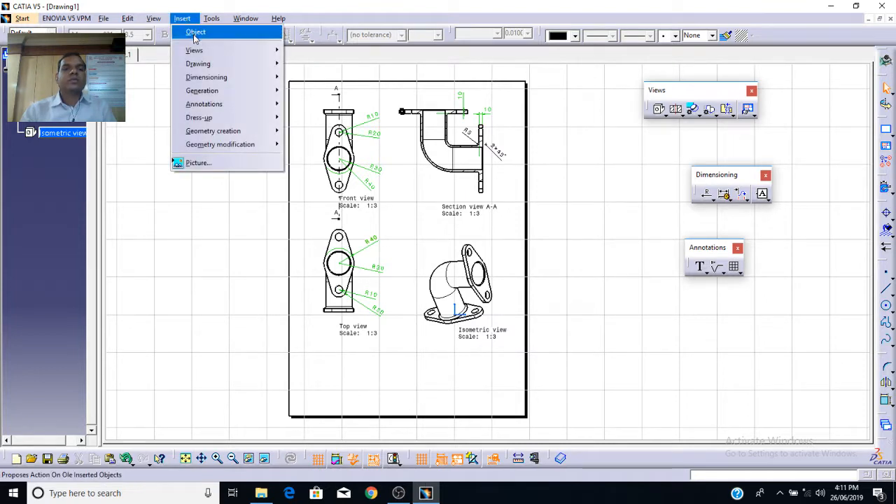
pyautogui.moveTo(212, 66)
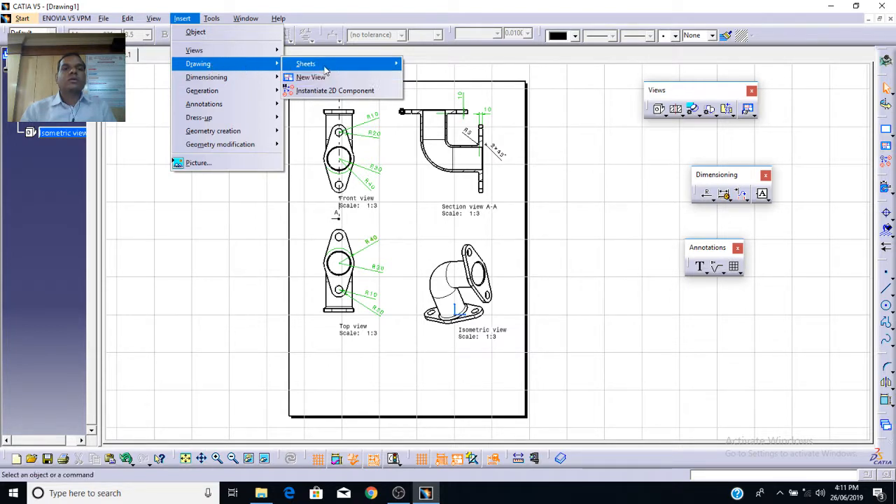
pyautogui.moveTo(326, 69)
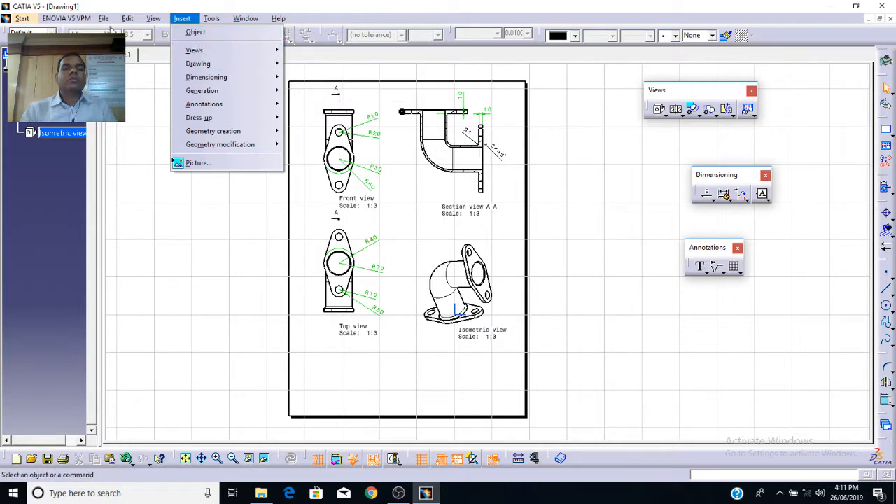
pyautogui.moveTo(105, 21)
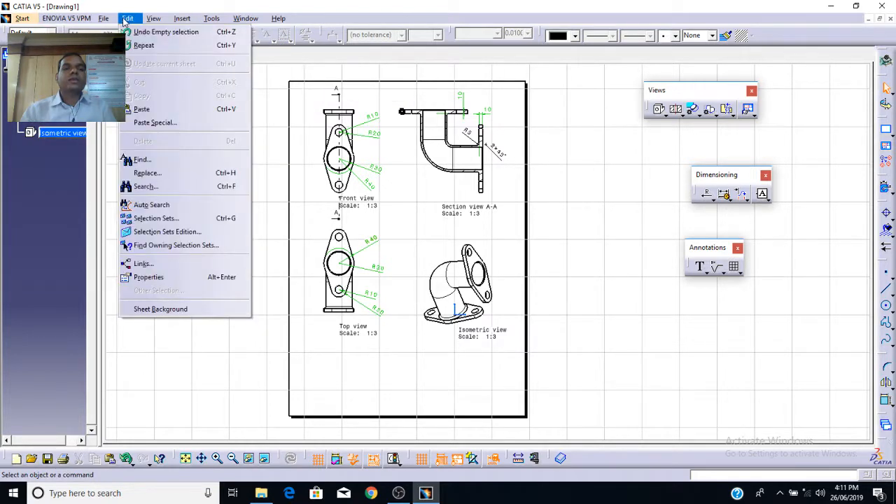
pyautogui.click(155, 309)
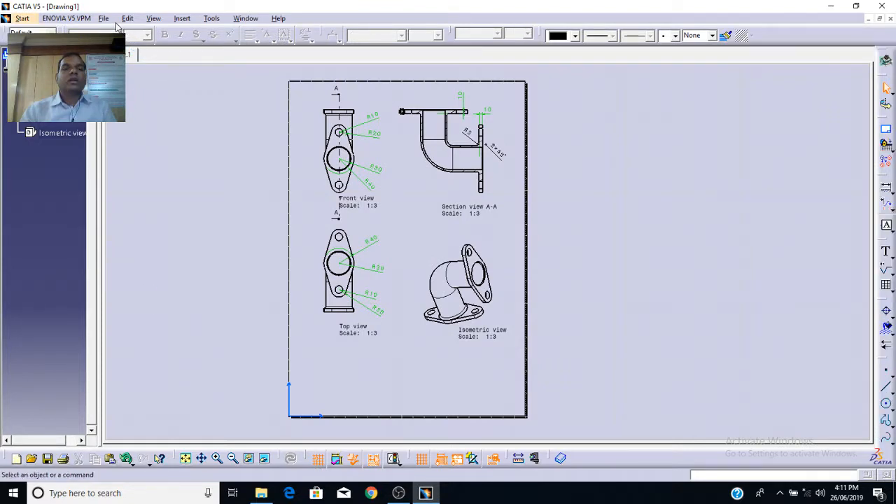
# Create a frame and title block on the sheet background using the Drawing Titleblock Sample 1 style
pyautogui.click(181, 20)
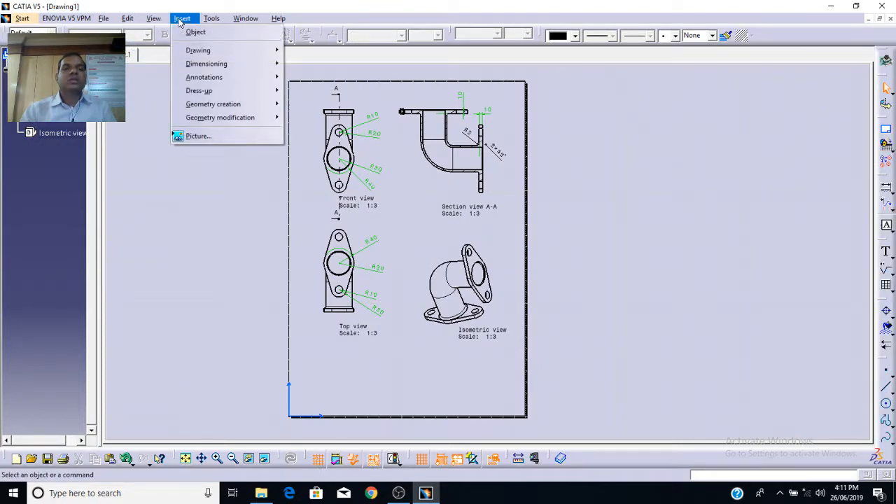
pyautogui.moveTo(269, 50)
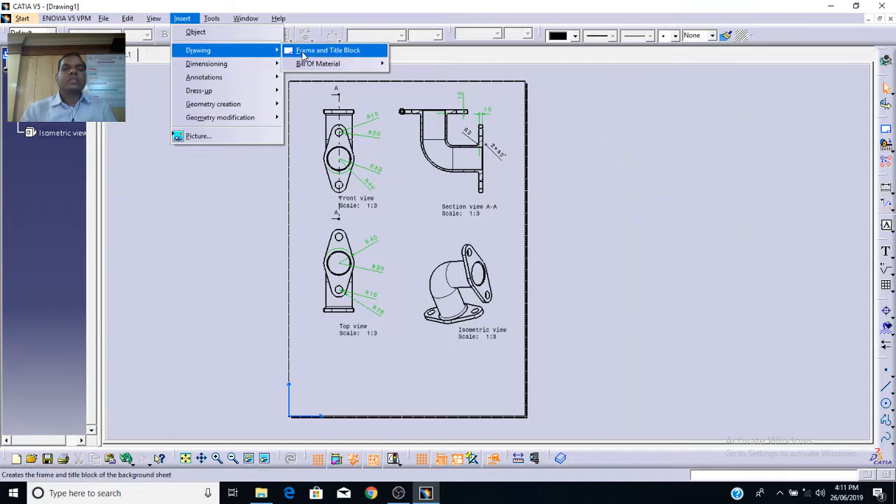
pyautogui.click(323, 51)
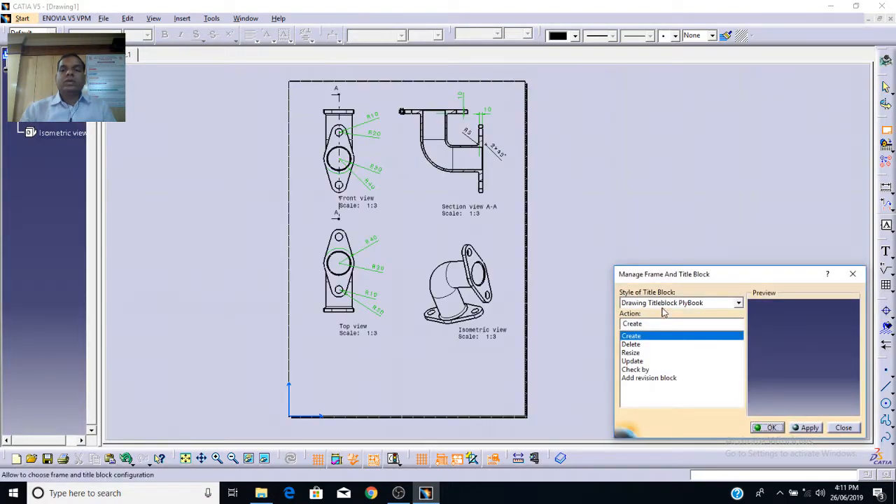
pyautogui.click(665, 304)
pyautogui.click(677, 324)
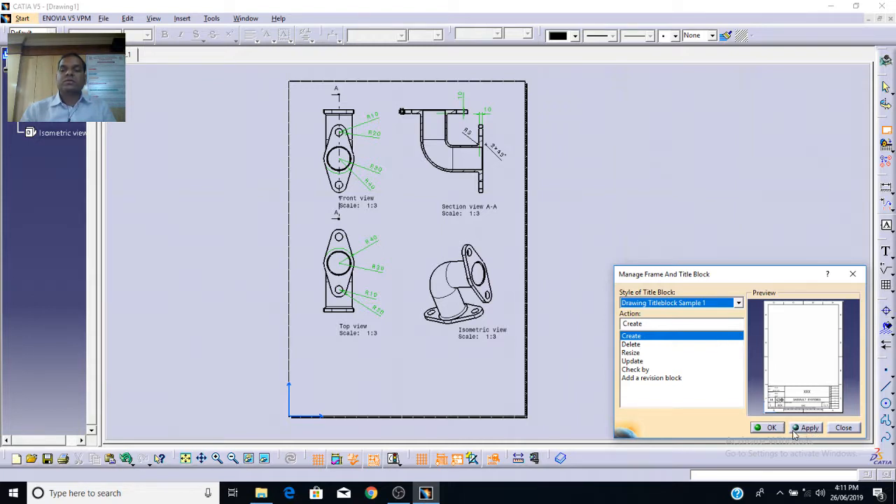
pyautogui.click(772, 428)
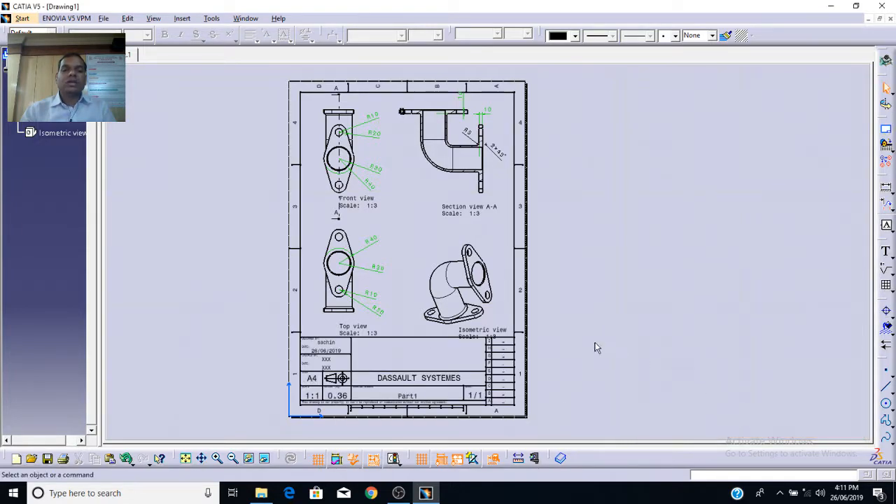
# Complete the designer's full name by adding the surname in the title block's DESIGNED BY field
pyautogui.moveTo(594, 342)
pyautogui.keyDown('ctrl'); pyautogui.mouseDown(button='middle')
pyautogui.moveTo(596, 316)
pyautogui.moveTo(586, 314)
pyautogui.moveTo(708, 206)
pyautogui.mouseUp(button='middle'); pyautogui.keyUp('ctrl')
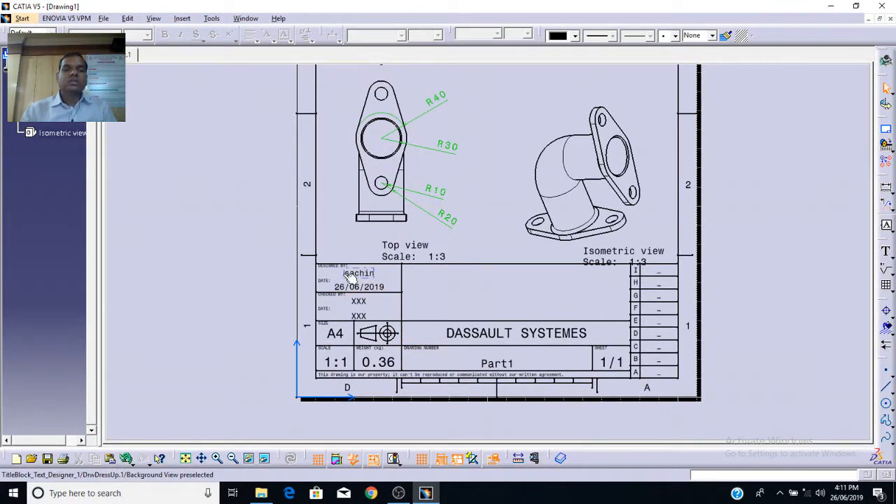
pyautogui.keyDown('ctrl'); pyautogui.moveTo(444, 284); pyautogui.dragTo(459, 234, button='middle'); pyautogui.keyUp('ctrl')
pyautogui.moveTo(422, 324)
pyautogui.mouseDown(button='middle')
pyautogui.moveTo(441, 296)
pyautogui.moveTo(526, 265)
pyautogui.mouseUp(button='middle')
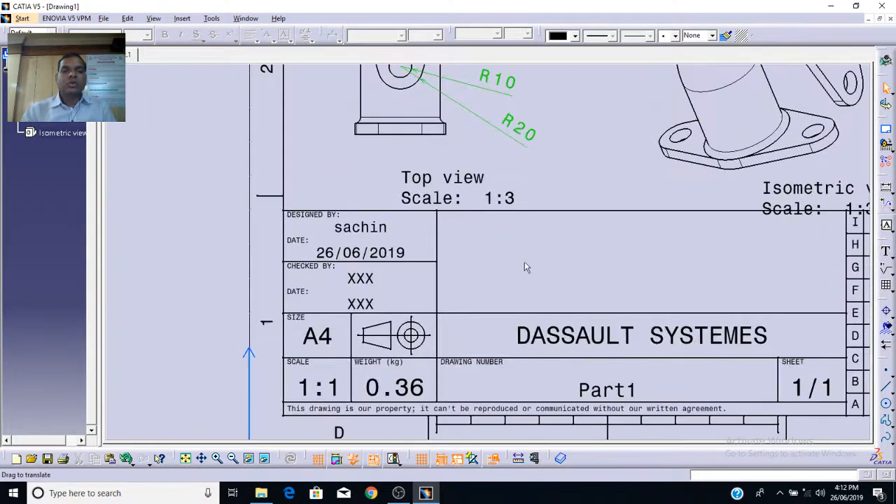
pyautogui.doubleClick(371, 230)
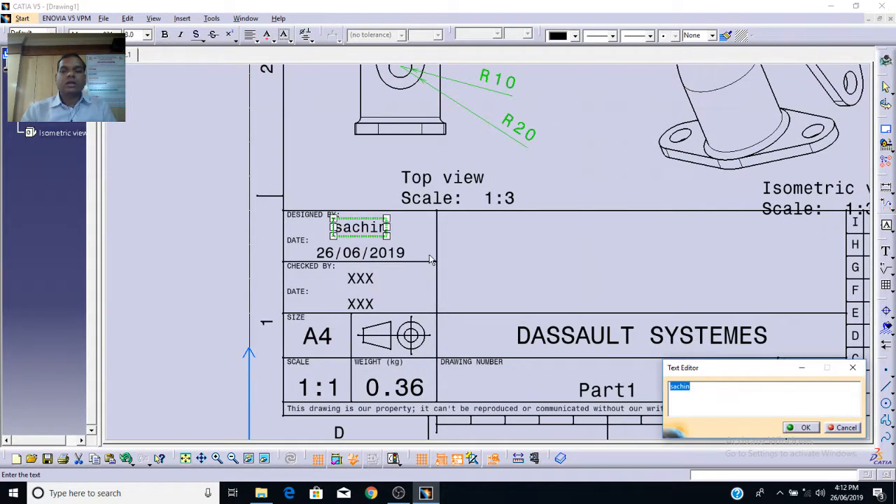
pyautogui.click(710, 391)
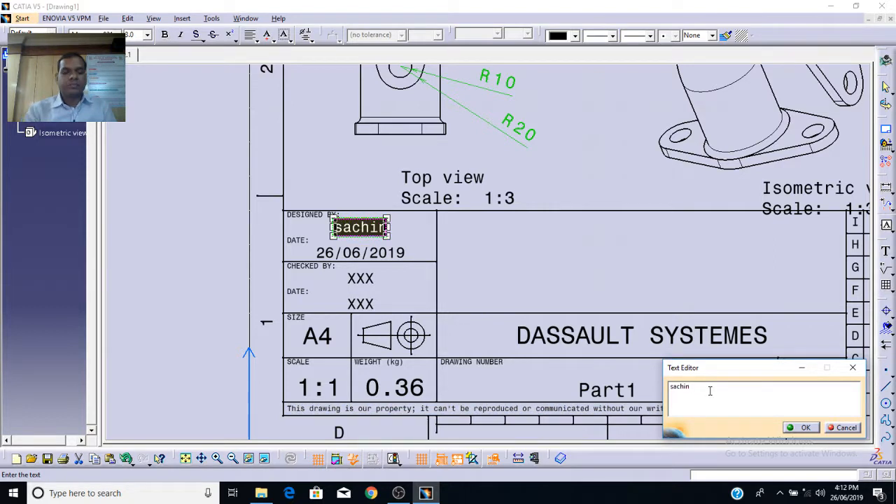
pyautogui.write('Kh')
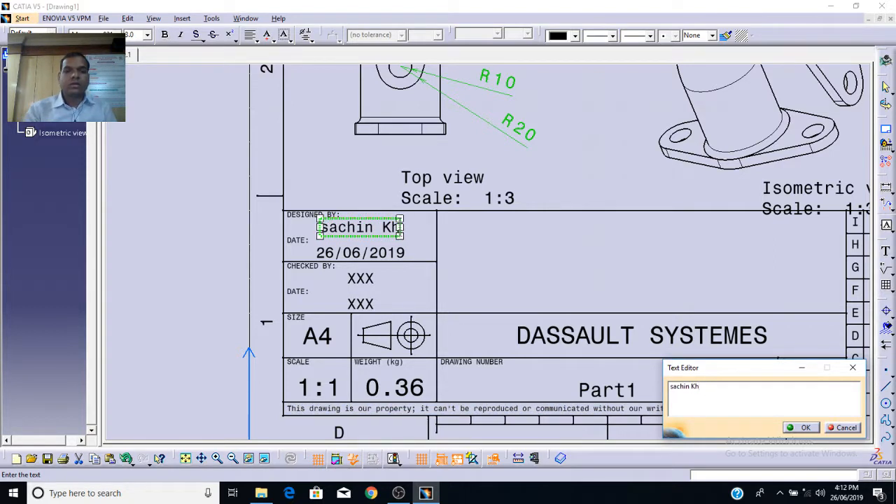
pyautogui.write('o')
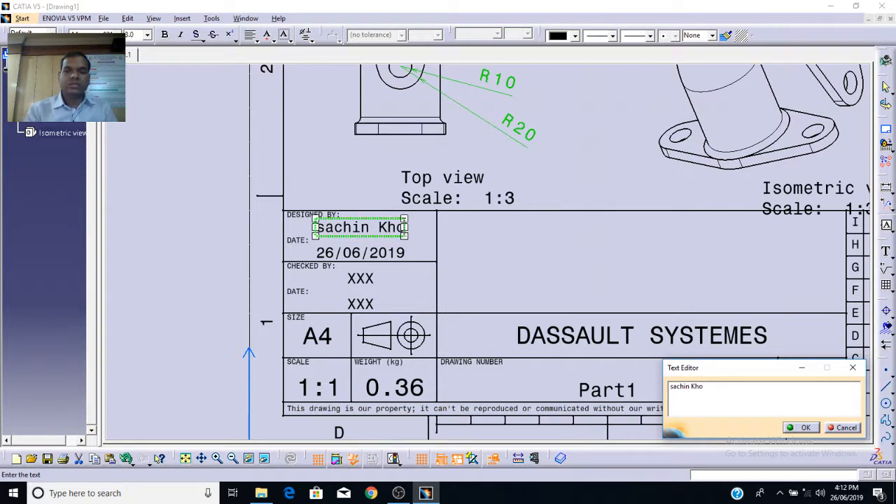
pyautogui.write('mane')
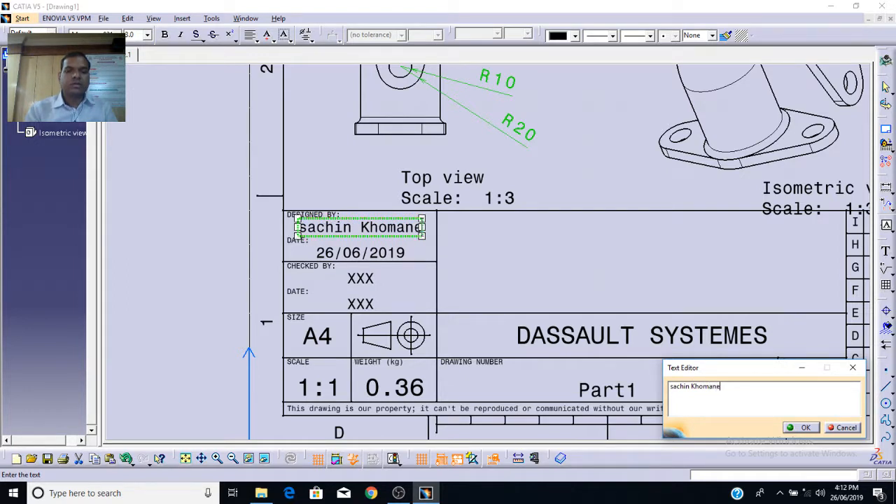
pyautogui.click(173, 211)
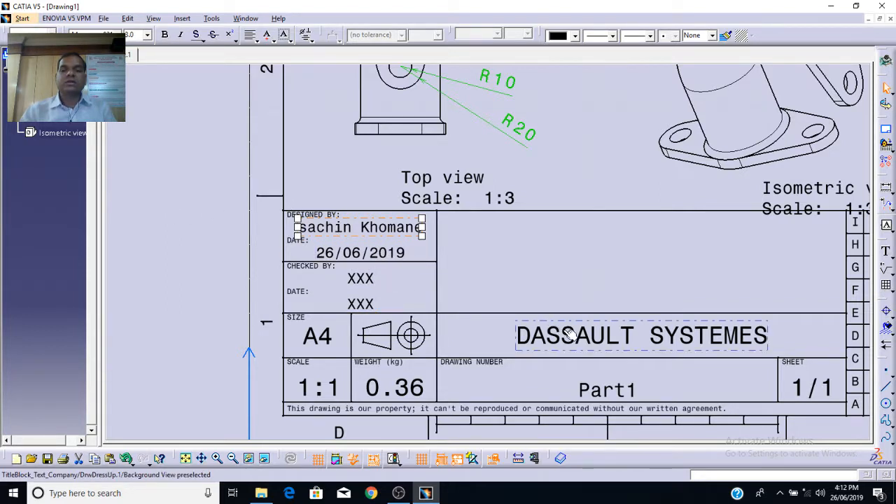
pyautogui.click(544, 259)
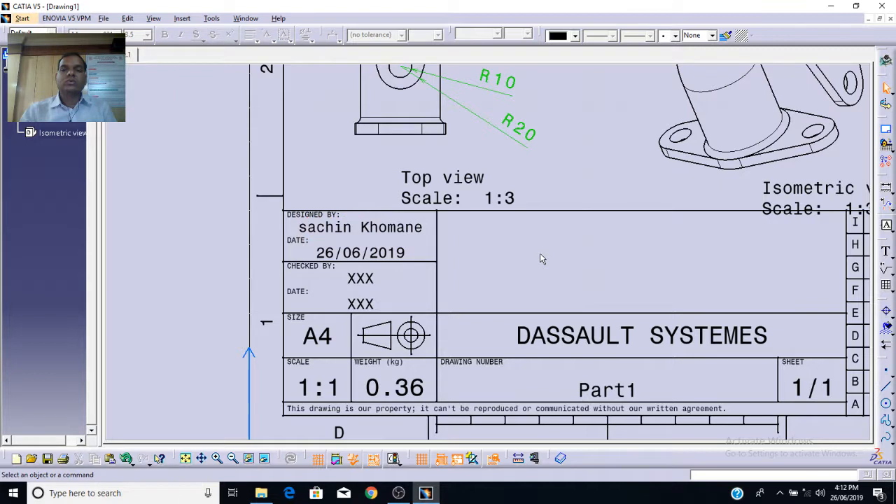
# Add the text "SVERIS College of Engineering Pandharpur" in the empty title block cell above DASSAULT SYSTEMES
pyautogui.click(887, 253)
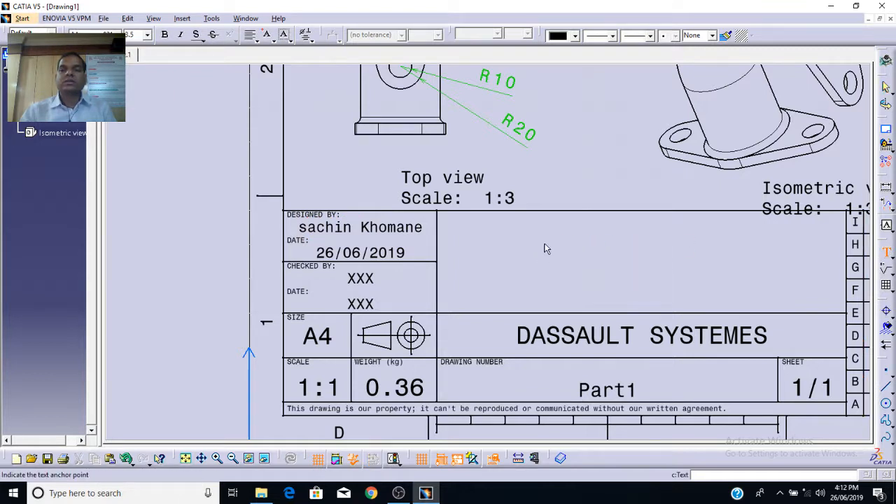
pyautogui.click(467, 230)
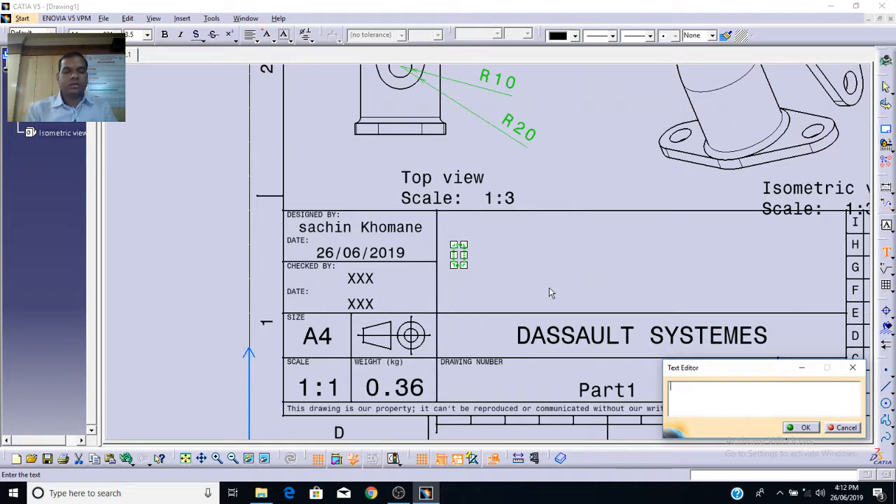
pyautogui.write('sver')
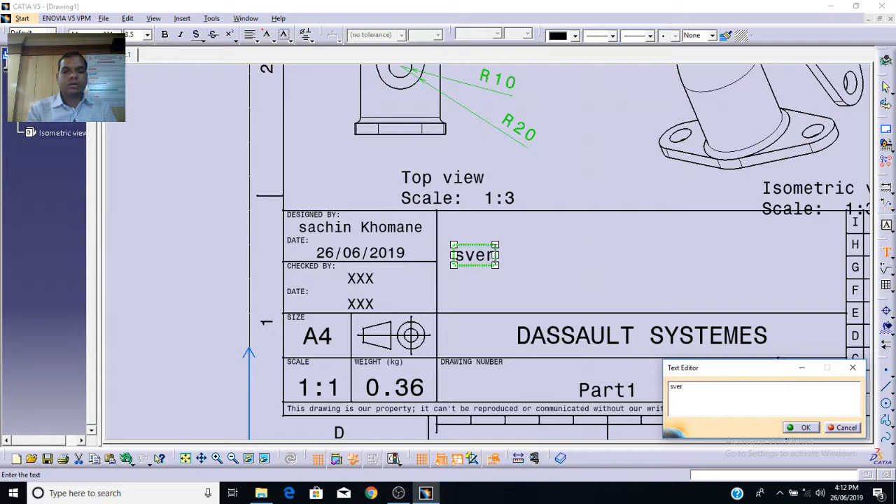
pyautogui.press('BackSpace')
pyautogui.press('BackSpace')
pyautogui.press('BackSpace')
pyautogui.press('BackSpace')
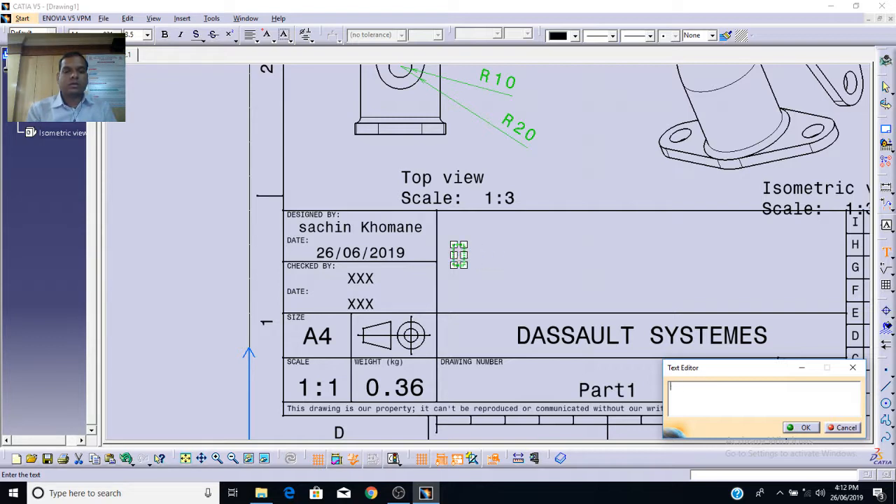
pyautogui.write('SVERIS ')
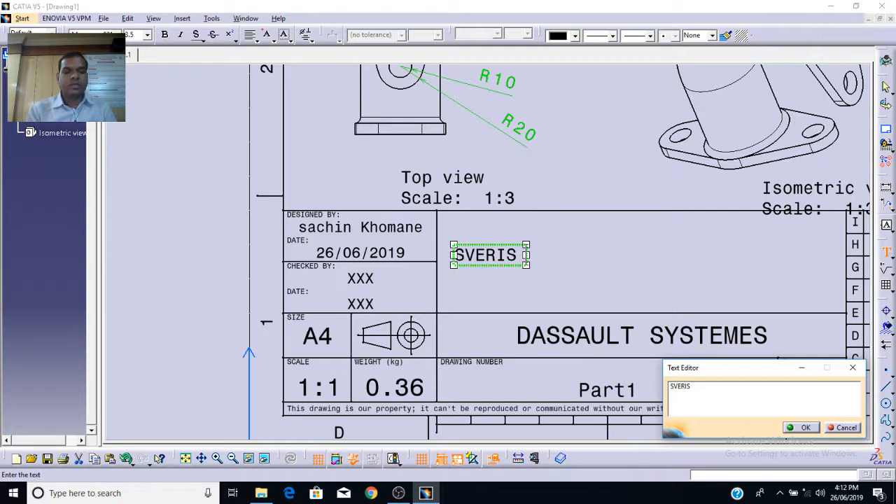
pyautogui.write('Co')
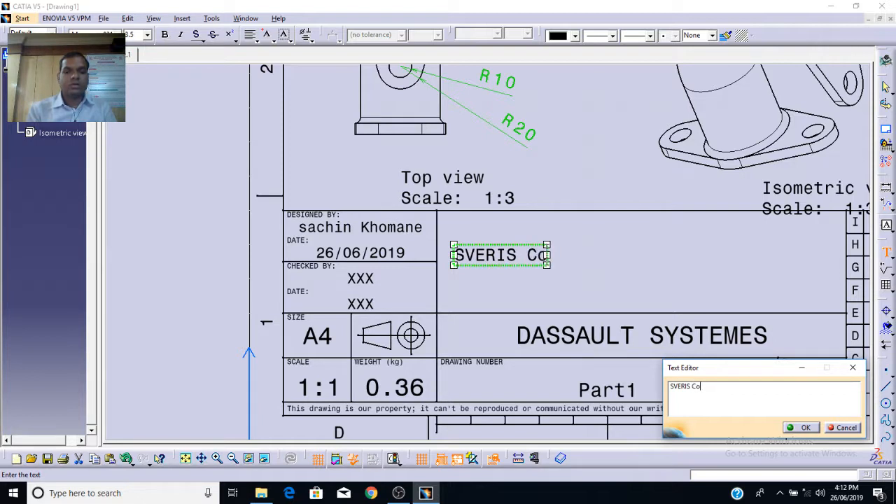
pyautogui.write('lle')
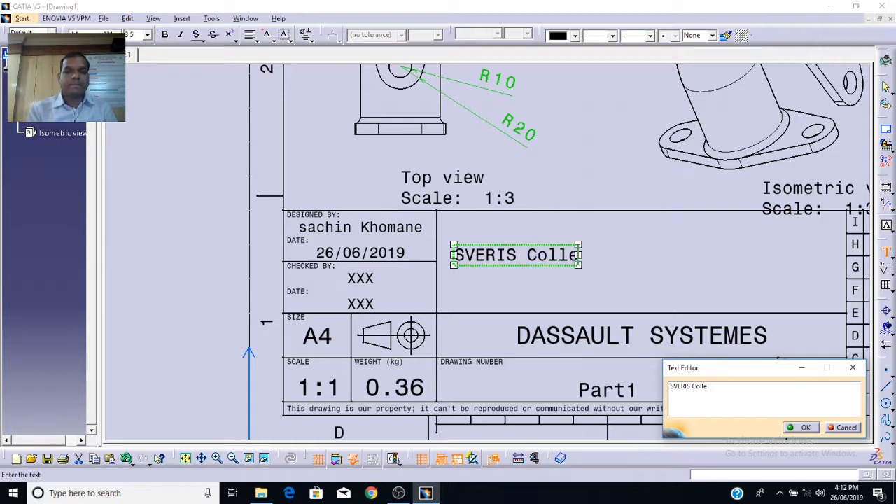
pyautogui.write('h')
pyautogui.press('BackSpace')
pyautogui.write('ge ')
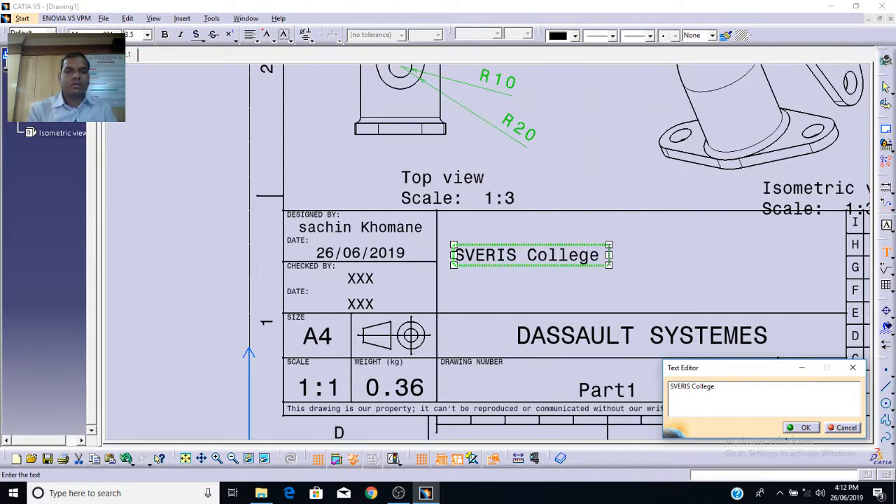
pyautogui.write('of ')
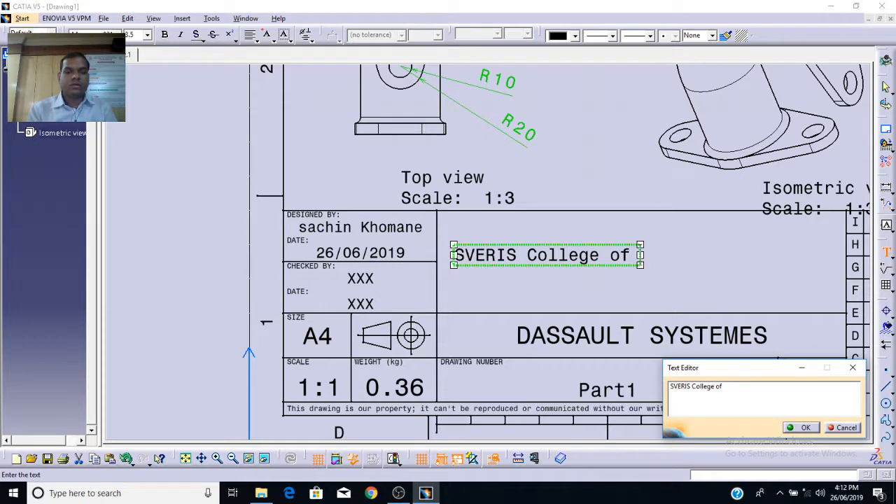
pyautogui.write('Engi')
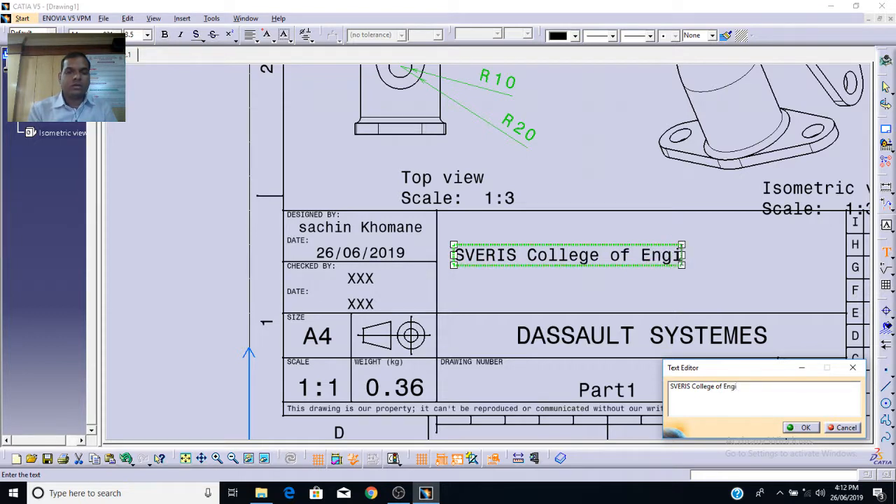
pyautogui.write('nee')
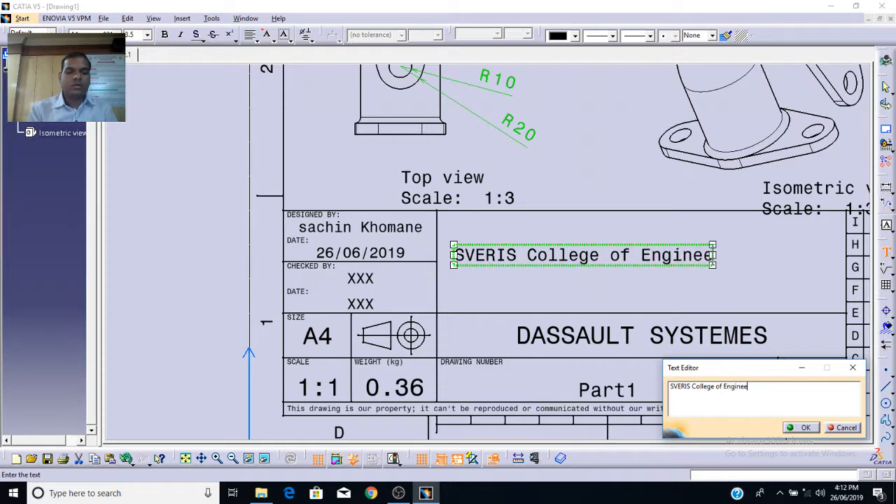
pyautogui.write('ring P')
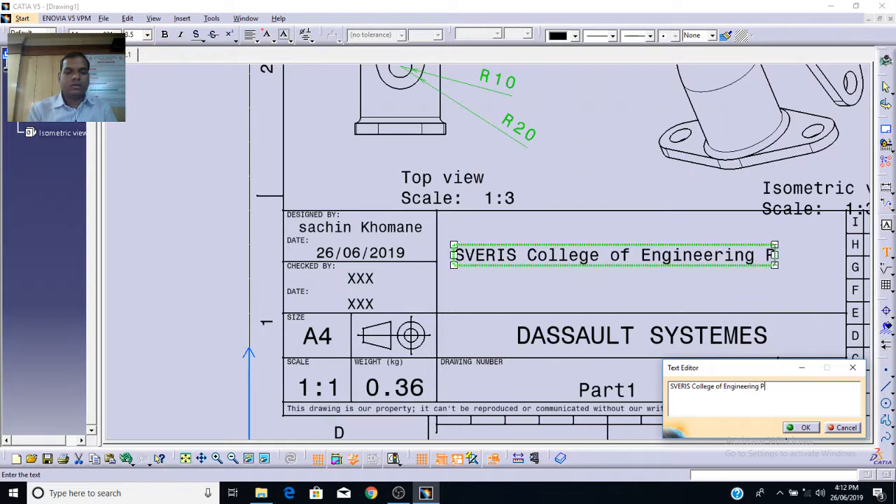
pyautogui.write('andharpur')
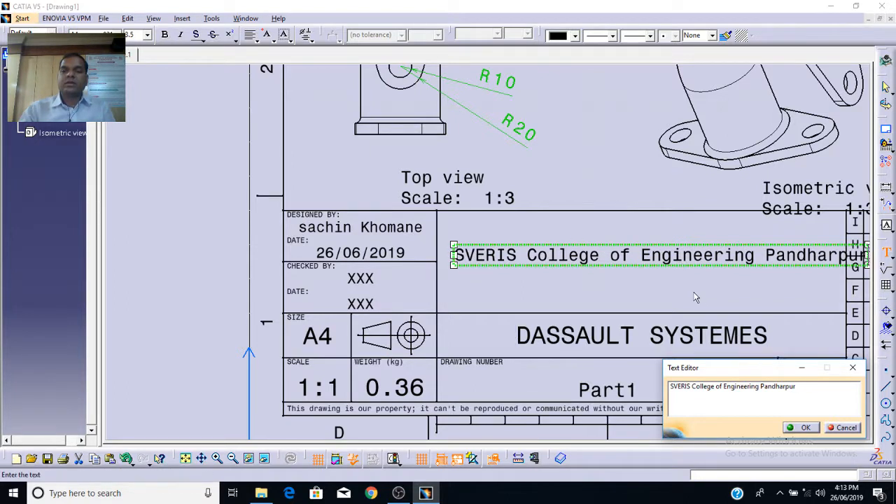
pyautogui.click(791, 428)
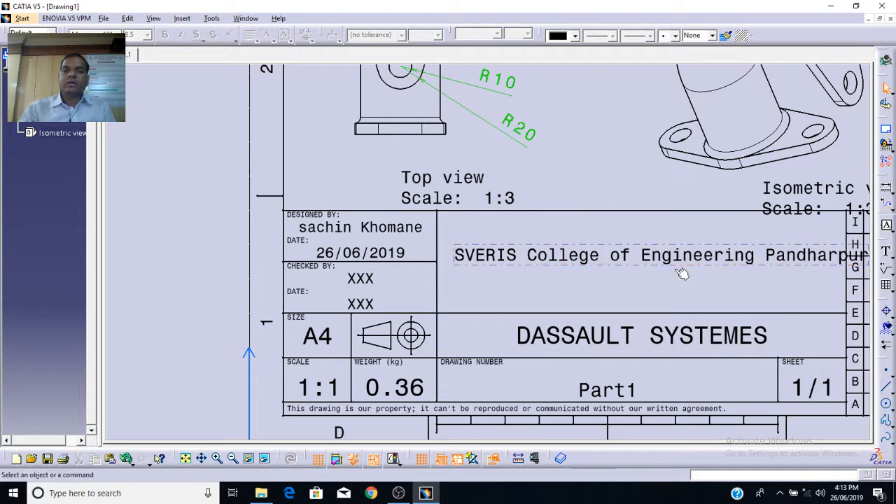
# Narrow the college text's frame so that "Pandharpur" wraps onto a second line within the cell
pyautogui.doubleClick(660, 256)
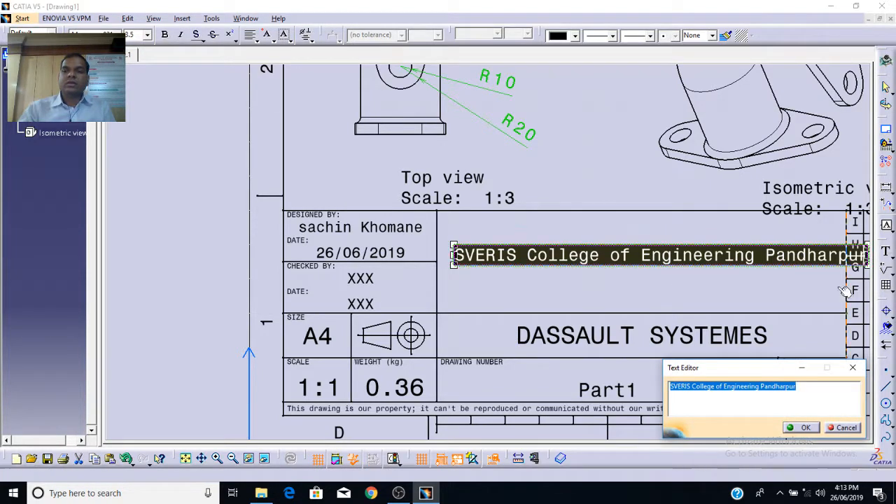
pyautogui.click(798, 291)
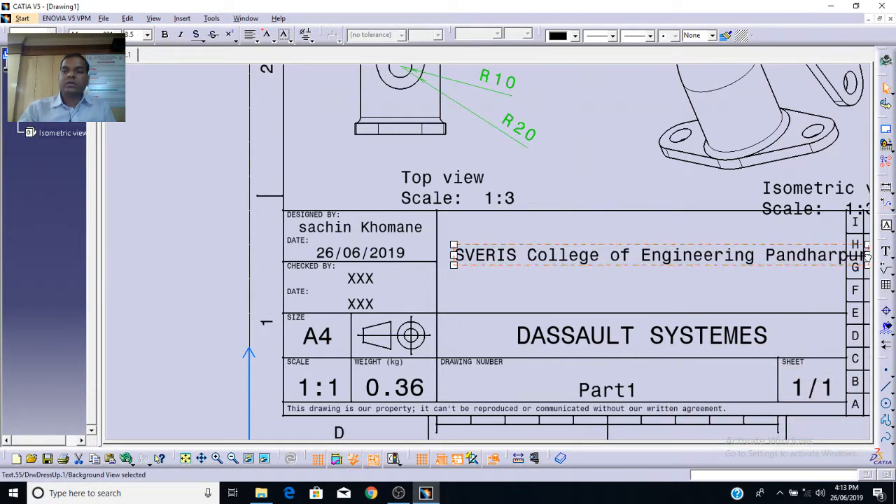
pyautogui.moveTo(868, 256); pyautogui.dragTo(769, 280)
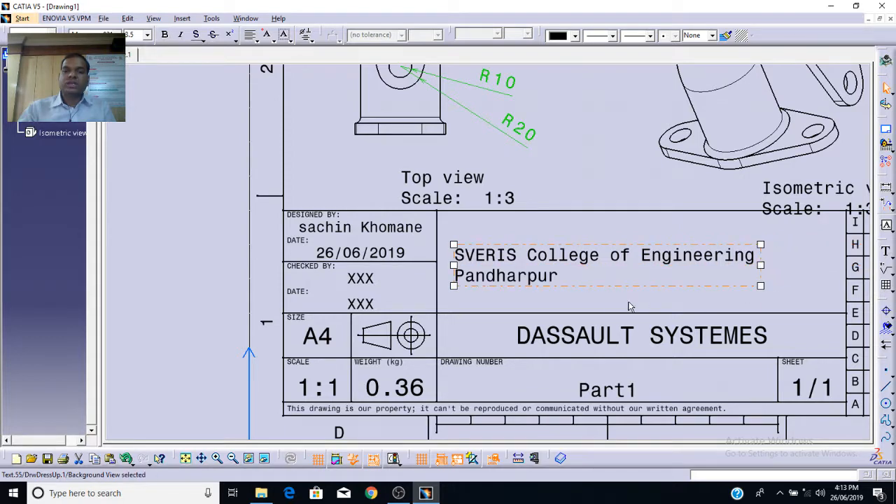
# Try the two-line college text farther right in its title block cell and return it to its earlier position
pyautogui.moveTo(615, 240); pyautogui.dragTo(649, 239)
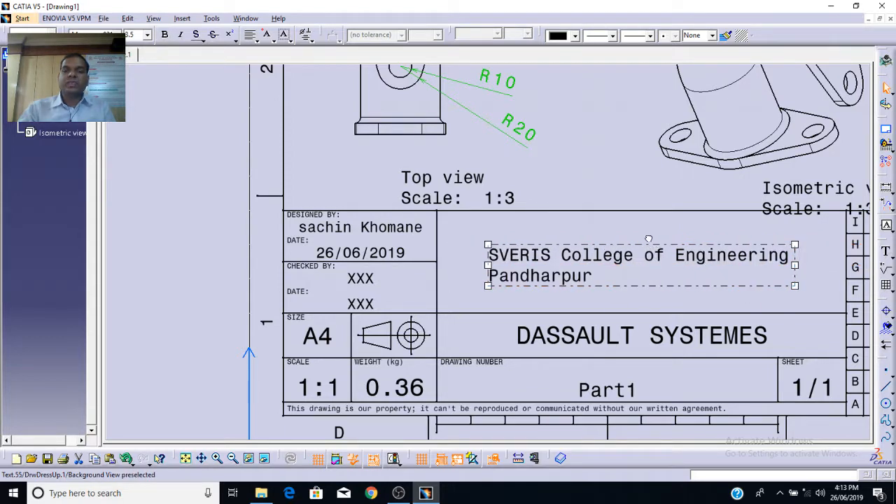
pyautogui.doubleClick(625, 256)
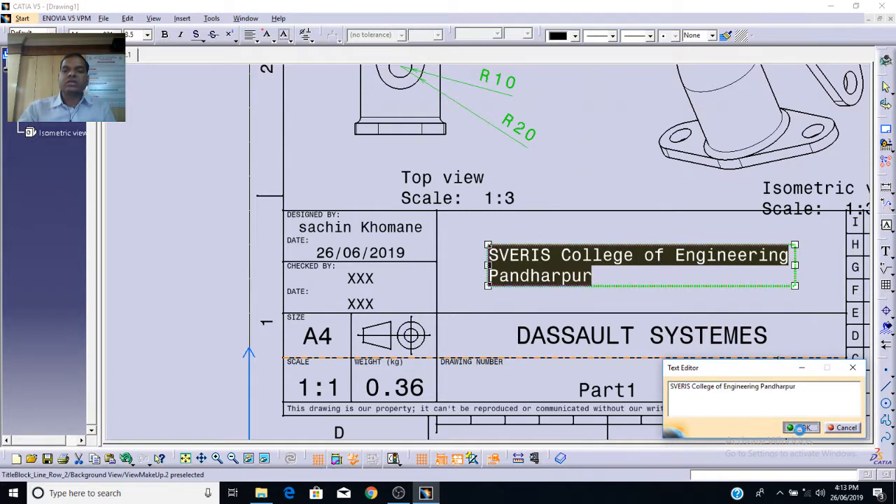
pyautogui.click(801, 429)
pyautogui.moveTo(607, 283); pyautogui.dragTo(571, 280)
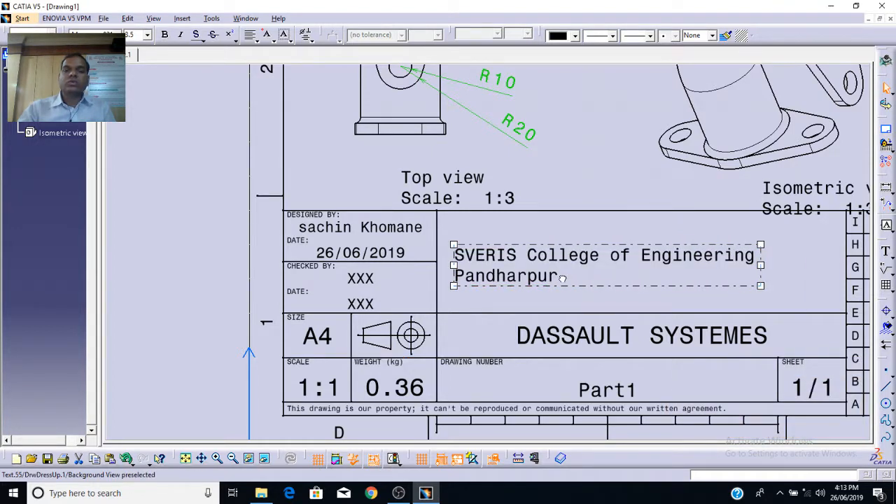
# Open the college text for editing and try a 5.0 mm font size on it before setting 3.5 mm again
pyautogui.doubleClick(551, 276)
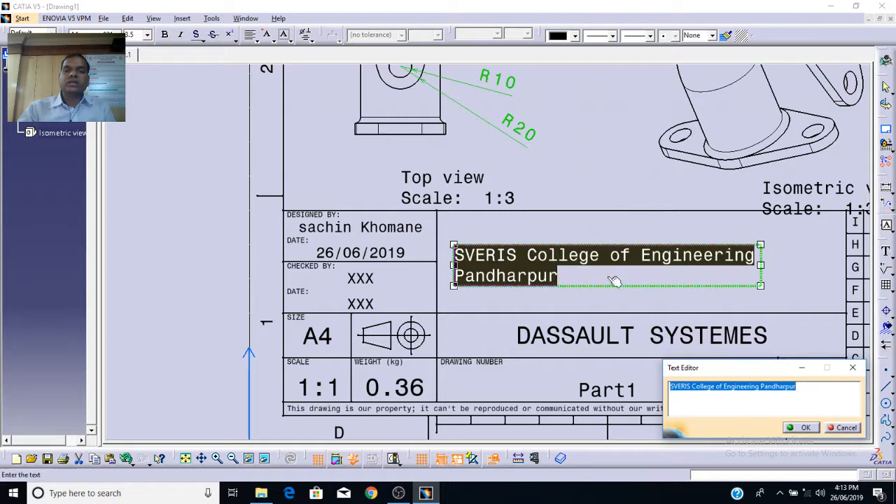
pyautogui.click(147, 34)
pyautogui.click(138, 65)
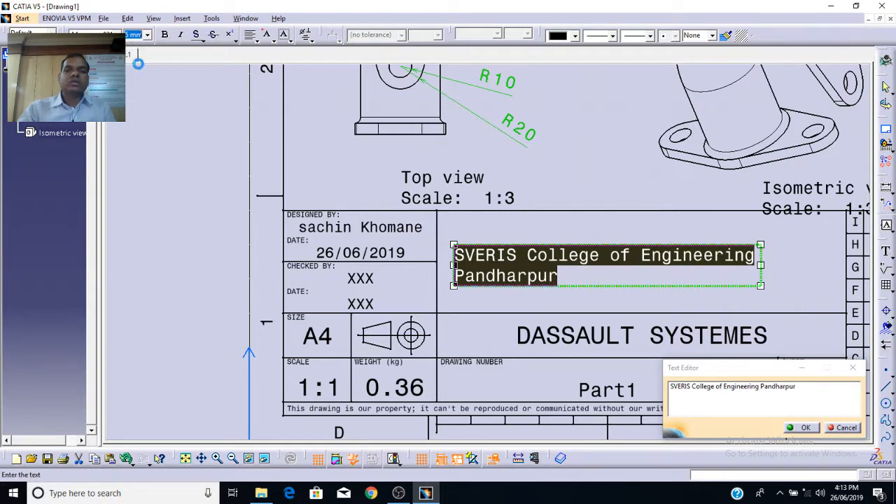
pyautogui.click(147, 35)
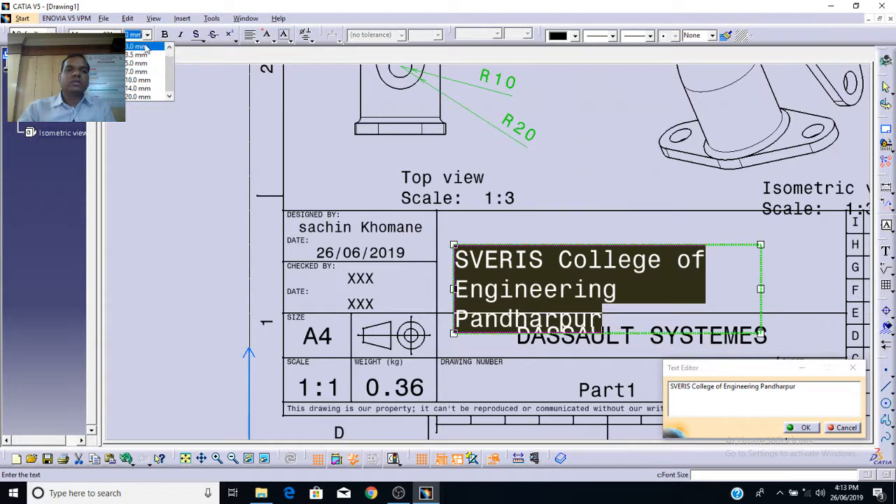
pyautogui.click(136, 56)
# Change the college text in the title block to a calligraphic italic TrueType font and close the text editor
pyautogui.click(115, 34)
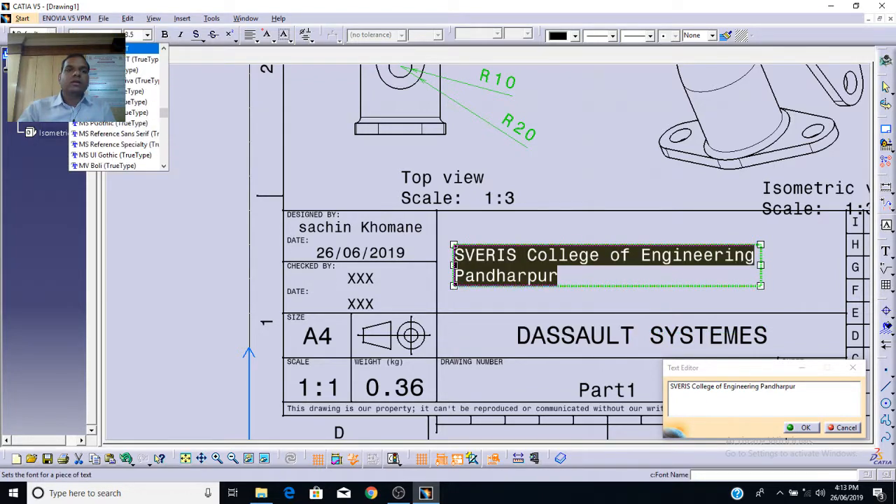
pyautogui.click(140, 81)
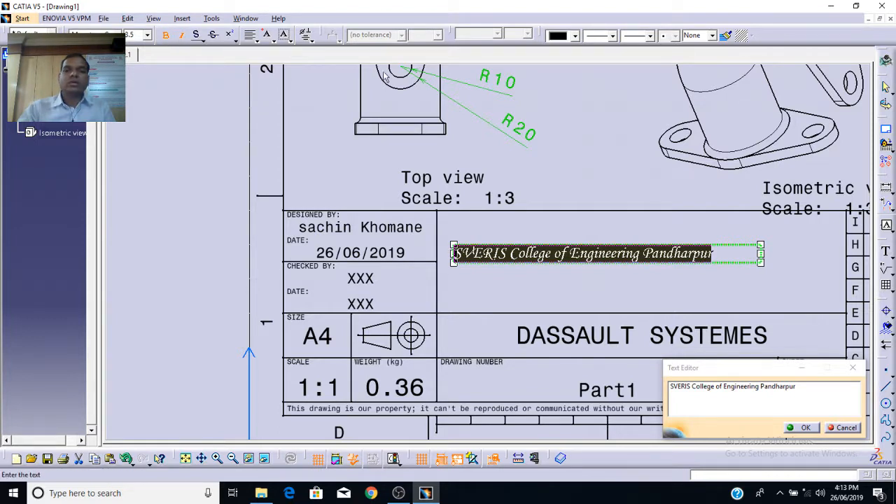
pyautogui.click(799, 428)
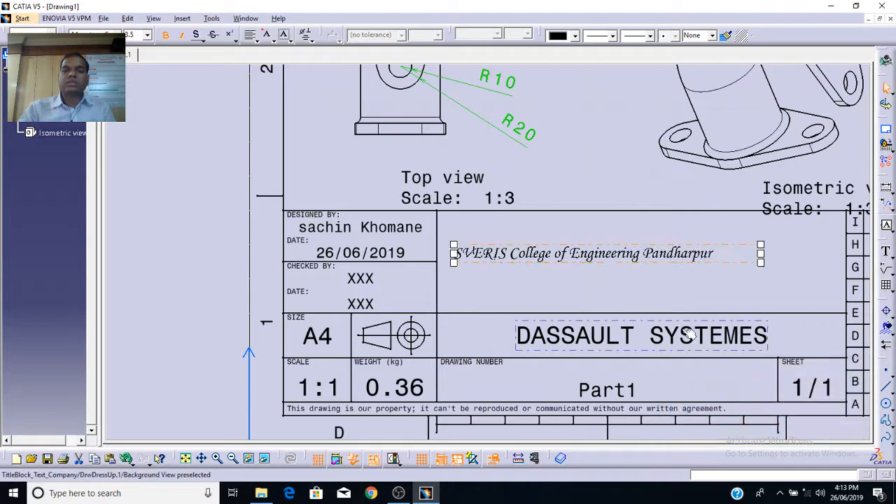
pyautogui.click(602, 179)
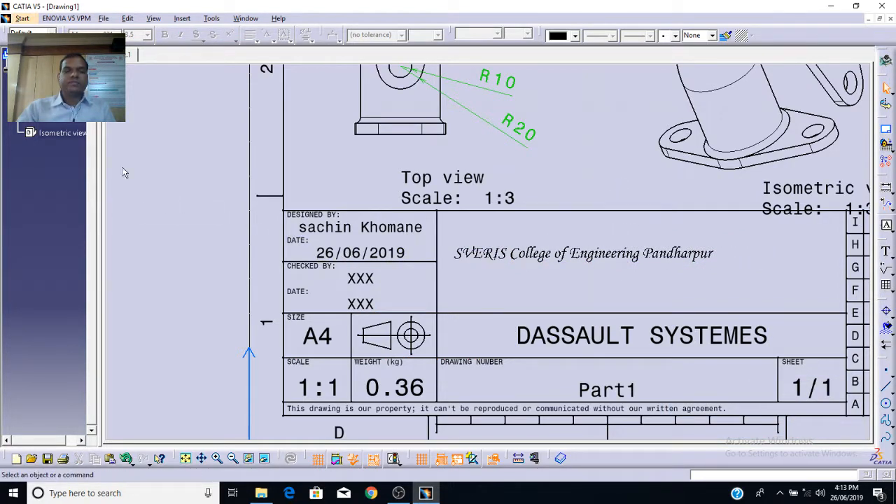
# Print the whole drawing in portrait with Microsoft Print to PDF at 100% scale
pyautogui.scroll(-2, 224, 192)
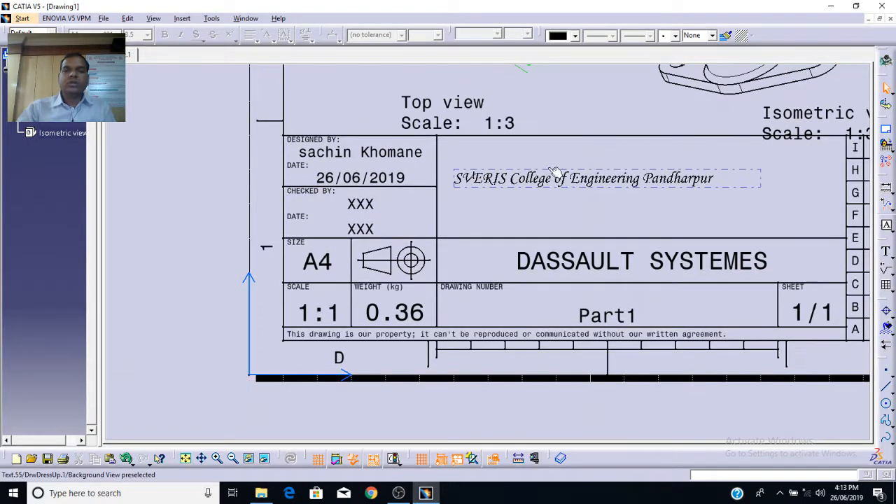
pyautogui.moveTo(575, 165); pyautogui.dragTo(559, 183, button='middle')
pyautogui.scroll(-4, 561, 214)
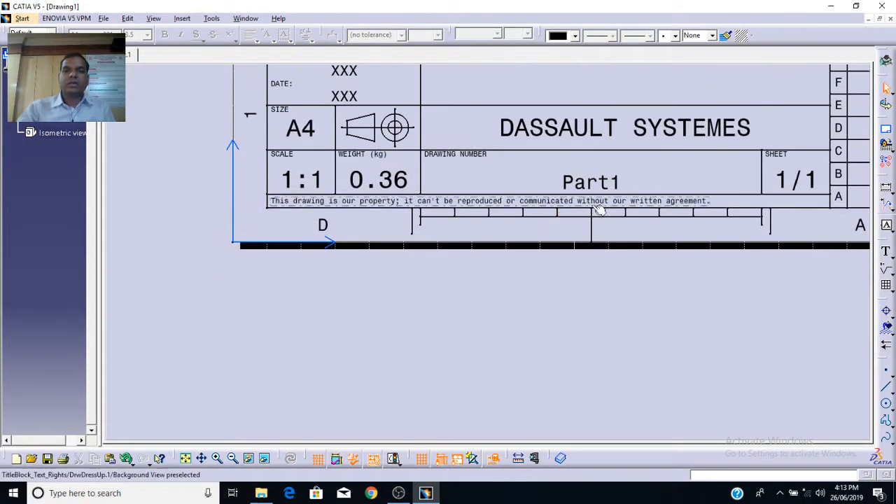
pyautogui.moveTo(559, 260); pyautogui.dragTo(558, 286, button='middle')
pyautogui.moveTo(683, 246)
pyautogui.mouseDown(button='middle')
pyautogui.moveTo(691, 330)
pyautogui.moveTo(654, 428)
pyautogui.mouseUp(button='middle')
pyautogui.moveTo(737, 269); pyautogui.dragTo(735, 294, button='middle')
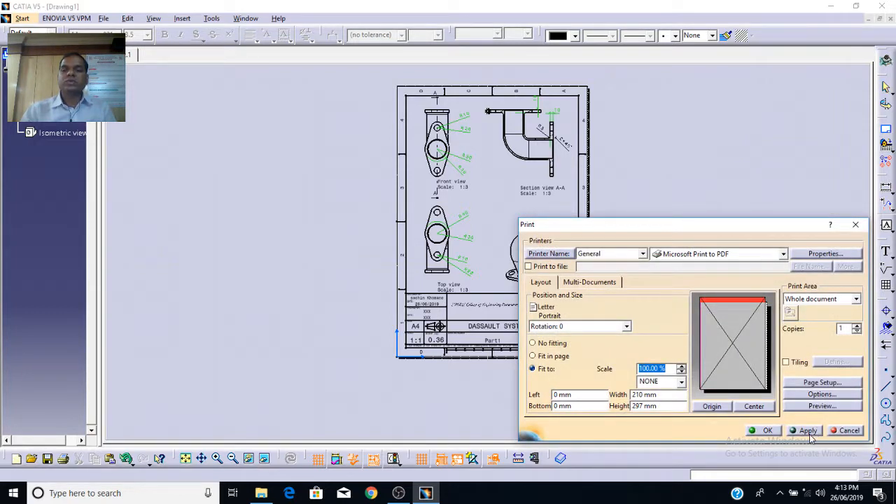
pyautogui.click(766, 430)
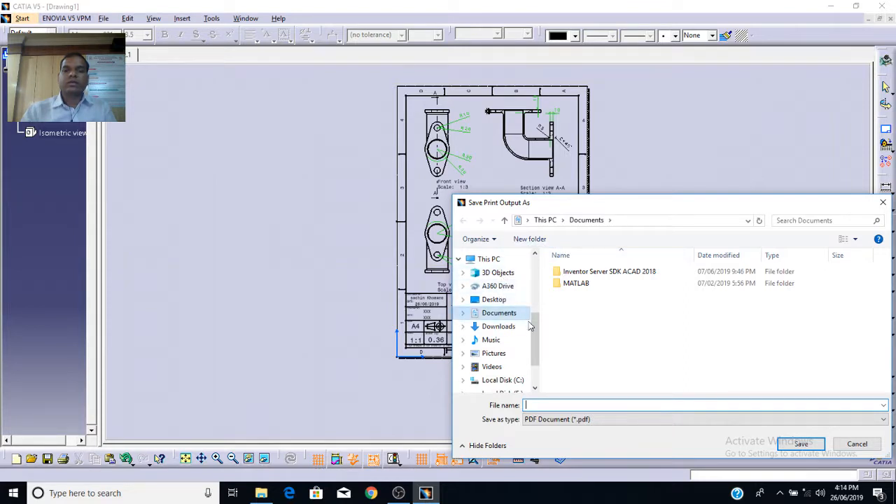
# Save the print output as a PDF named elbow in the Desktop's New folder
pyautogui.click(505, 300)
pyautogui.doubleClick(579, 295)
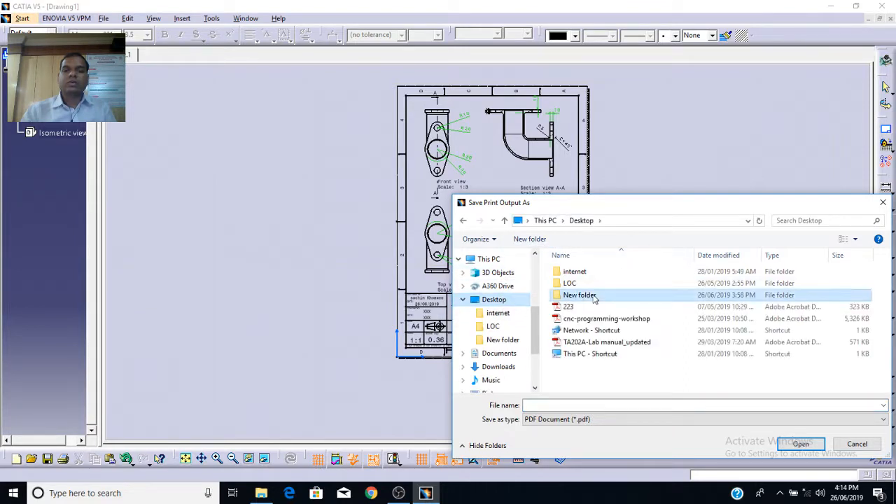
pyautogui.click(639, 405)
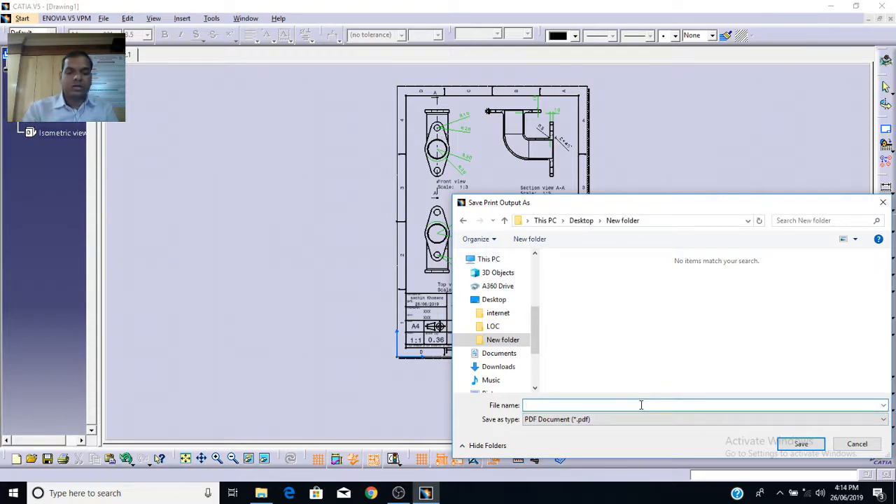
pyautogui.write('elbow')
pyautogui.click(799, 444)
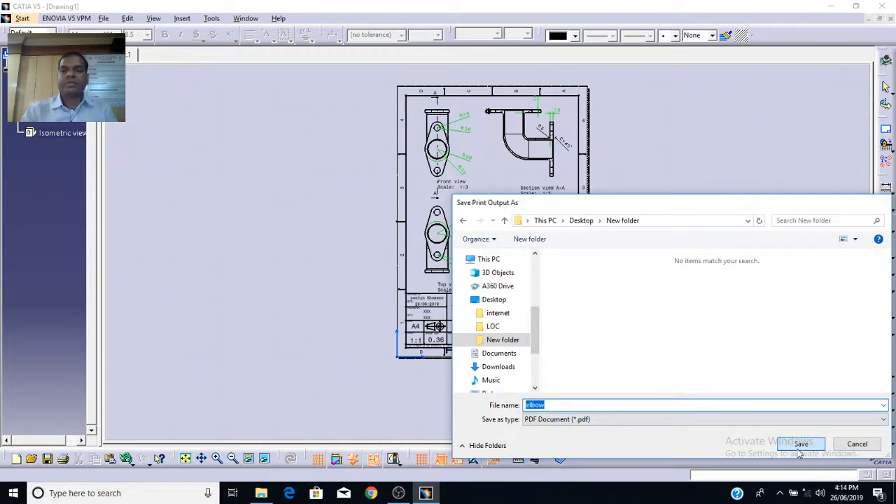
pyautogui.click(773, 432)
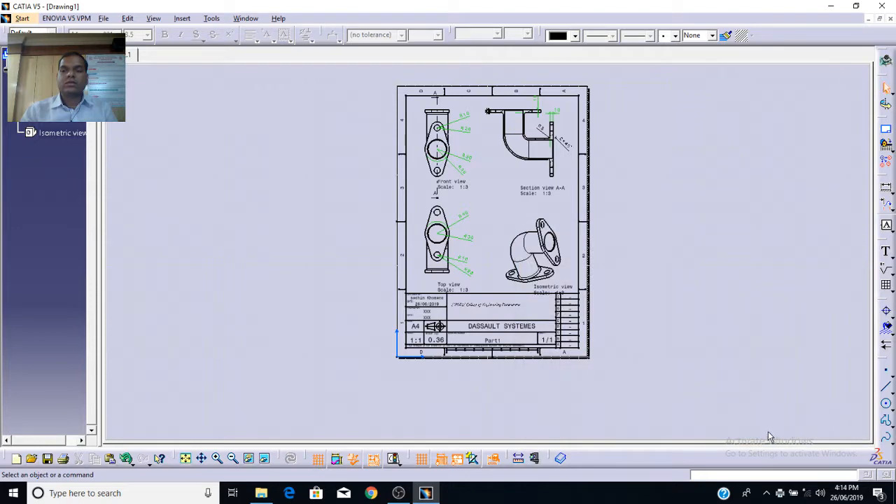
# Minimize CATIA and open the elbow PDF from the desktop's New folder in Adobe Reader
pyautogui.click(832, 12)
pyautogui.click(832, 7)
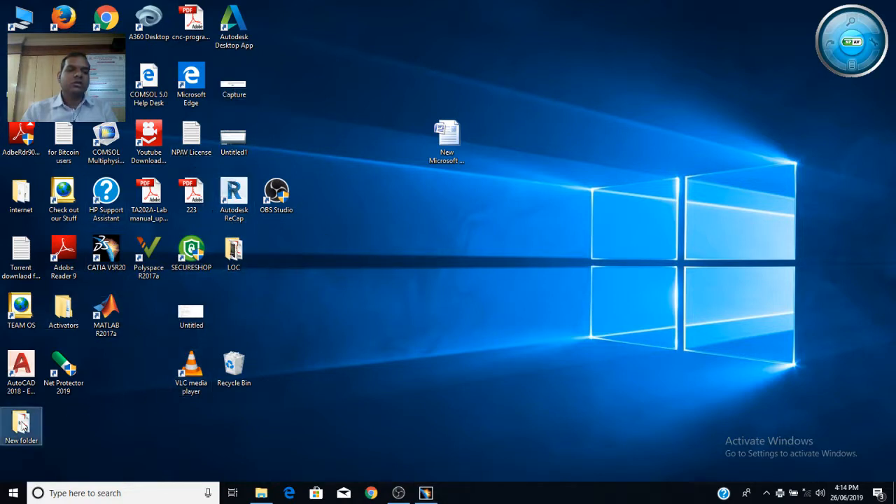
pyautogui.doubleClick(21, 424)
pyautogui.click(136, 133)
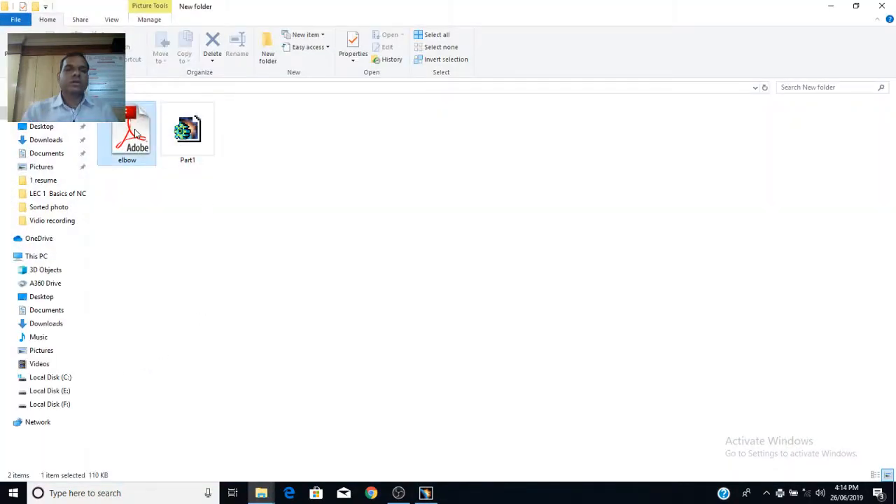
pyautogui.doubleClick(136, 133)
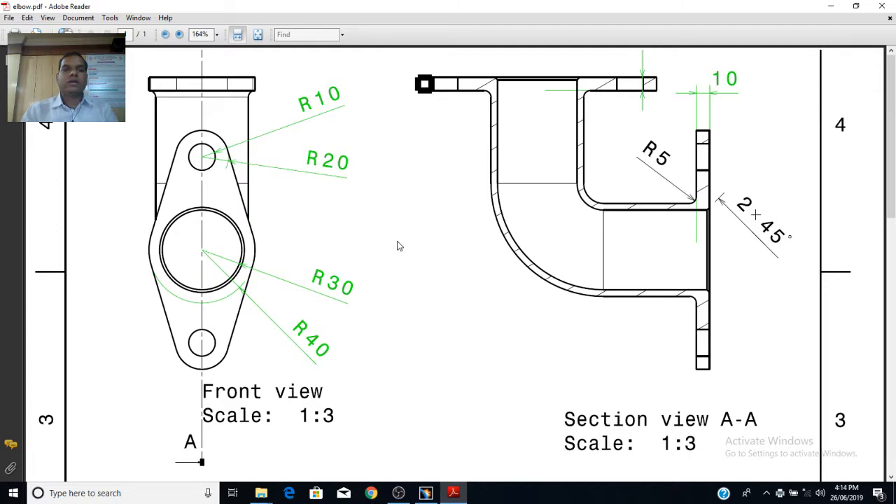
# Examine the four views, their dimensions and the title block in the elbow PDF
pyautogui.scroll(-10, 430, 257)
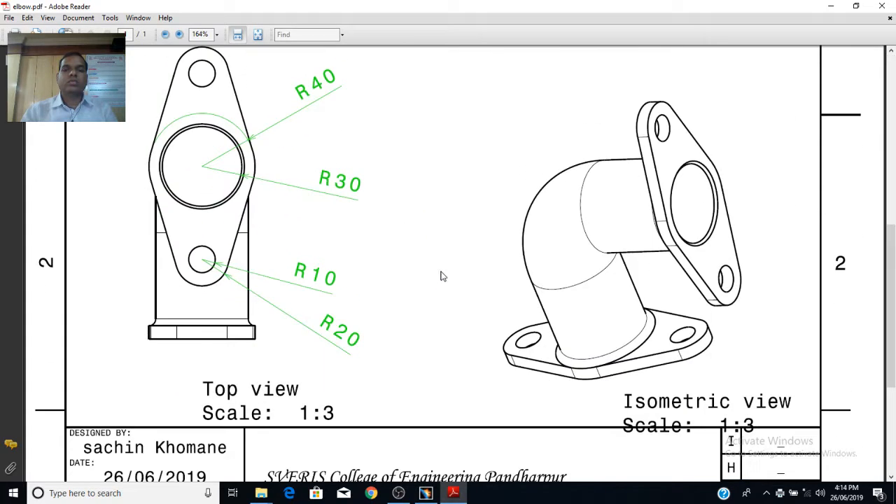
pyautogui.rightClick(442, 276)
pyautogui.click(418, 208)
pyautogui.scroll(-3, 418, 214)
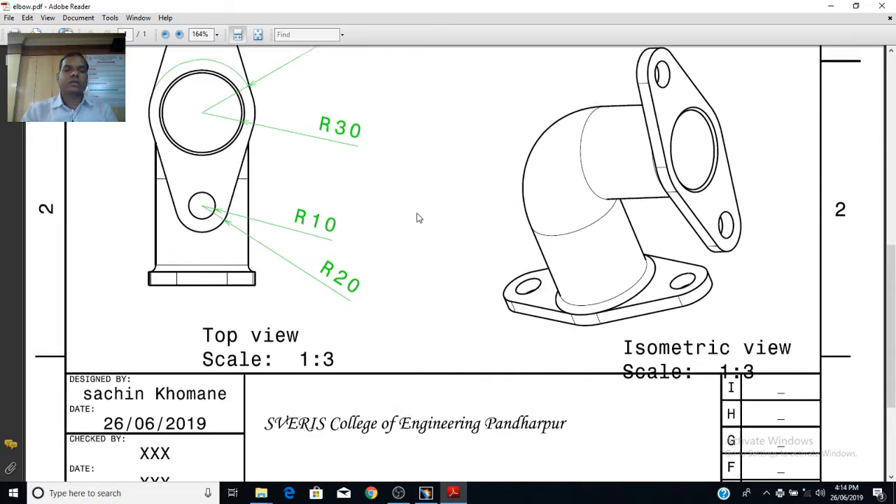
pyautogui.scroll(-3, 419, 224)
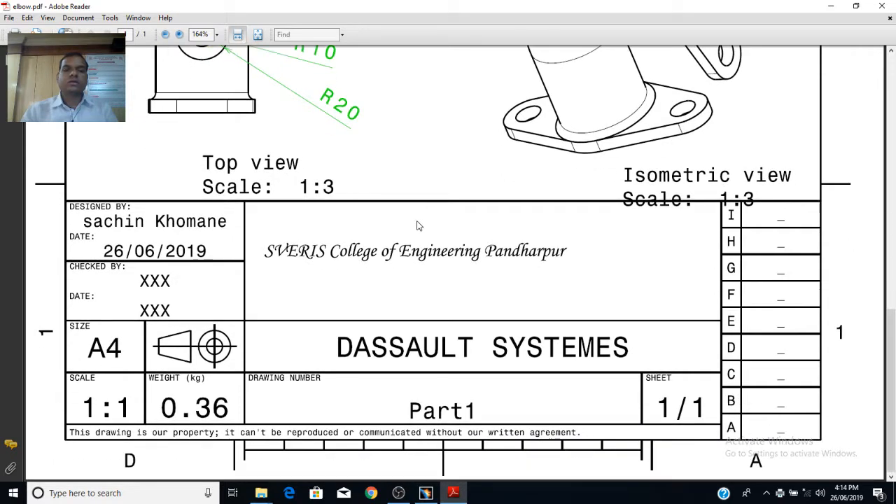
pyautogui.scroll(8, 418, 226)
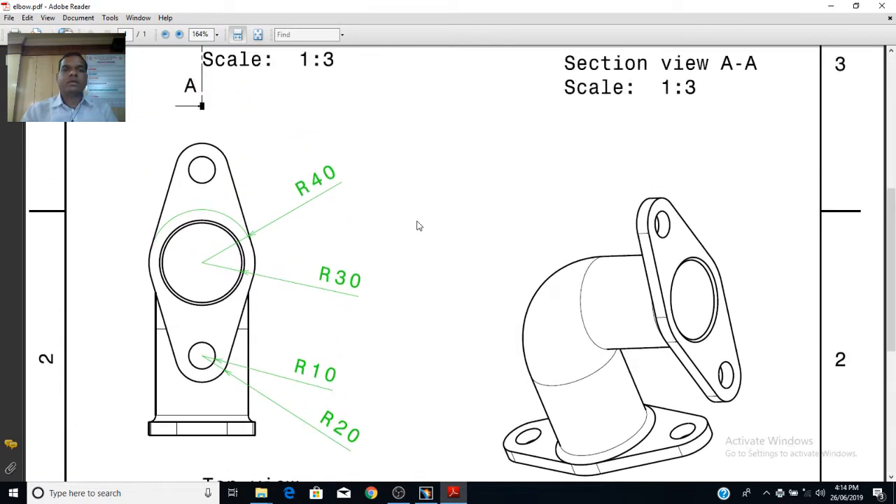
pyautogui.scroll(8, 418, 225)
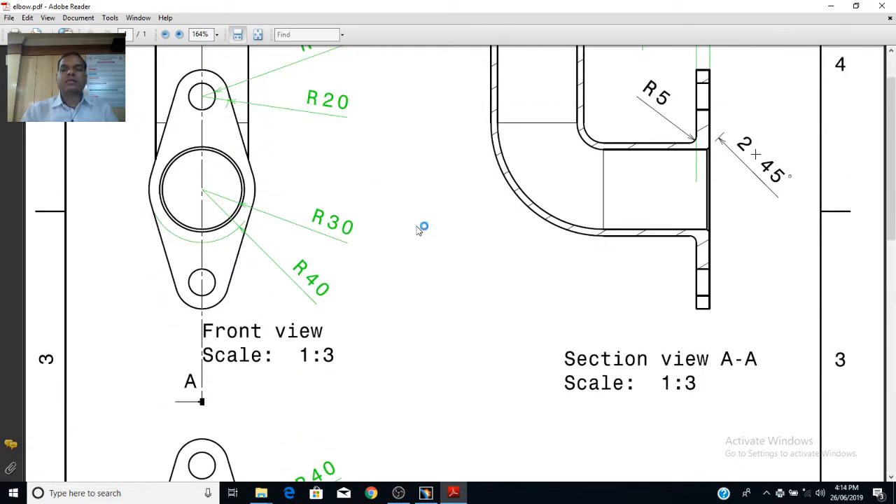
pyautogui.scroll(2, 418, 230)
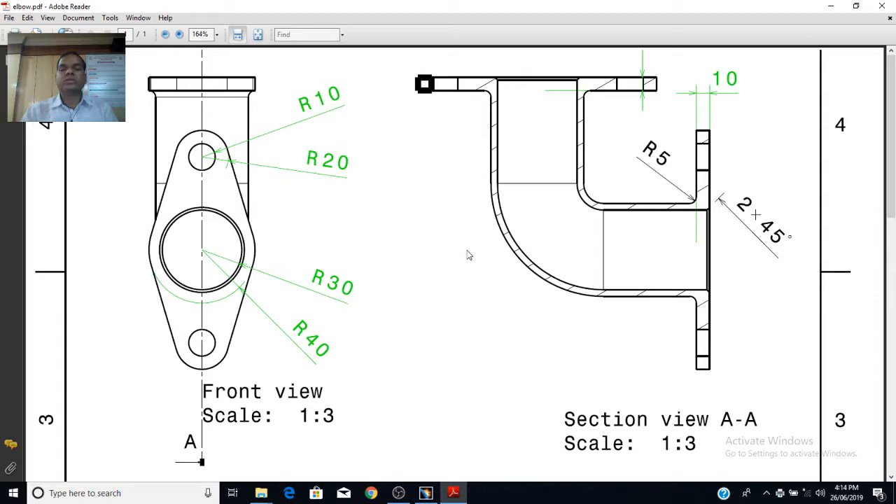
pyautogui.scroll(-12, 469, 255)
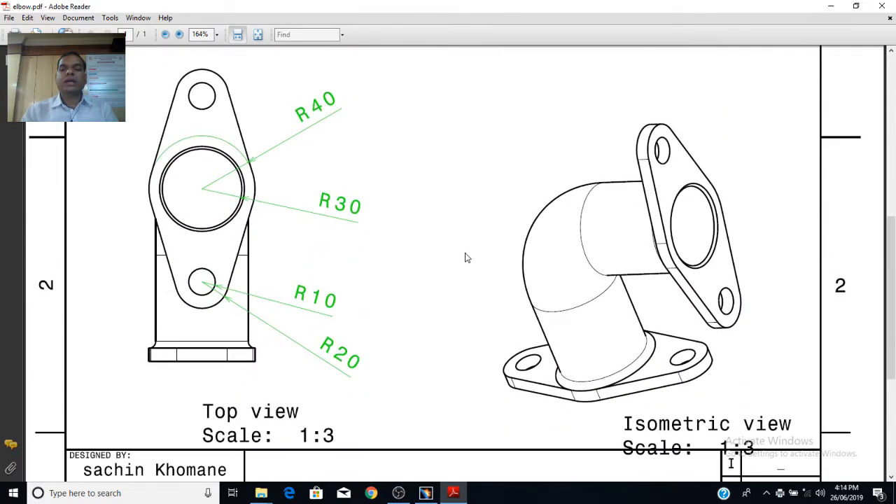
pyautogui.scroll(-2, 468, 257)
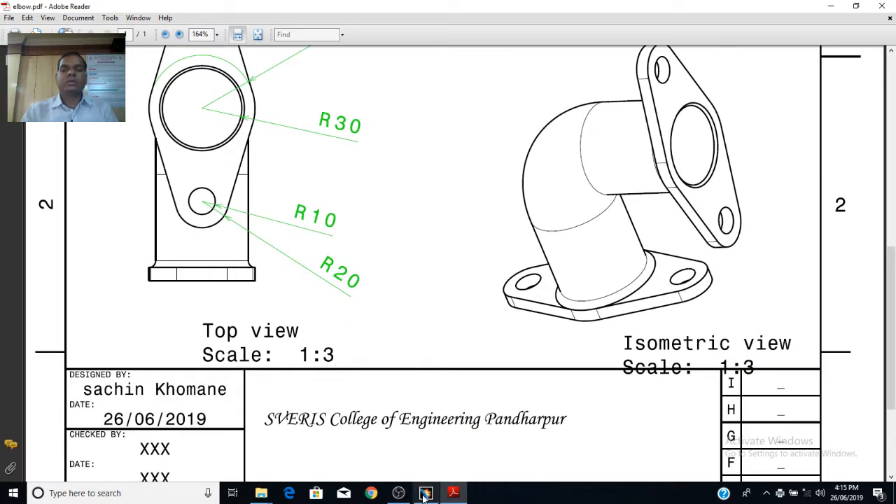
# Switch back to CATIA and save the drawing as Drawing1 of type CATDrawing in New folder
pyautogui.click(426, 493)
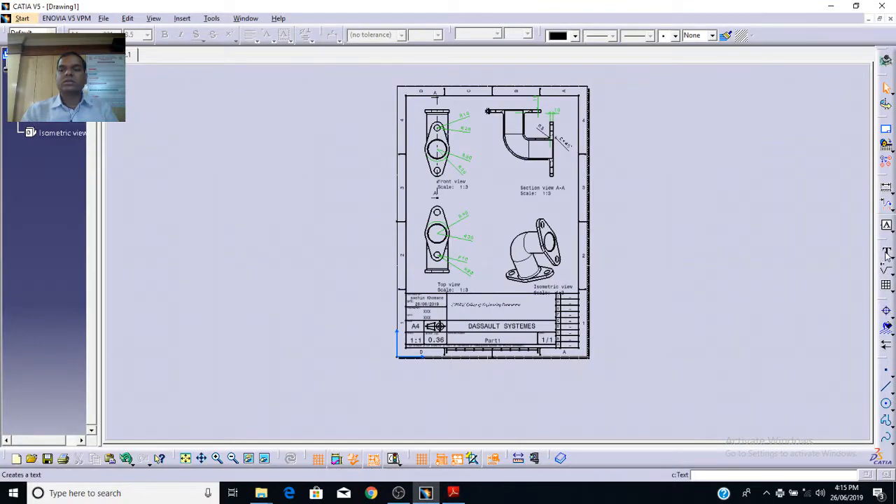
pyautogui.click(891, 270)
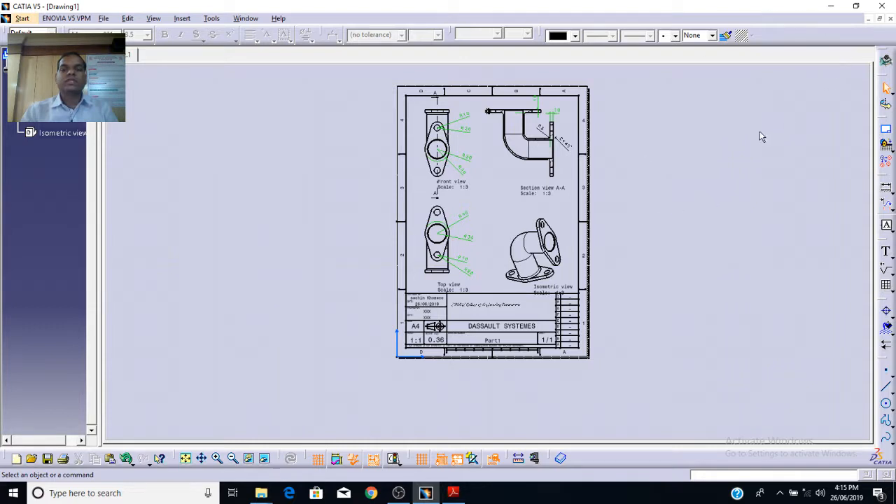
pyautogui.hotkey('ctrl', 's')
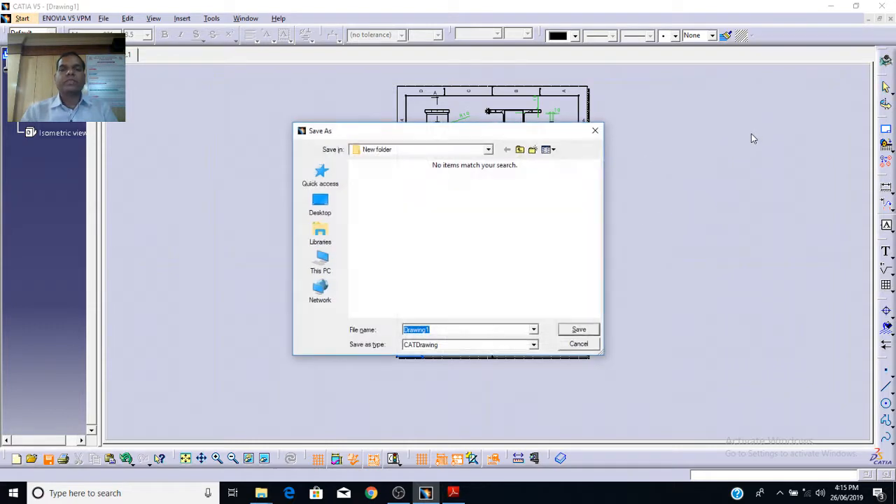
pyautogui.click(579, 330)
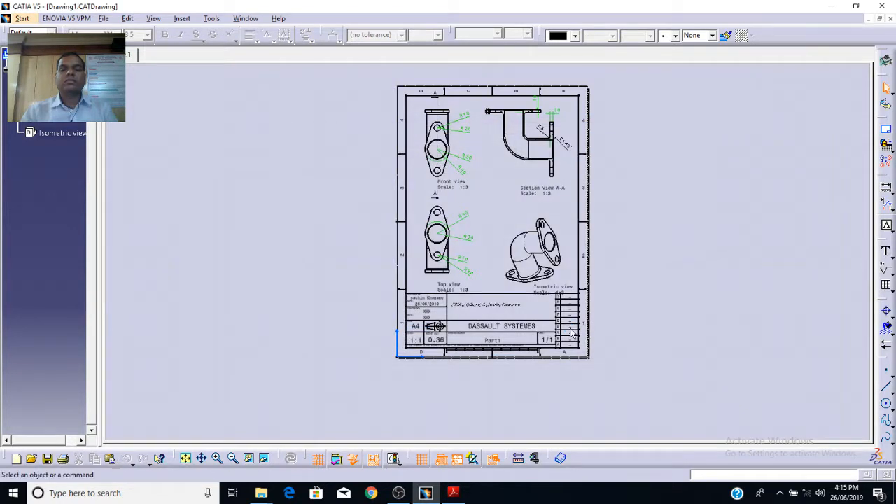
# Delete the weight value and the WEIGHT (kg) label from the title block
pyautogui.moveTo(624, 274)
pyautogui.keyDown('ctrl'); pyautogui.mouseDown(button='middle')
pyautogui.moveTo(631, 208)
pyautogui.moveTo(644, 241)
pyautogui.moveTo(645, 330)
pyautogui.mouseUp(button='middle'); pyautogui.keyUp('ctrl')
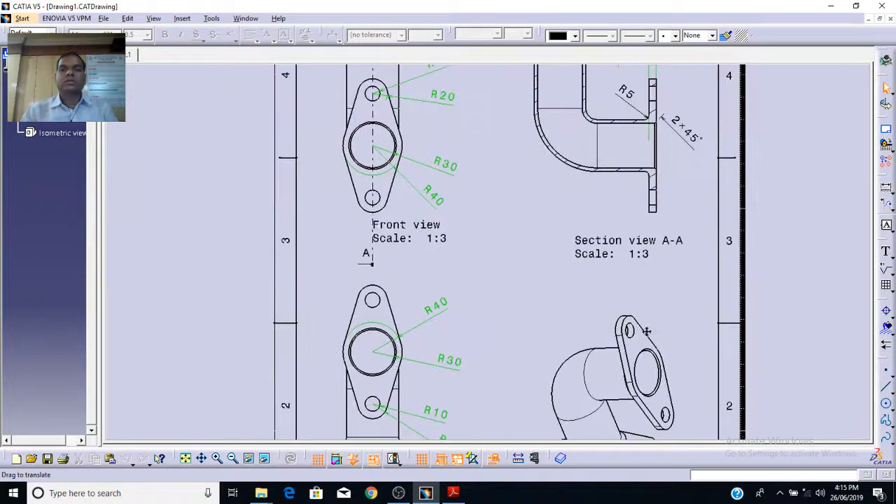
pyautogui.moveTo(516, 274); pyautogui.dragTo(519, 72, button='middle')
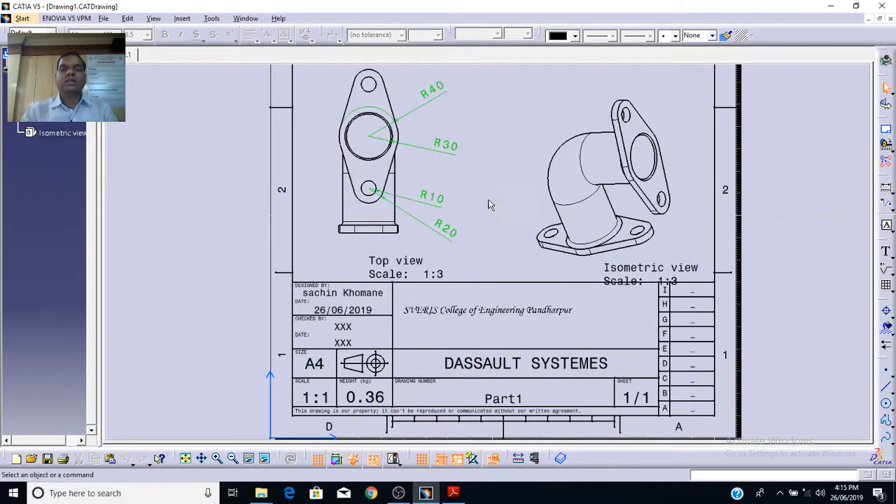
pyautogui.moveTo(487, 212); pyautogui.dragTo(484, 176, button='middle')
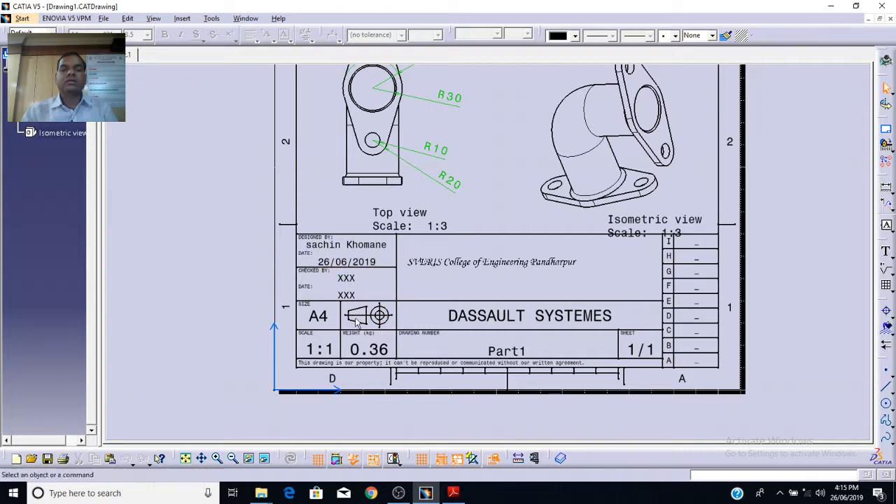
pyautogui.click(376, 349)
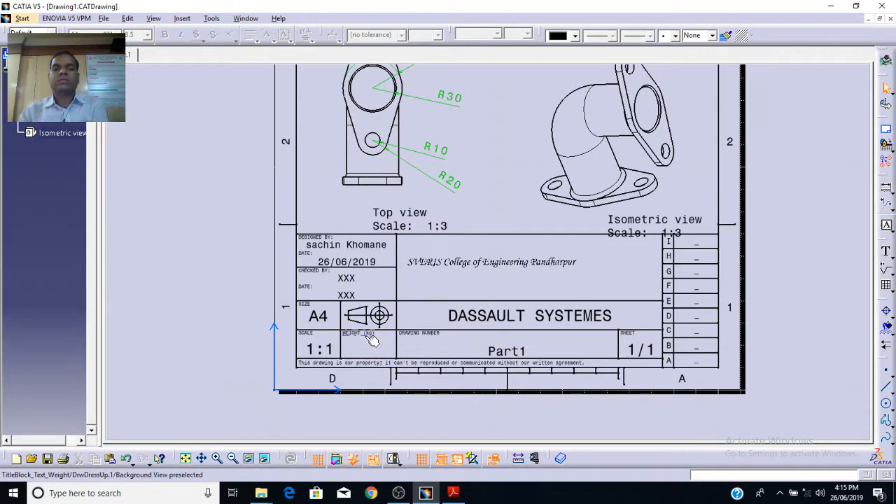
pyautogui.press('Delete')
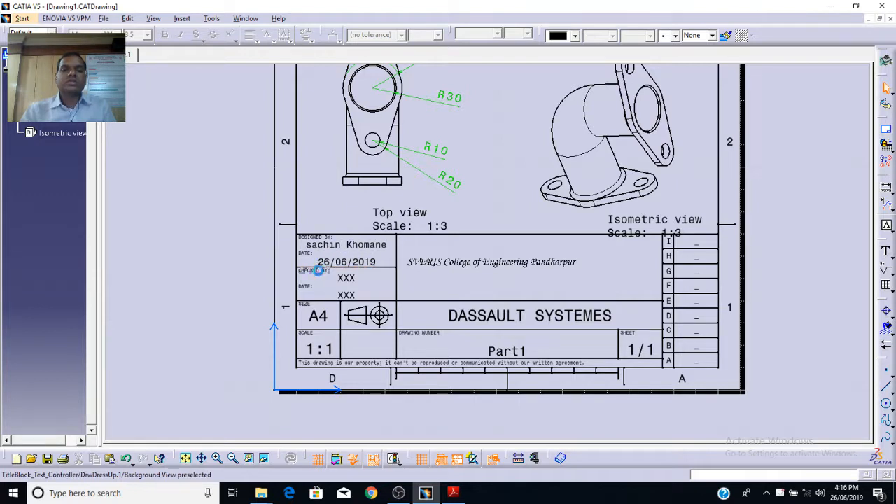
# Replace the drawing number text Part1 in the title block with TE-B-04
pyautogui.click(324, 272)
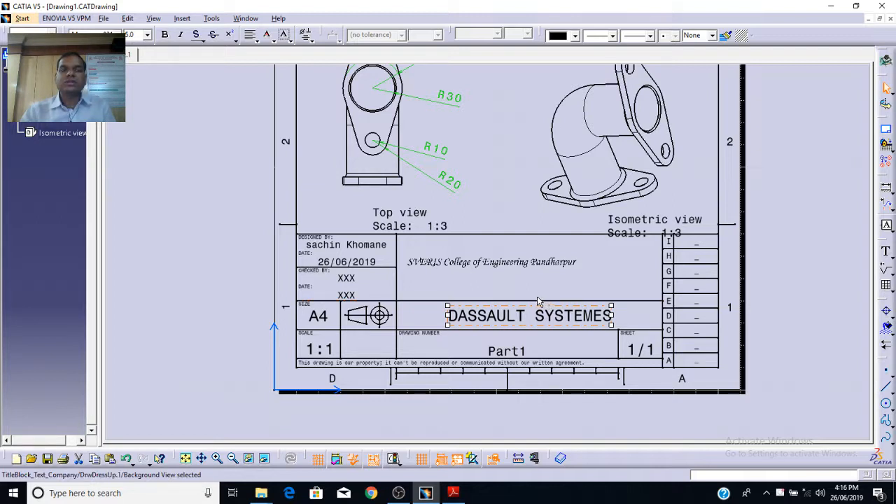
pyautogui.click(516, 352)
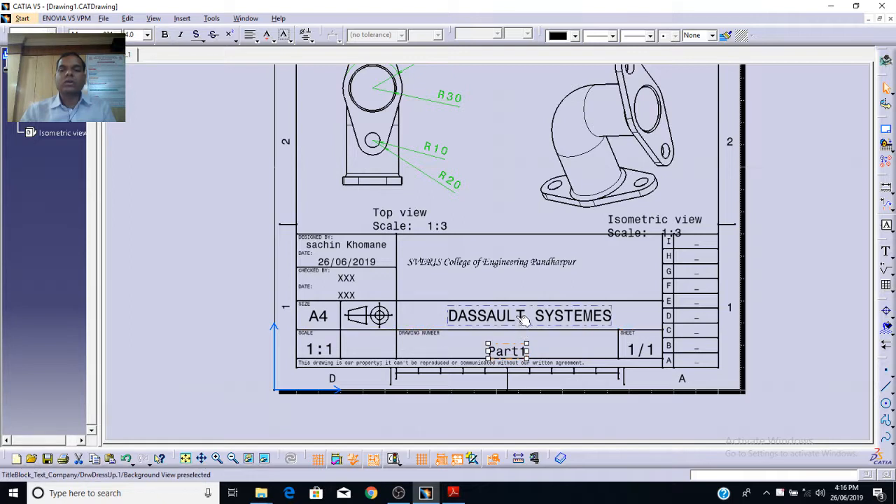
pyautogui.doubleClick(511, 353)
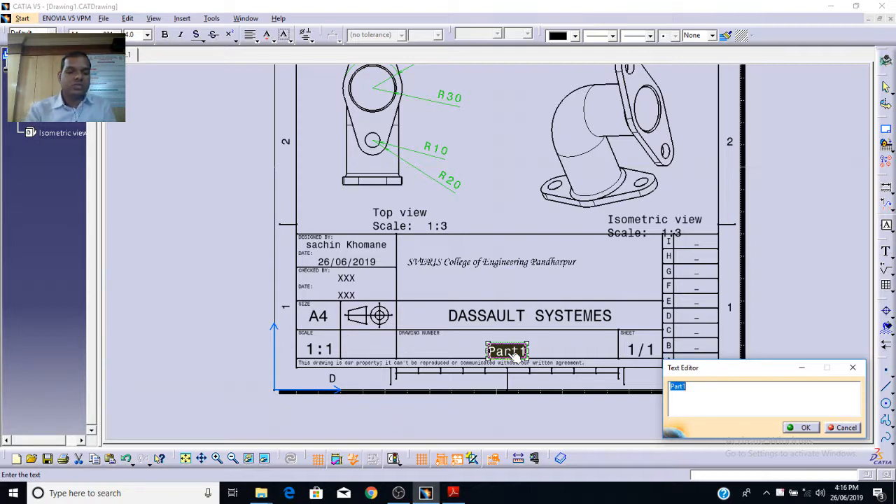
pyautogui.write('T')
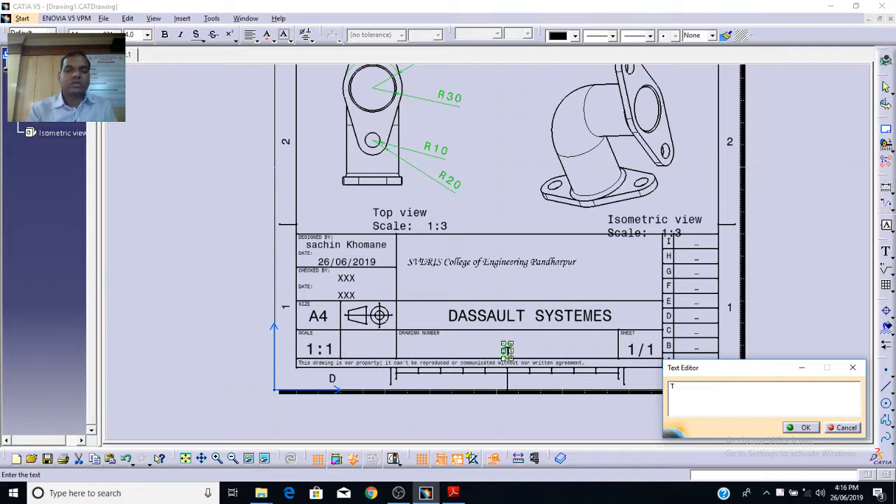
pyautogui.write('E-04')
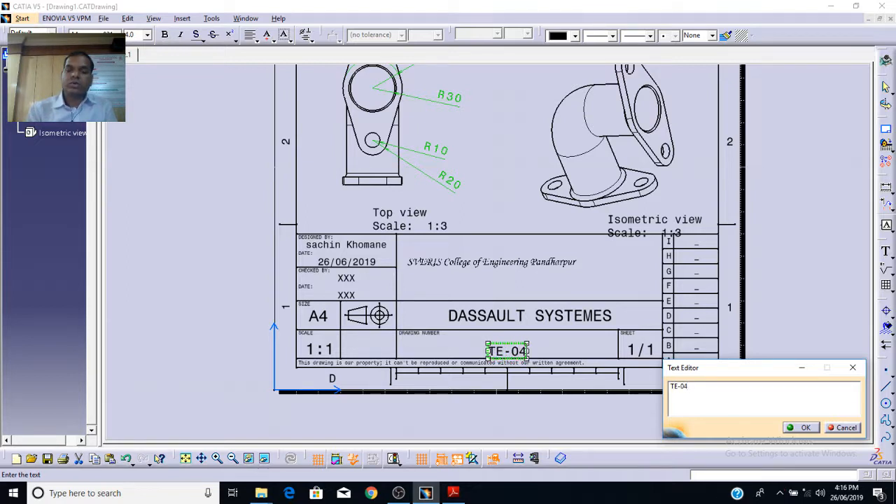
pyautogui.press('BackSpace')
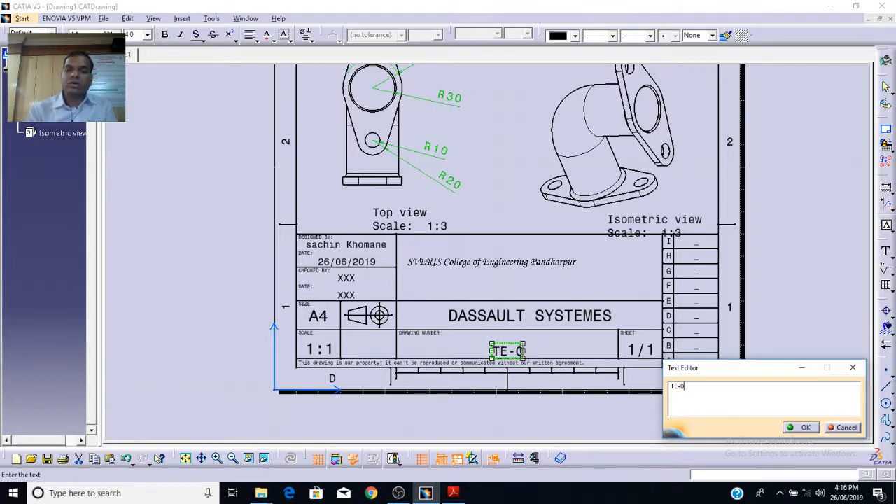
pyautogui.press('BackSpace')
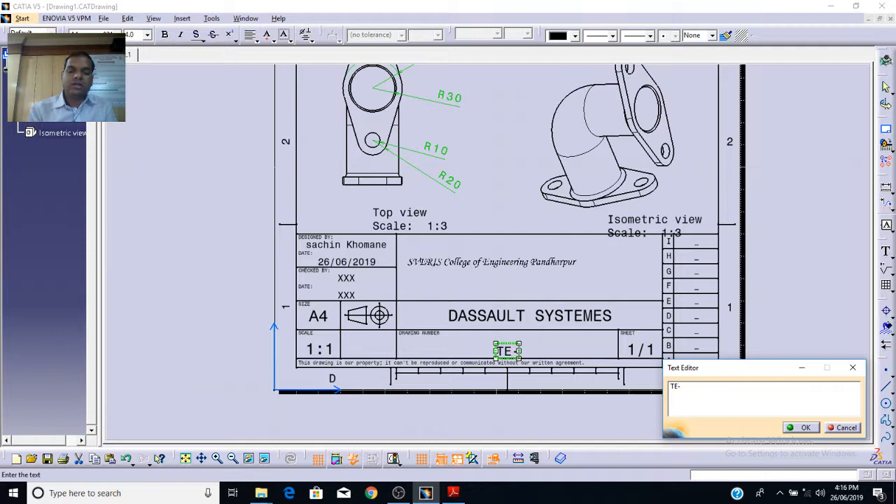
pyautogui.write('B-04')
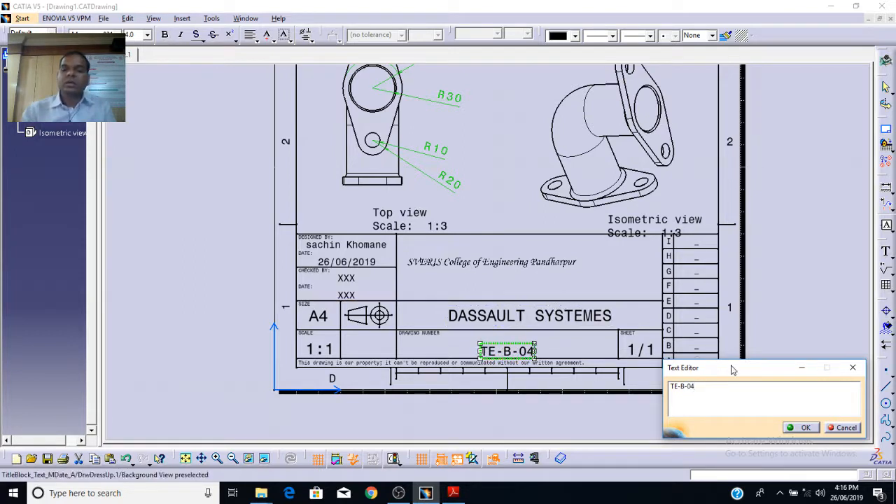
pyautogui.click(799, 427)
pyautogui.click(751, 408)
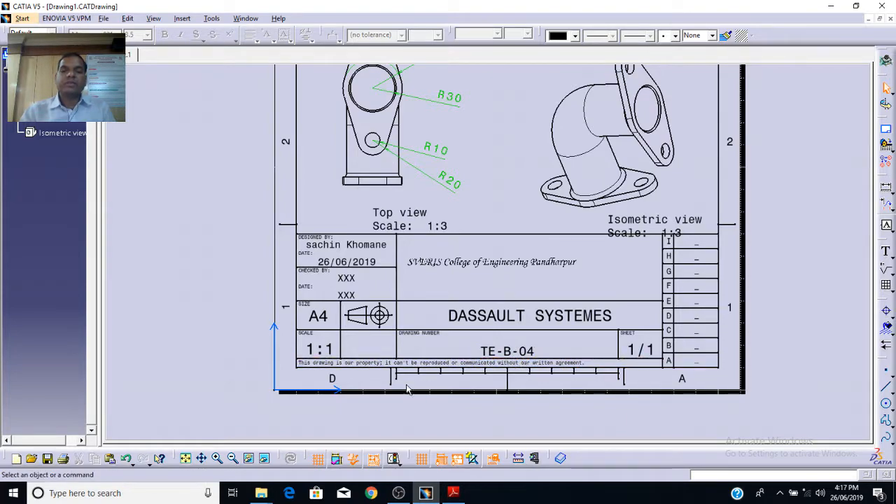
pyautogui.keyDown('ctrl'); pyautogui.moveTo(236, 317); pyautogui.dragTo(229, 263, button='middle'); pyautogui.keyUp('ctrl')
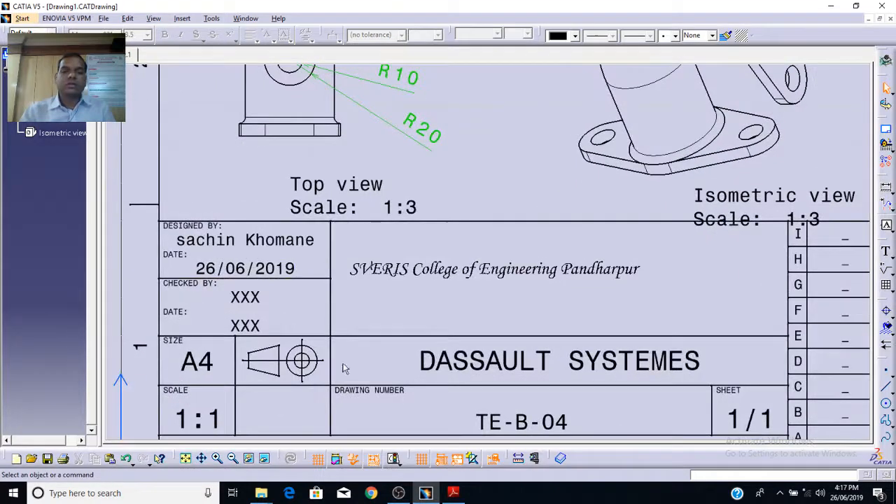
pyautogui.moveTo(343, 370)
pyautogui.mouseDown(button='middle')
pyautogui.moveTo(374, 344)
pyautogui.moveTo(394, 266)
pyautogui.mouseUp(button='middle')
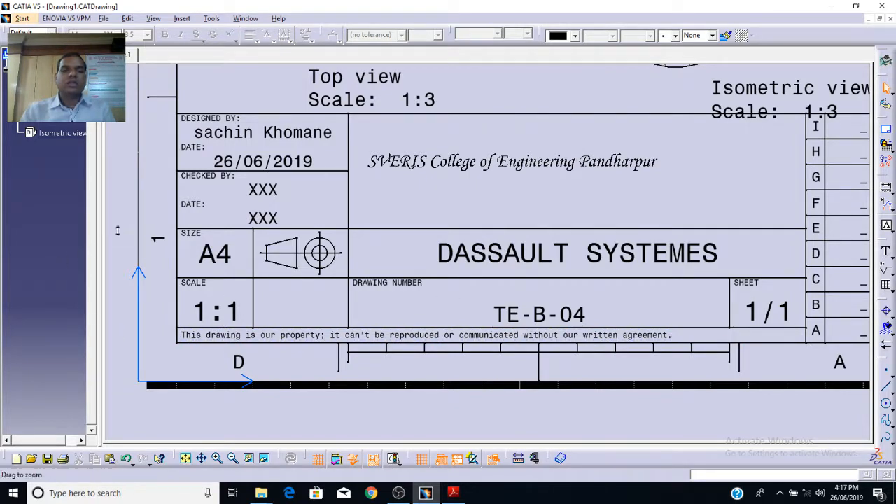
pyautogui.moveTo(118, 231)
pyautogui.mouseDown(button='middle')
pyautogui.moveTo(122, 256)
pyautogui.moveTo(157, 266)
pyautogui.moveTo(172, 240)
pyautogui.moveTo(180, 371)
pyautogui.mouseUp(button='middle')
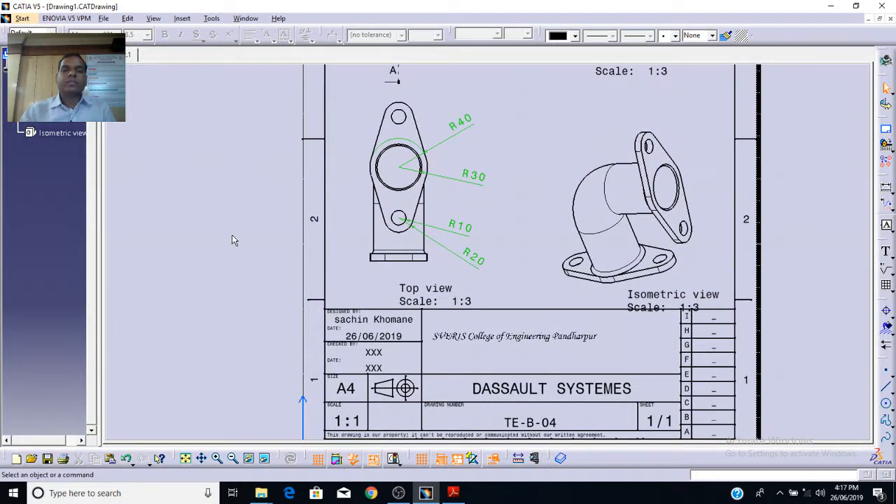